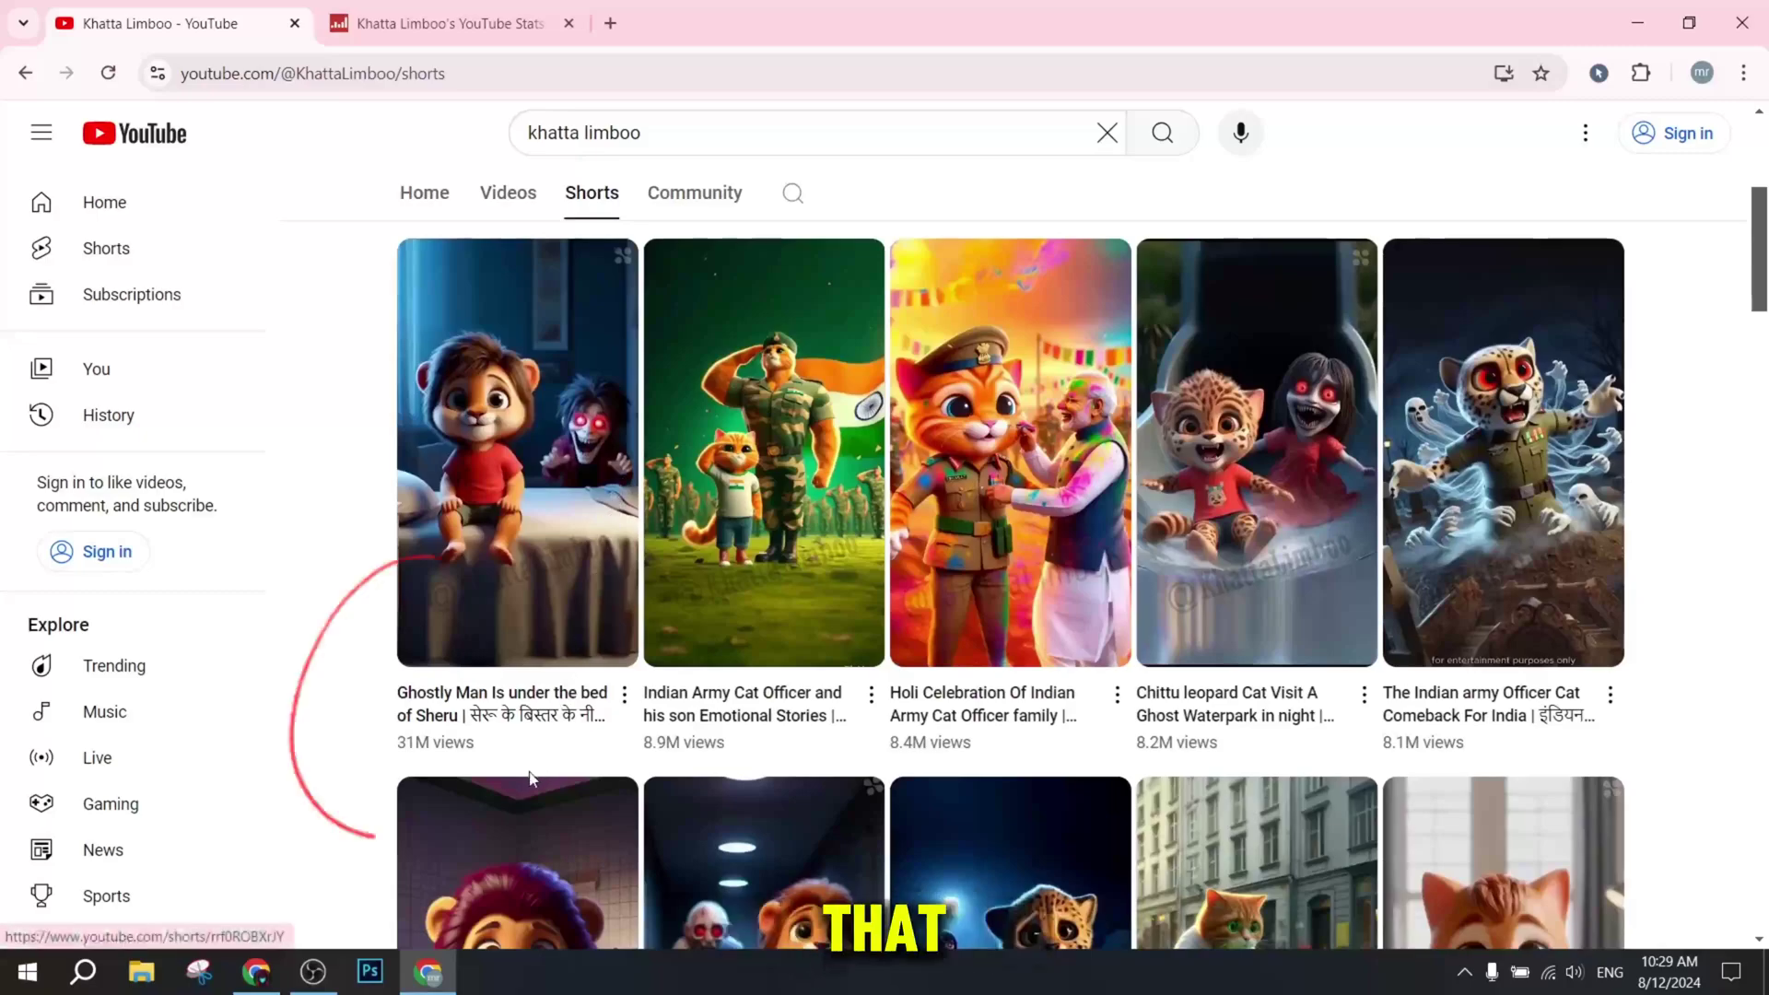
Browse the Khatta Limboo channel's Shorts, examining the animated animal thumbnails and their view counts.
{"action": "scroll", "coordinate": [405, 728], "scroll_direction": "down", "scroll_amount": 1}
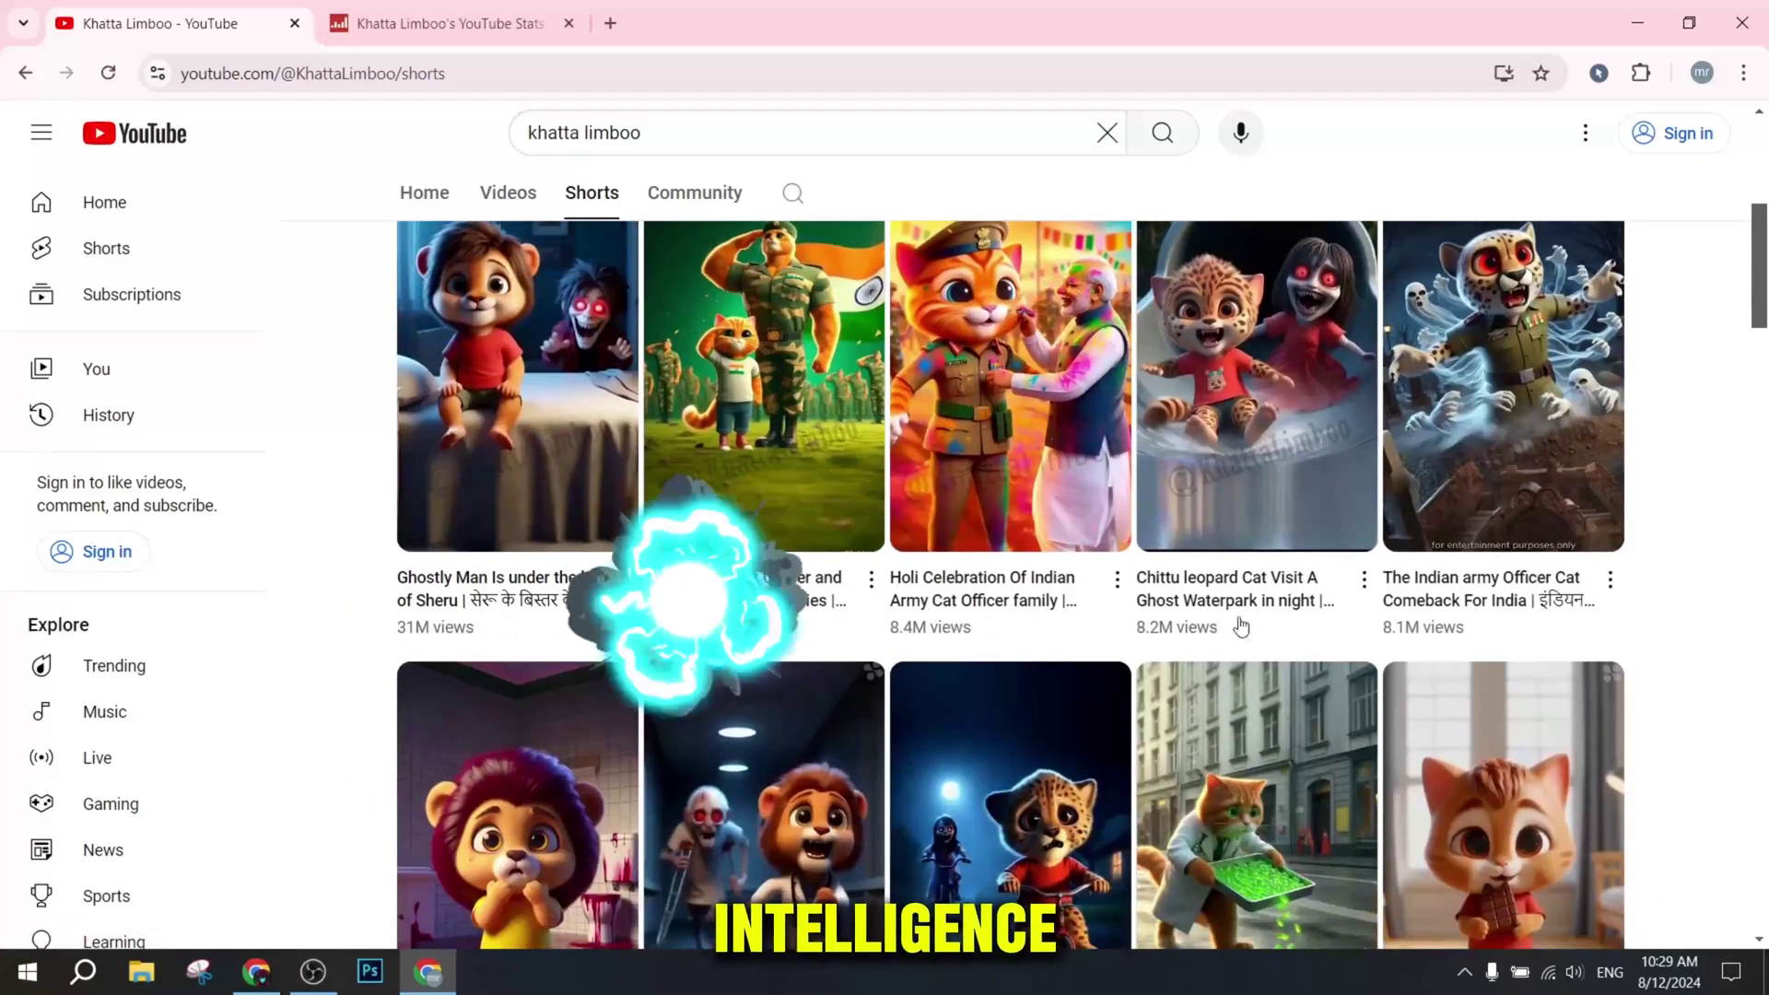
{"action": "scroll", "coordinate": [1480, 626], "scroll_direction": "down", "scroll_amount": 4}
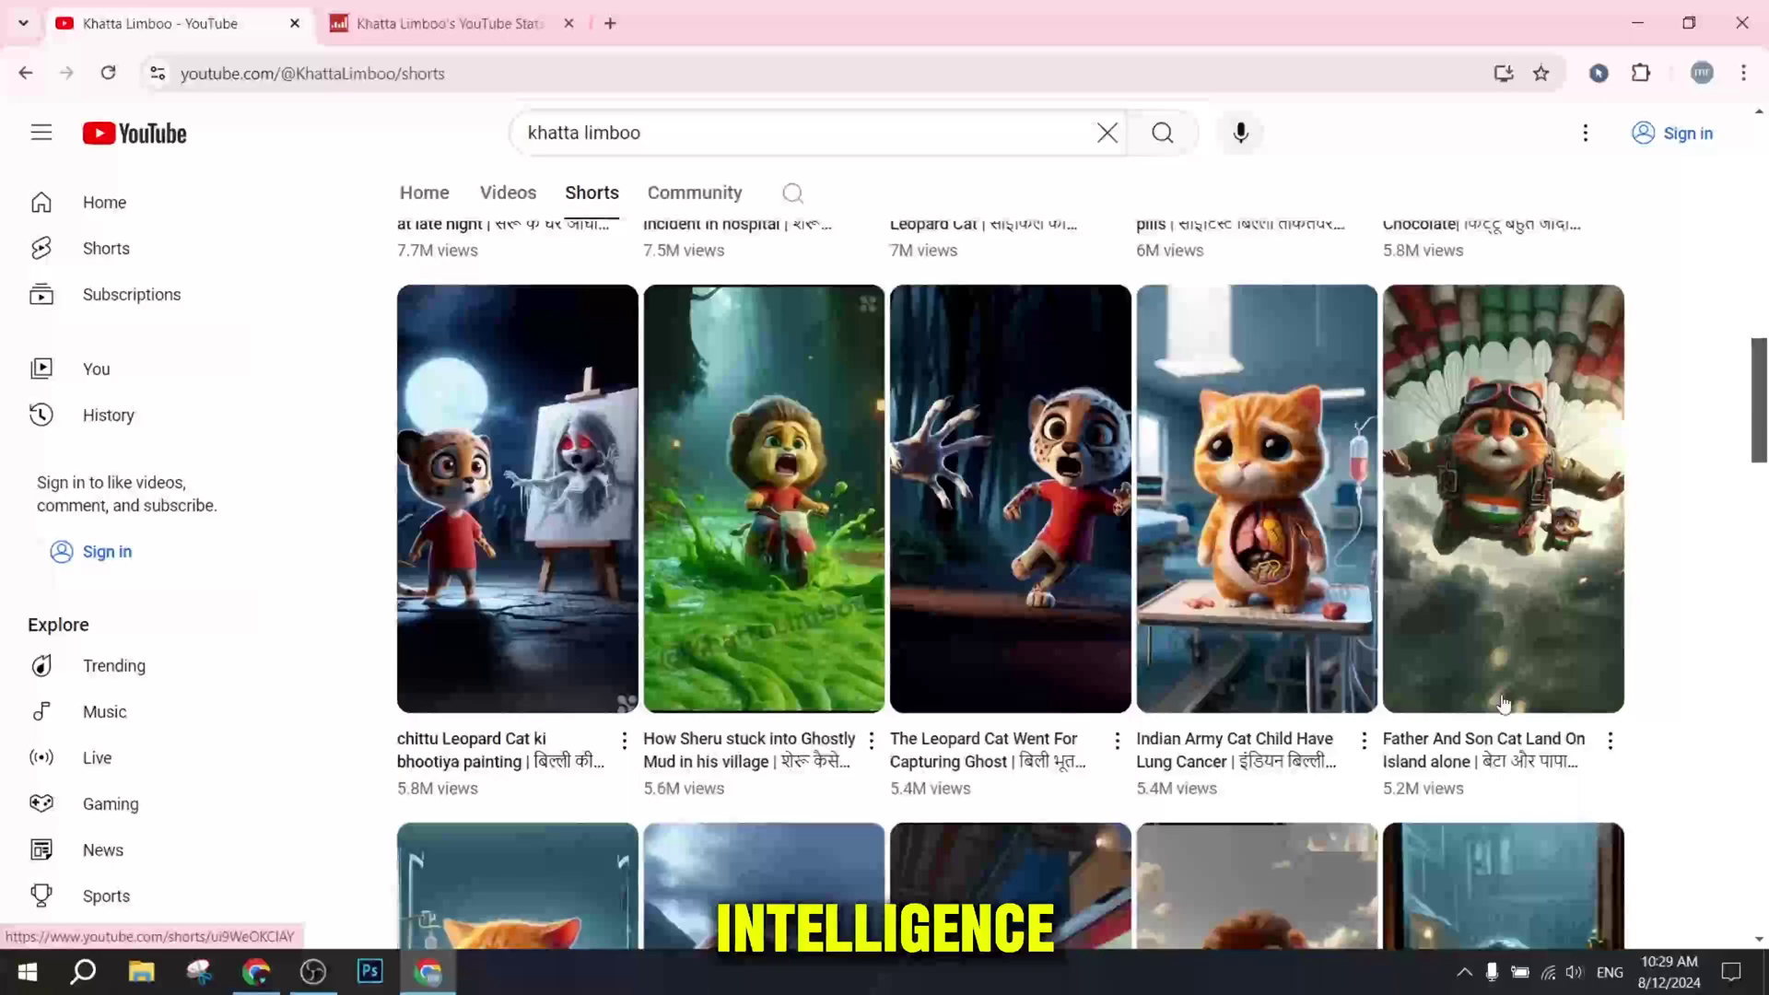
{"action": "scroll", "coordinate": [1259, 686], "scroll_direction": "down", "scroll_amount": 1}
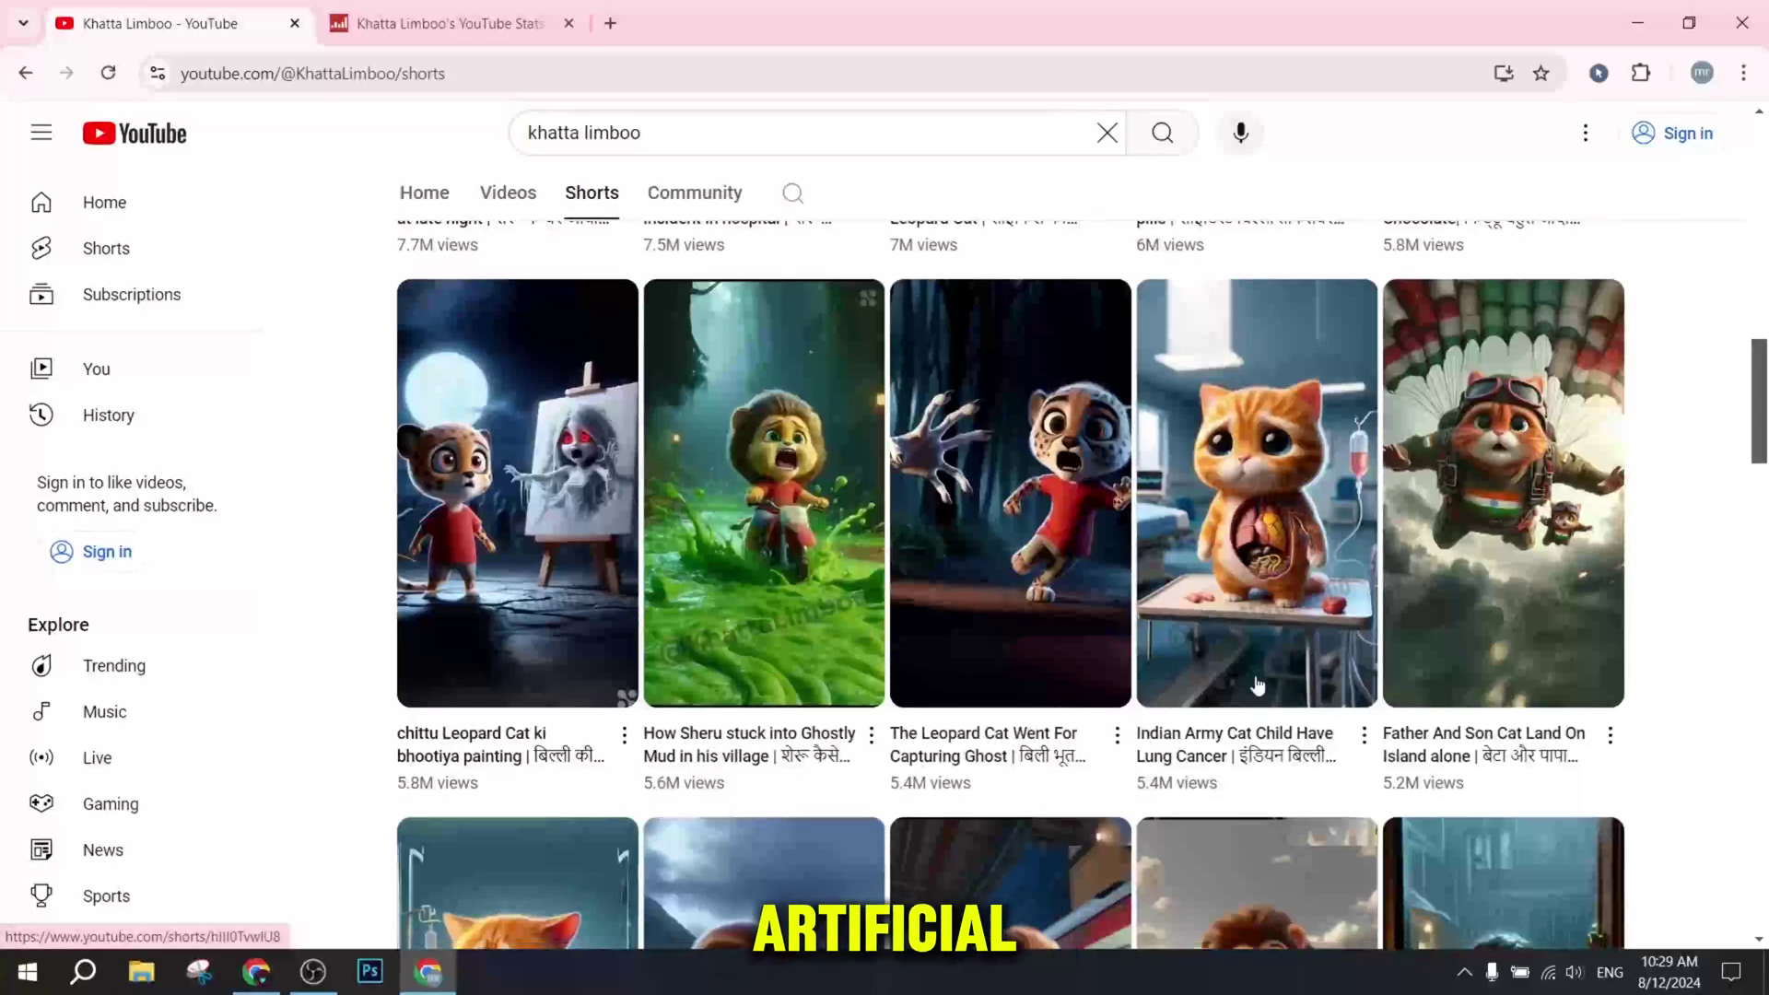
{"action": "scroll", "coordinate": [796, 696], "scroll_direction": "down", "scroll_amount": 9}
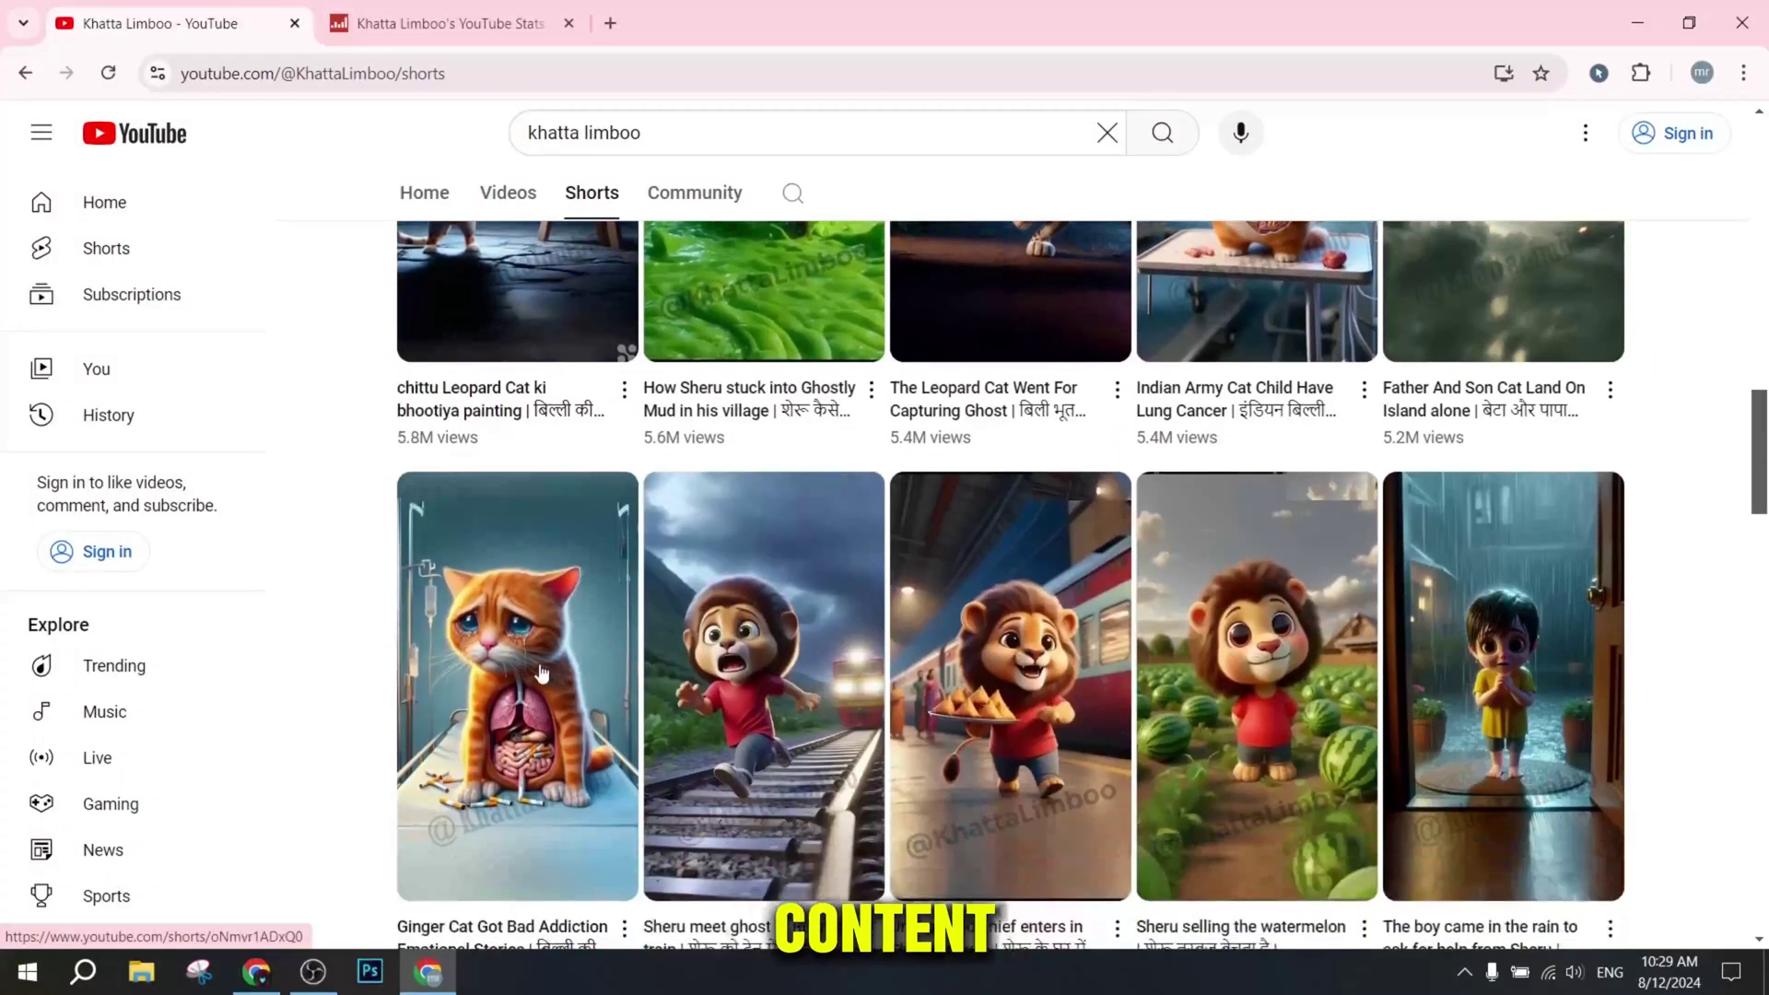
{"action": "scroll", "coordinate": [531, 551], "scroll_direction": "down", "scroll_amount": 10}
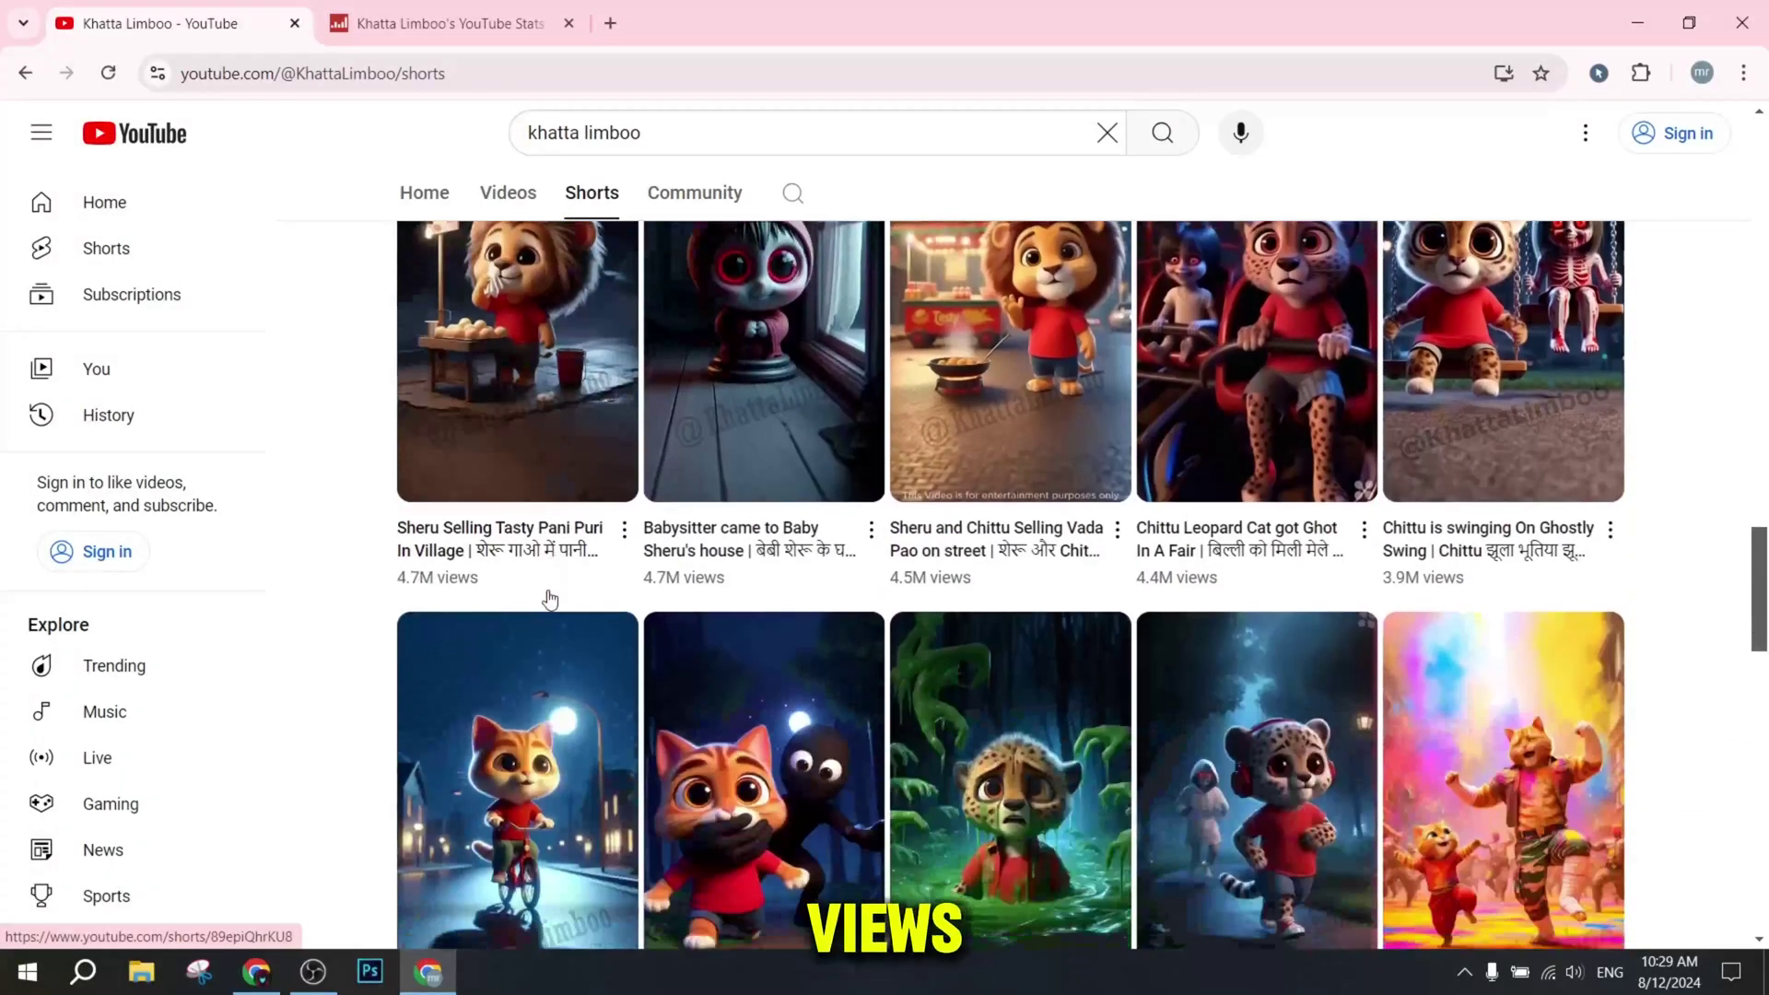
{"action": "scroll", "coordinate": [654, 636], "scroll_direction": "down", "scroll_amount": 1}
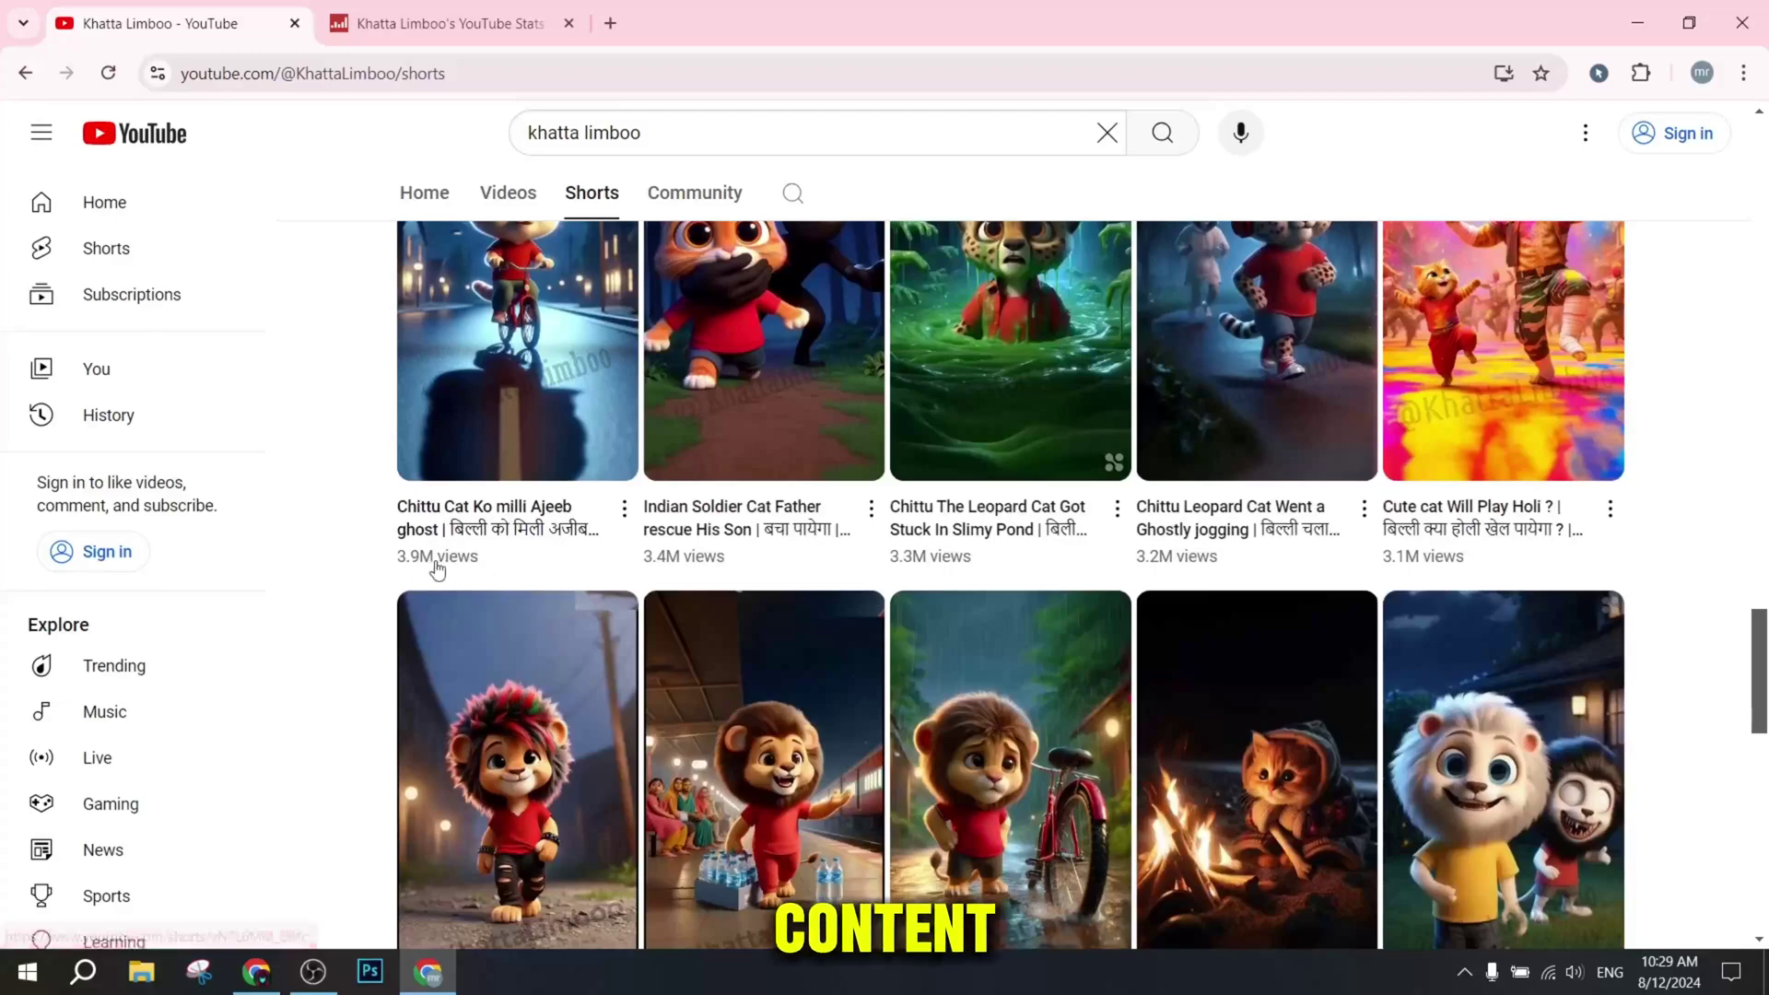
{"action": "scroll", "coordinate": [1168, 532], "scroll_direction": "down", "scroll_amount": 7}
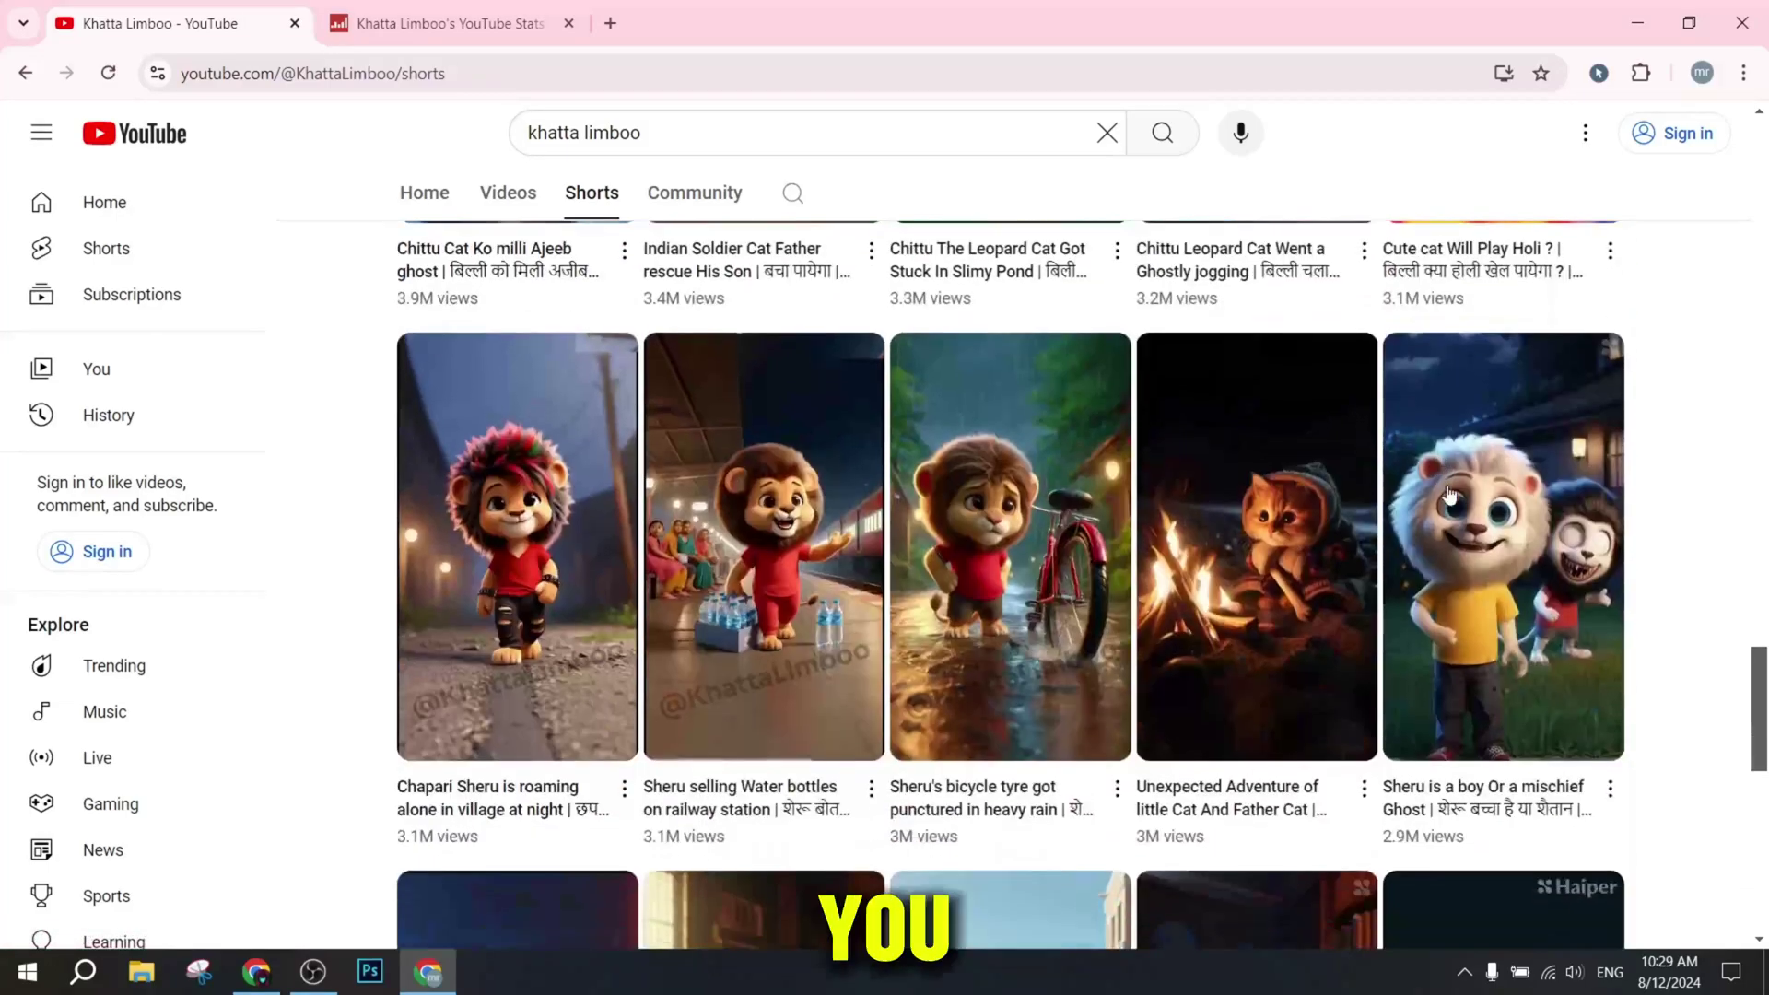
{"action": "scroll", "coordinate": [1014, 603], "scroll_direction": "down", "scroll_amount": 2}
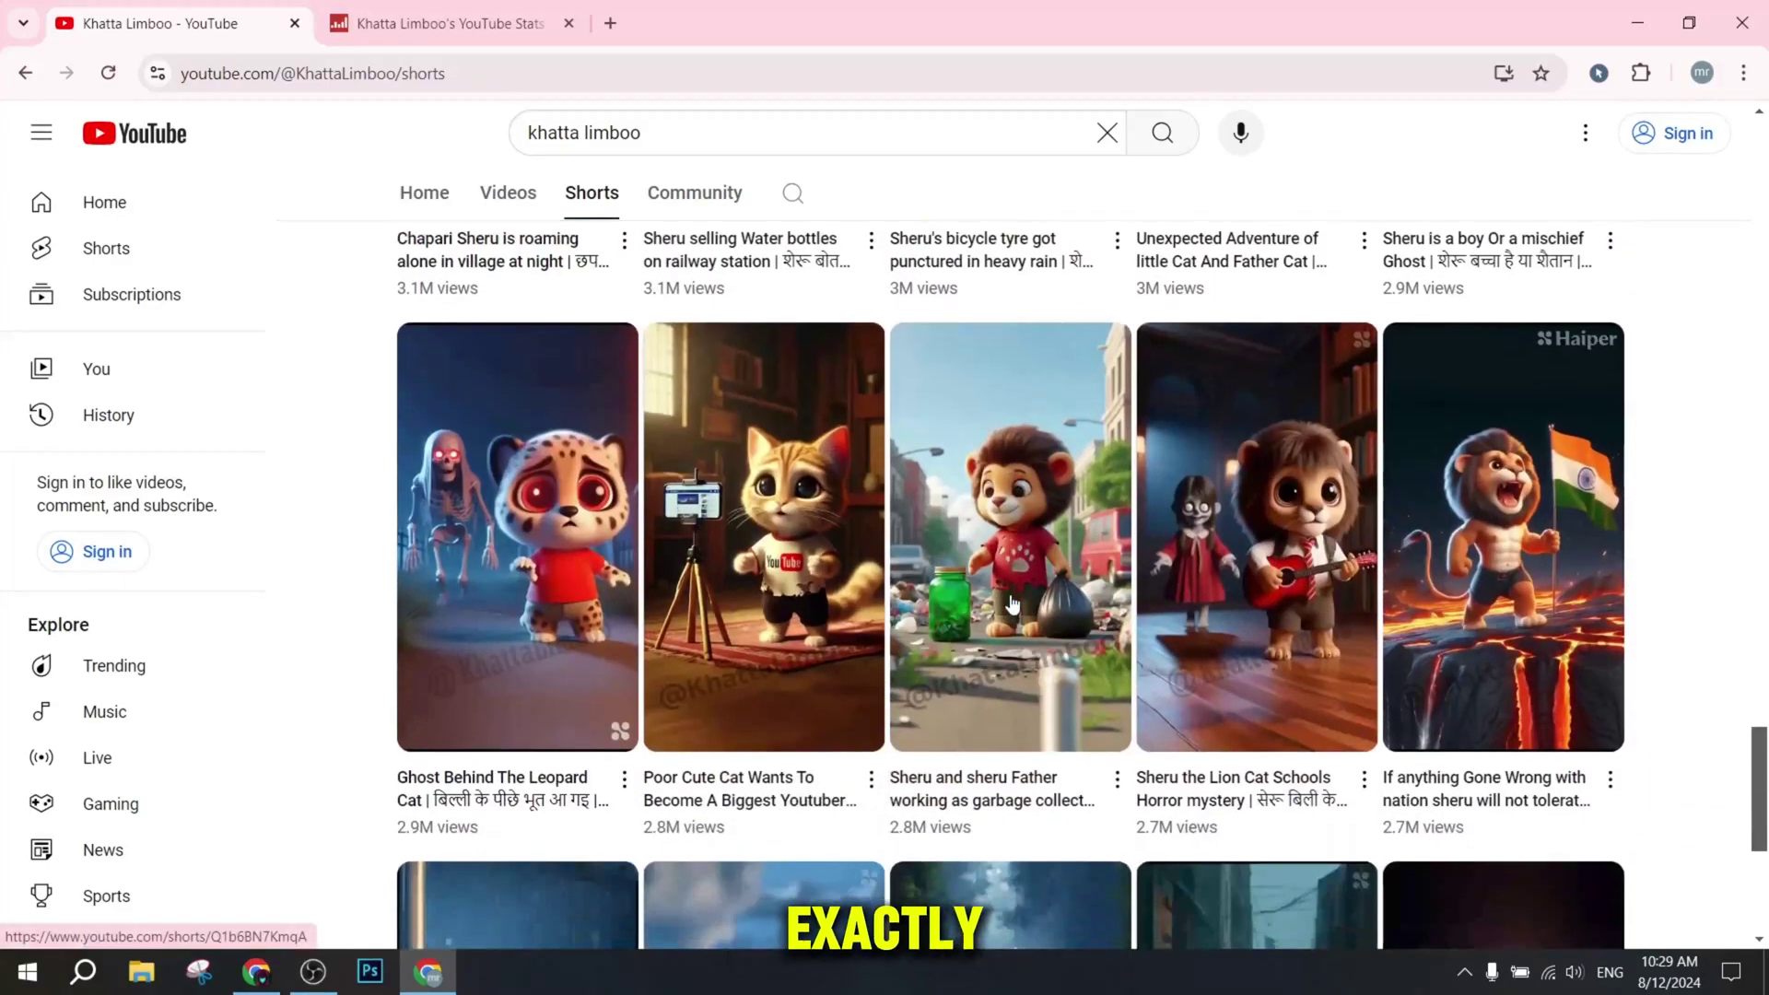
{"action": "scroll", "coordinate": [416, 702], "scroll_direction": "down", "scroll_amount": 4}
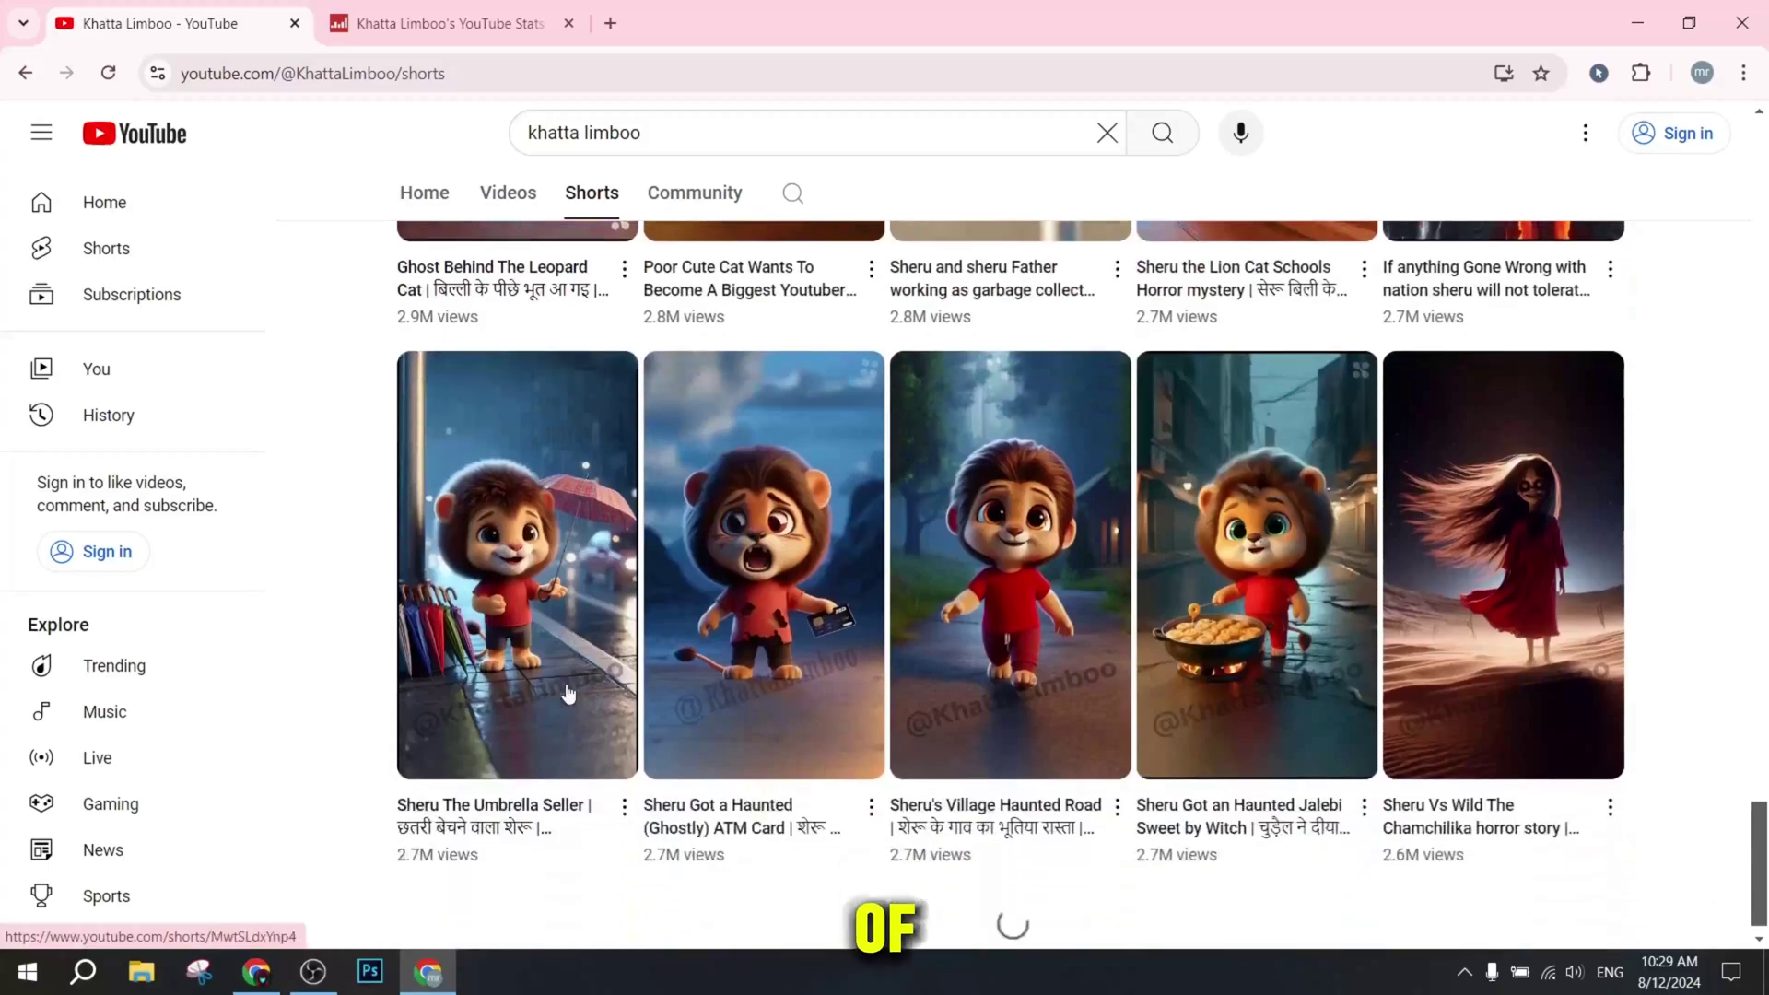
{"action": "scroll", "coordinate": [732, 687], "scroll_direction": "up", "scroll_amount": 1}
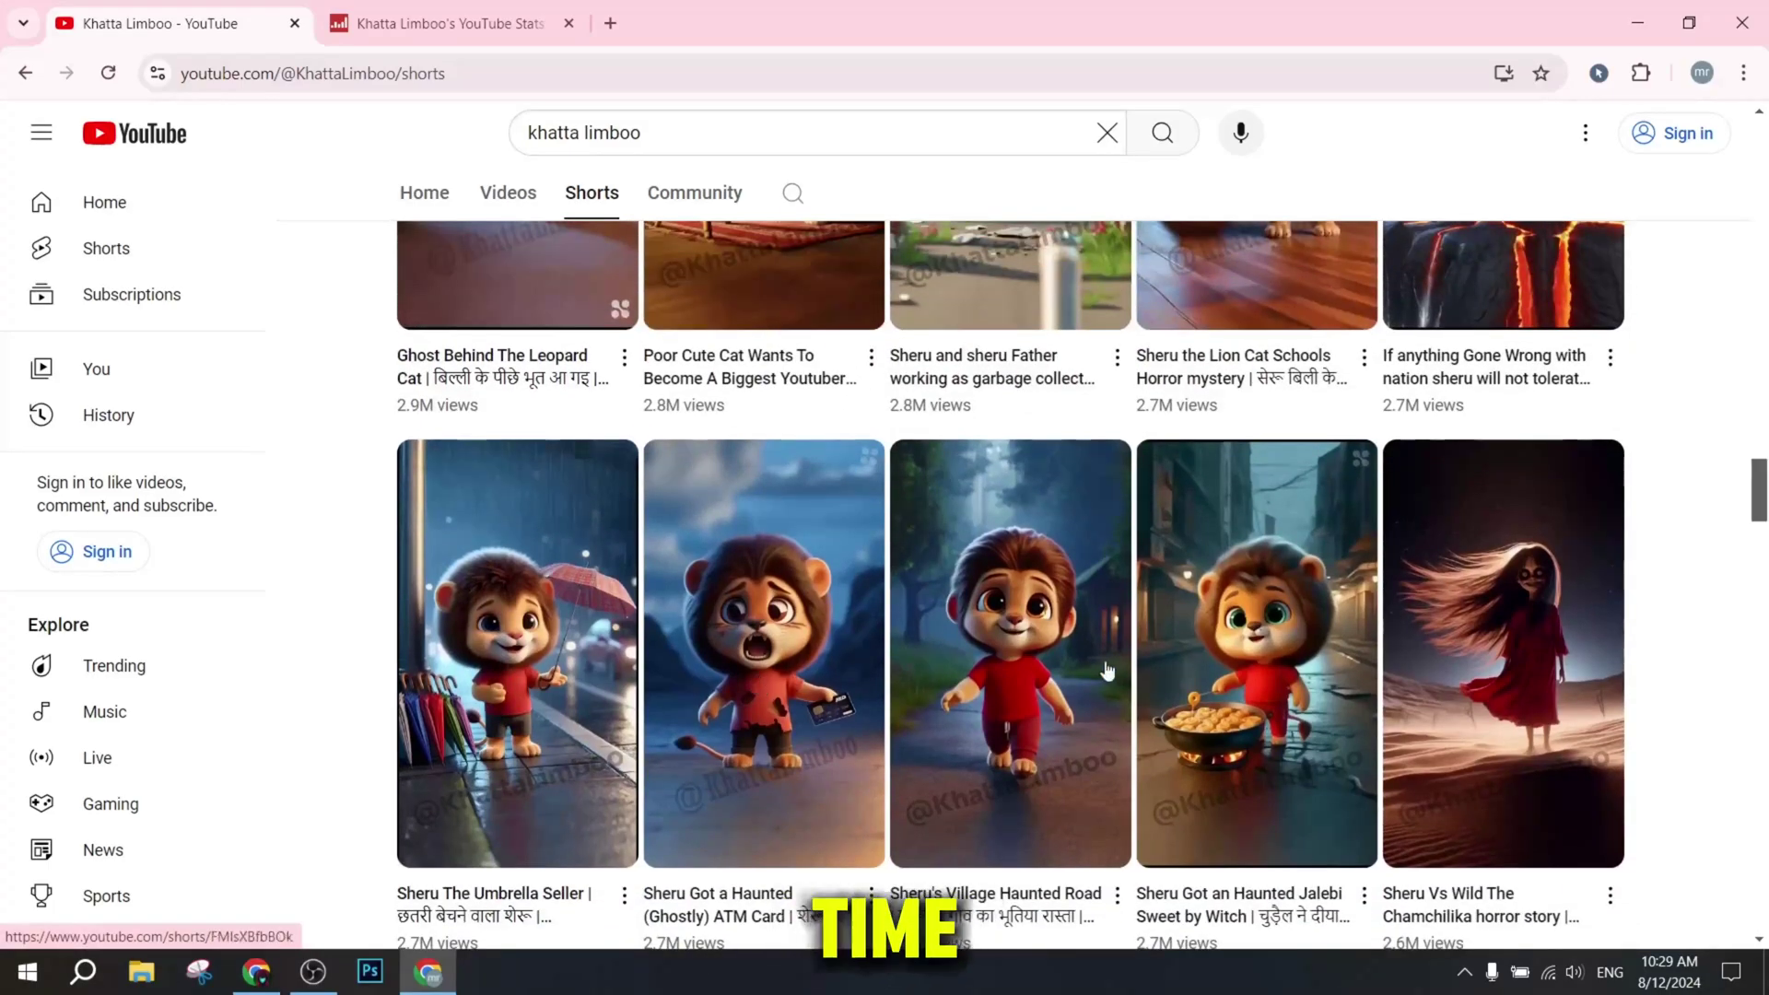
{"action": "scroll", "coordinate": [959, 433], "scroll_direction": "down", "scroll_amount": 6}
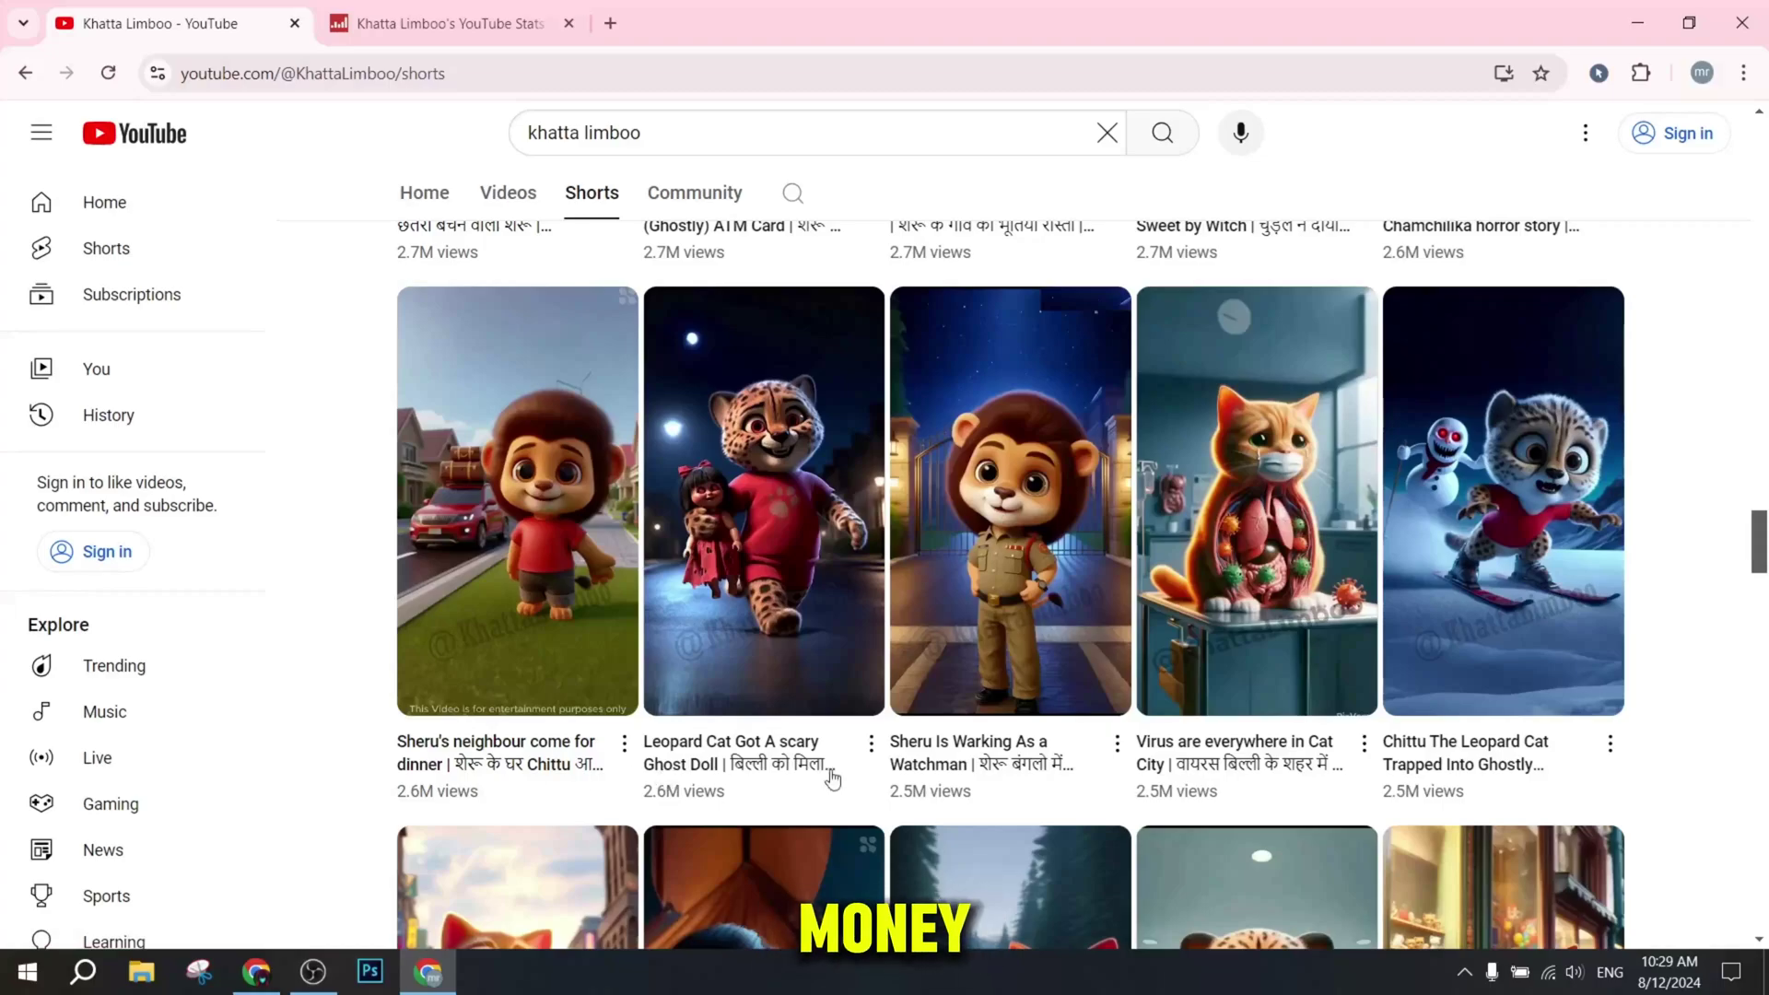
{"action": "scroll", "coordinate": [952, 783], "scroll_direction": "down", "scroll_amount": 5}
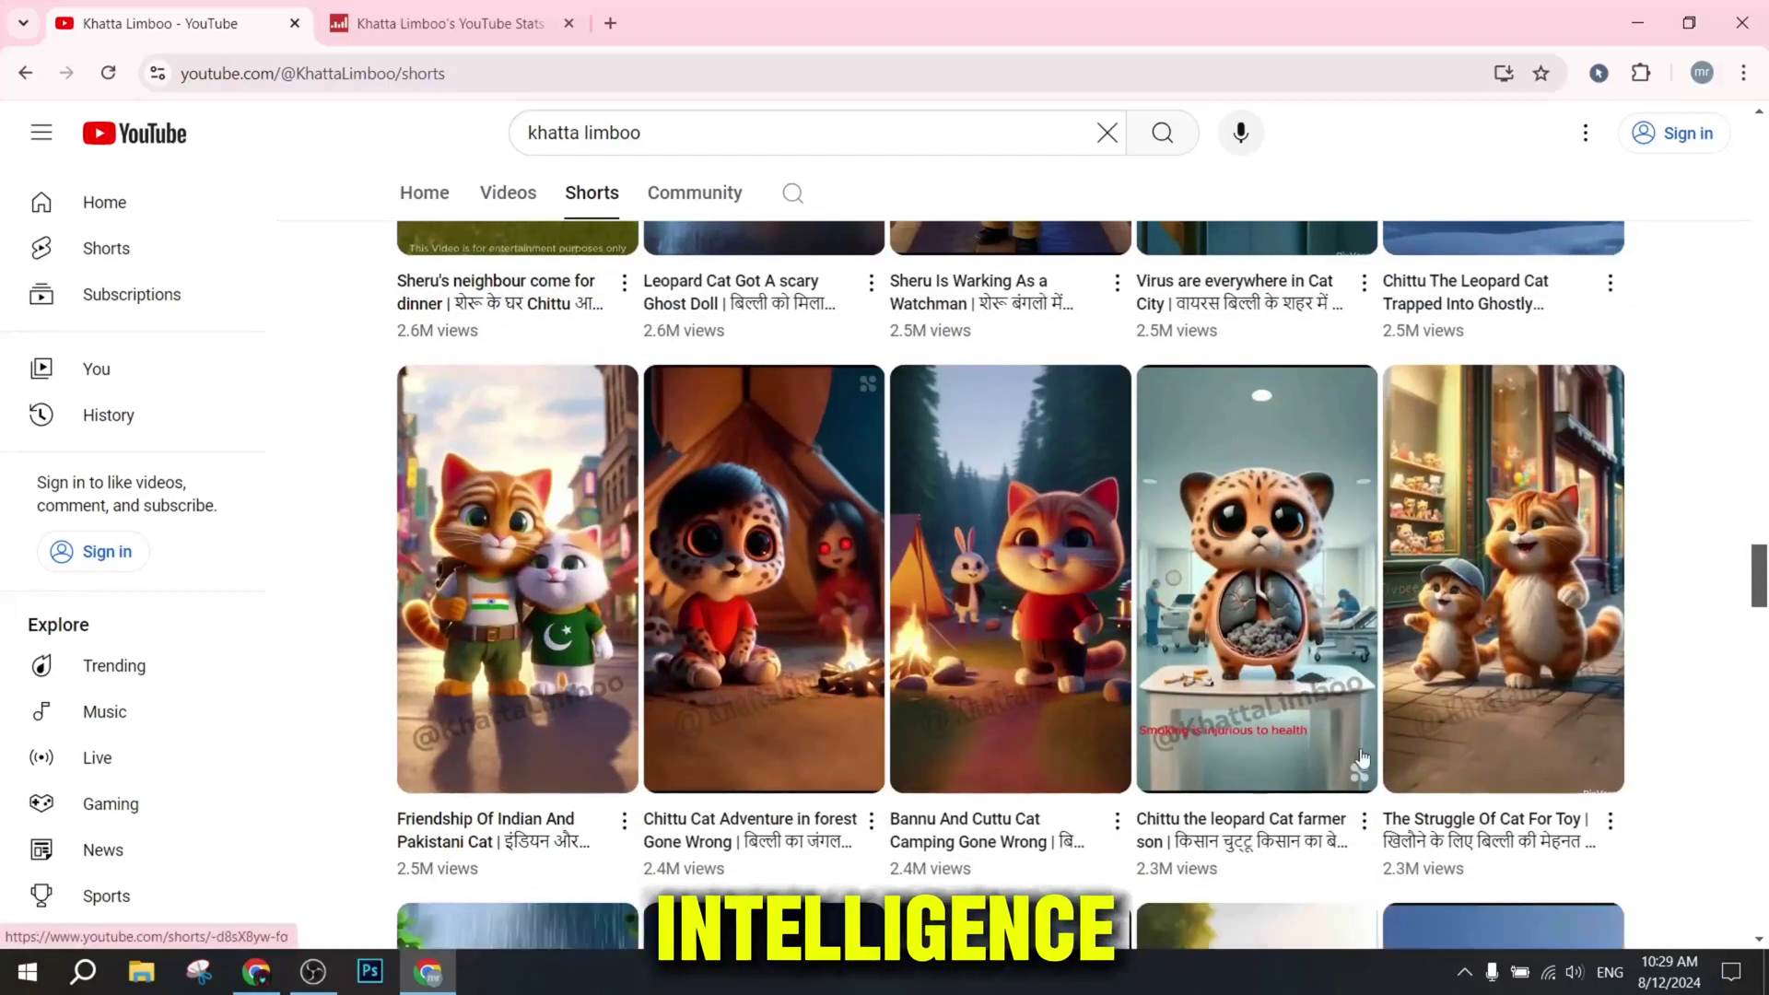
{"action": "scroll", "coordinate": [475, 793], "scroll_direction": "down", "scroll_amount": 5}
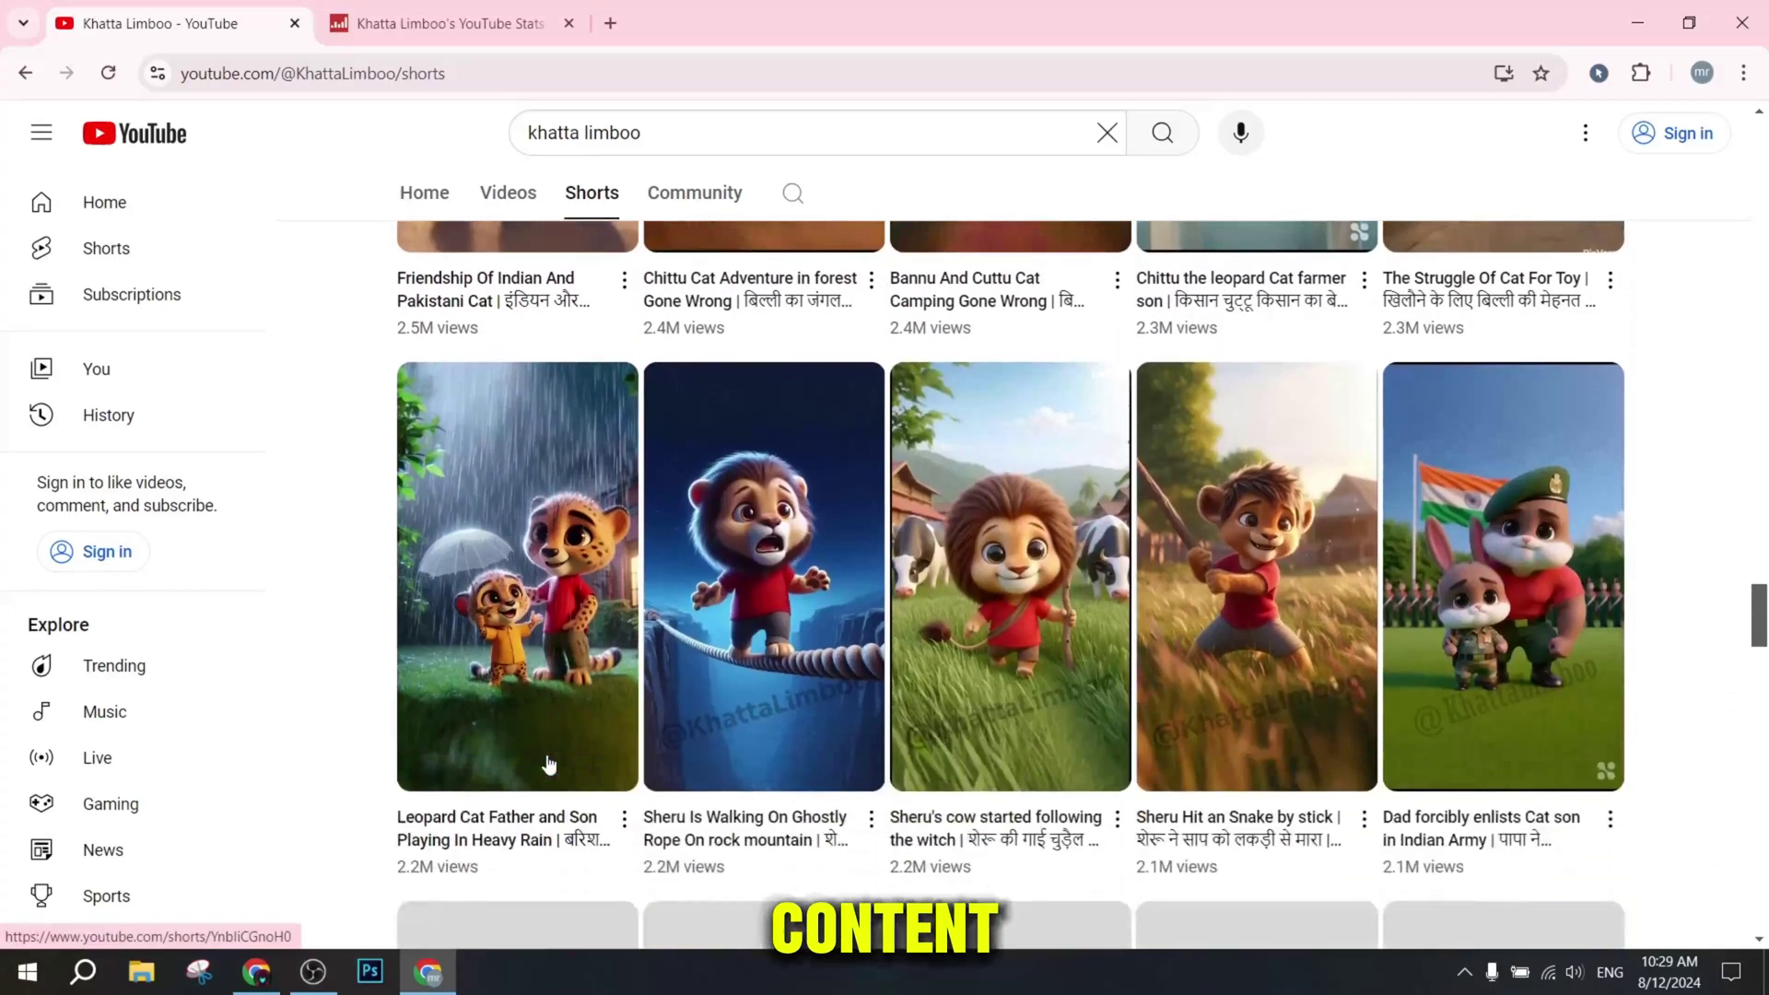
{"action": "scroll", "coordinate": [563, 831], "scroll_direction": "down", "scroll_amount": 5}
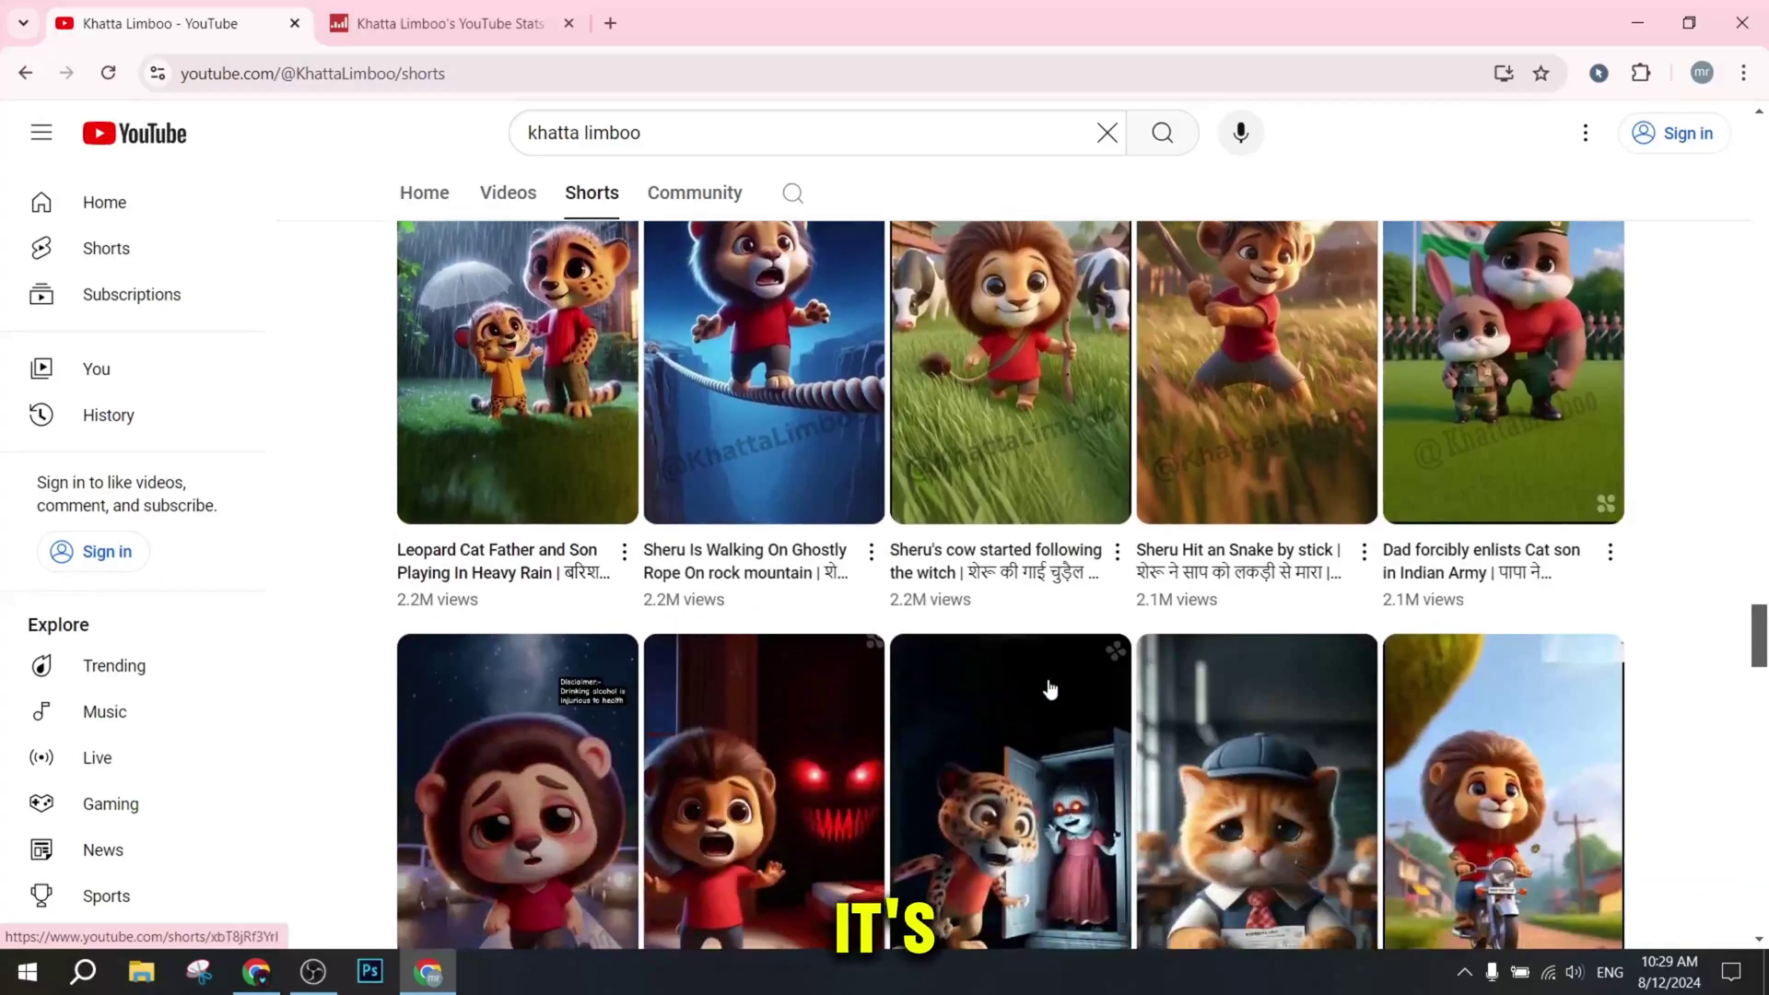
{"action": "scroll", "coordinate": [645, 700], "scroll_direction": "down", "scroll_amount": 2}
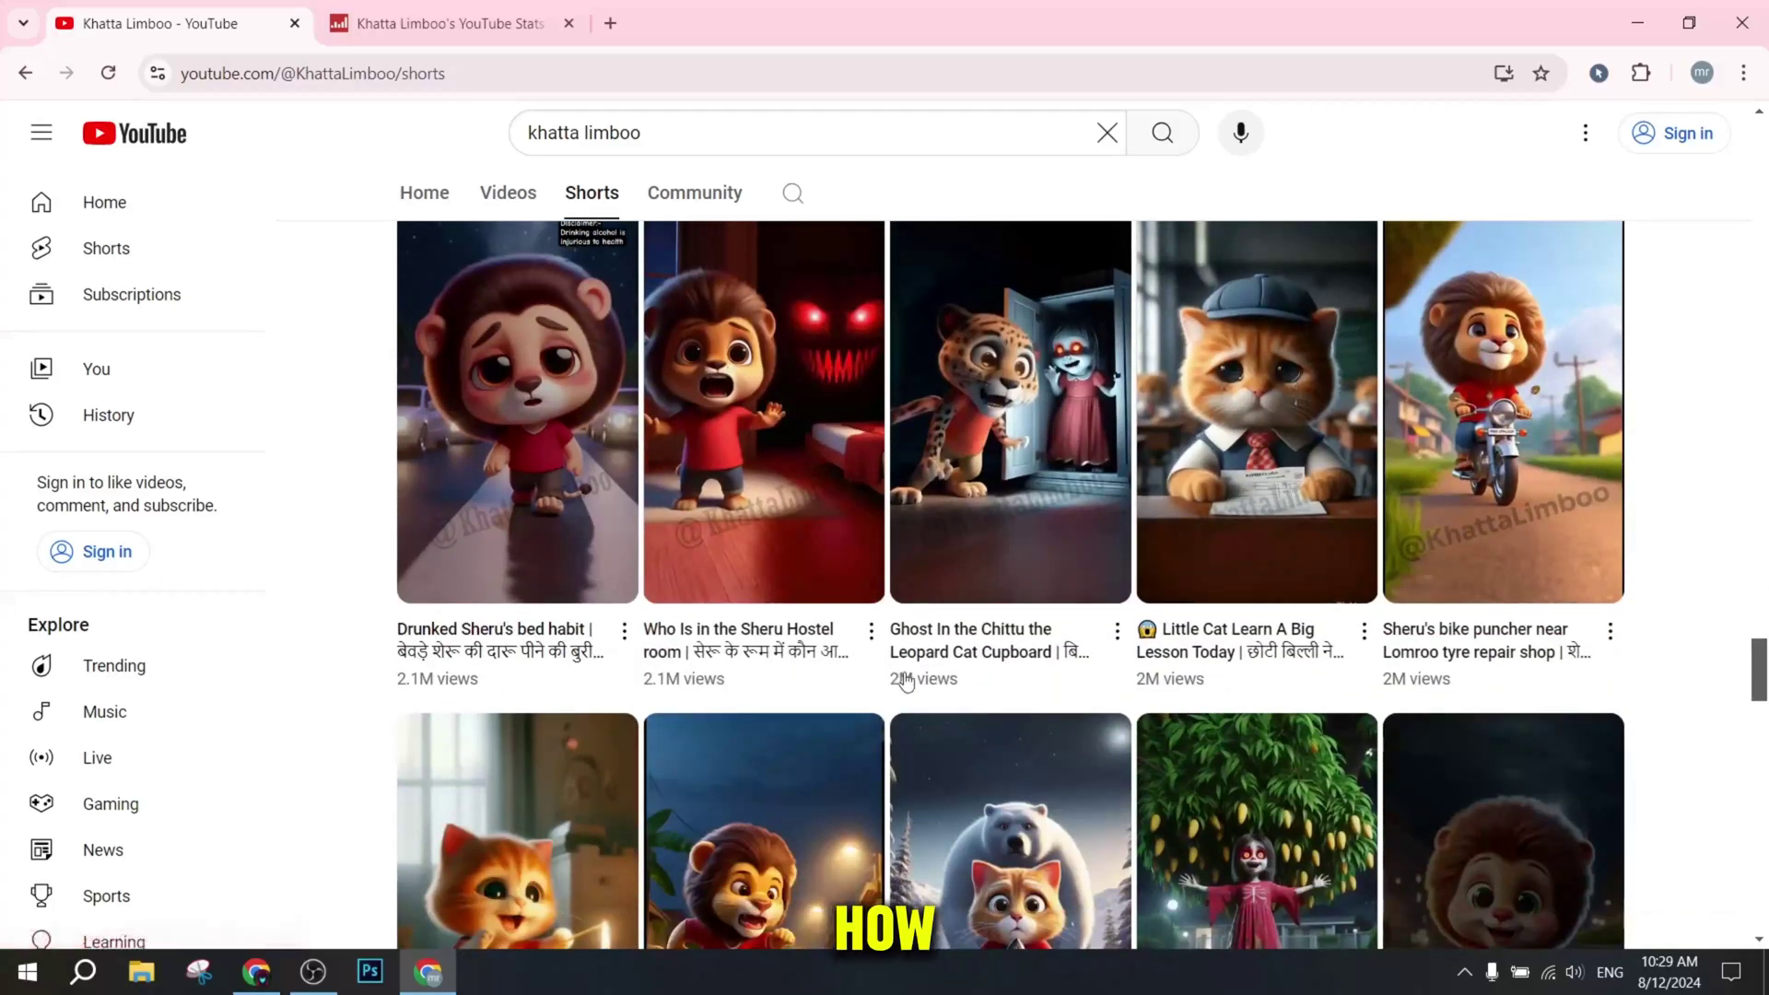
{"action": "scroll", "coordinate": [1382, 679], "scroll_direction": "down", "scroll_amount": 2}
{"action": "scroll", "coordinate": [1426, 679], "scroll_direction": "down", "scroll_amount": 2}
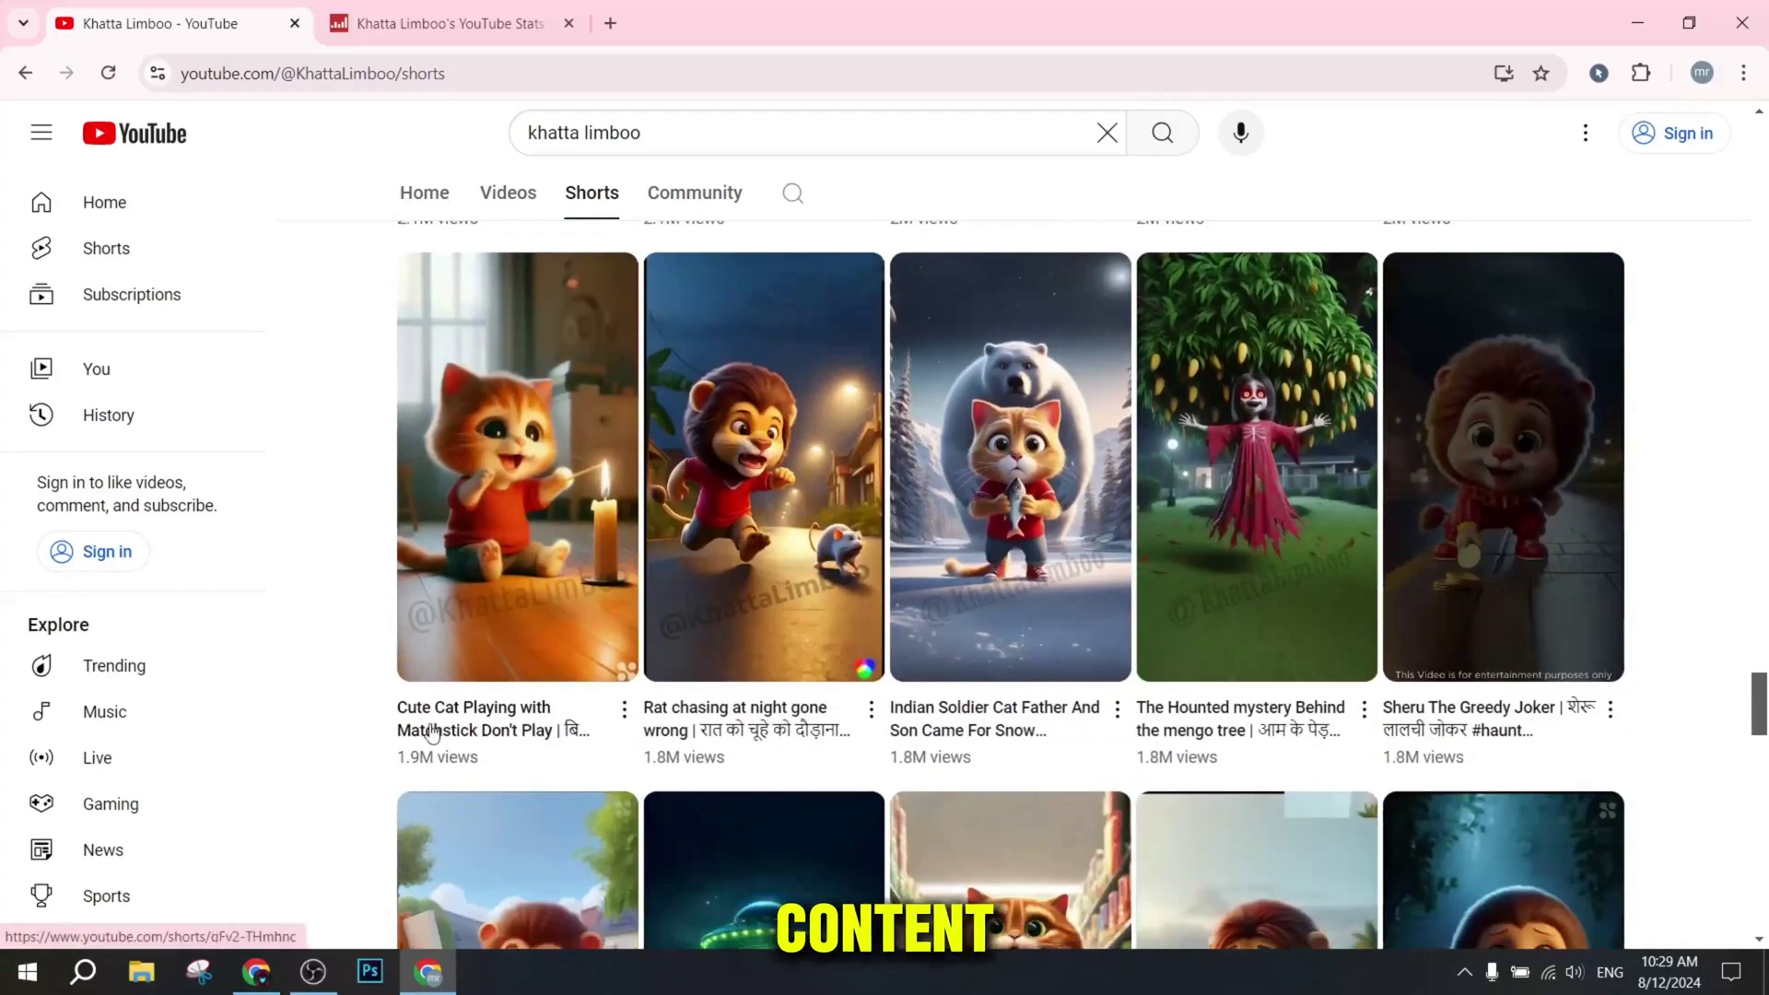
{"action": "scroll", "coordinate": [579, 733], "scroll_direction": "down", "scroll_amount": 4}
{"action": "scroll", "coordinate": [579, 732], "scroll_direction": "down", "scroll_amount": 6}
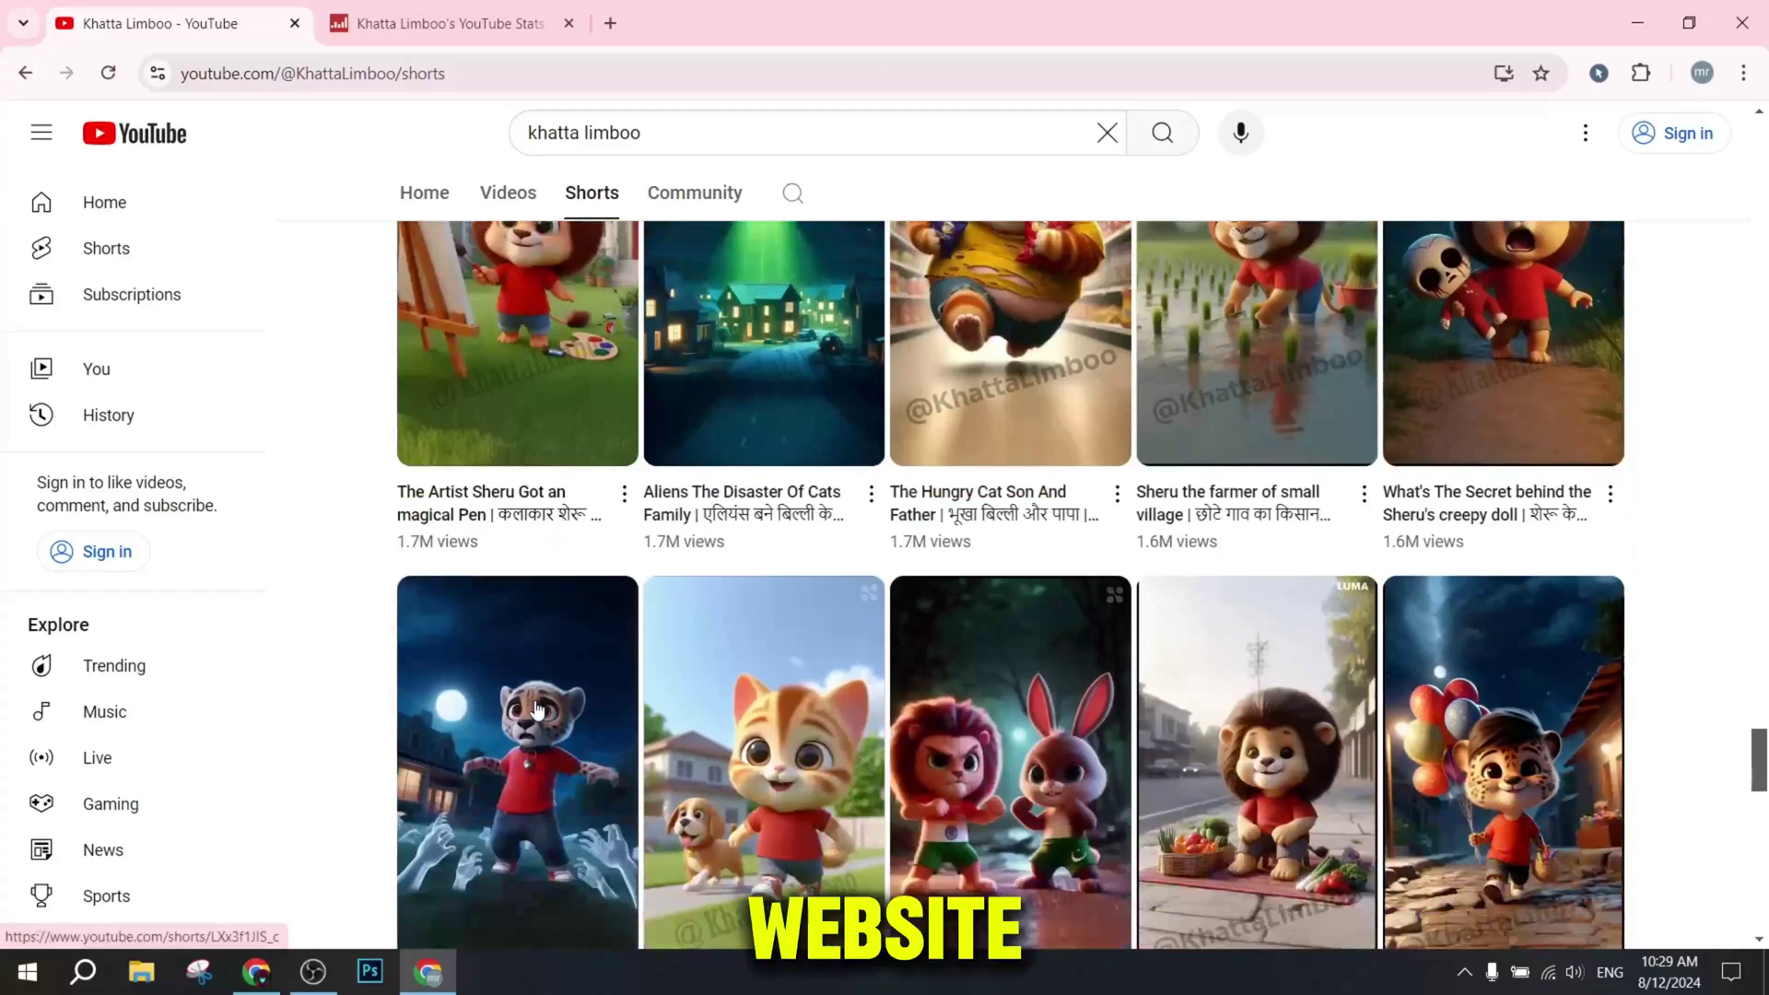
{"action": "scroll", "coordinate": [590, 664], "scroll_direction": "down", "scroll_amount": 8}
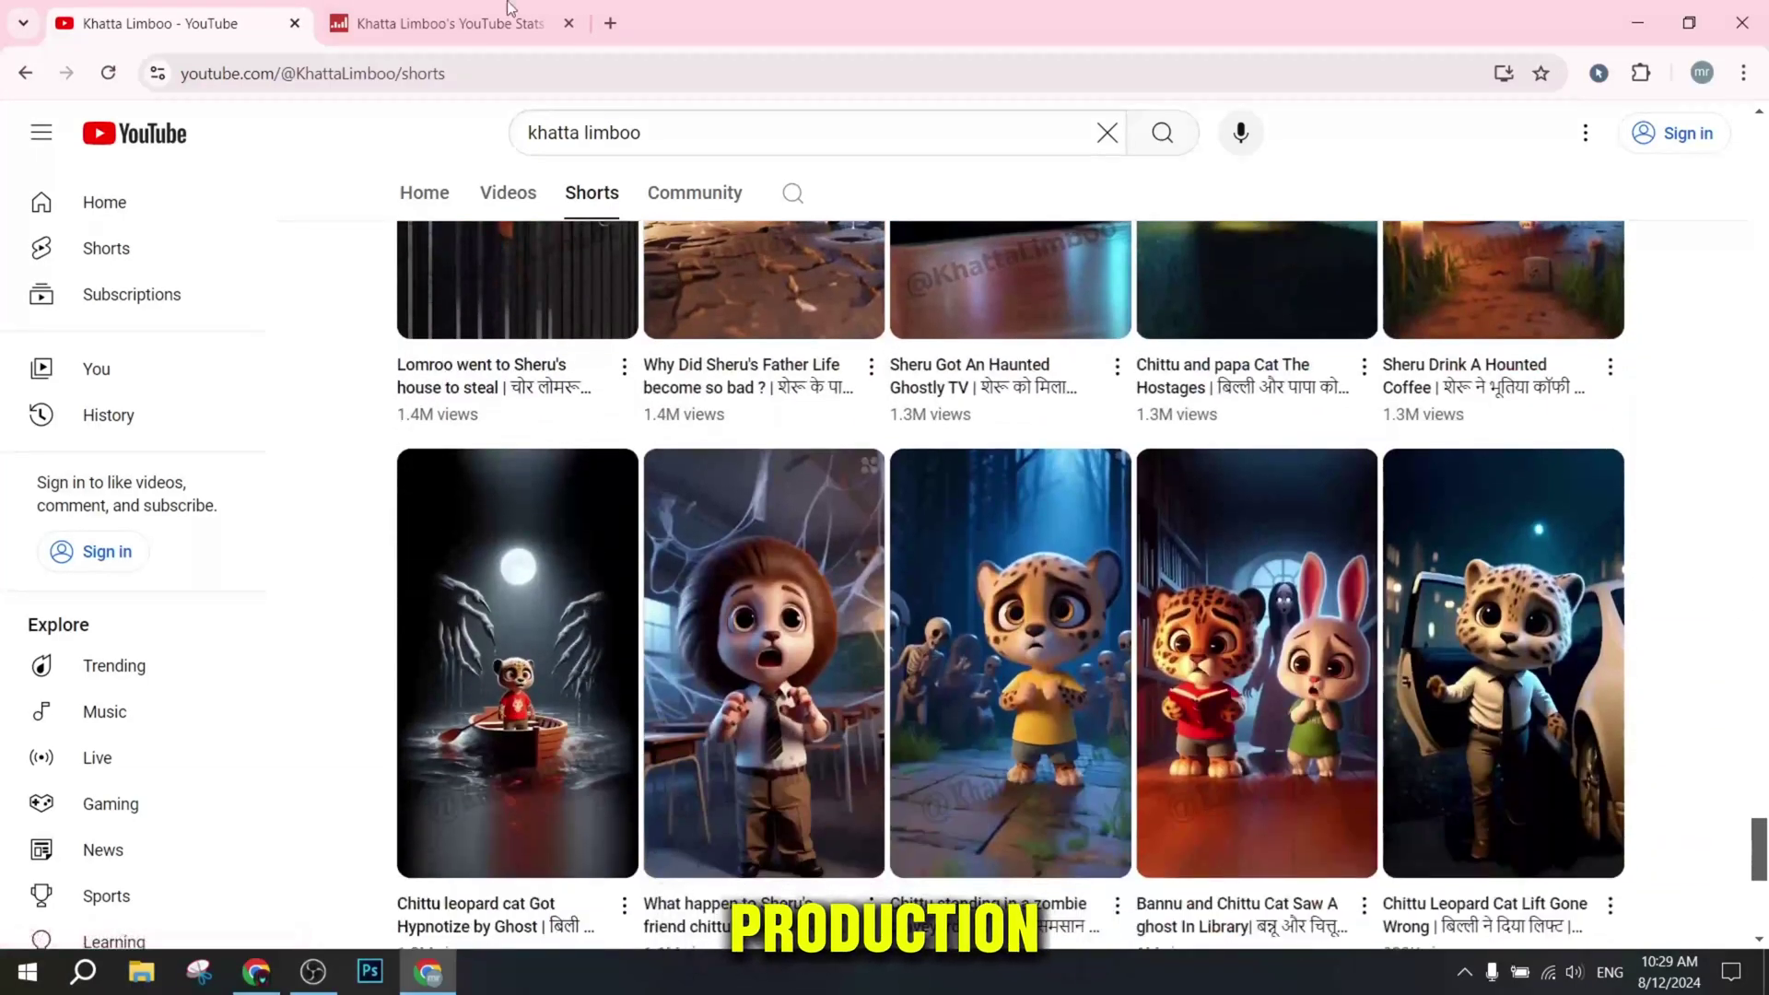
Switch to Khatta Limboo's Social Blade page and examine the 30-day video views and estimated earnings.
{"action": "left_click", "coordinate": [509, 20]}
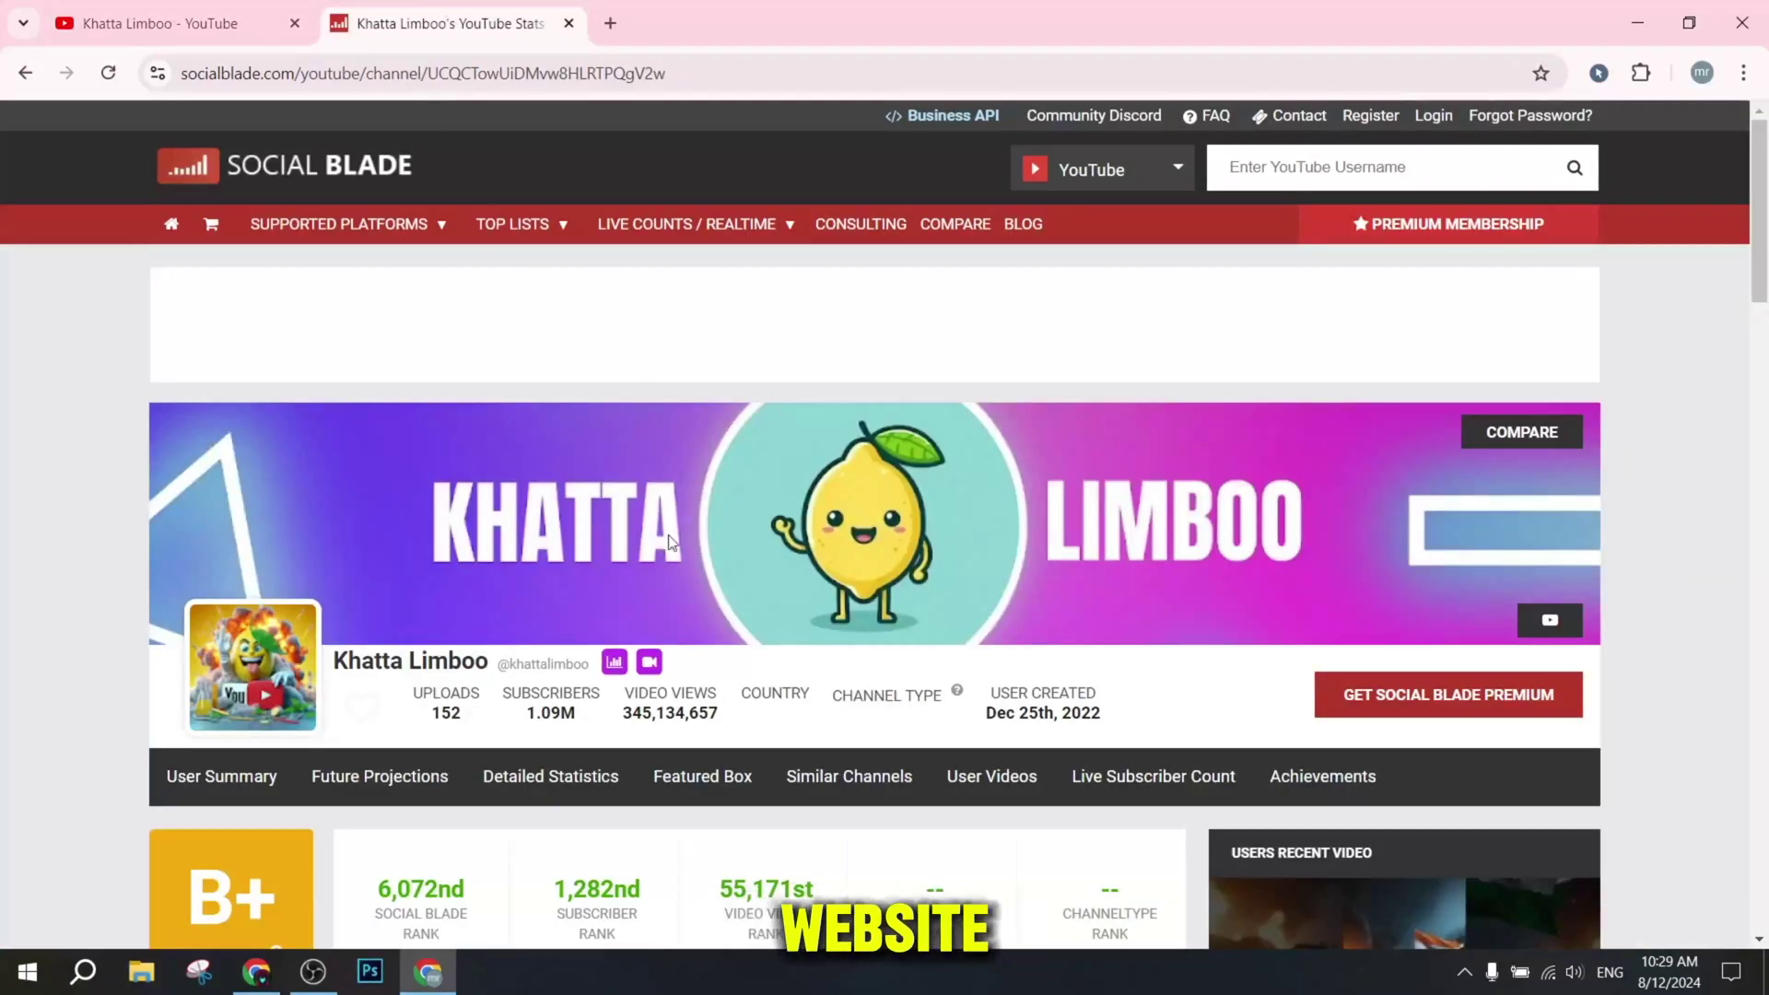
{"action": "scroll", "coordinate": [478, 570], "scroll_direction": "down", "scroll_amount": 3}
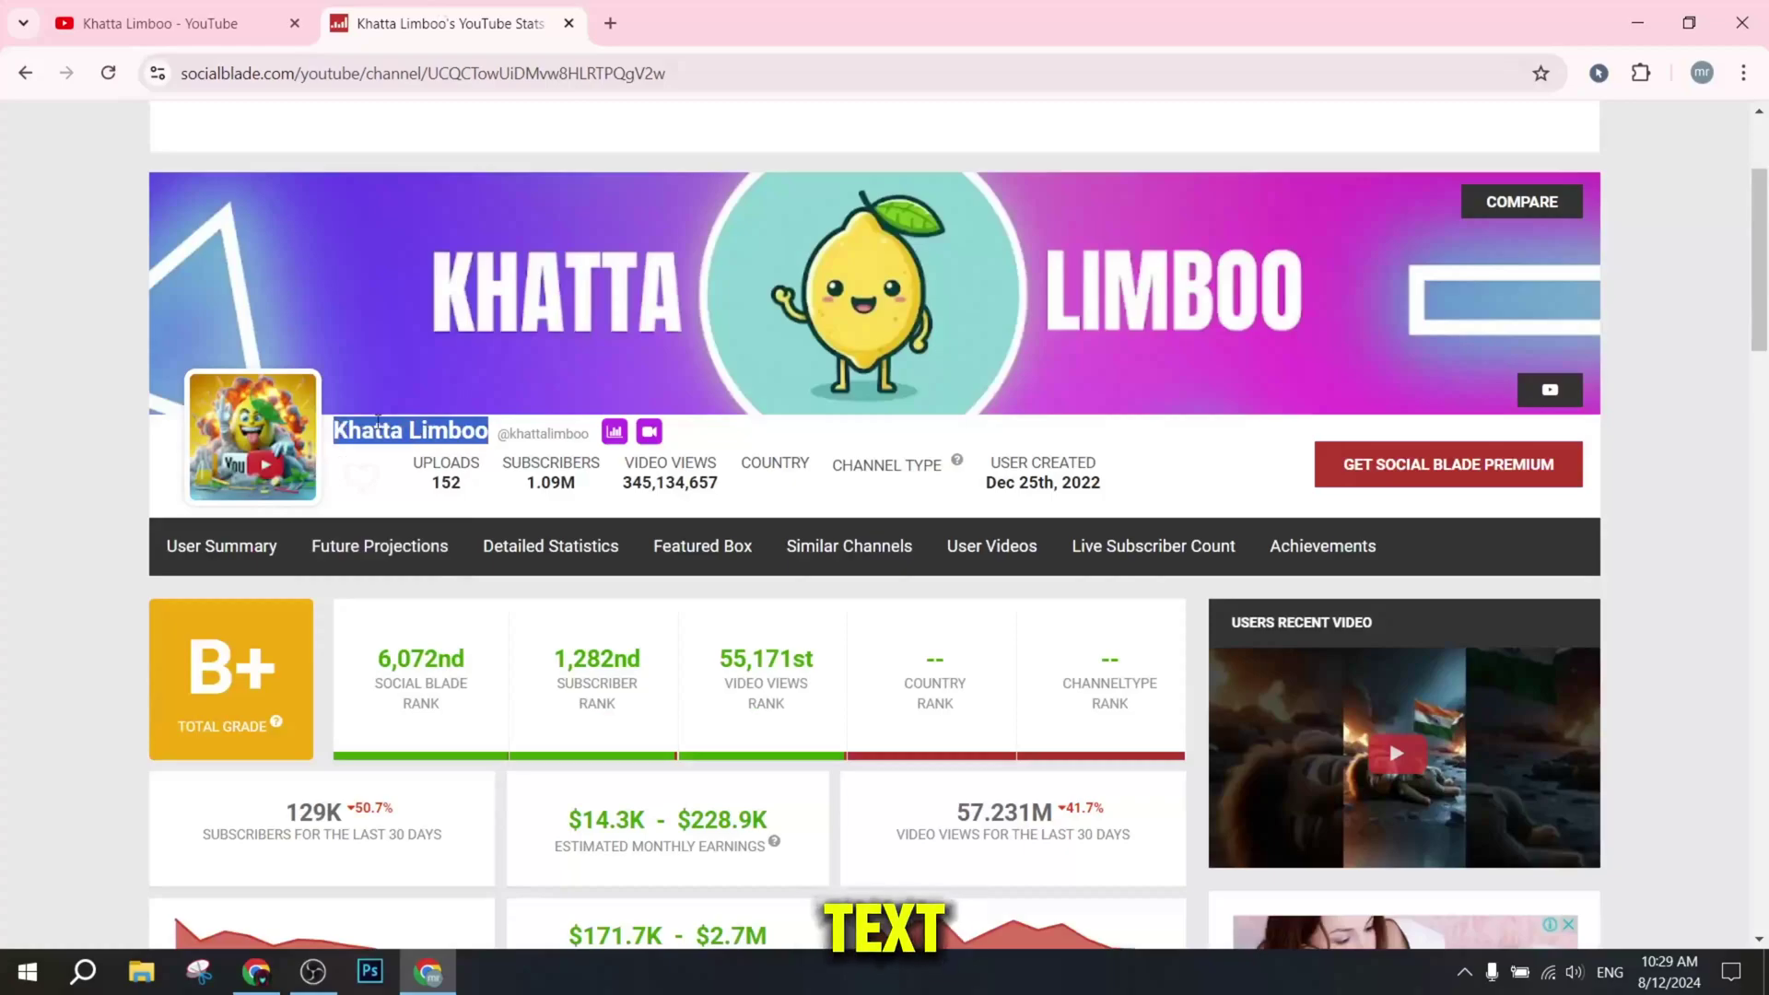
{"action": "scroll", "coordinate": [552, 457], "scroll_direction": "down", "scroll_amount": 4}
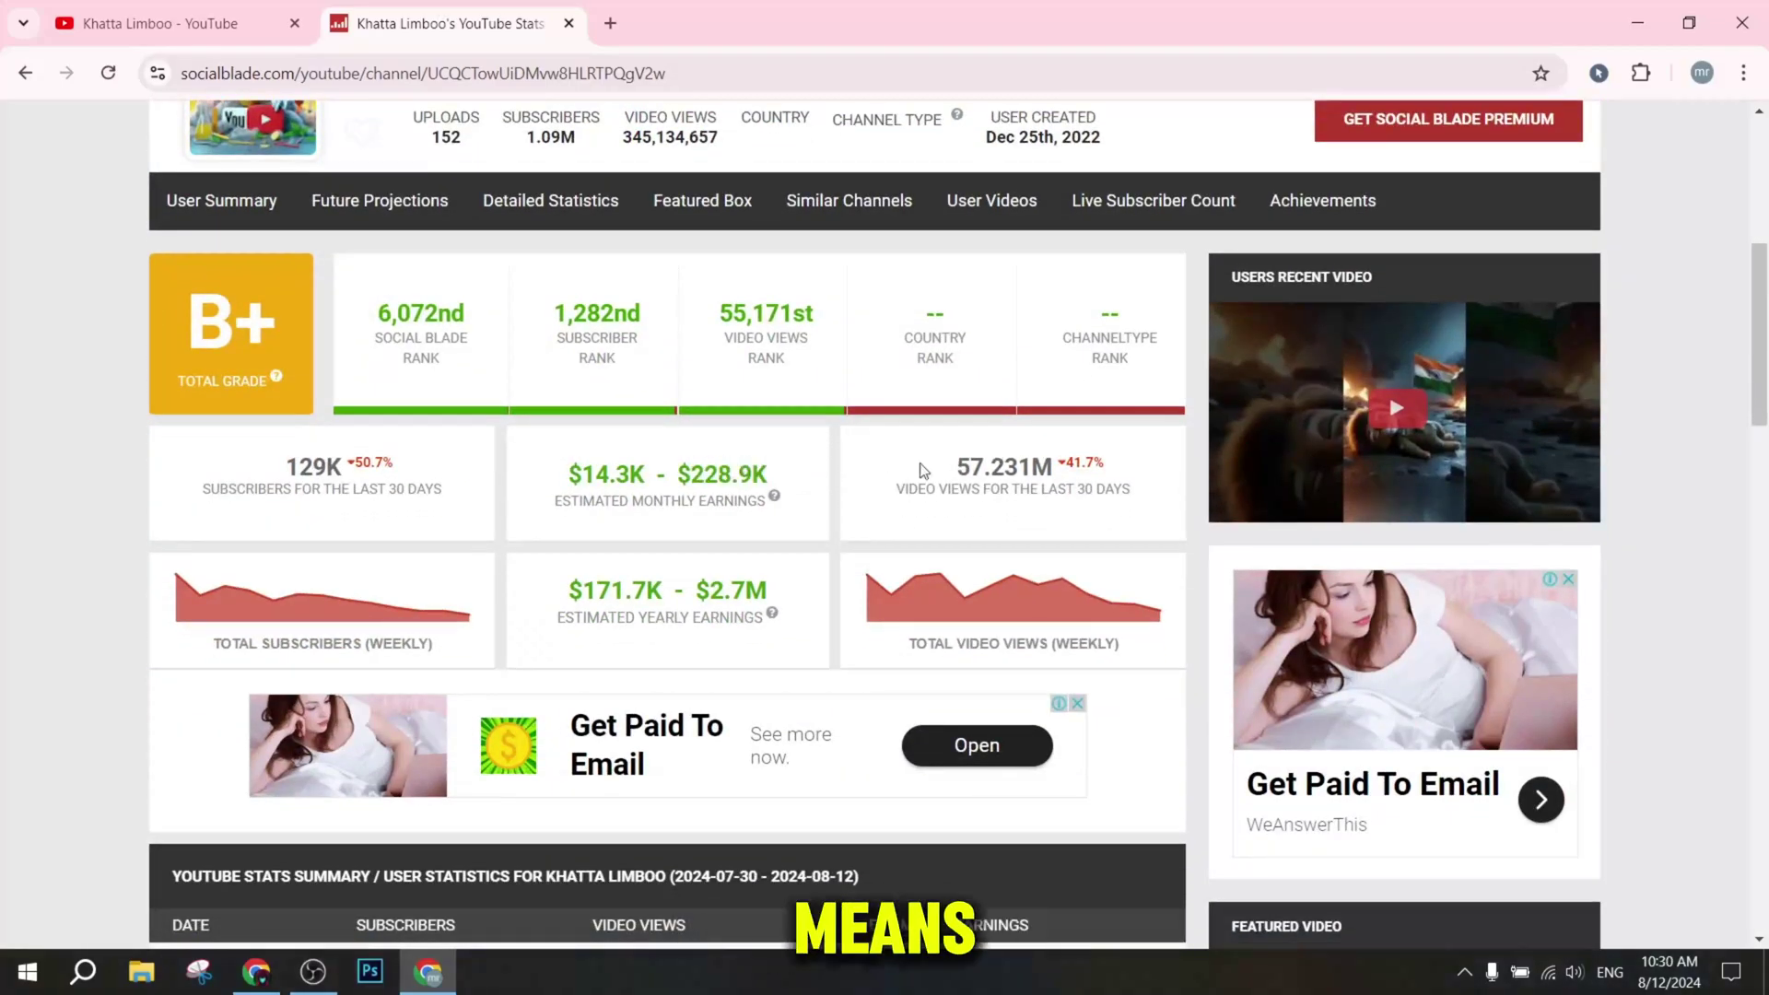
{"action": "mouse_move", "coordinate": [924, 471]}
{"action": "left_mouse_down"}
{"action": "mouse_move", "coordinate": [1053, 467]}
{"action": "mouse_move", "coordinate": [1139, 492]}
{"action": "left_mouse_up"}
{"action": "left_click", "coordinate": [1088, 492]}
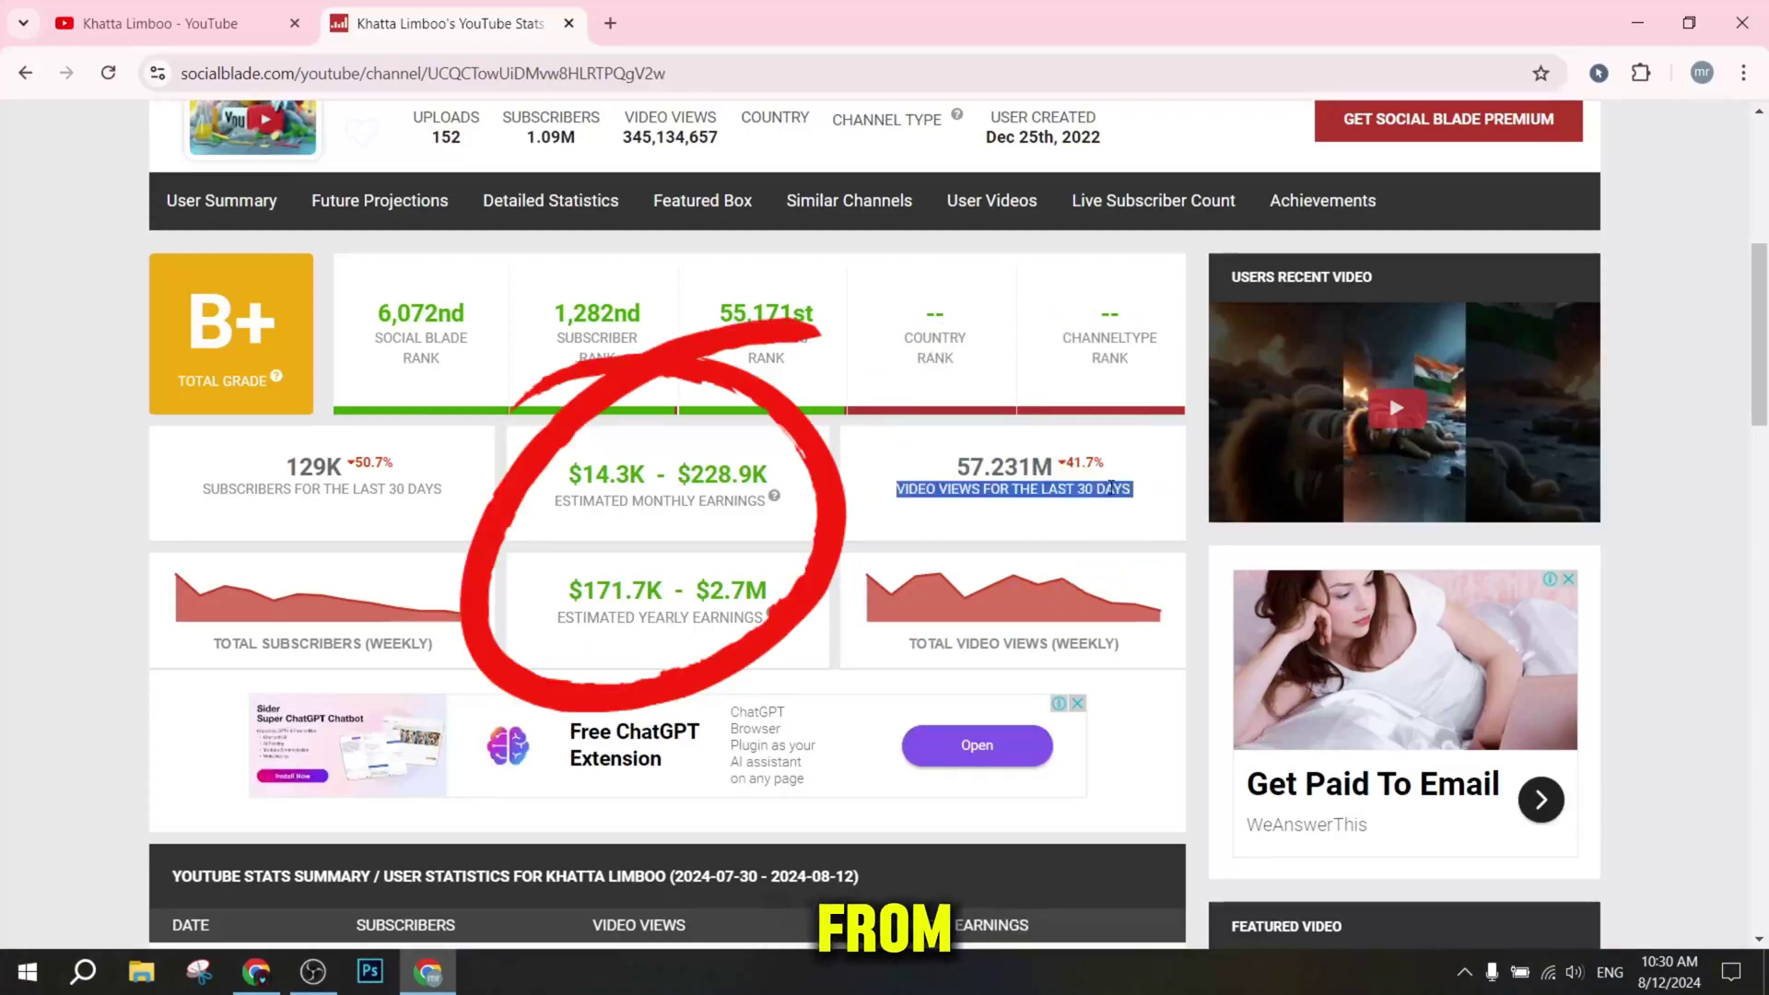
{"action": "left_click", "coordinate": [899, 452]}
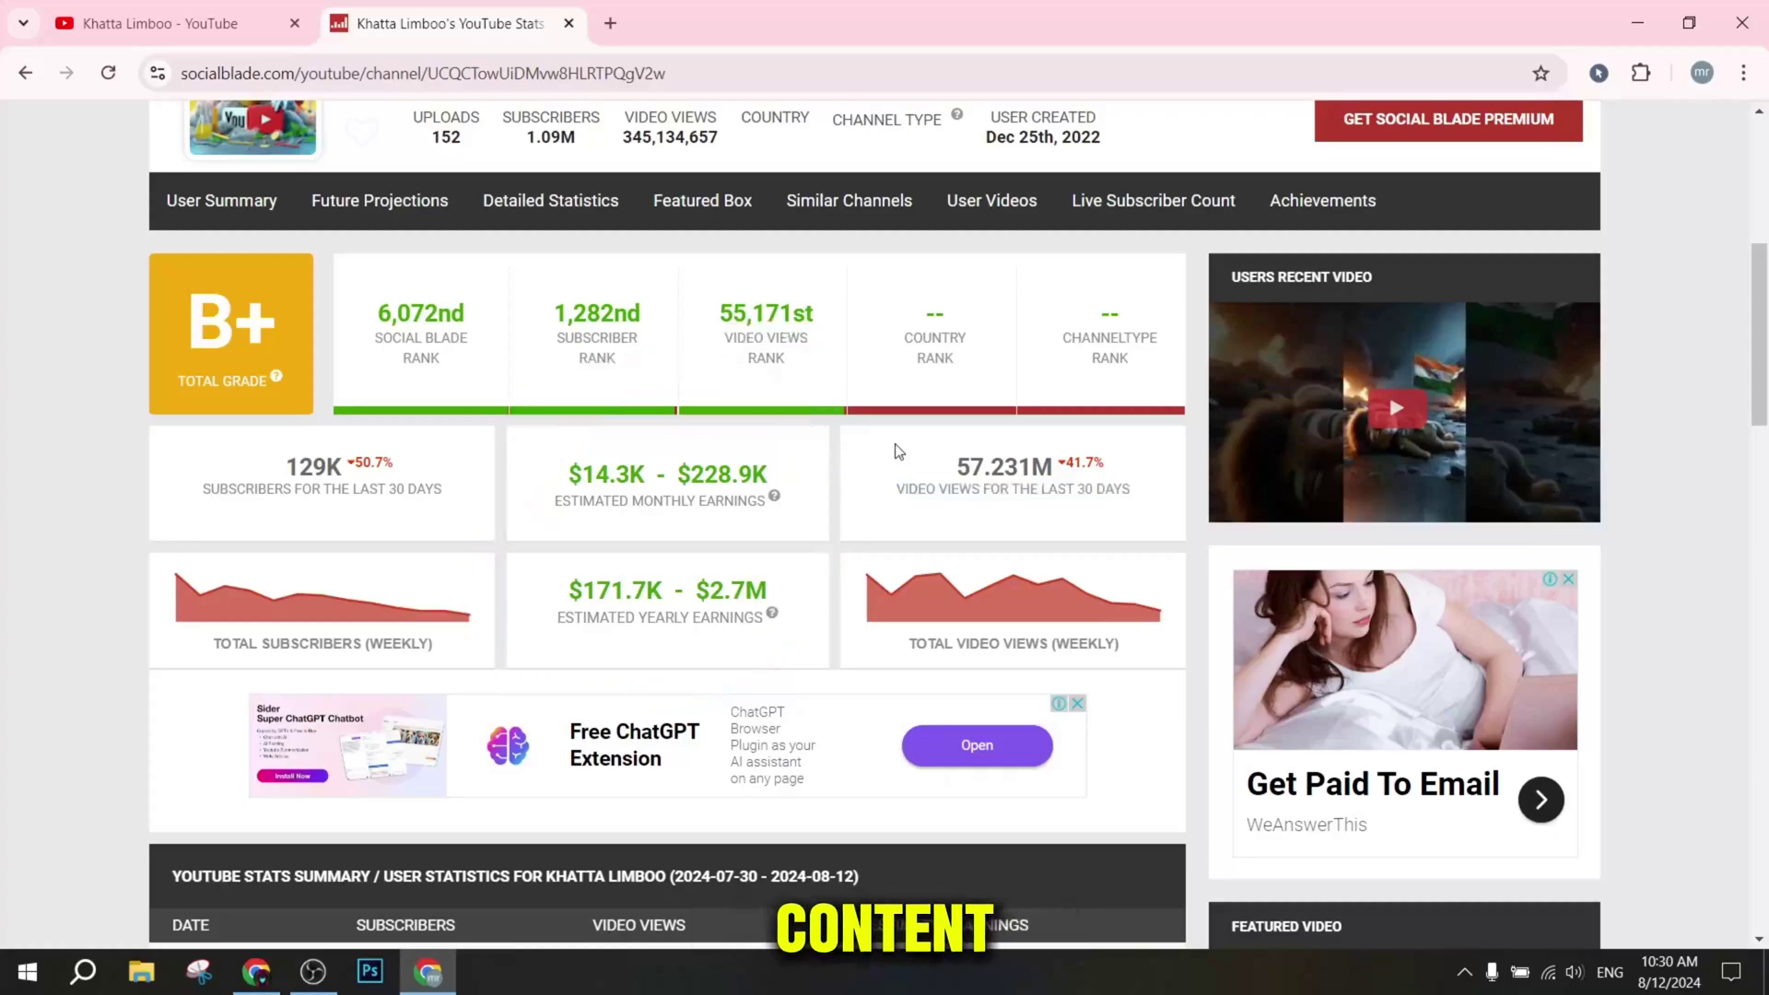
Examine the channel's daily statistics and monthly history charts, highlighting the estimated earnings for 2024-07-30.
{"action": "scroll", "coordinate": [885, 474], "scroll_direction": "down", "scroll_amount": 9}
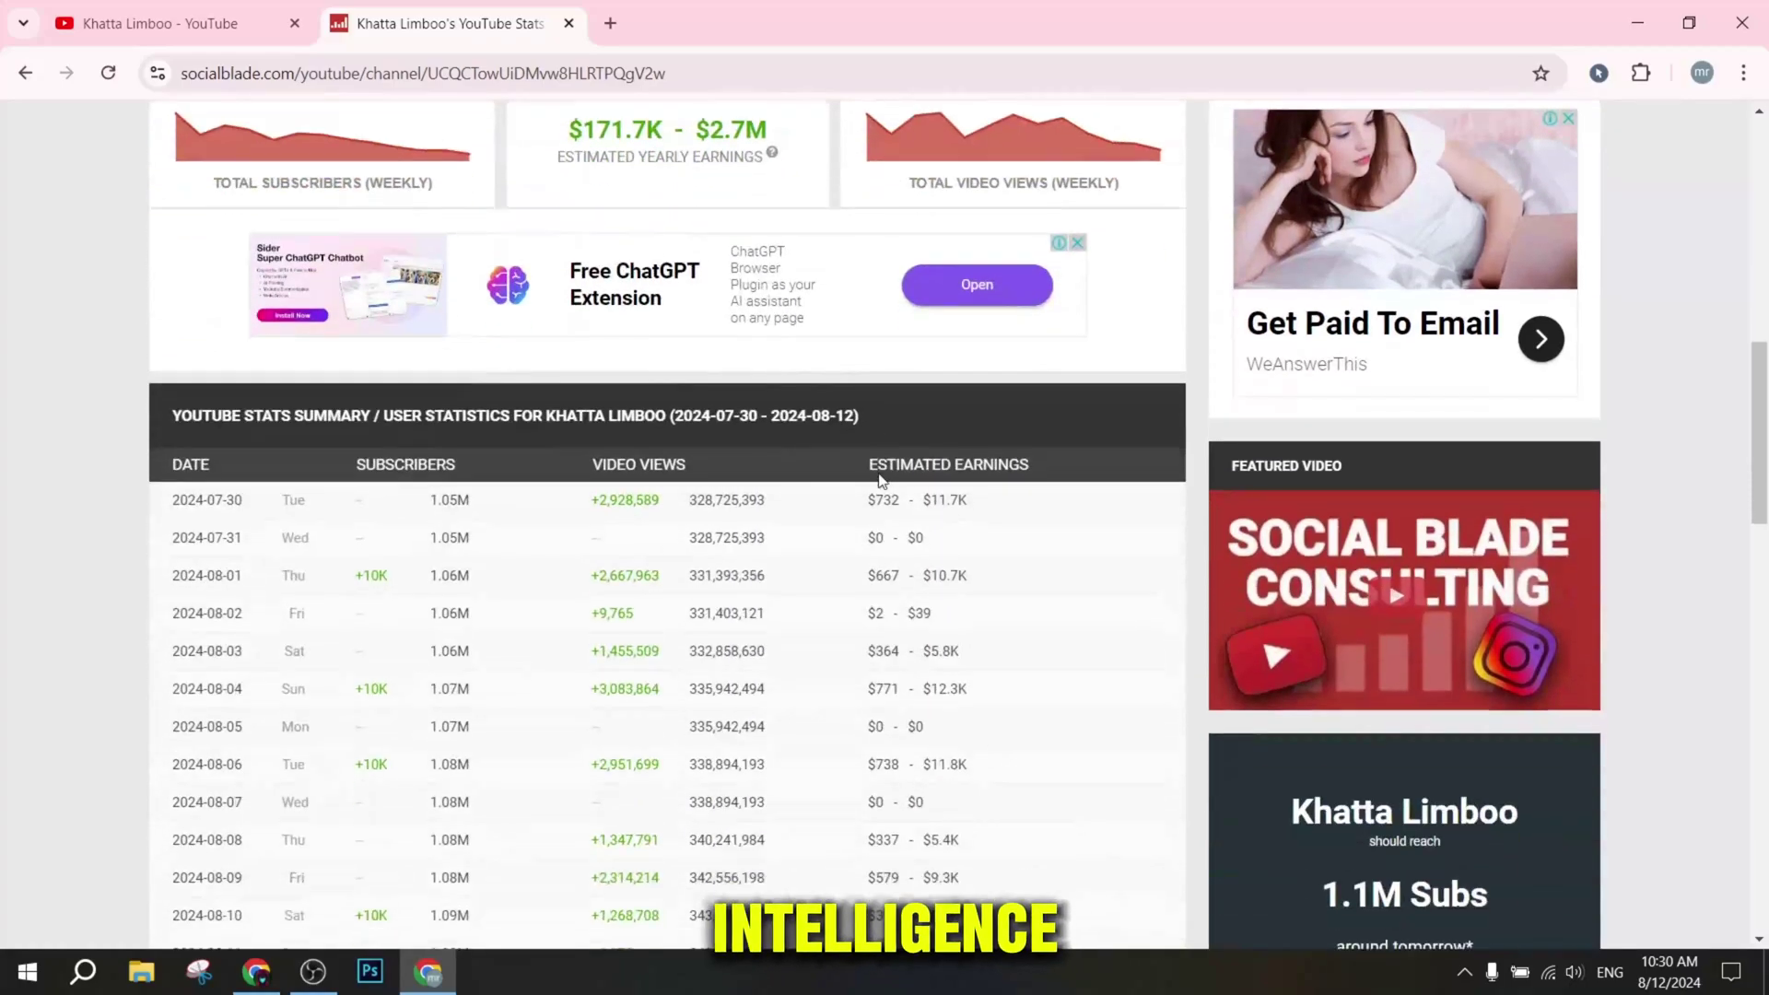
{"action": "scroll", "coordinate": [877, 473], "scroll_direction": "down", "scroll_amount": 9}
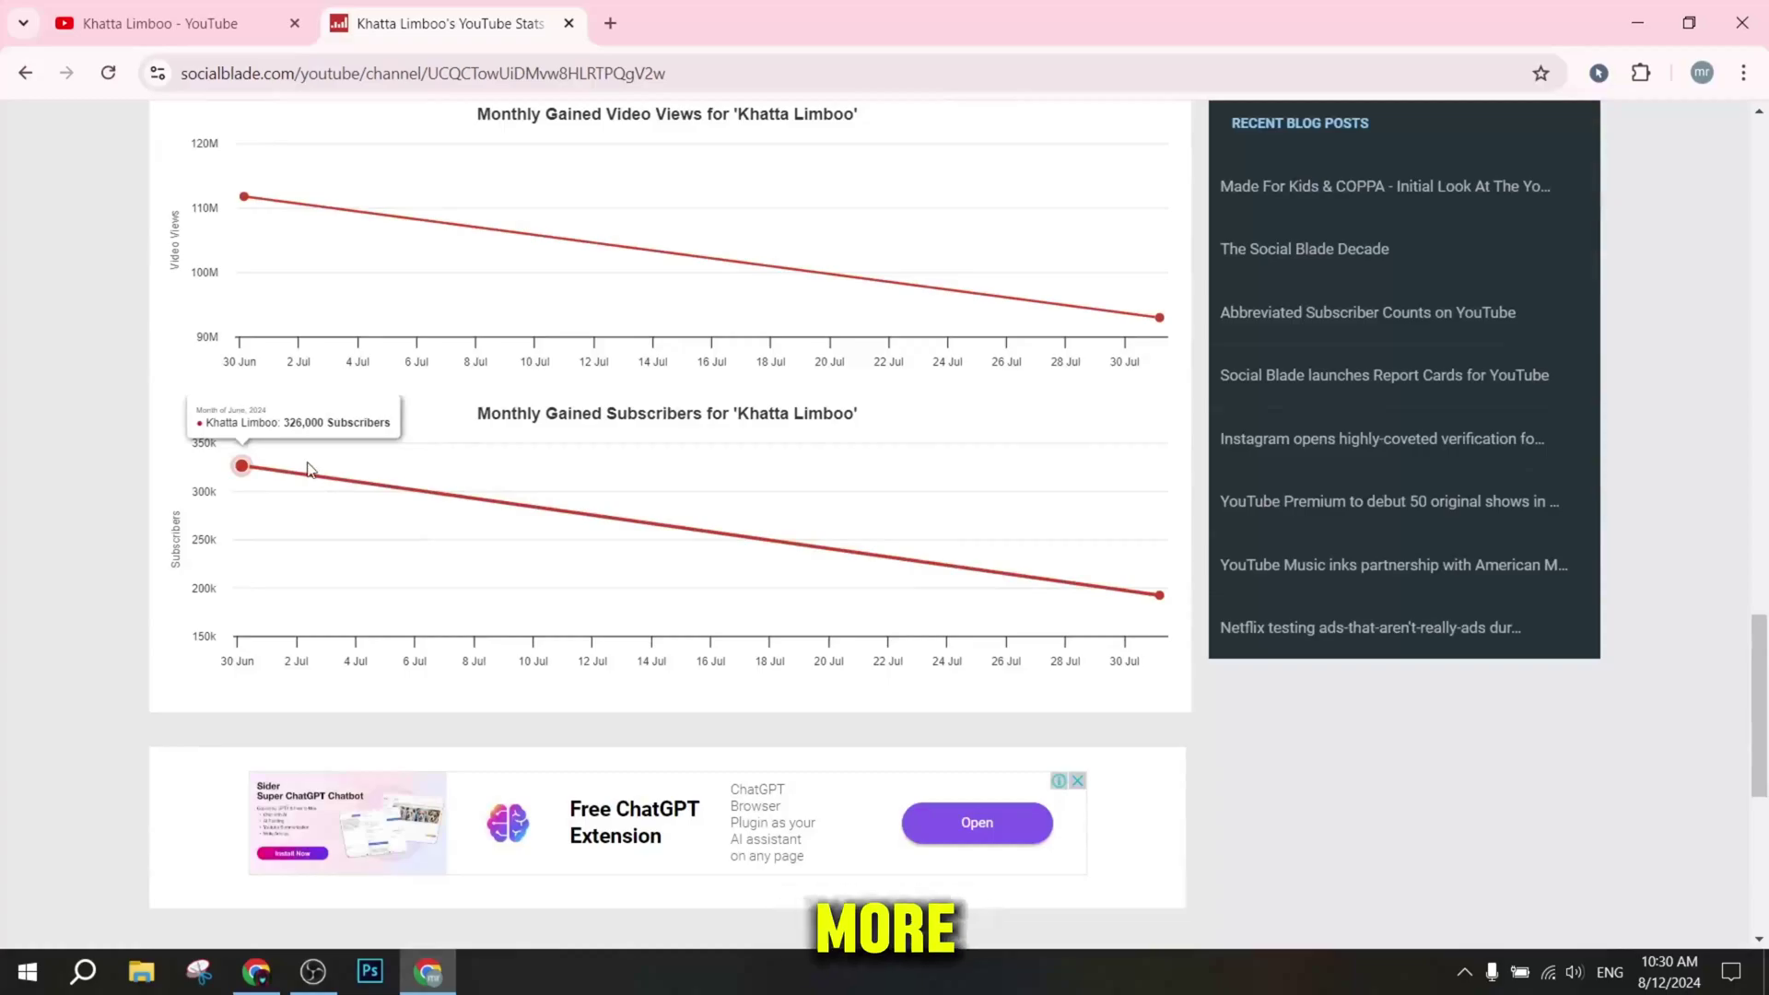
{"action": "scroll", "coordinate": [310, 470], "scroll_direction": "down", "scroll_amount": 7}
{"action": "scroll", "coordinate": [572, 468], "scroll_direction": "up", "scroll_amount": 3}
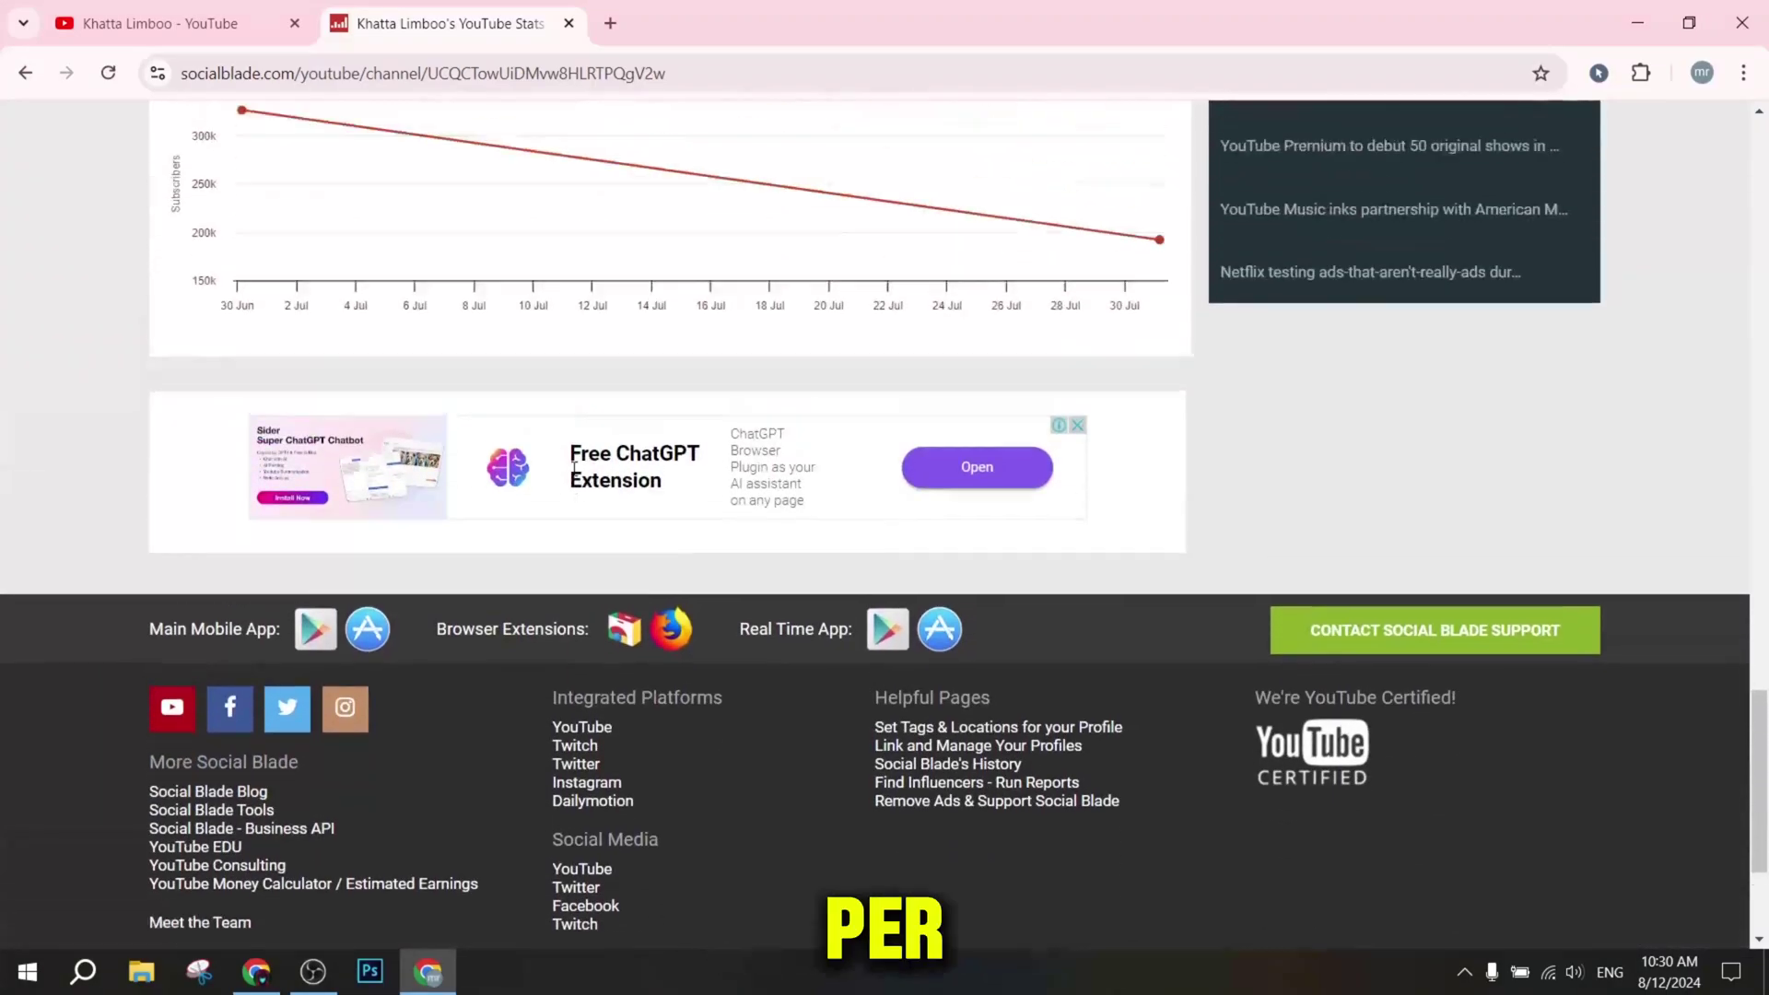
{"action": "scroll", "coordinate": [574, 468], "scroll_direction": "up", "scroll_amount": 12}
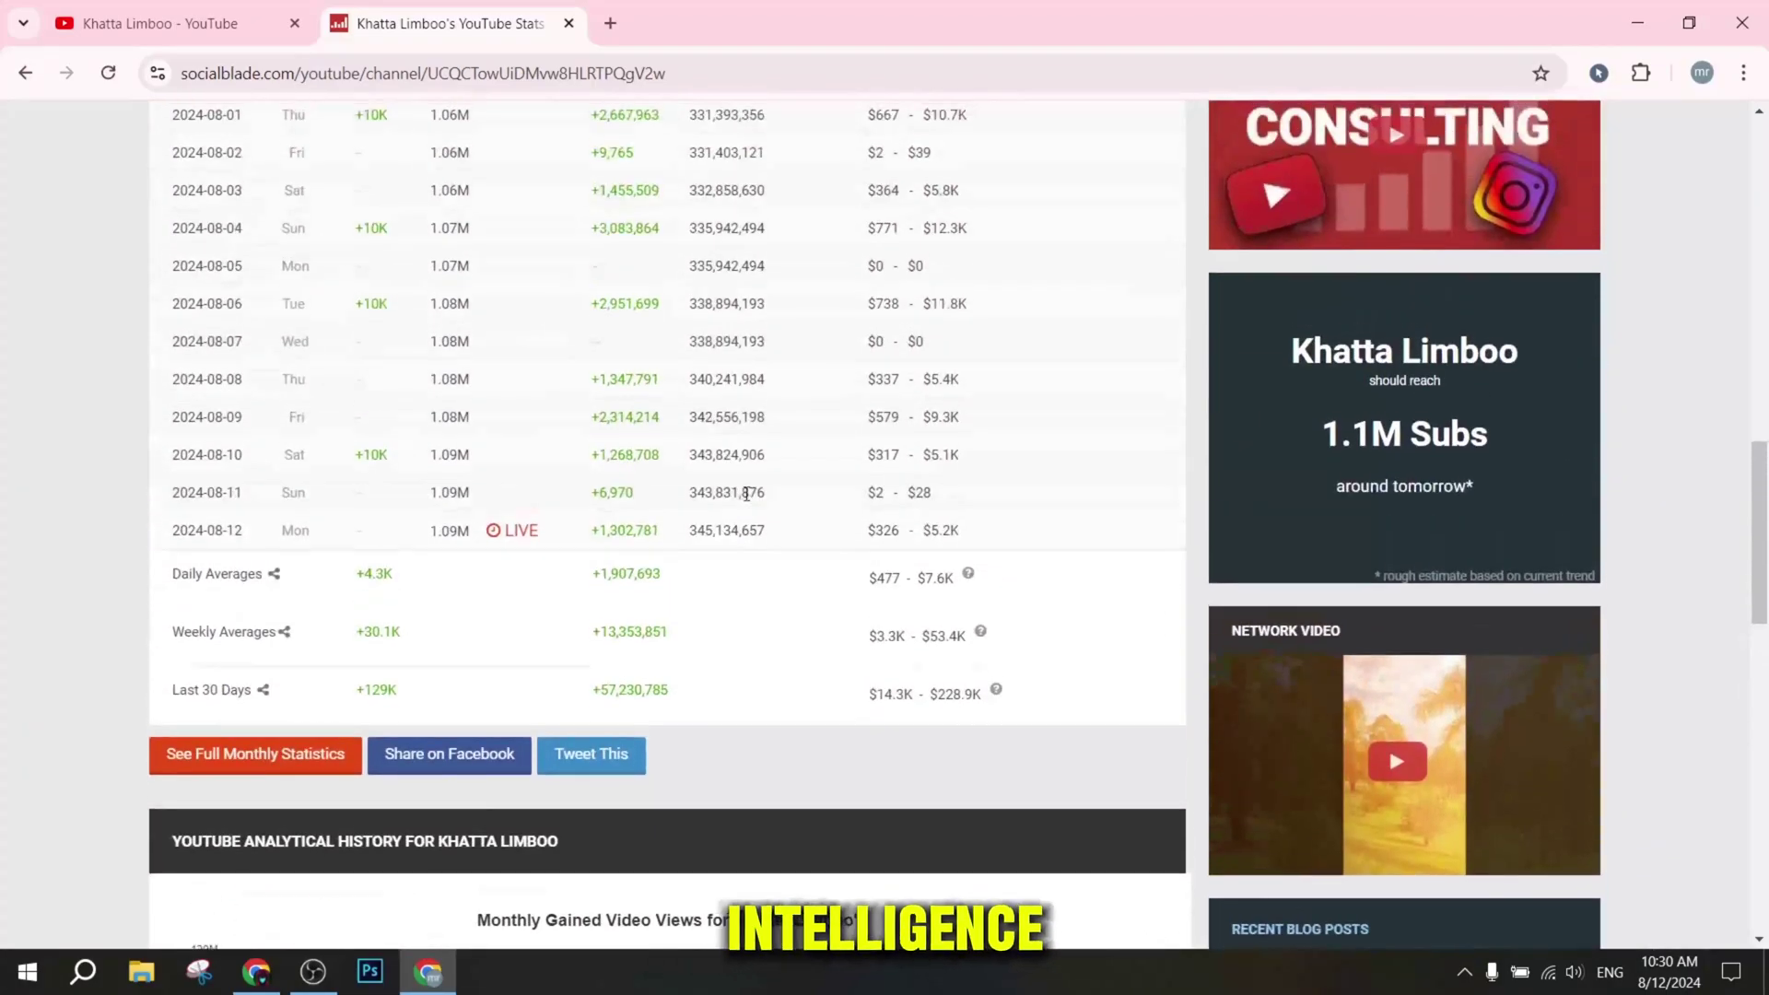
{"action": "scroll", "coordinate": [748, 494], "scroll_direction": "up", "scroll_amount": 3}
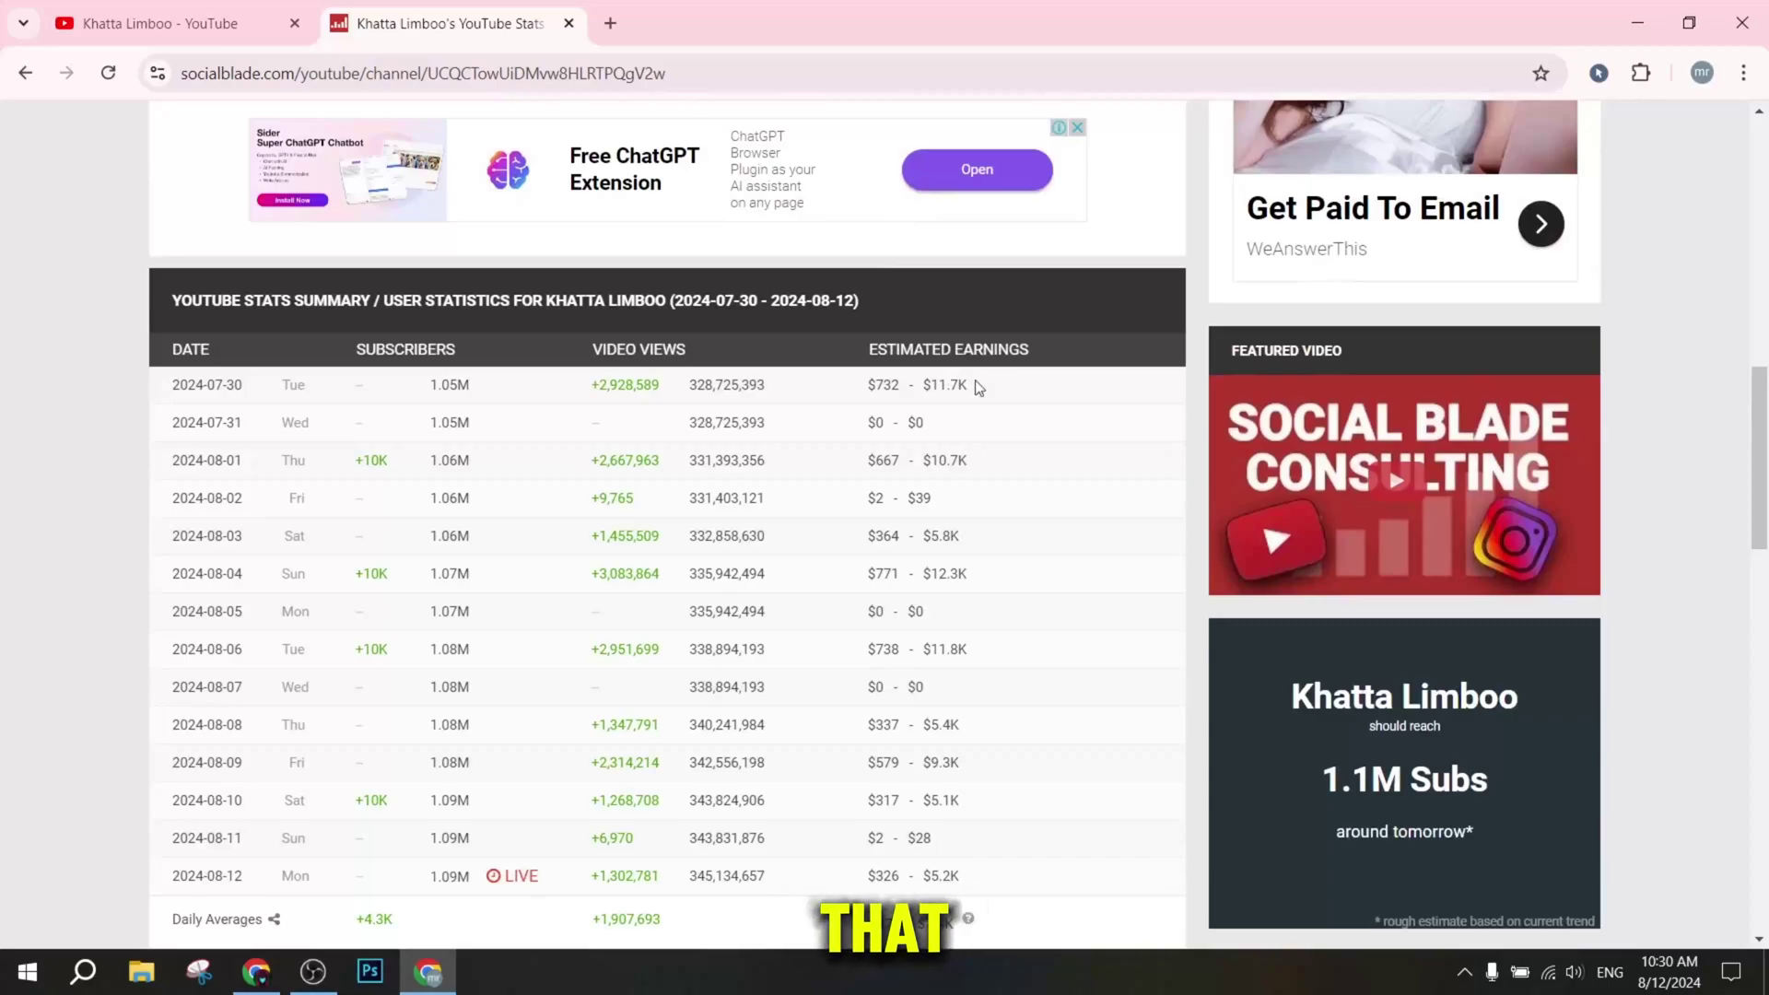
{"action": "left_click_drag", "start_coordinate": [971, 383], "coordinate": [849, 382]}
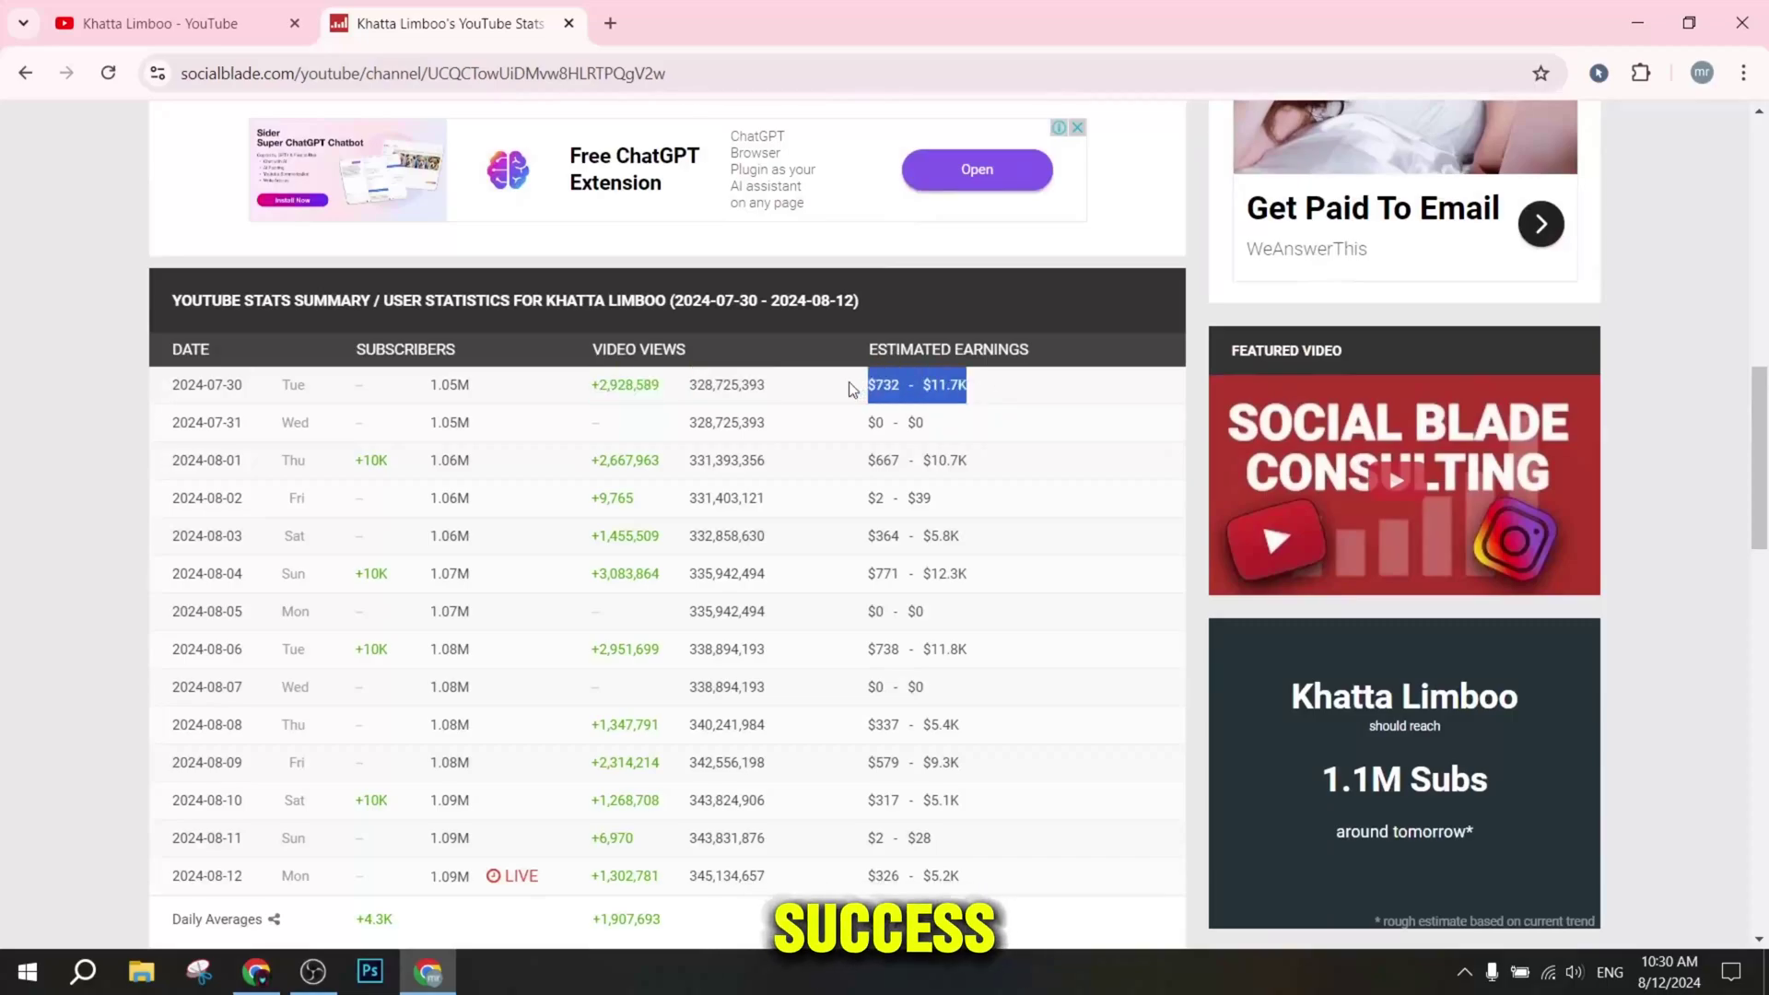
{"action": "left_click", "coordinate": [849, 382]}
{"action": "scroll", "coordinate": [751, 437], "scroll_direction": "up", "scroll_amount": 4}
{"action": "scroll", "coordinate": [751, 443], "scroll_direction": "up", "scroll_amount": 2}
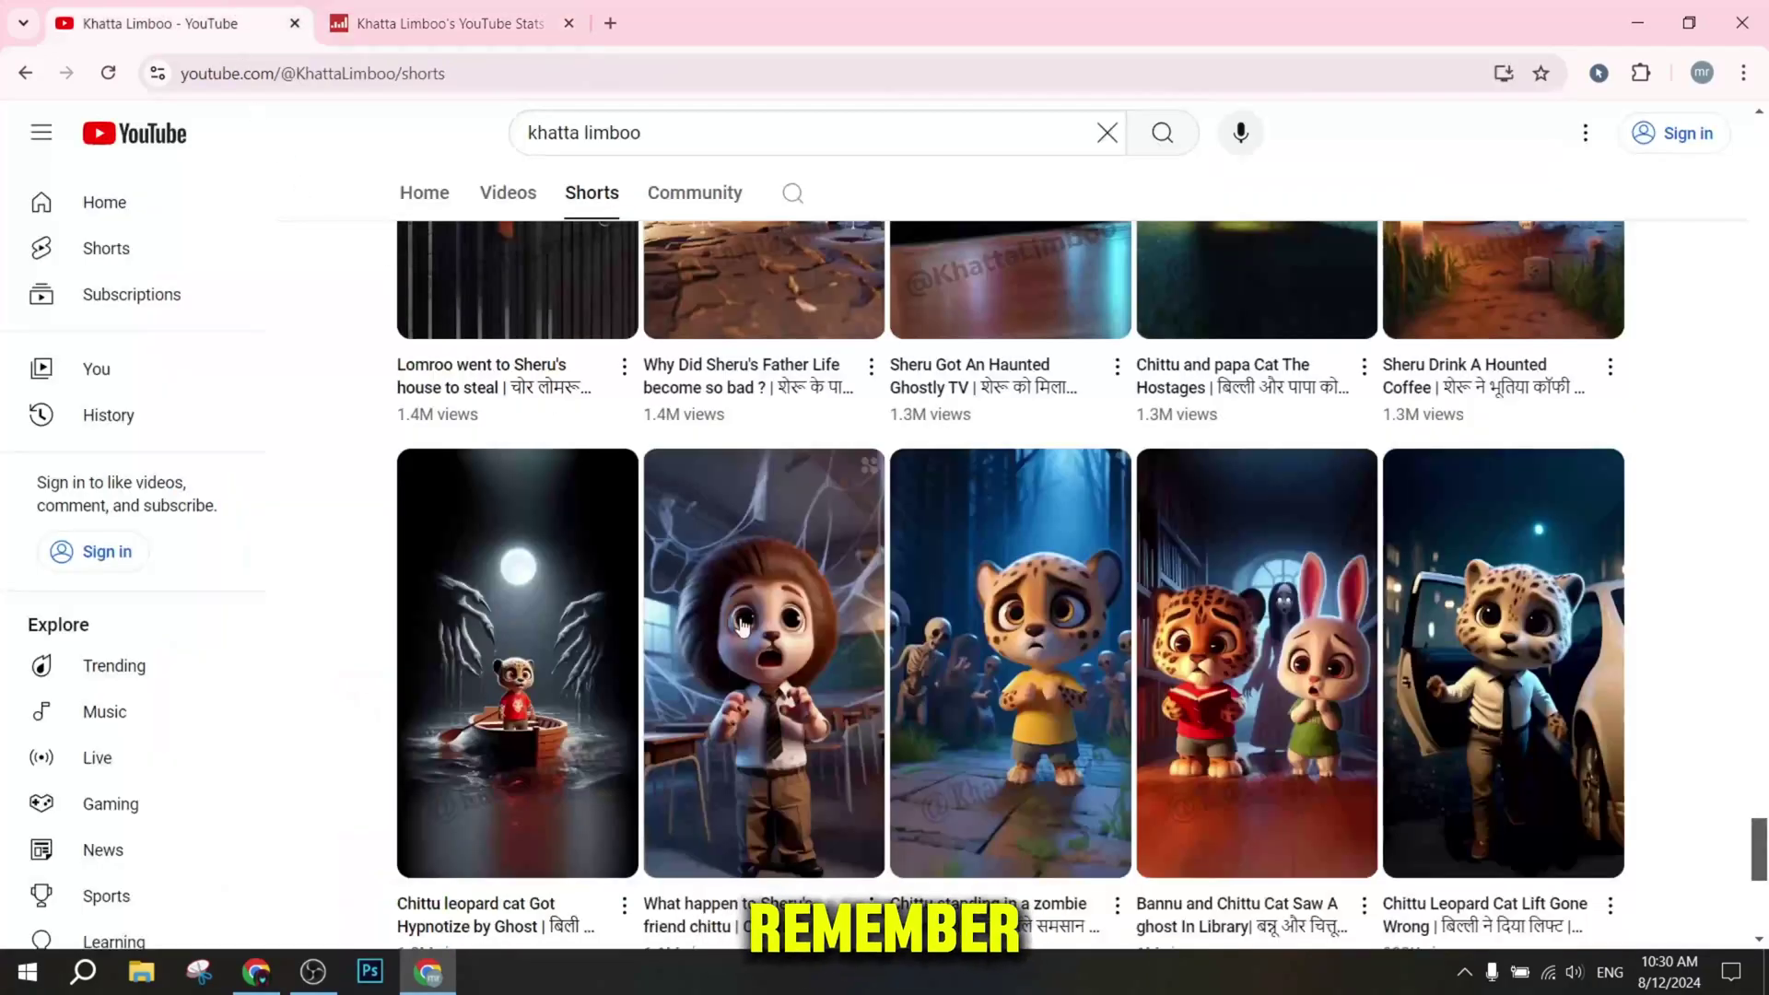
Look back through the Khatta Limboo Shorts on YouTube toward the most-viewed videos.
{"action": "scroll", "coordinate": [915, 689], "scroll_direction": "up", "scroll_amount": 15}
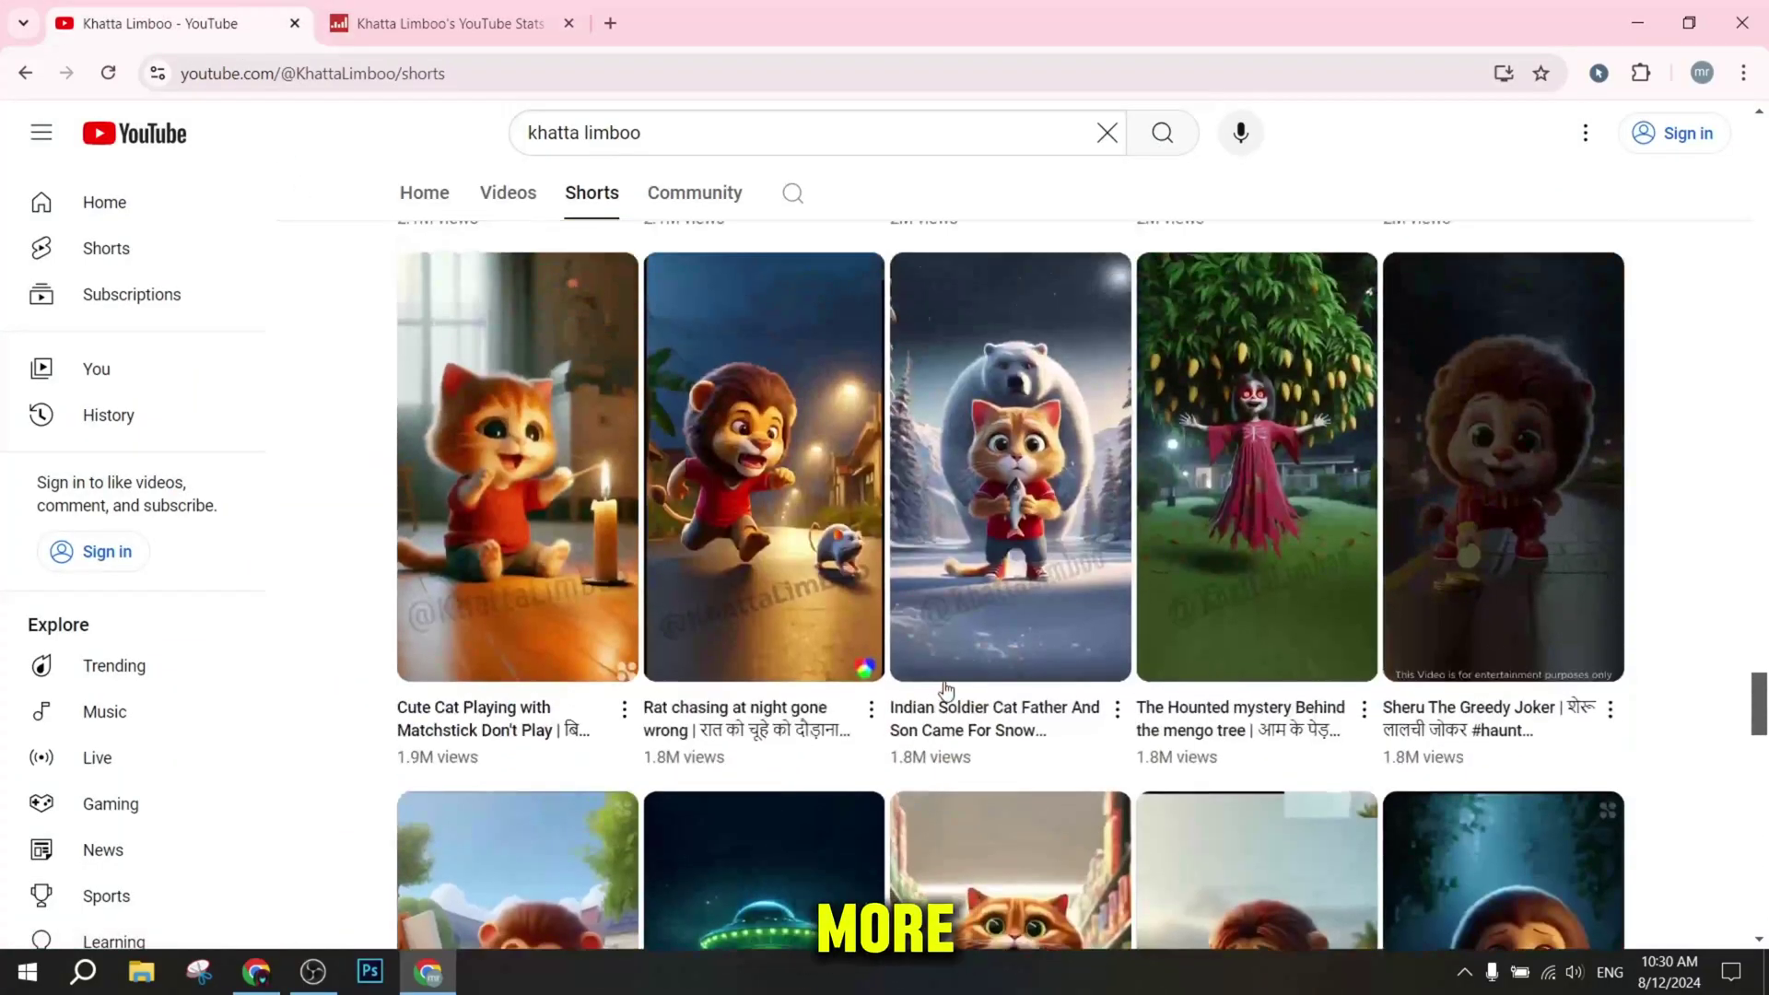
{"action": "scroll", "coordinate": [1018, 691], "scroll_direction": "up", "scroll_amount": 12}
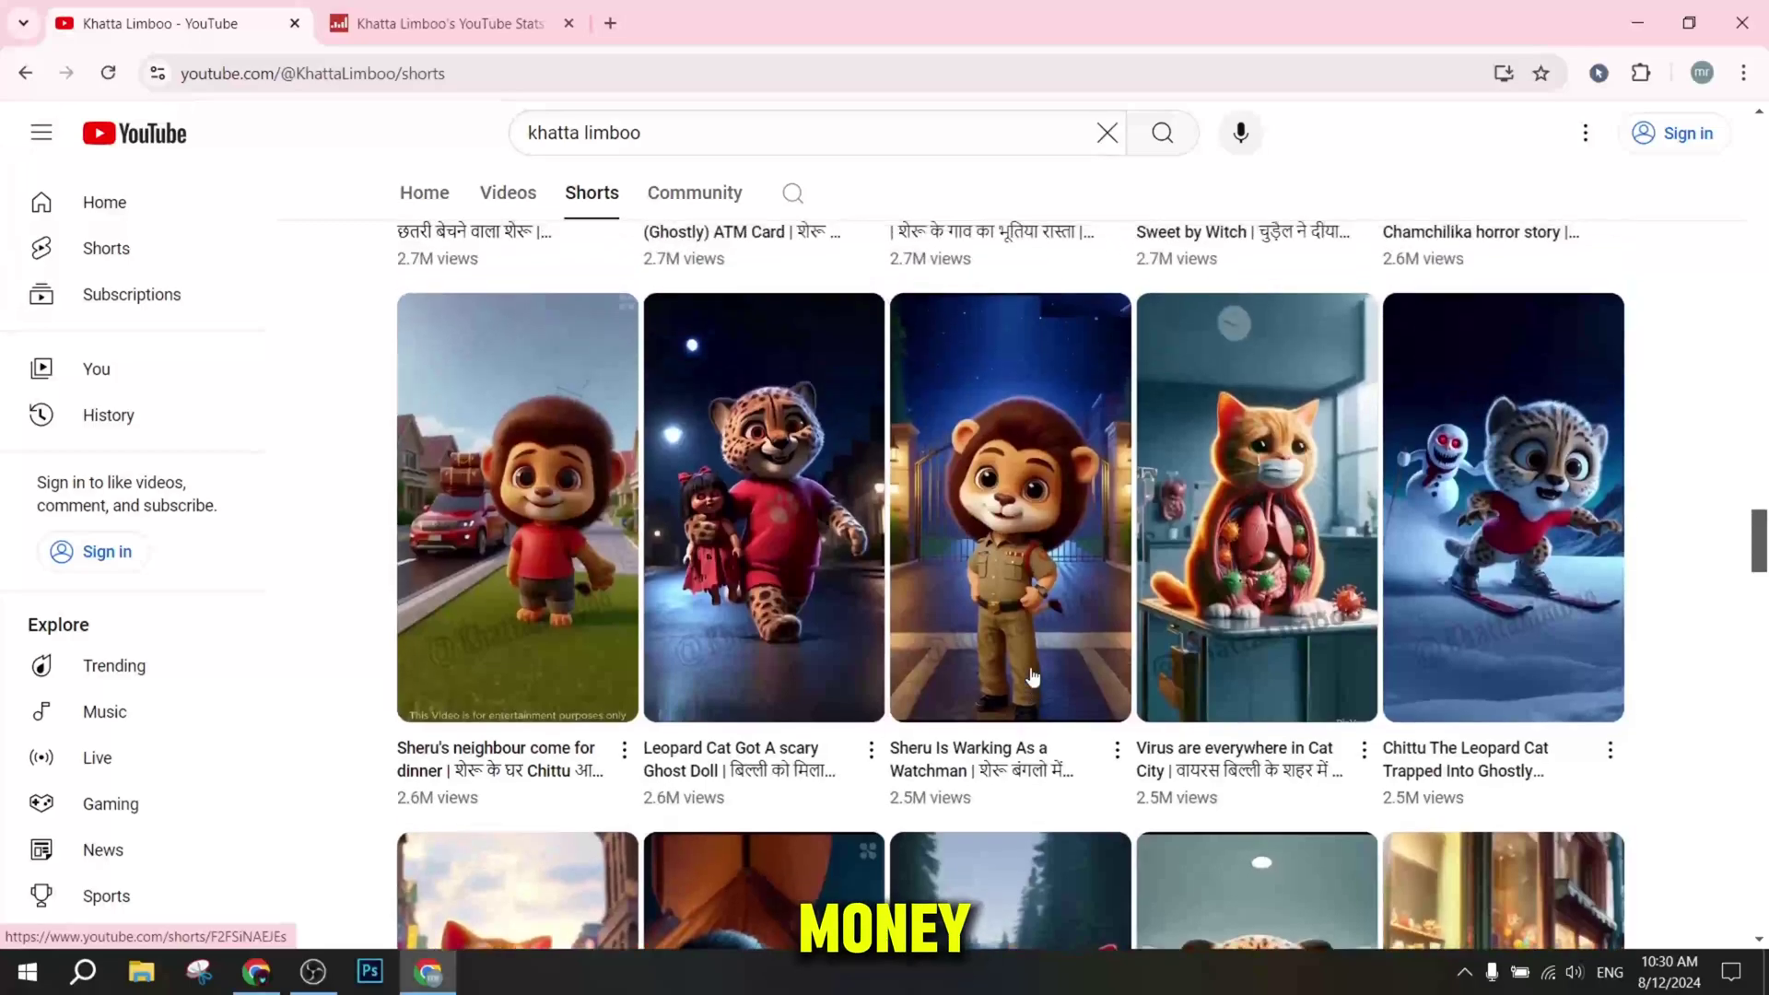
{"action": "scroll", "coordinate": [1033, 678], "scroll_direction": "up", "scroll_amount": 7}
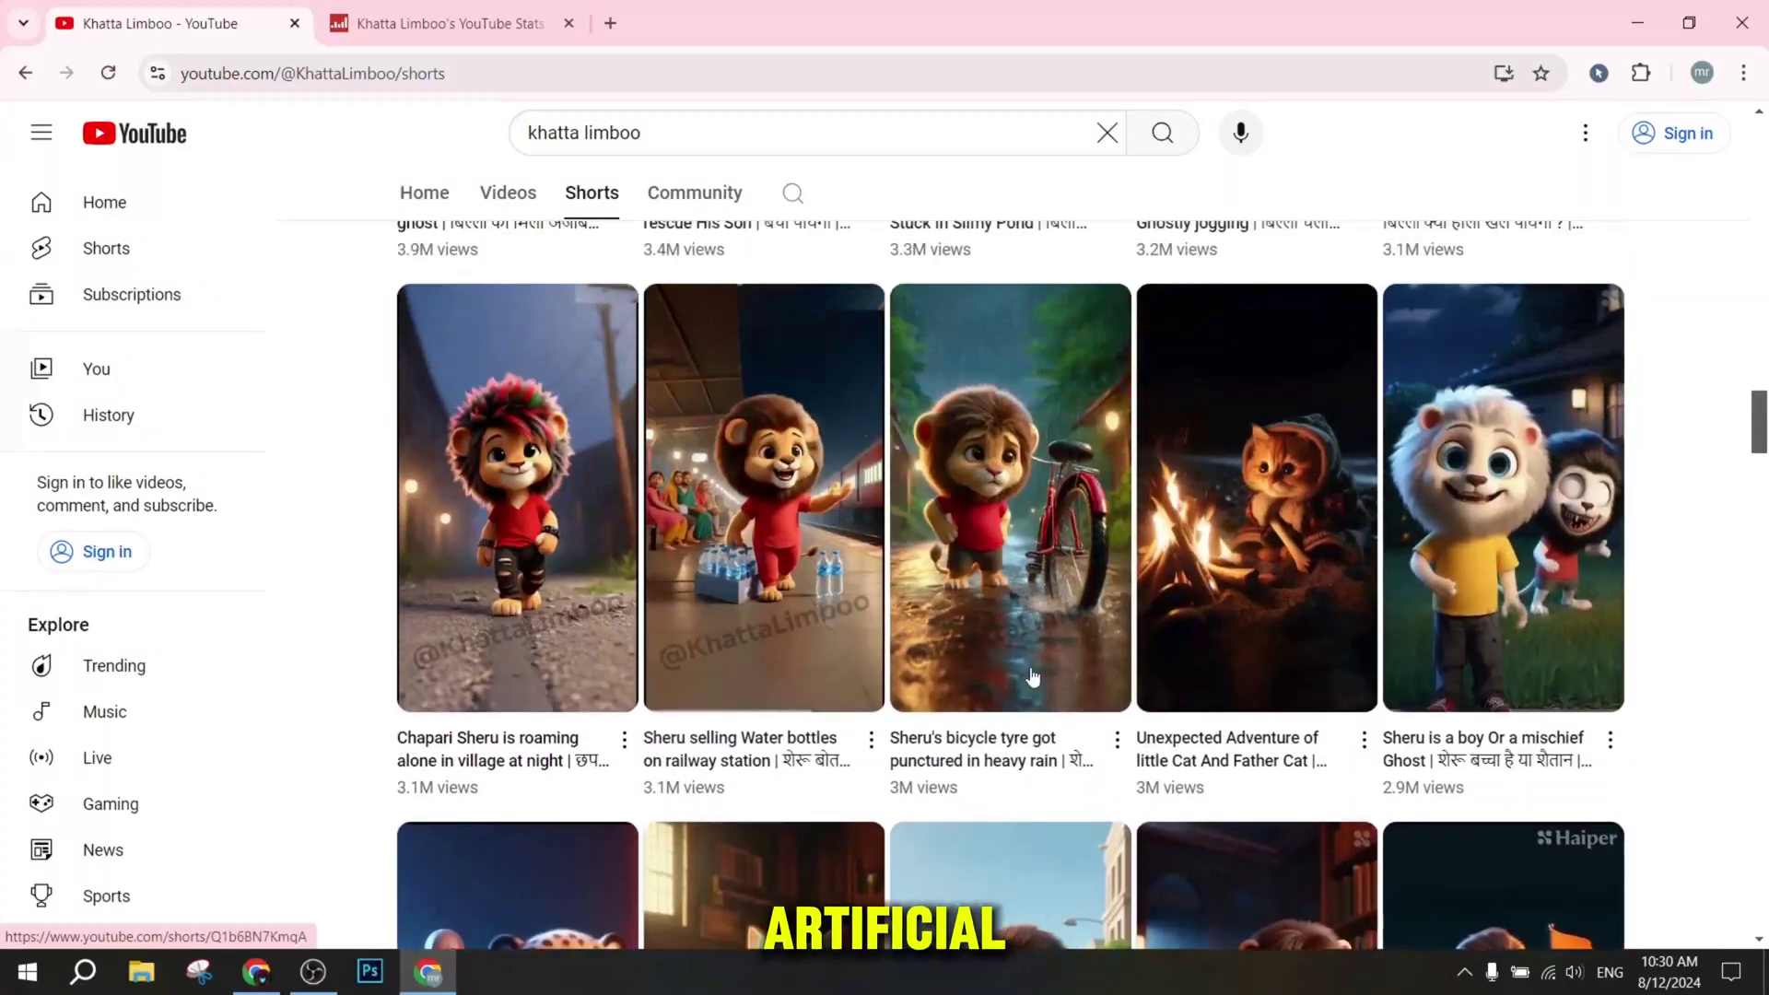
{"action": "scroll", "coordinate": [1033, 678], "scroll_direction": "up", "scroll_amount": 10}
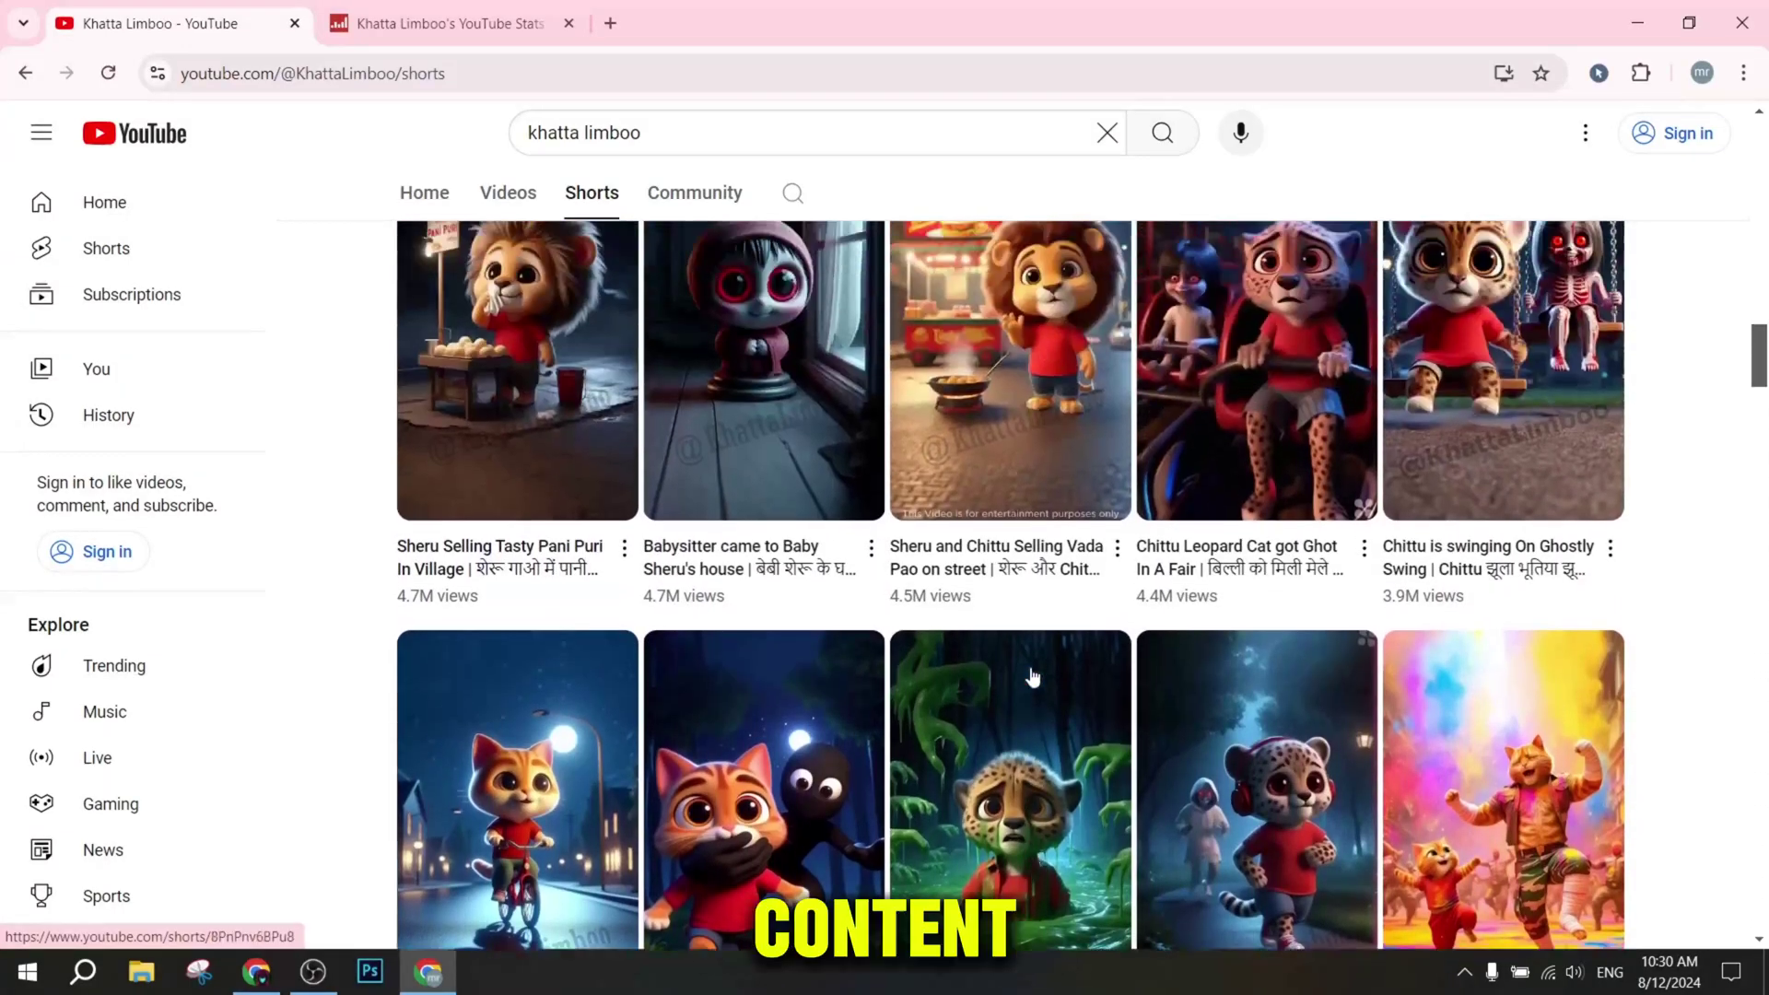
{"action": "scroll", "coordinate": [1033, 678], "scroll_direction": "up", "scroll_amount": 12}
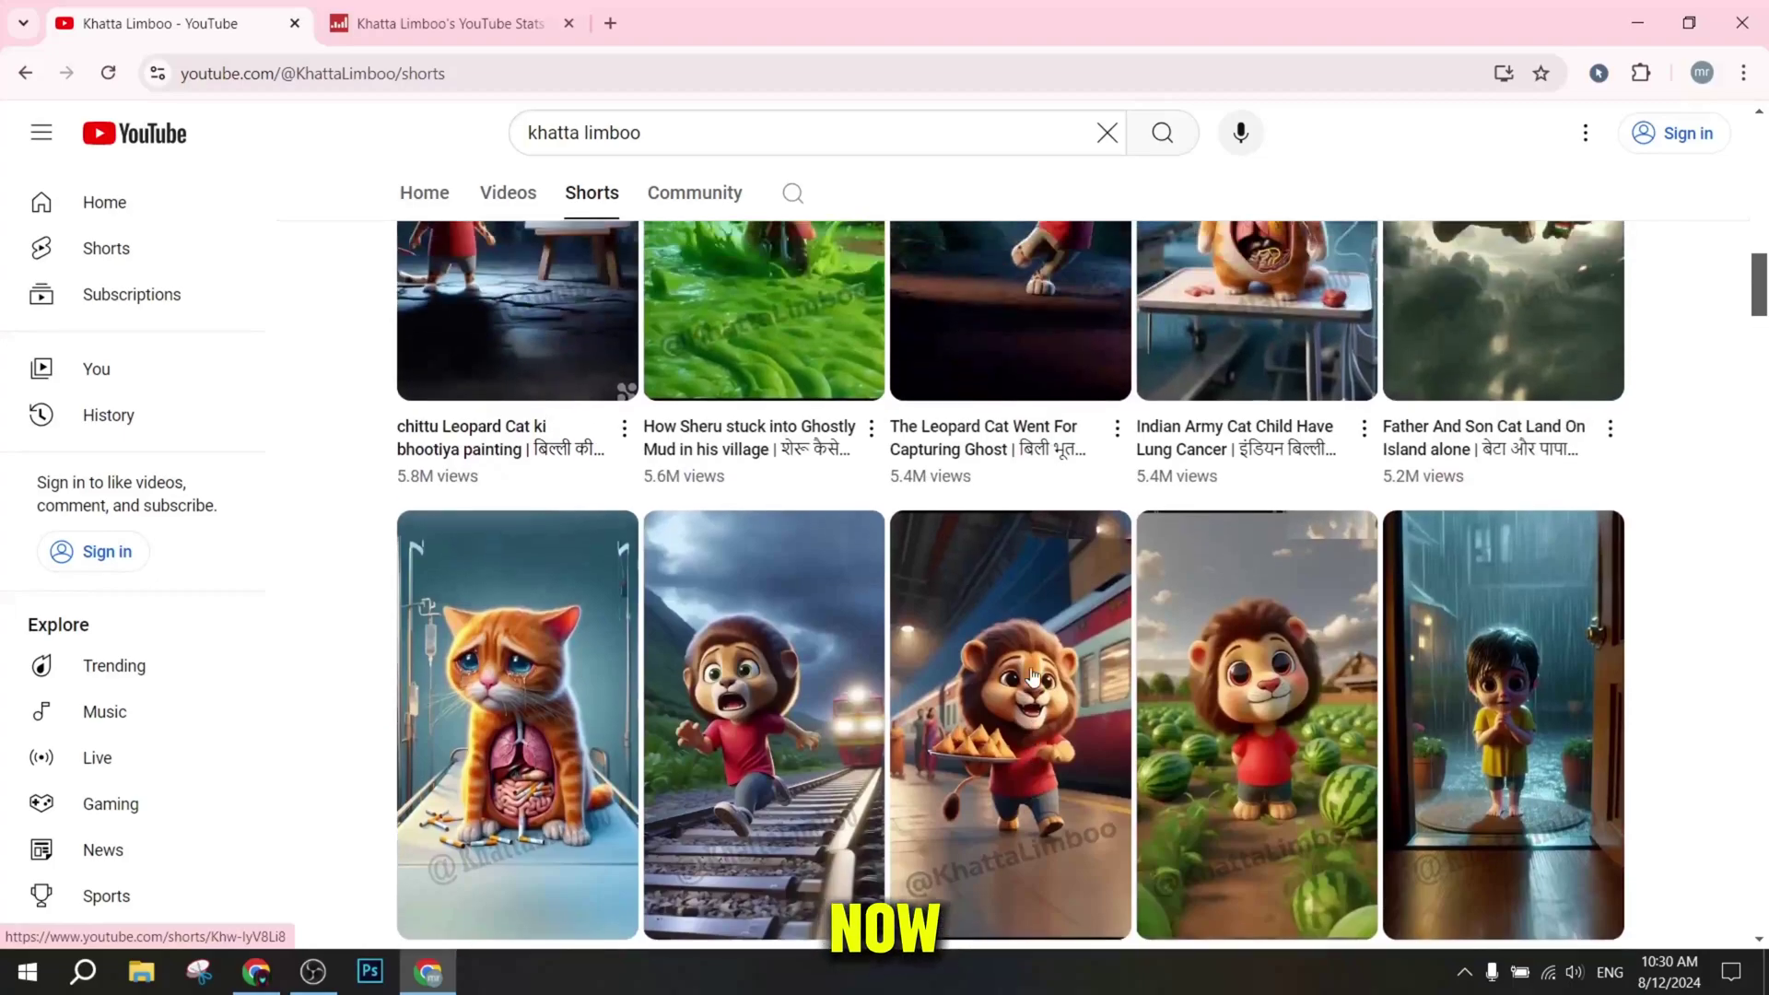
Switch to ChatGPT and ask for an English AI-video prompt telling a 4K YouTube and TikTok story about the courage of a child named Tom.
{"action": "scroll", "coordinate": [1033, 678], "scroll_direction": "up", "scroll_amount": 12}
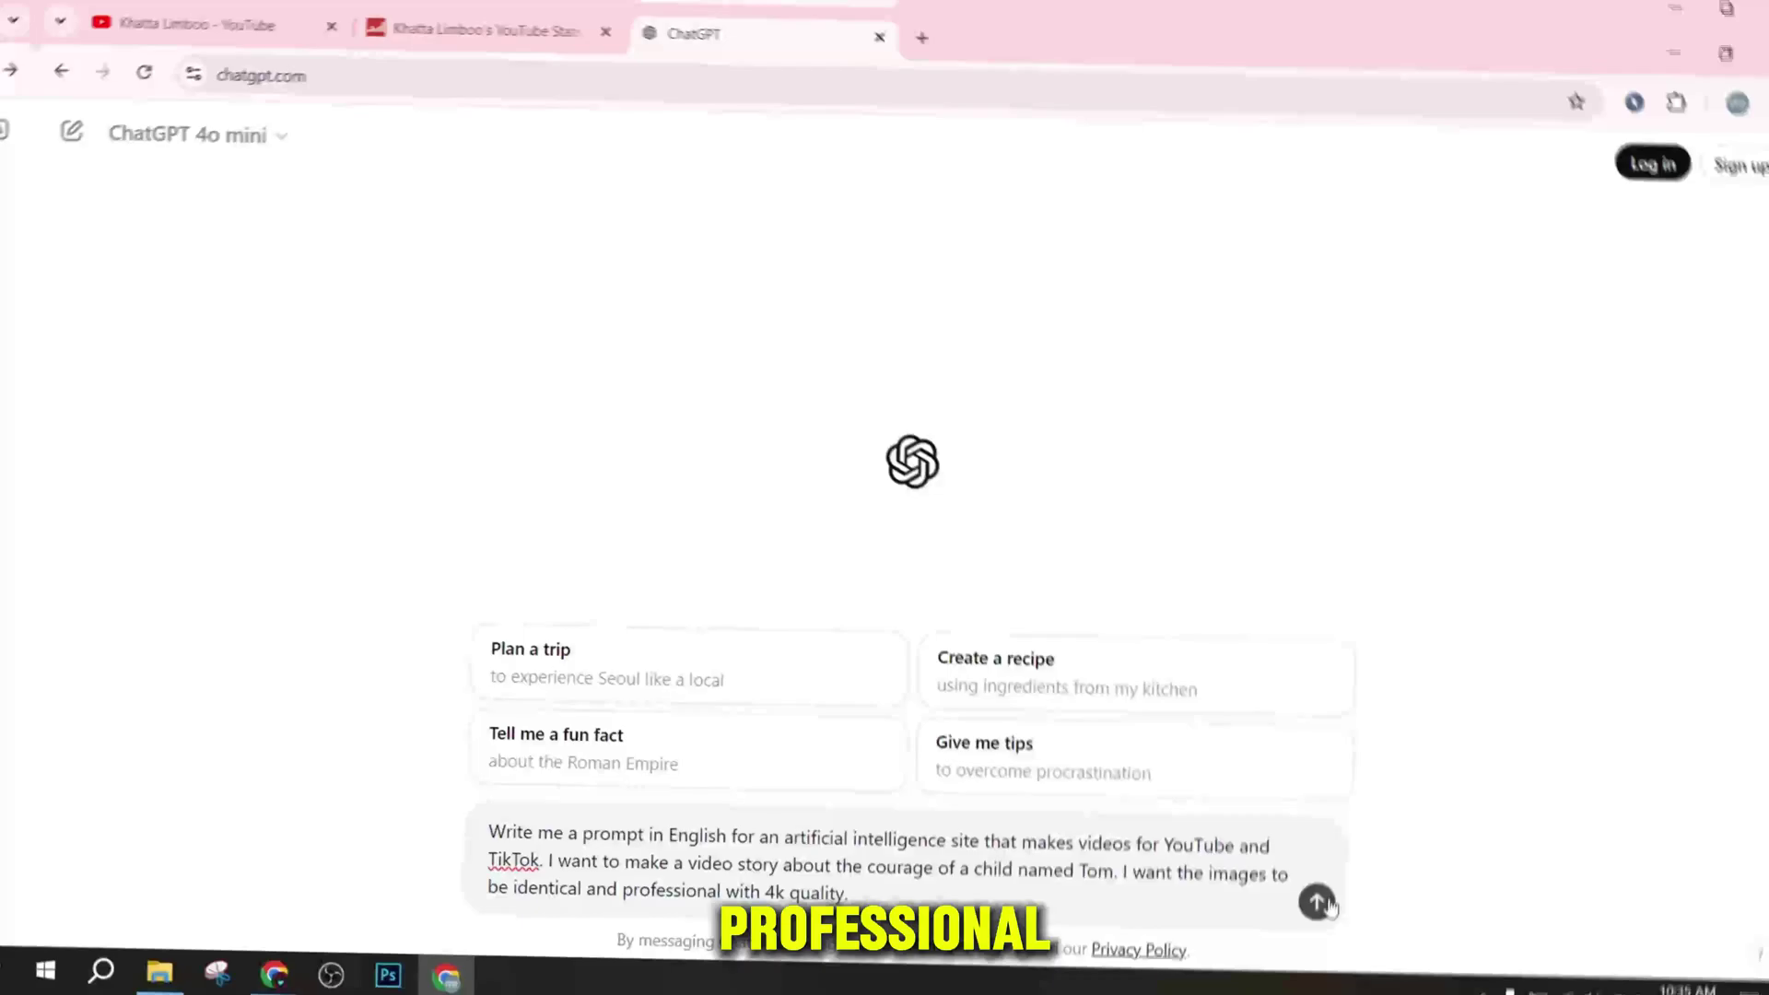
{"action": "key", "text": "Return"}
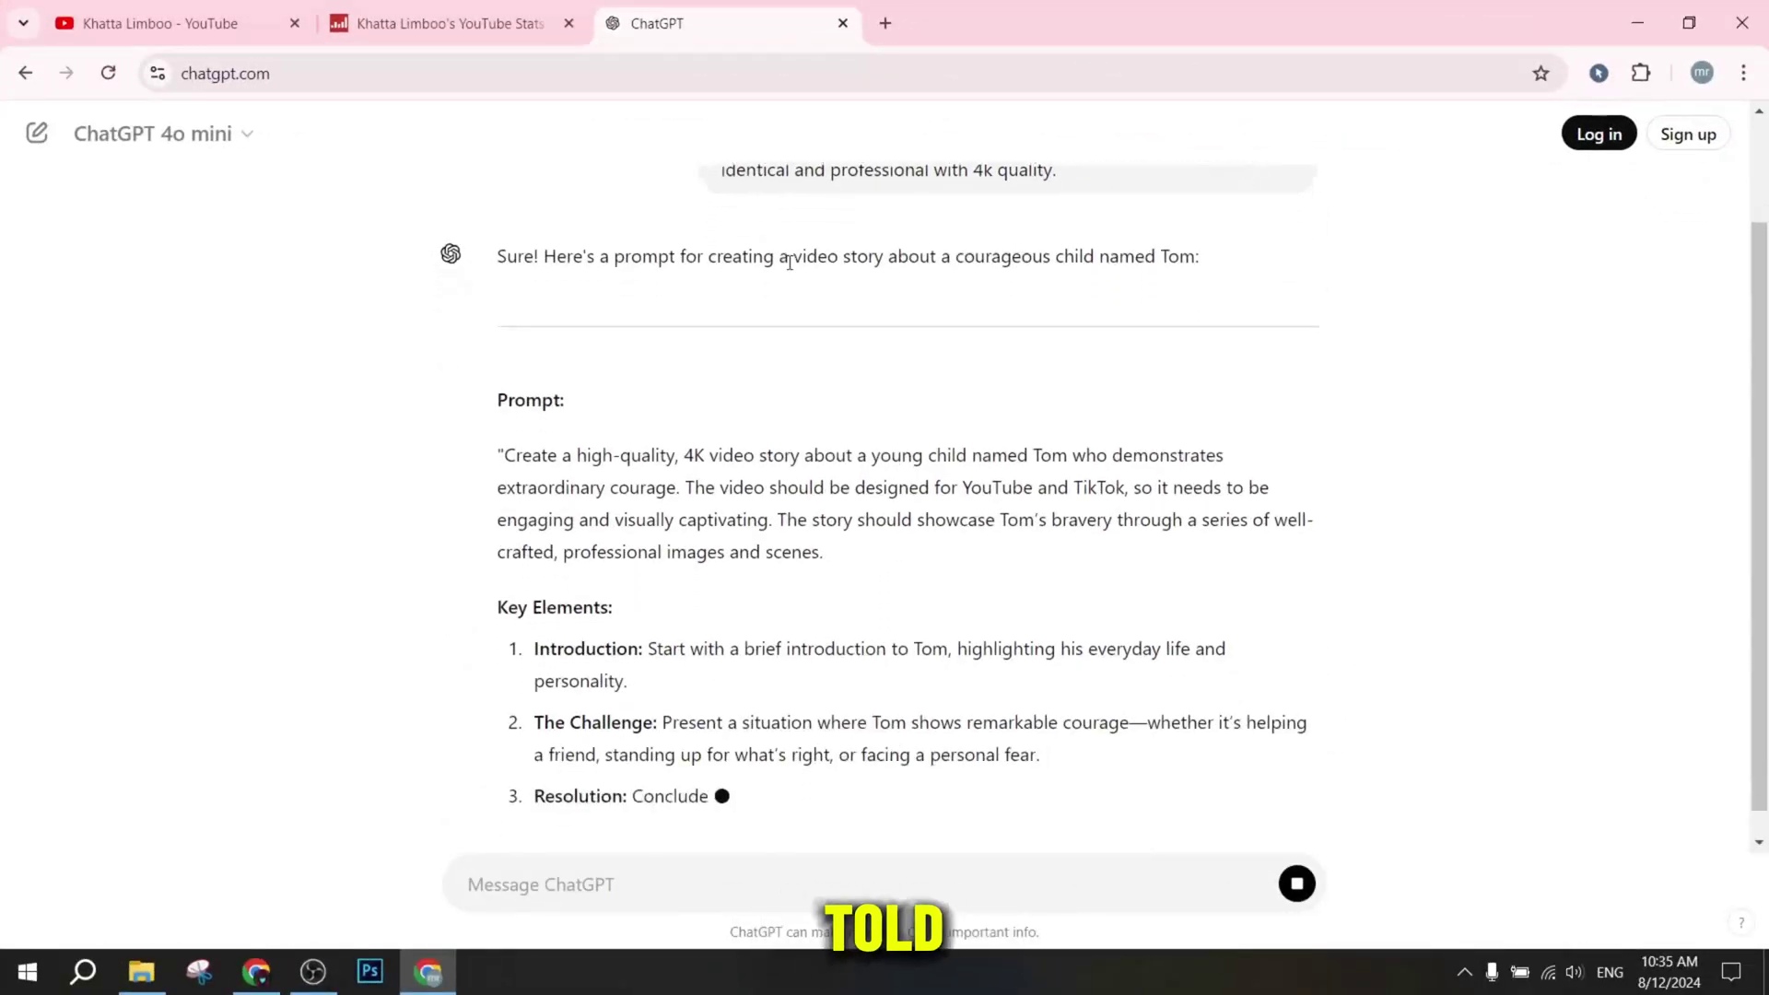
Read through ChatGPT's reply and highlight the original request about Tom's courage story.
{"action": "scroll", "coordinate": [803, 270], "scroll_direction": "up", "scroll_amount": 2}
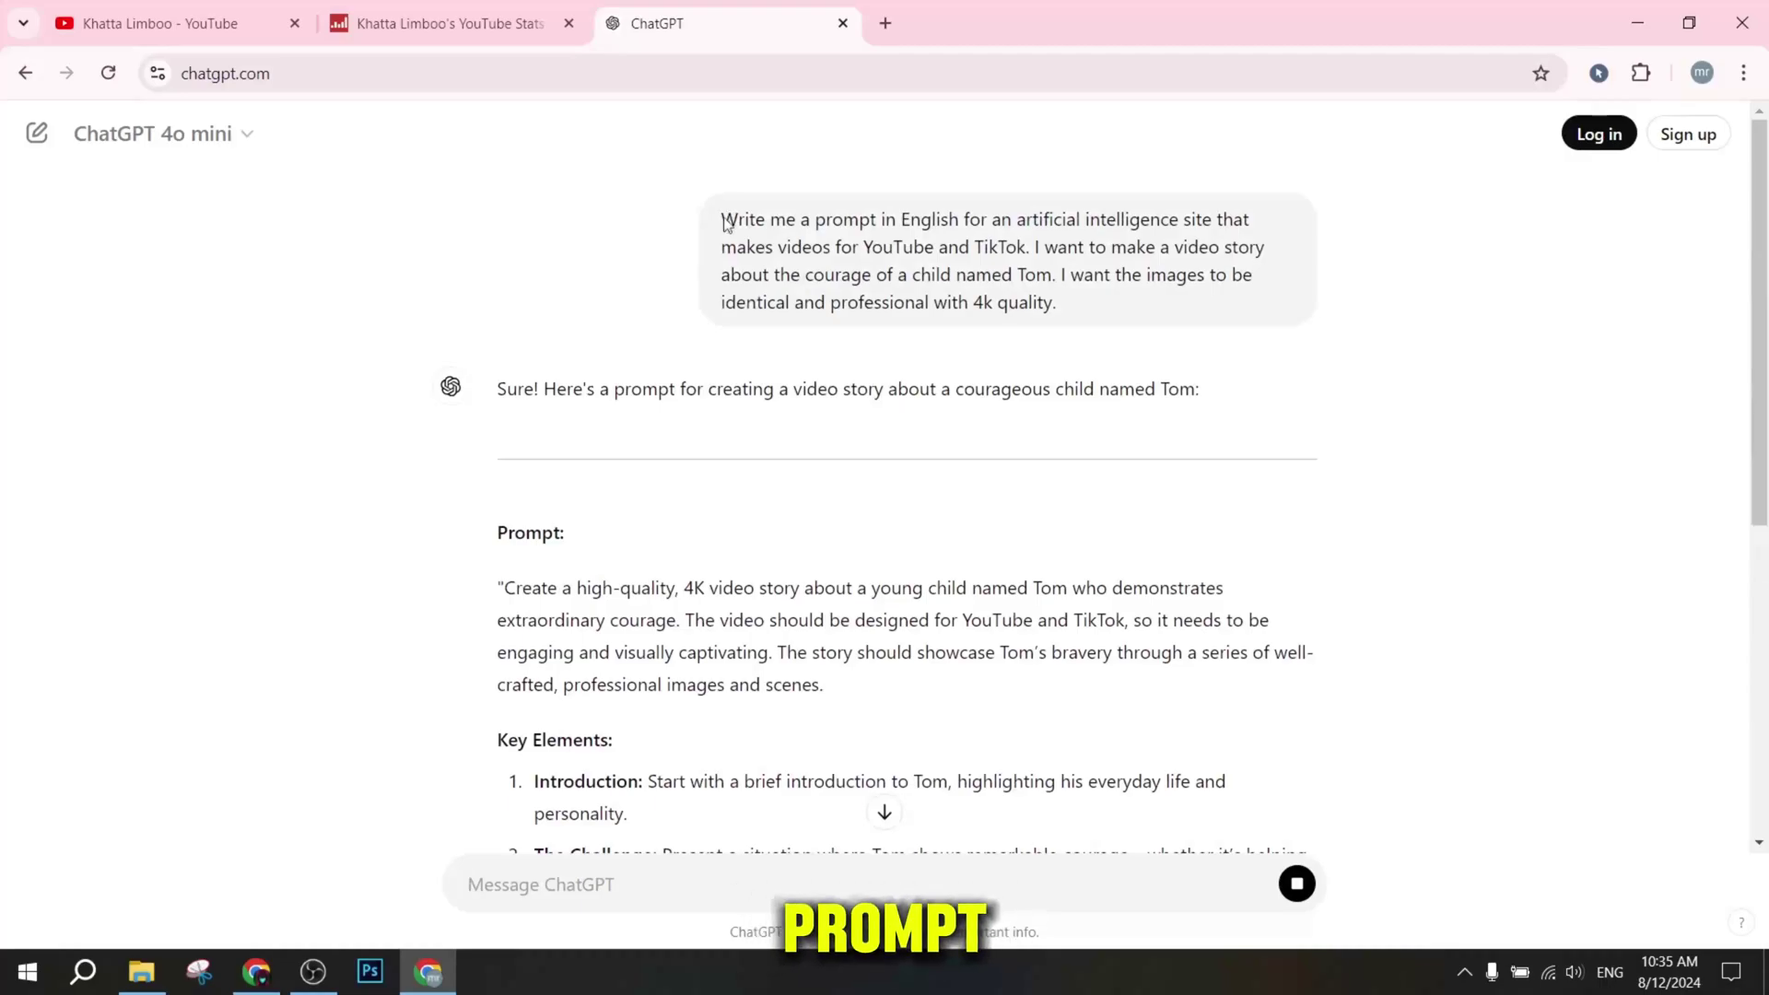
{"action": "scroll", "coordinate": [1019, 296], "scroll_direction": "down", "scroll_amount": 9}
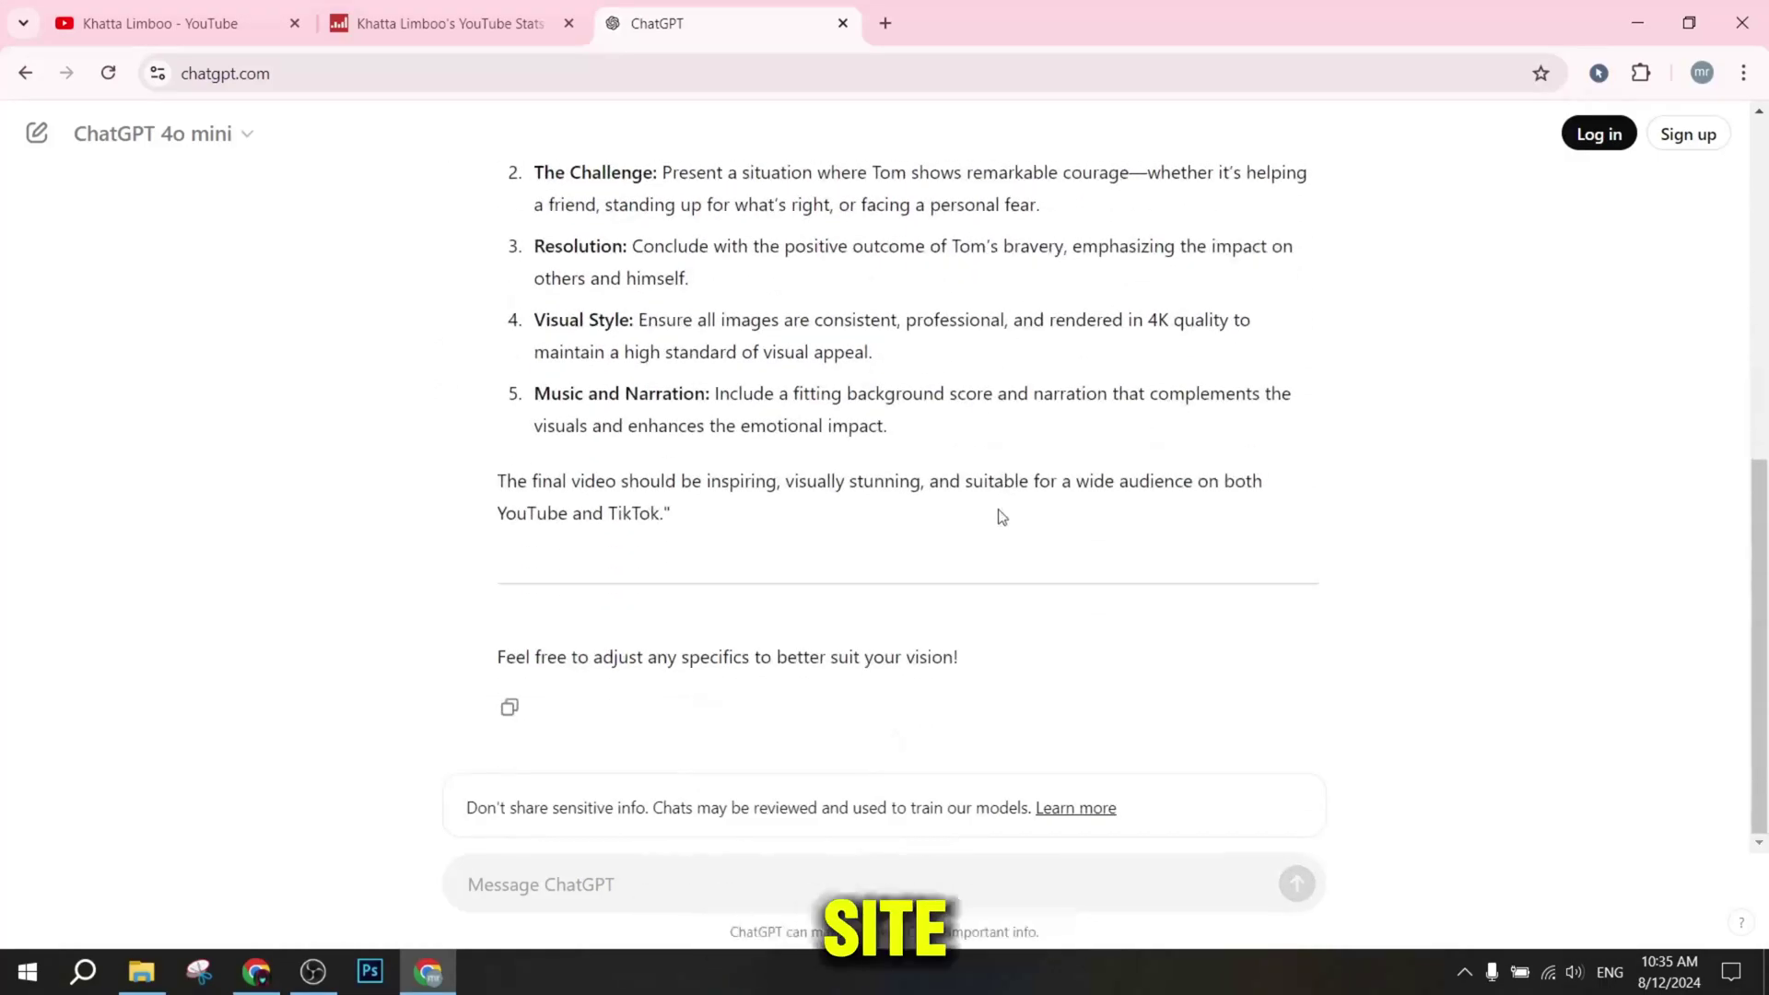
{"action": "scroll", "coordinate": [829, 606], "scroll_direction": "up", "scroll_amount": 1}
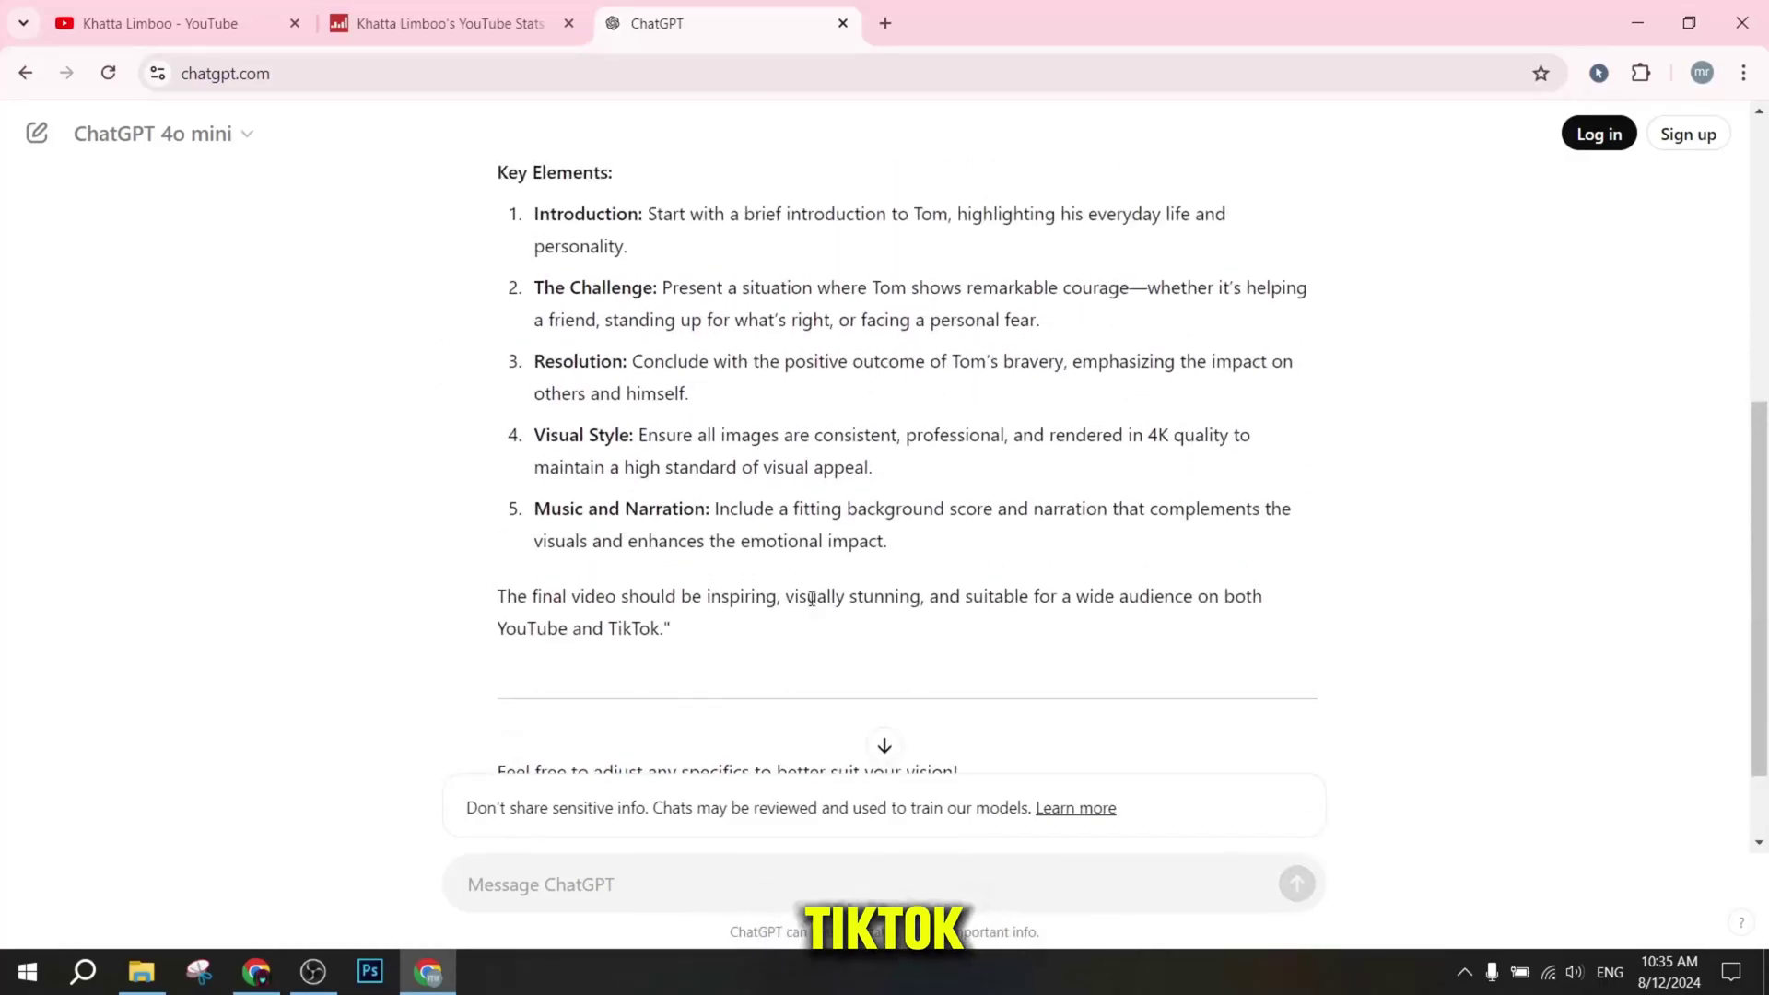
{"action": "scroll", "coordinate": [811, 599], "scroll_direction": "up", "scroll_amount": 2}
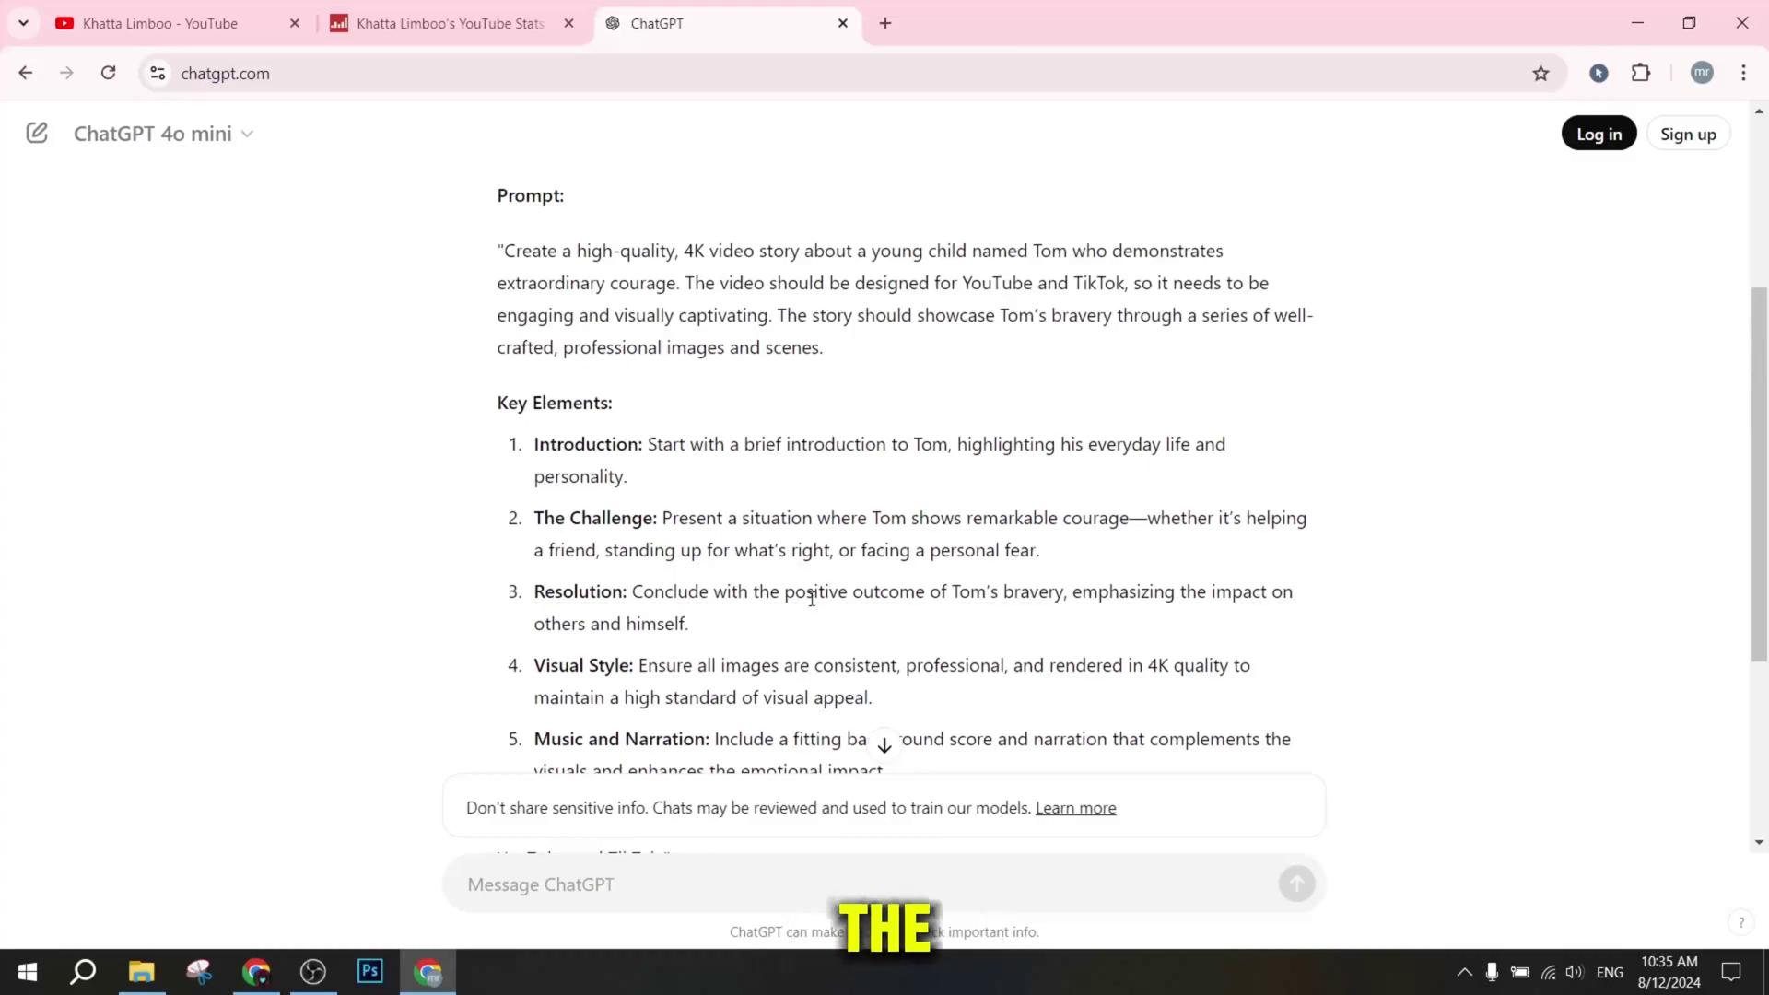
{"action": "scroll", "coordinate": [811, 599], "scroll_direction": "up", "scroll_amount": 3}
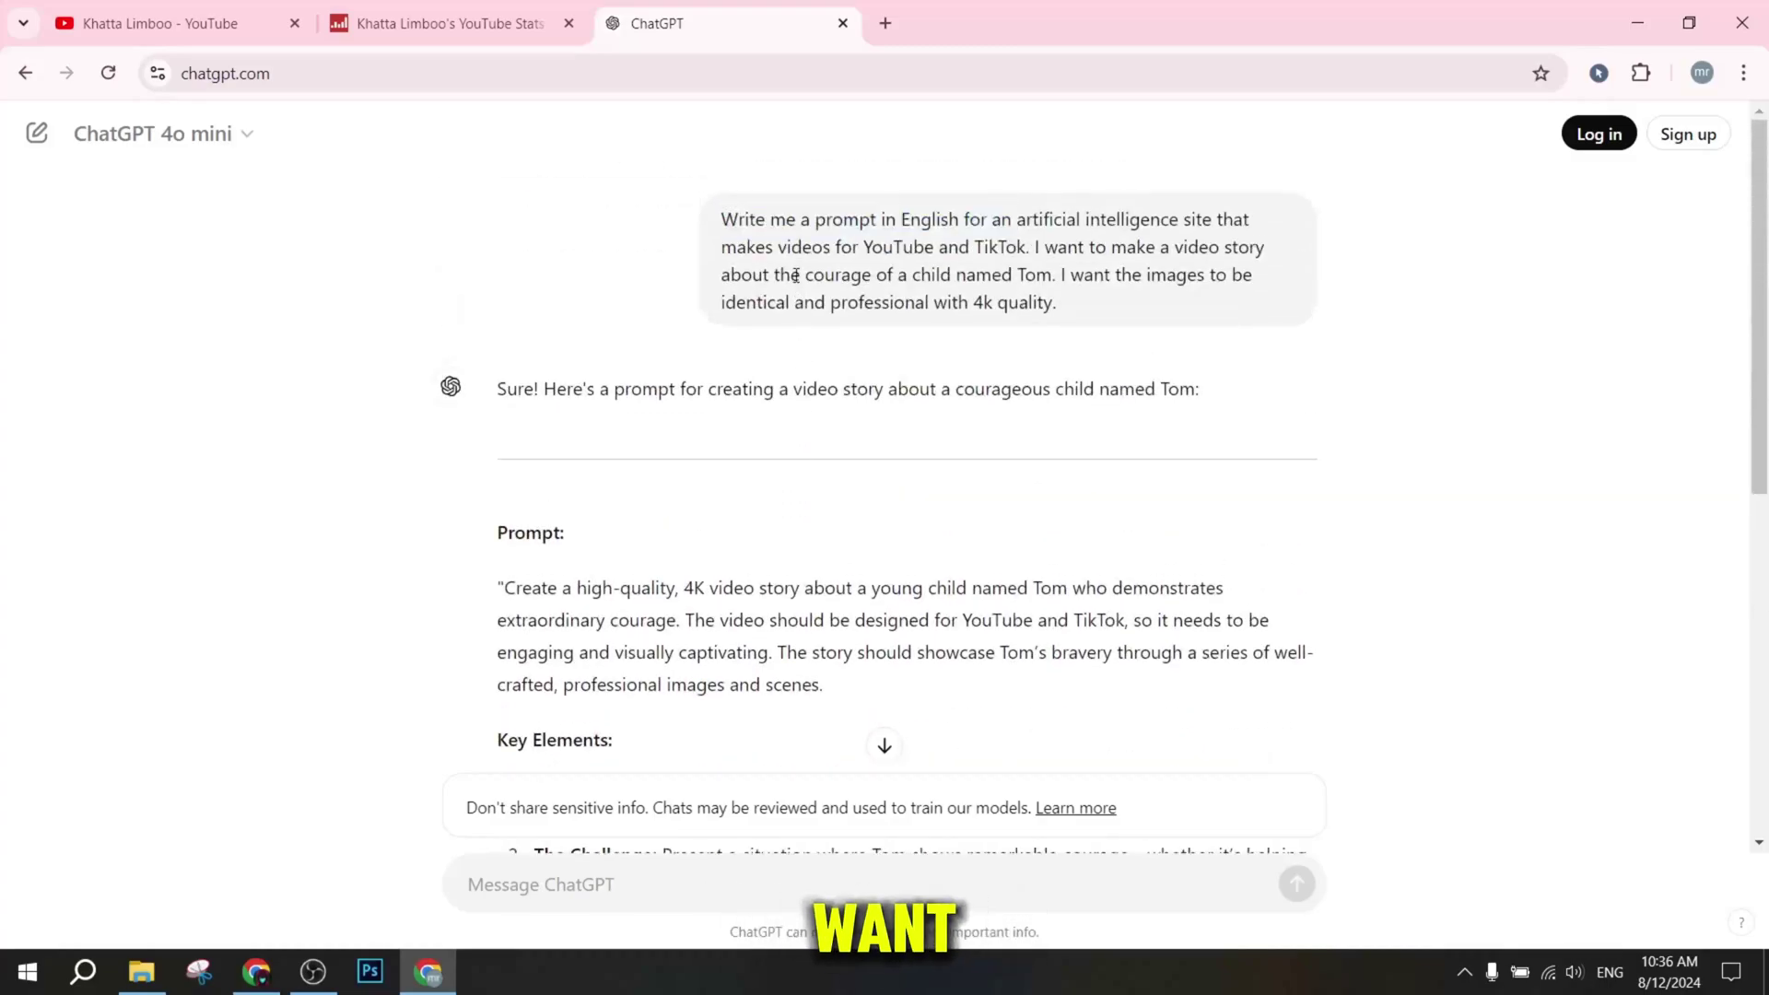
{"action": "left_click_drag", "start_coordinate": [722, 228], "coordinate": [1059, 302]}
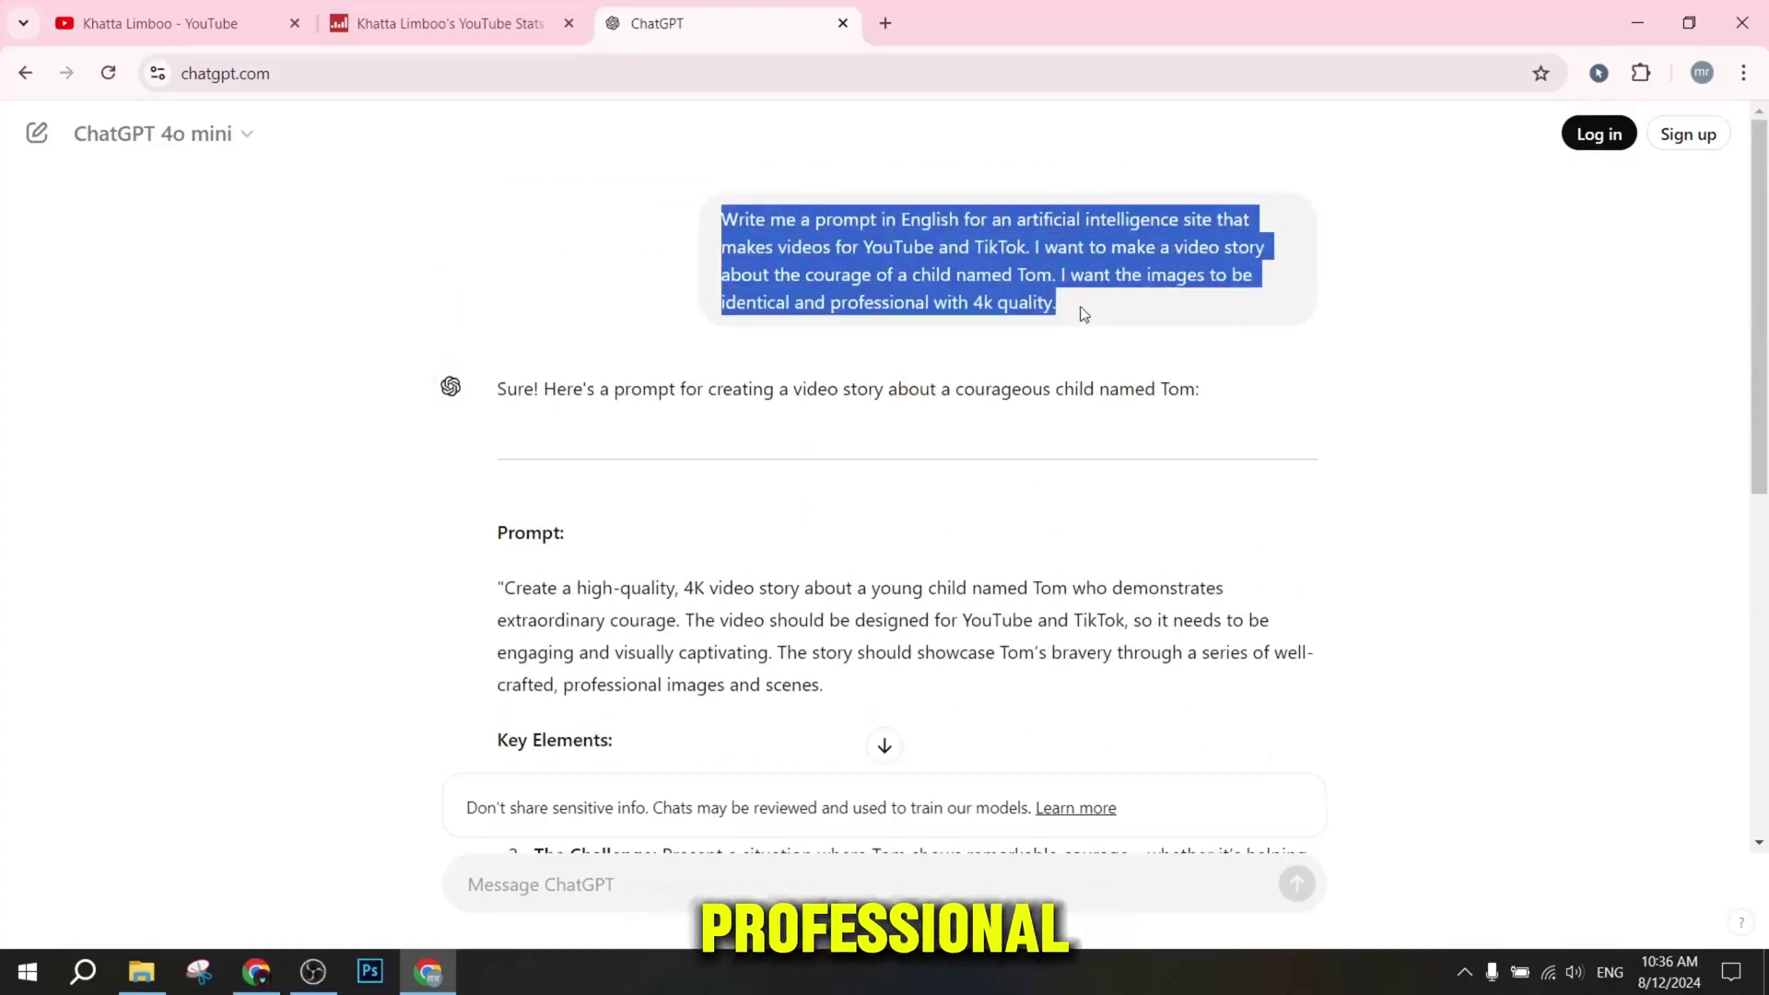
{"action": "left_click", "coordinate": [902, 258]}
Examine the generated video prompt, highlighting its opening paragraph and the list of key elements.
{"action": "scroll", "coordinate": [498, 360], "scroll_direction": "down", "scroll_amount": 1}
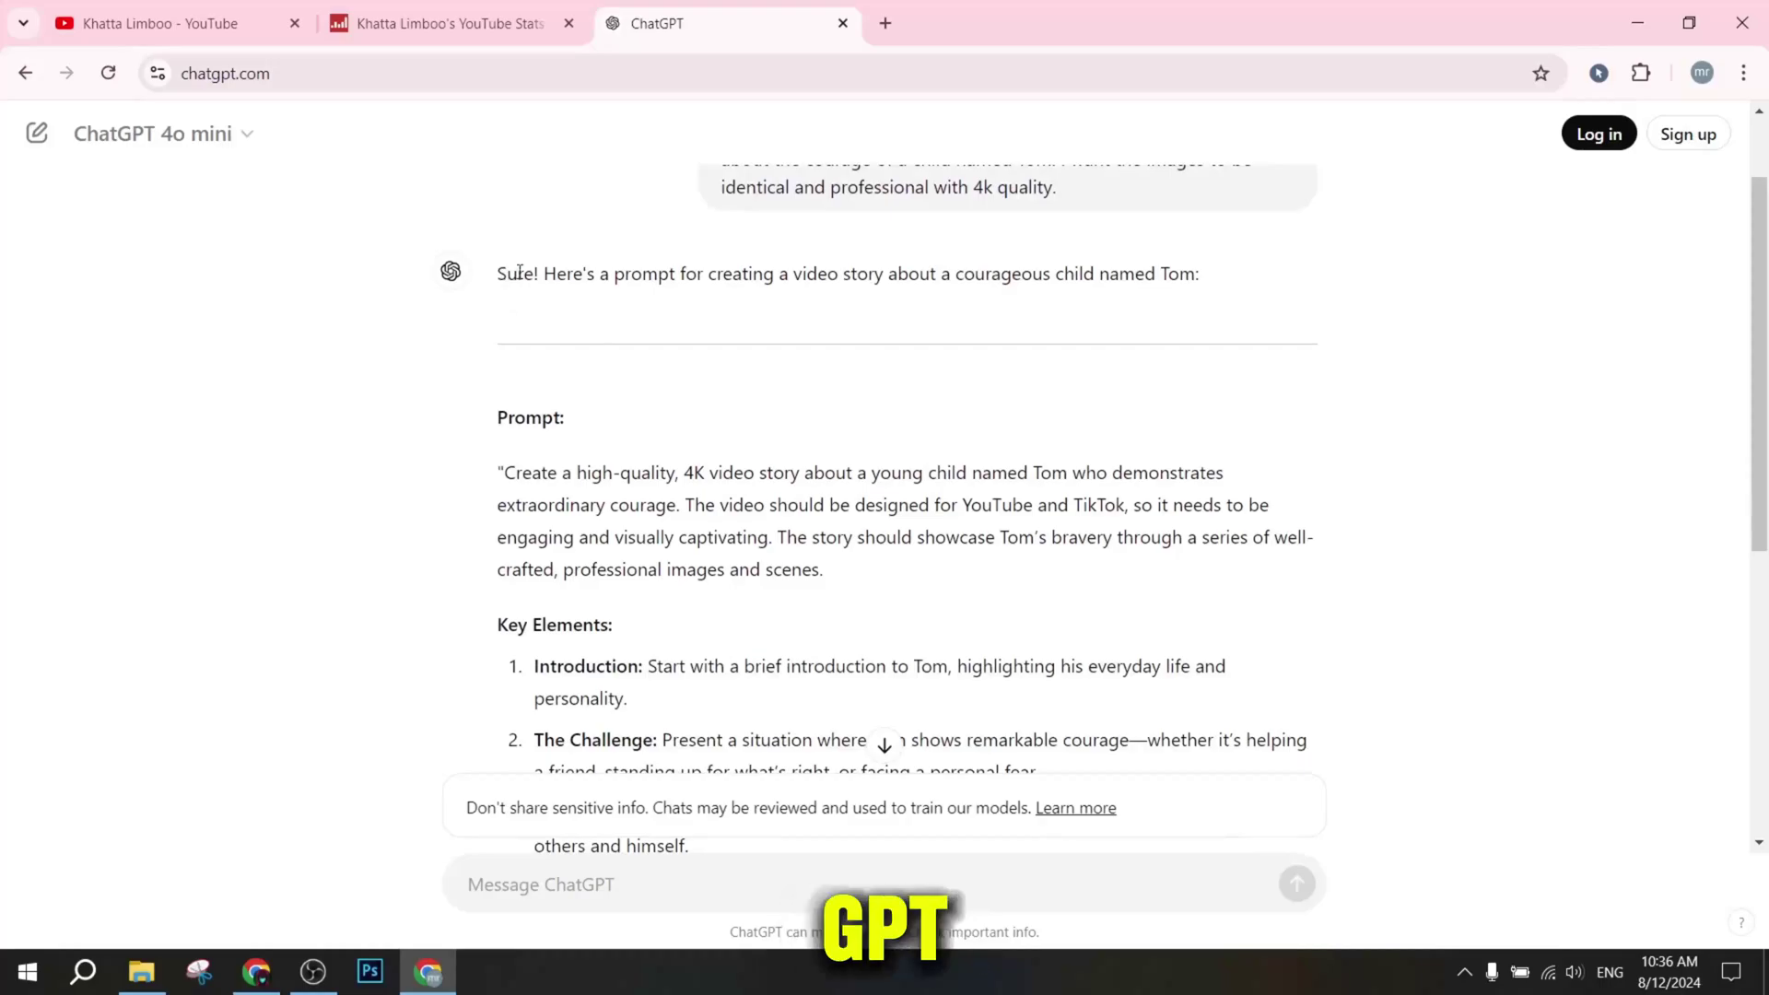
{"action": "scroll", "coordinate": [519, 273], "scroll_direction": "down", "scroll_amount": 1}
{"action": "double_click", "coordinate": [514, 301]}
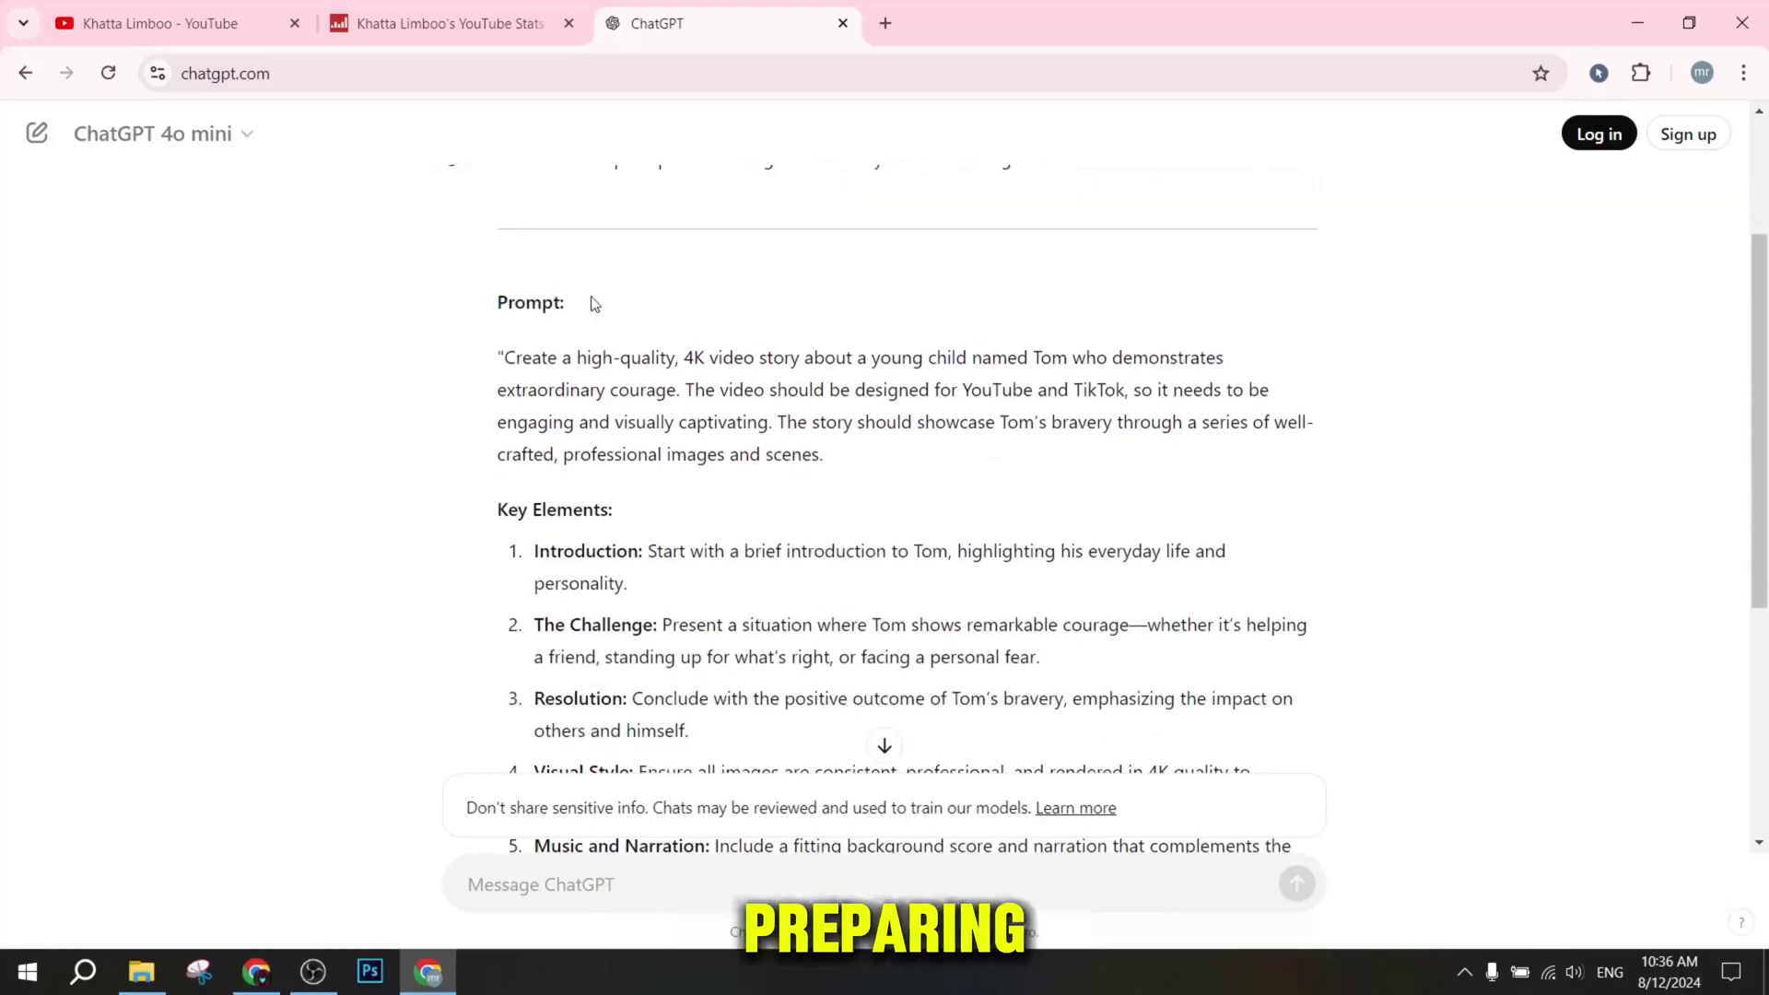
{"action": "left_click_drag", "start_coordinate": [505, 357], "coordinate": [821, 458]}
{"action": "left_click", "coordinate": [849, 465]}
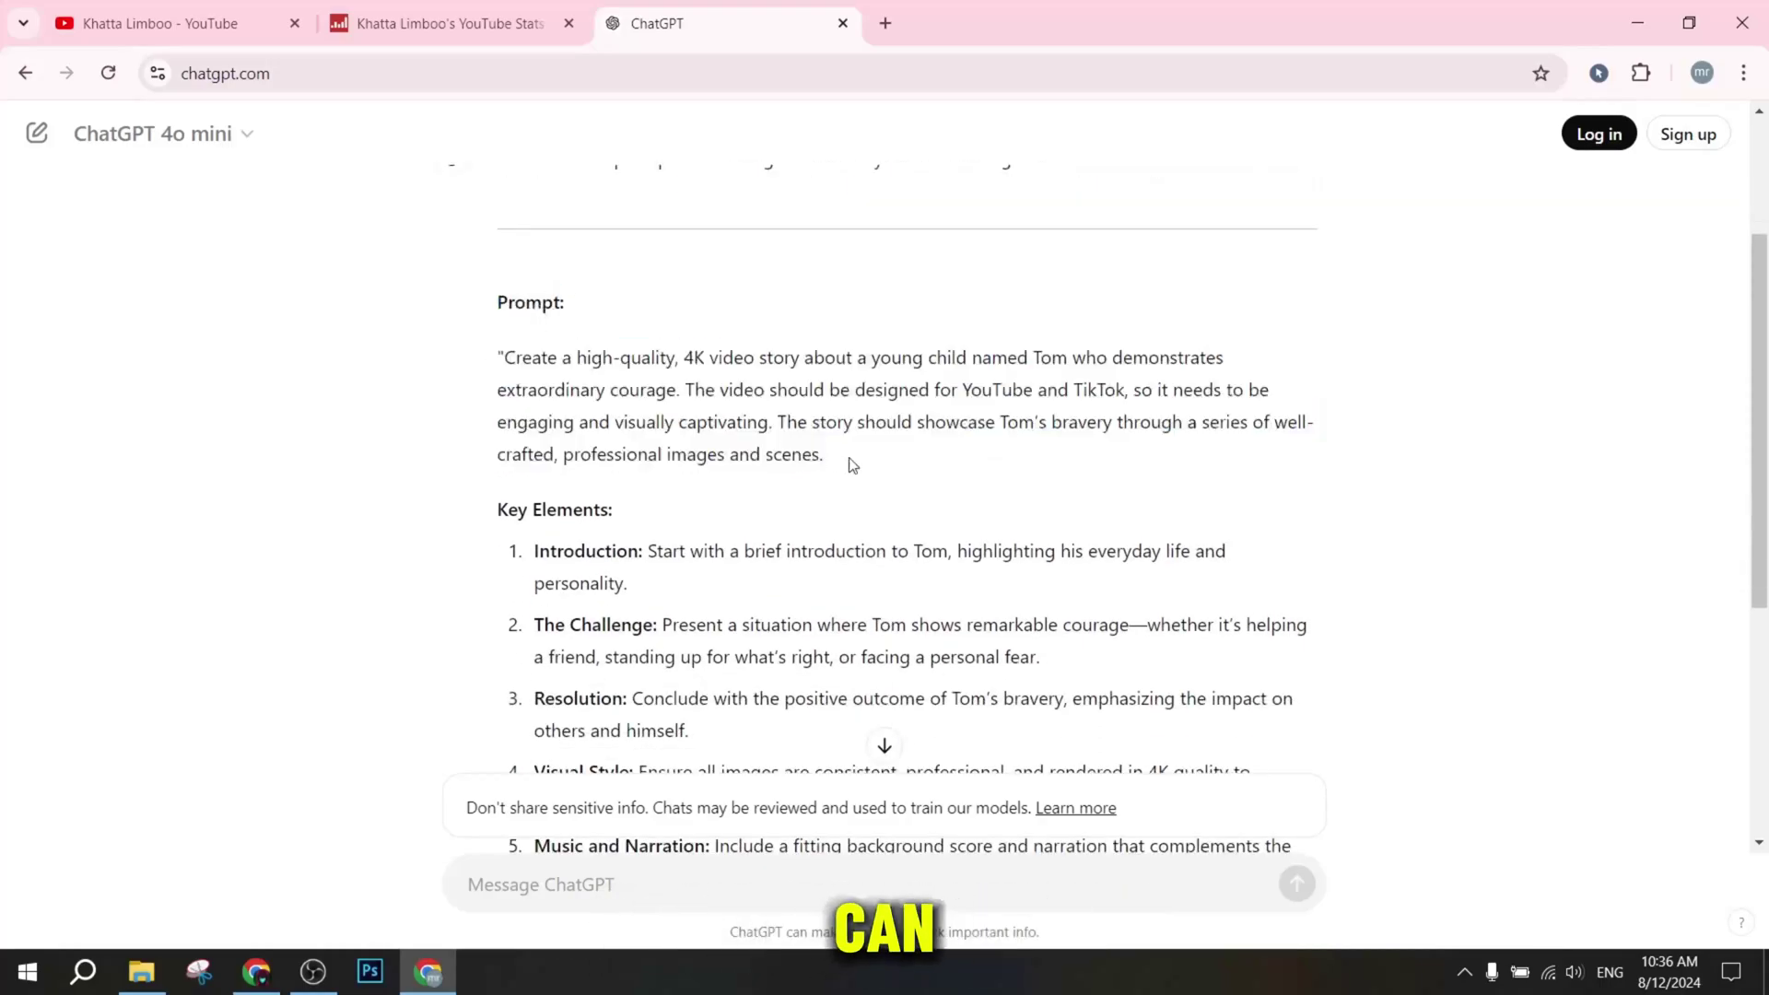
{"action": "scroll", "coordinate": [557, 411], "scroll_direction": "down", "scroll_amount": 2}
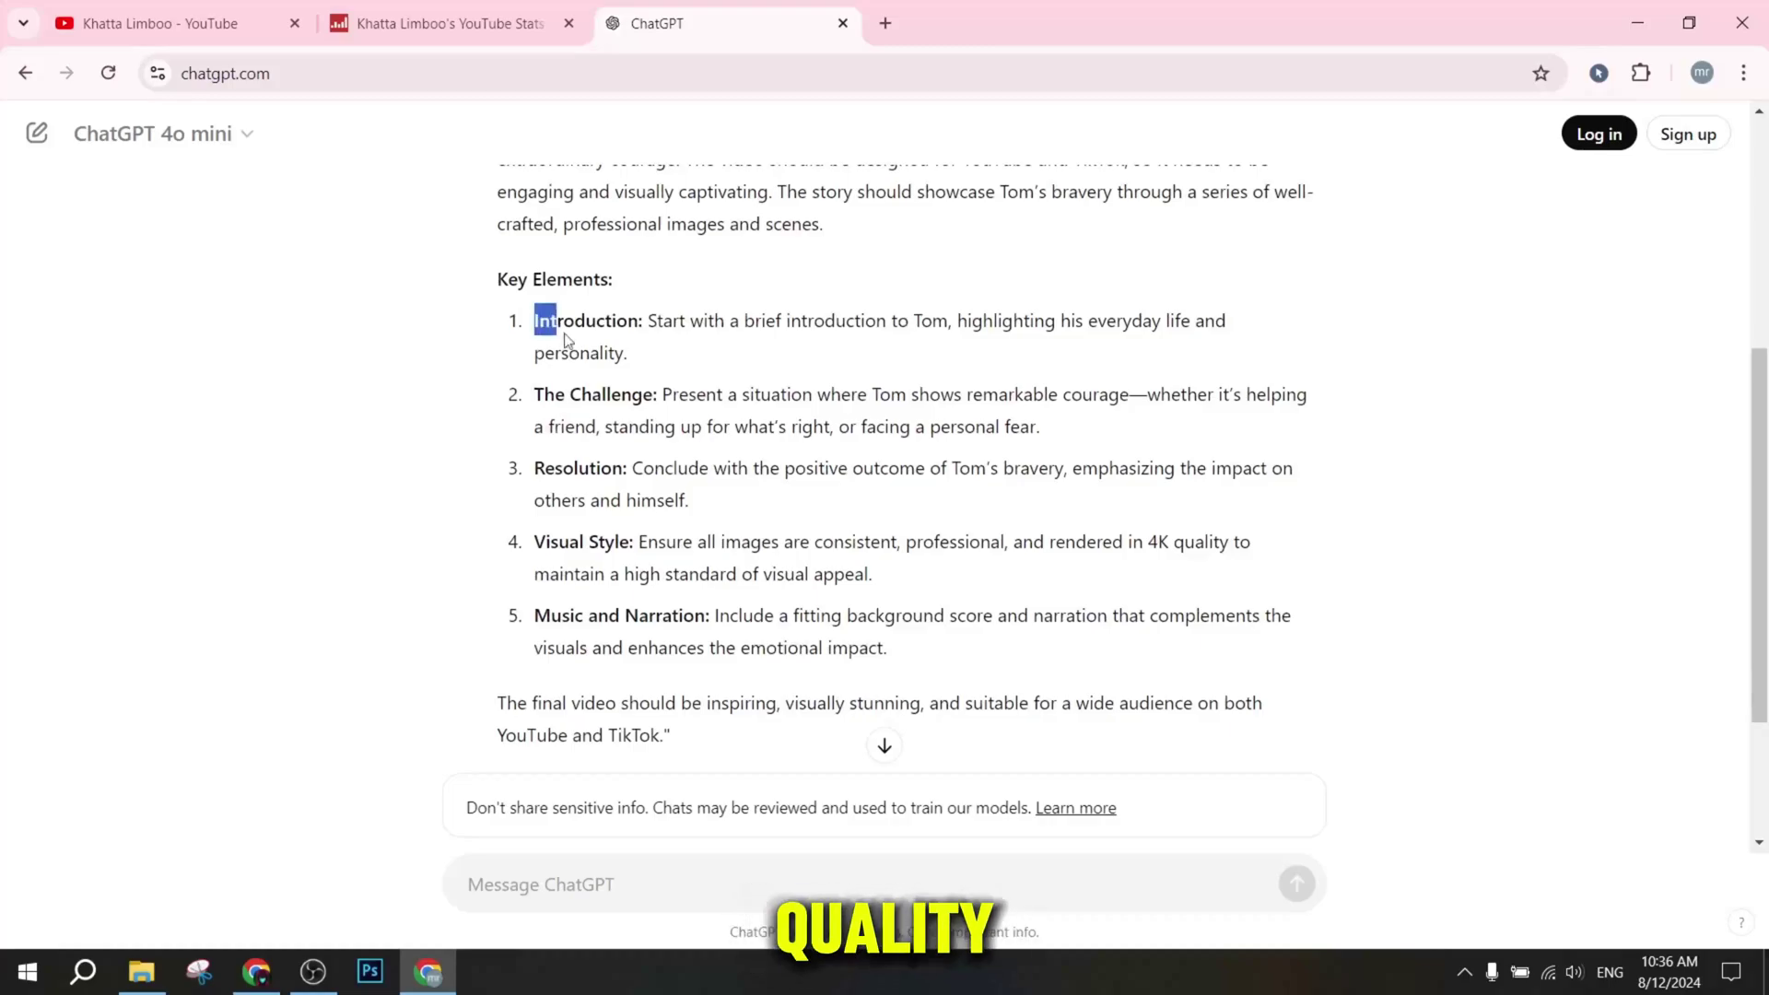
{"action": "left_click_drag", "start_coordinate": [565, 341], "coordinate": [782, 652]}
{"action": "left_click", "coordinate": [811, 605]}
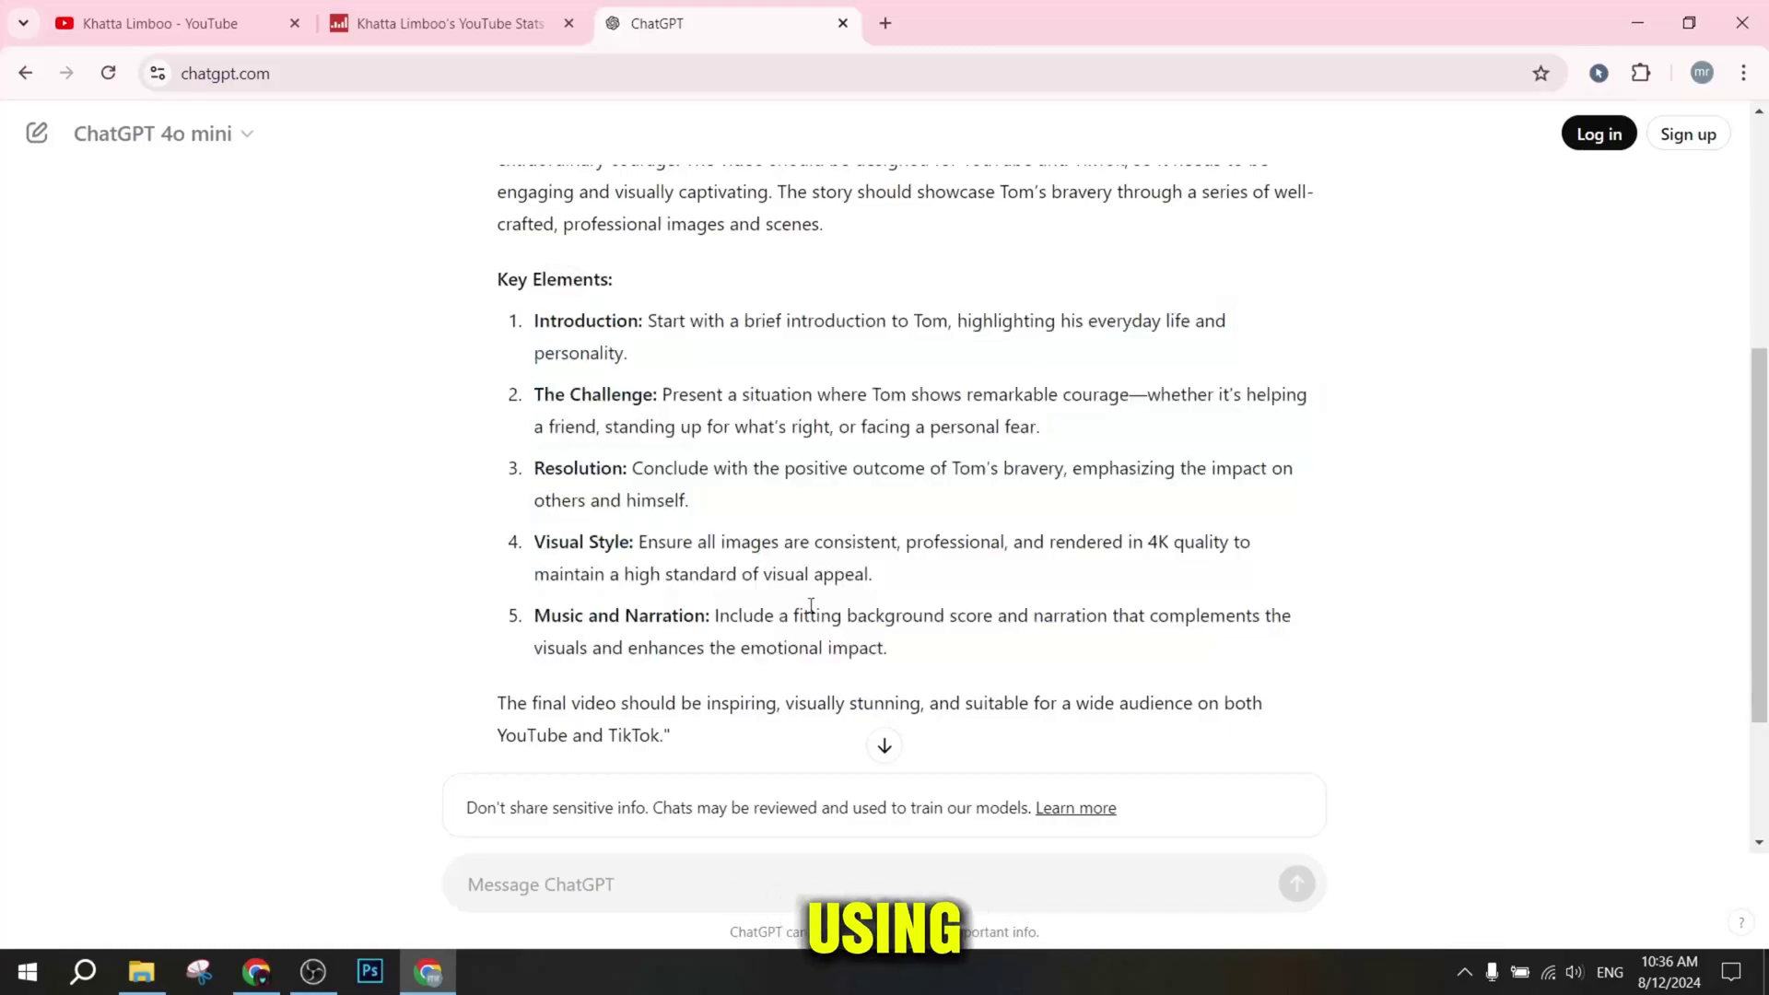
{"action": "scroll", "coordinate": [768, 542], "scroll_direction": "down", "scroll_amount": 2}
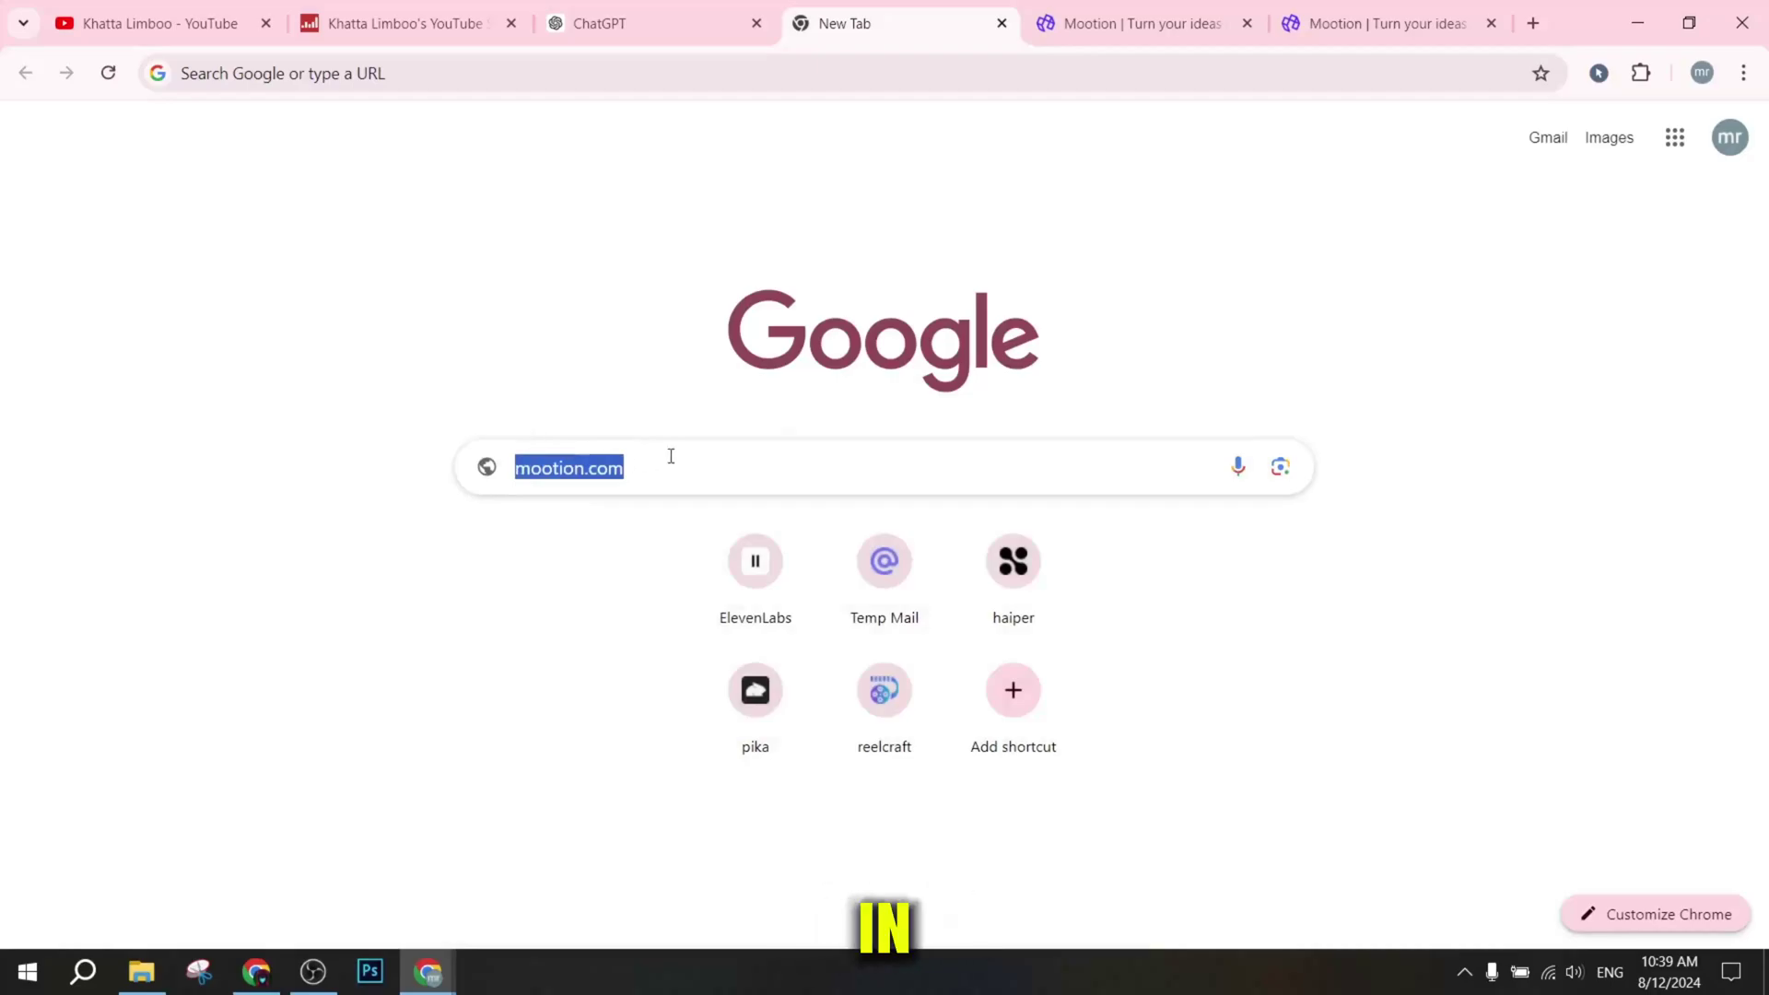
Switch to the Mootion website and look over its home page and sign-up page.
{"action": "left_click", "coordinate": [1172, 19]}
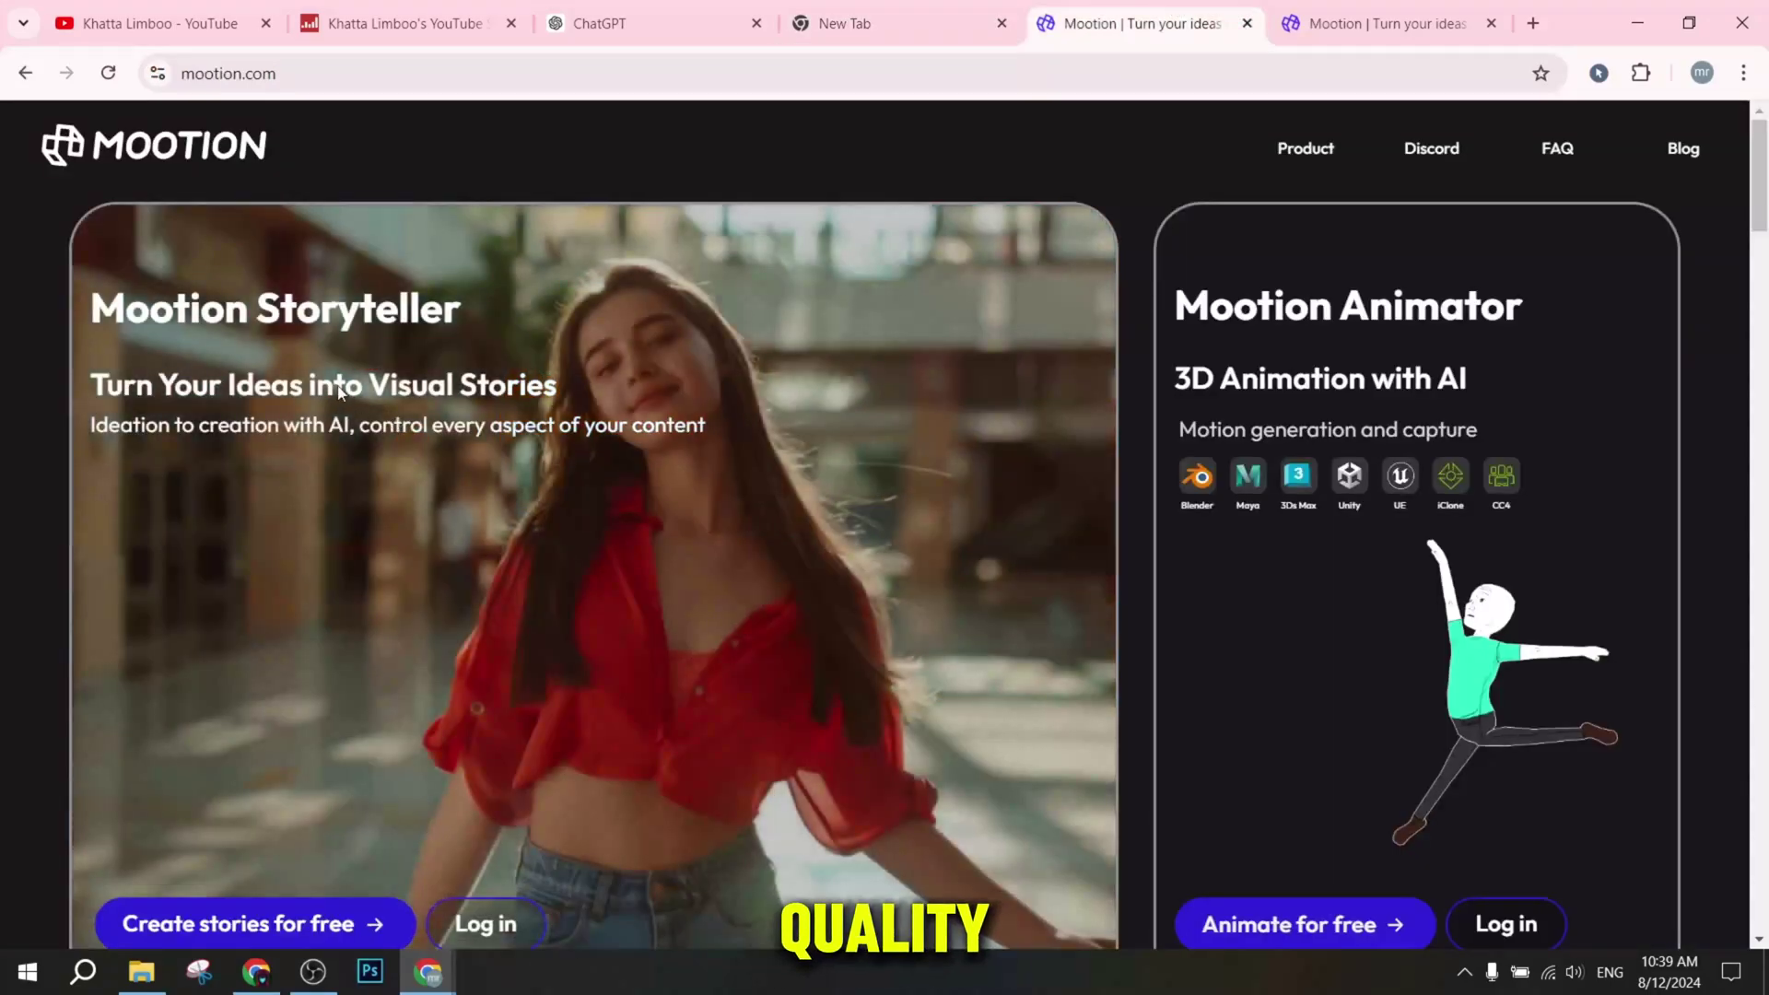
{"action": "scroll", "coordinate": [1382, 530], "scroll_direction": "down", "scroll_amount": 10}
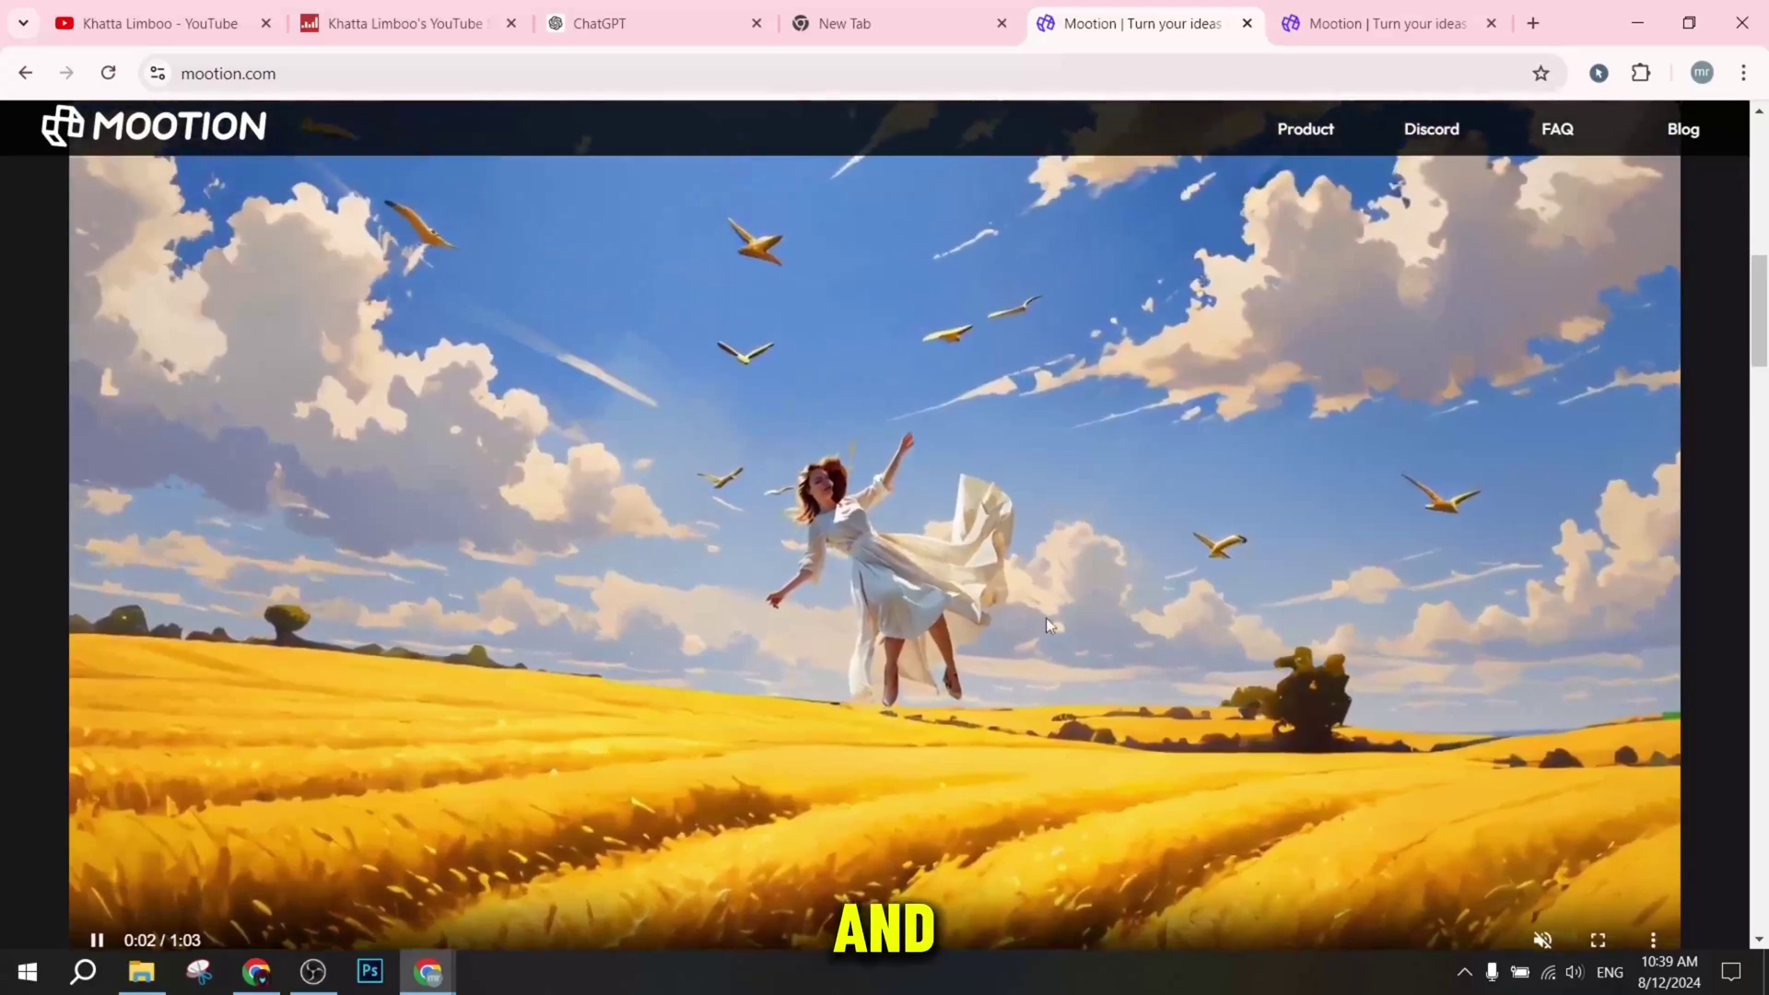
{"action": "scroll", "coordinate": [1013, 600], "scroll_direction": "up", "scroll_amount": 10}
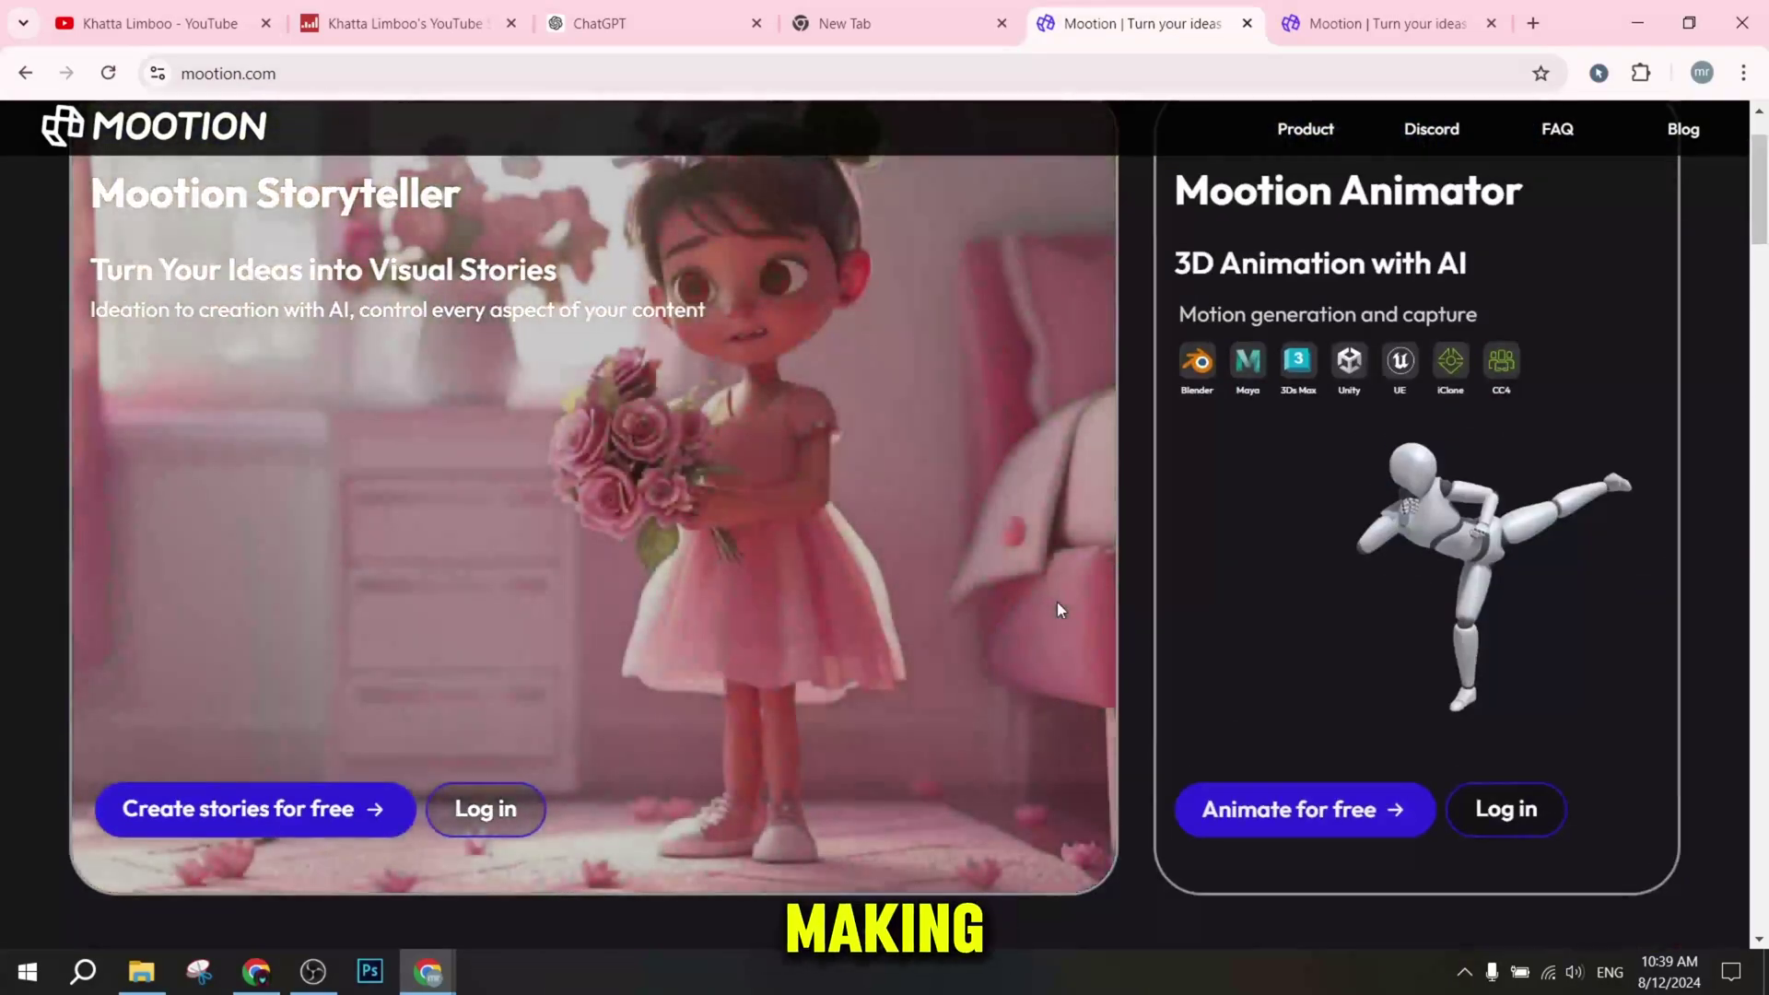
{"action": "key", "text": "ctrl+Tab"}
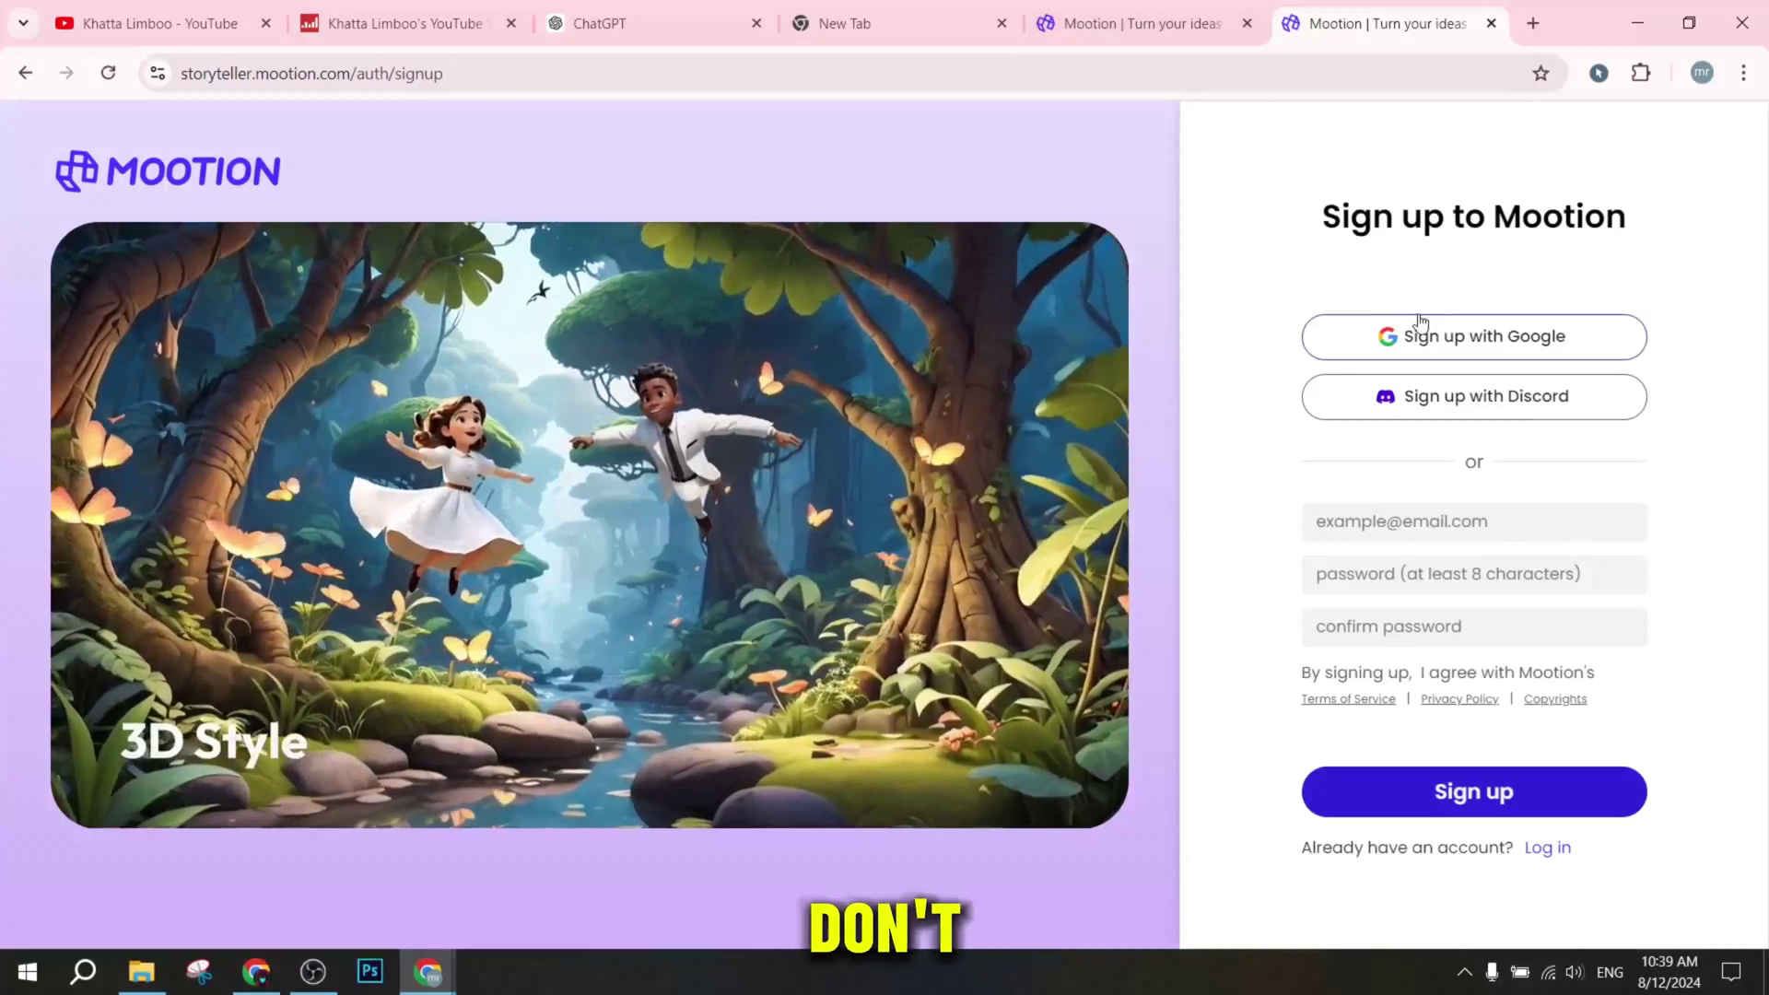
{"action": "key", "text": "ctrl+shift+Tab"}
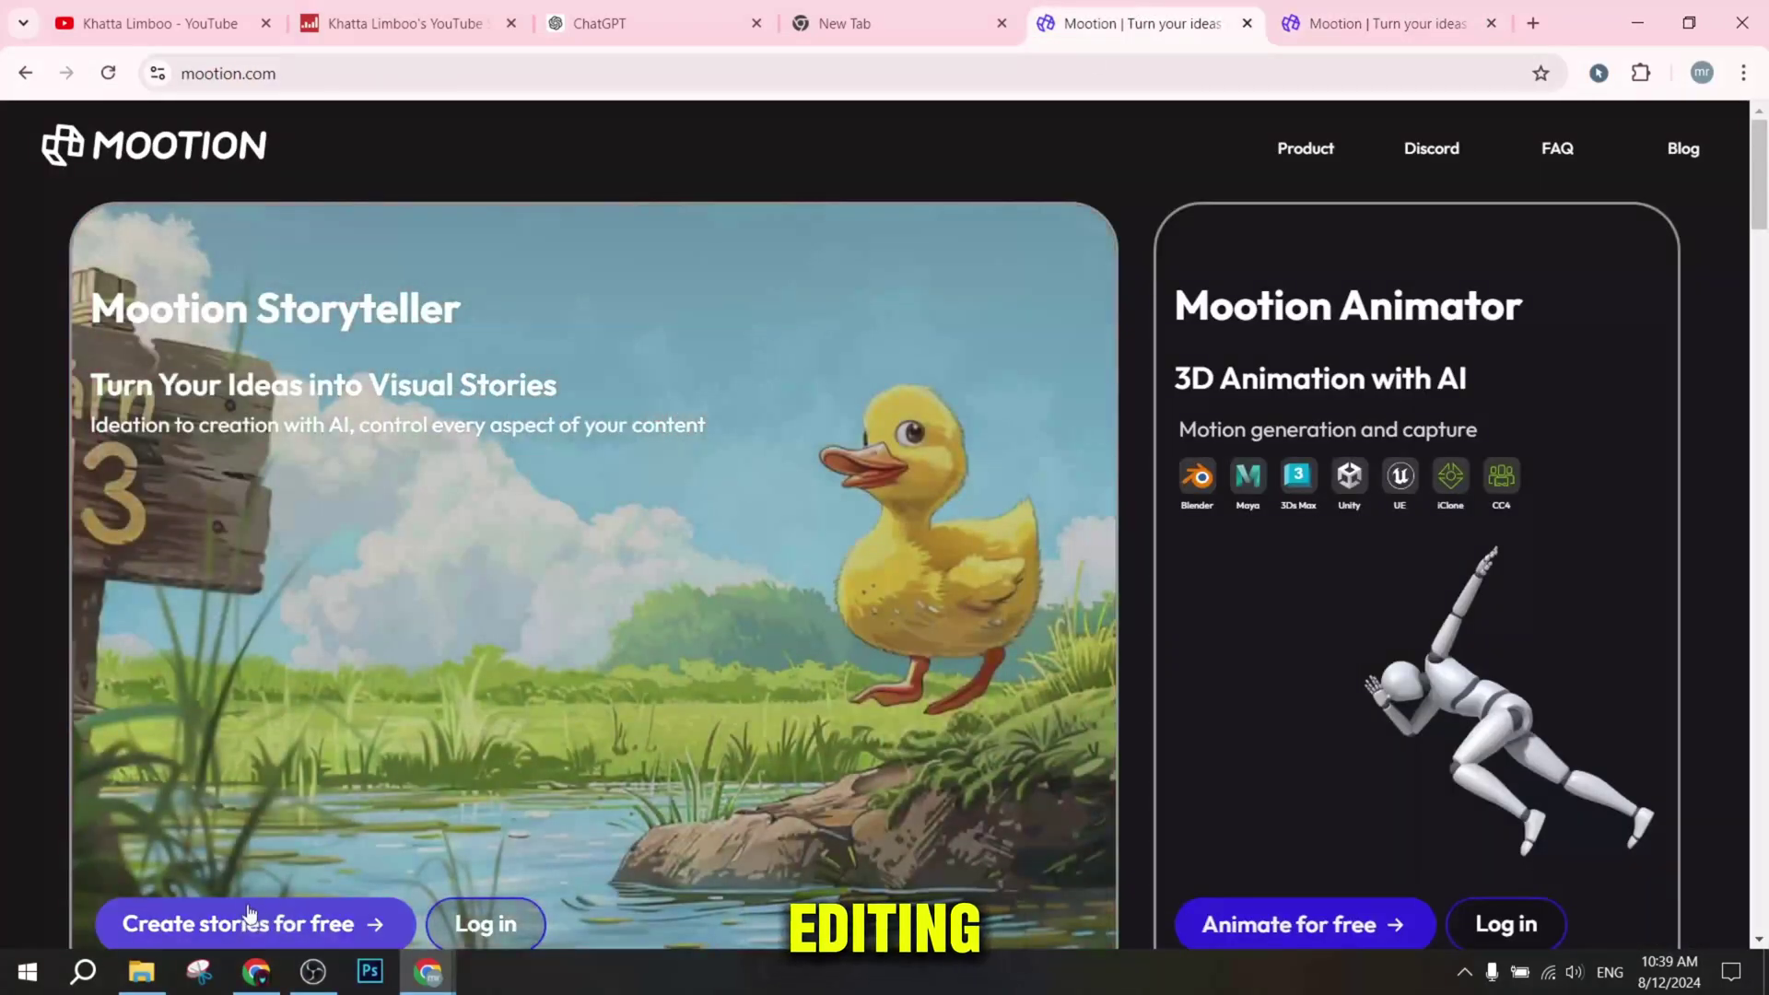
Go to the Mootion Storyteller workspace and close the spare blank and Mootion home pages.
{"action": "left_click", "coordinate": [1373, 23]}
{"action": "left_click", "coordinate": [1002, 23]}
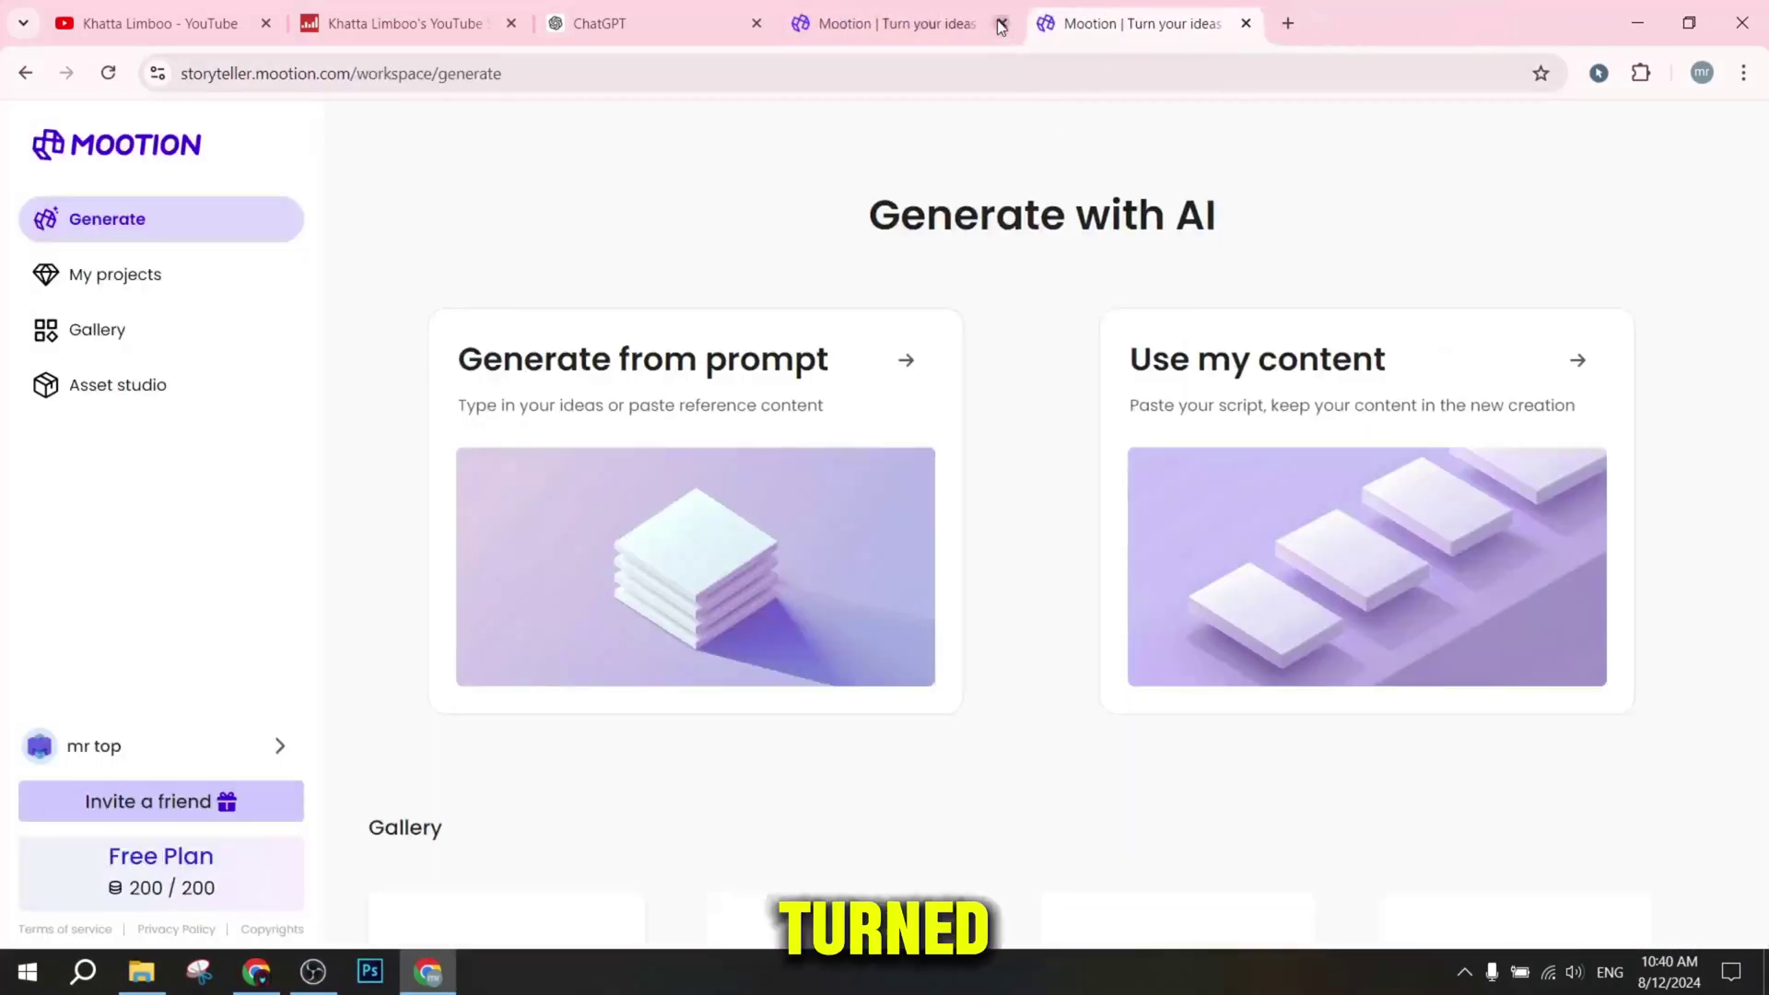
{"action": "left_click", "coordinate": [1002, 23]}
Browse the Storyteller gallery of sample AI videos below the generation options.
{"action": "scroll", "coordinate": [1243, 484], "scroll_direction": "down", "scroll_amount": 6}
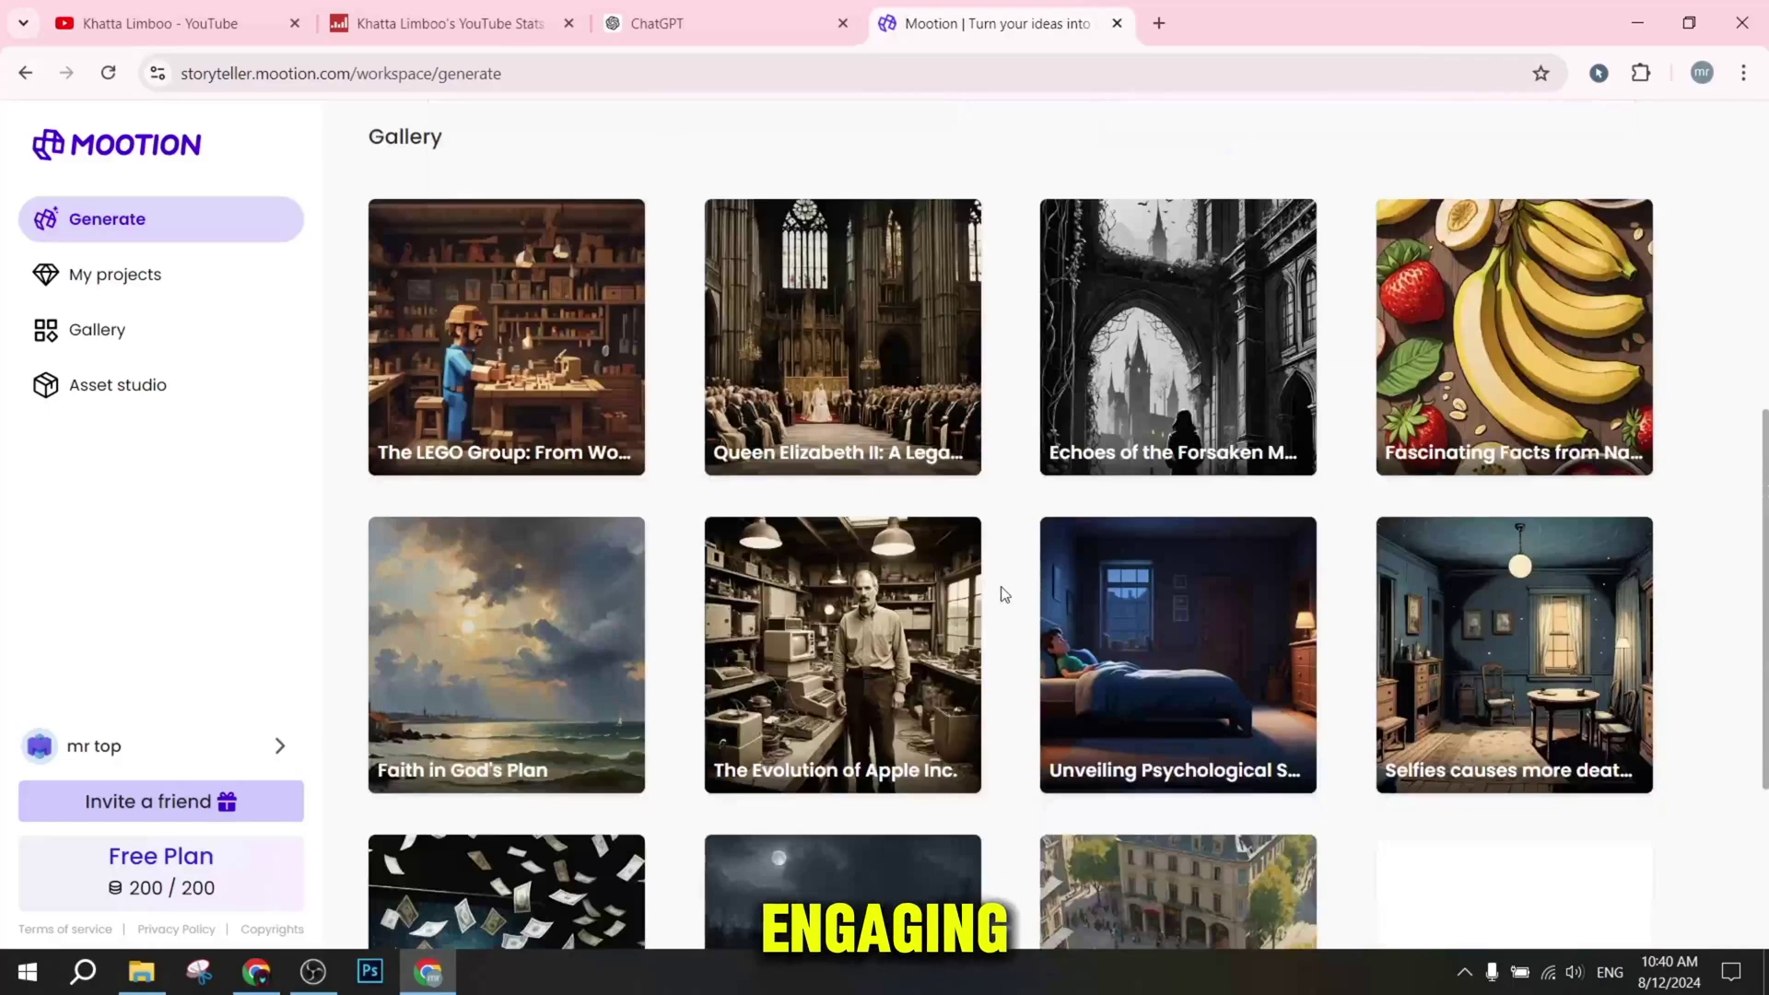
{"action": "scroll", "coordinate": [986, 612], "scroll_direction": "down", "scroll_amount": 5}
{"action": "scroll", "coordinate": [1194, 654], "scroll_direction": "up", "scroll_amount": 7}
{"action": "scroll", "coordinate": [1194, 654], "scroll_direction": "down", "scroll_amount": 6}
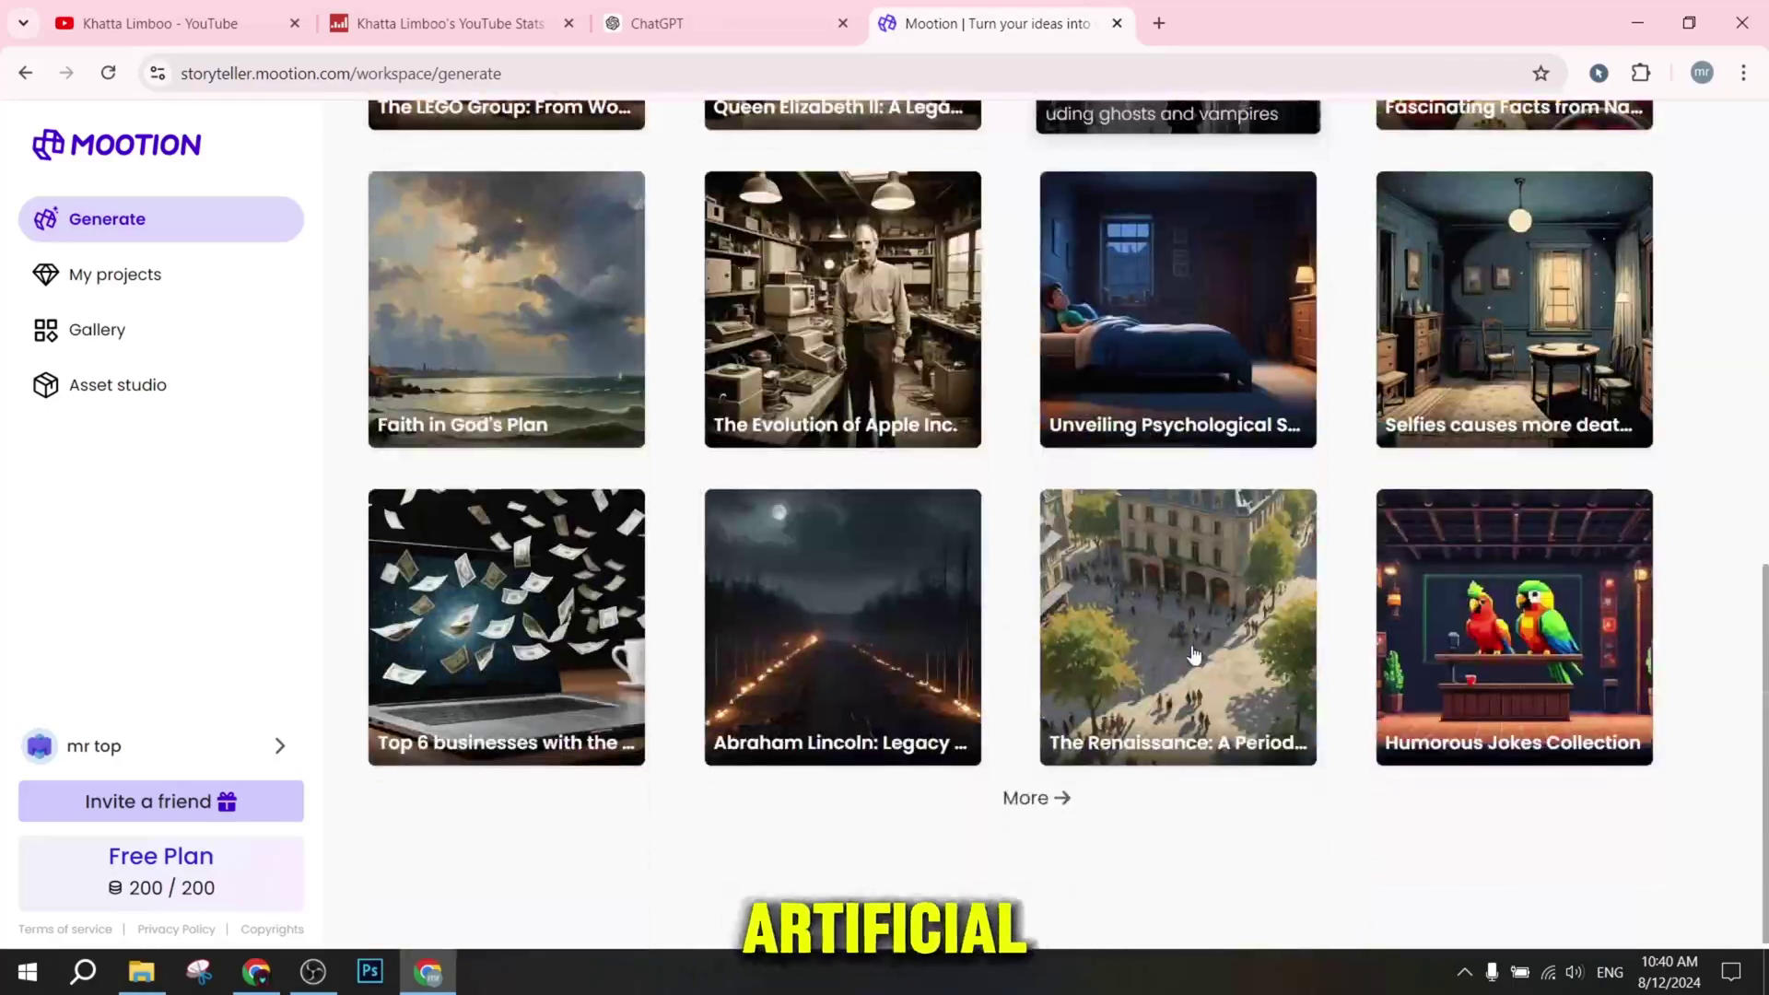
{"action": "scroll", "coordinate": [1195, 654], "scroll_direction": "up", "scroll_amount": 7}
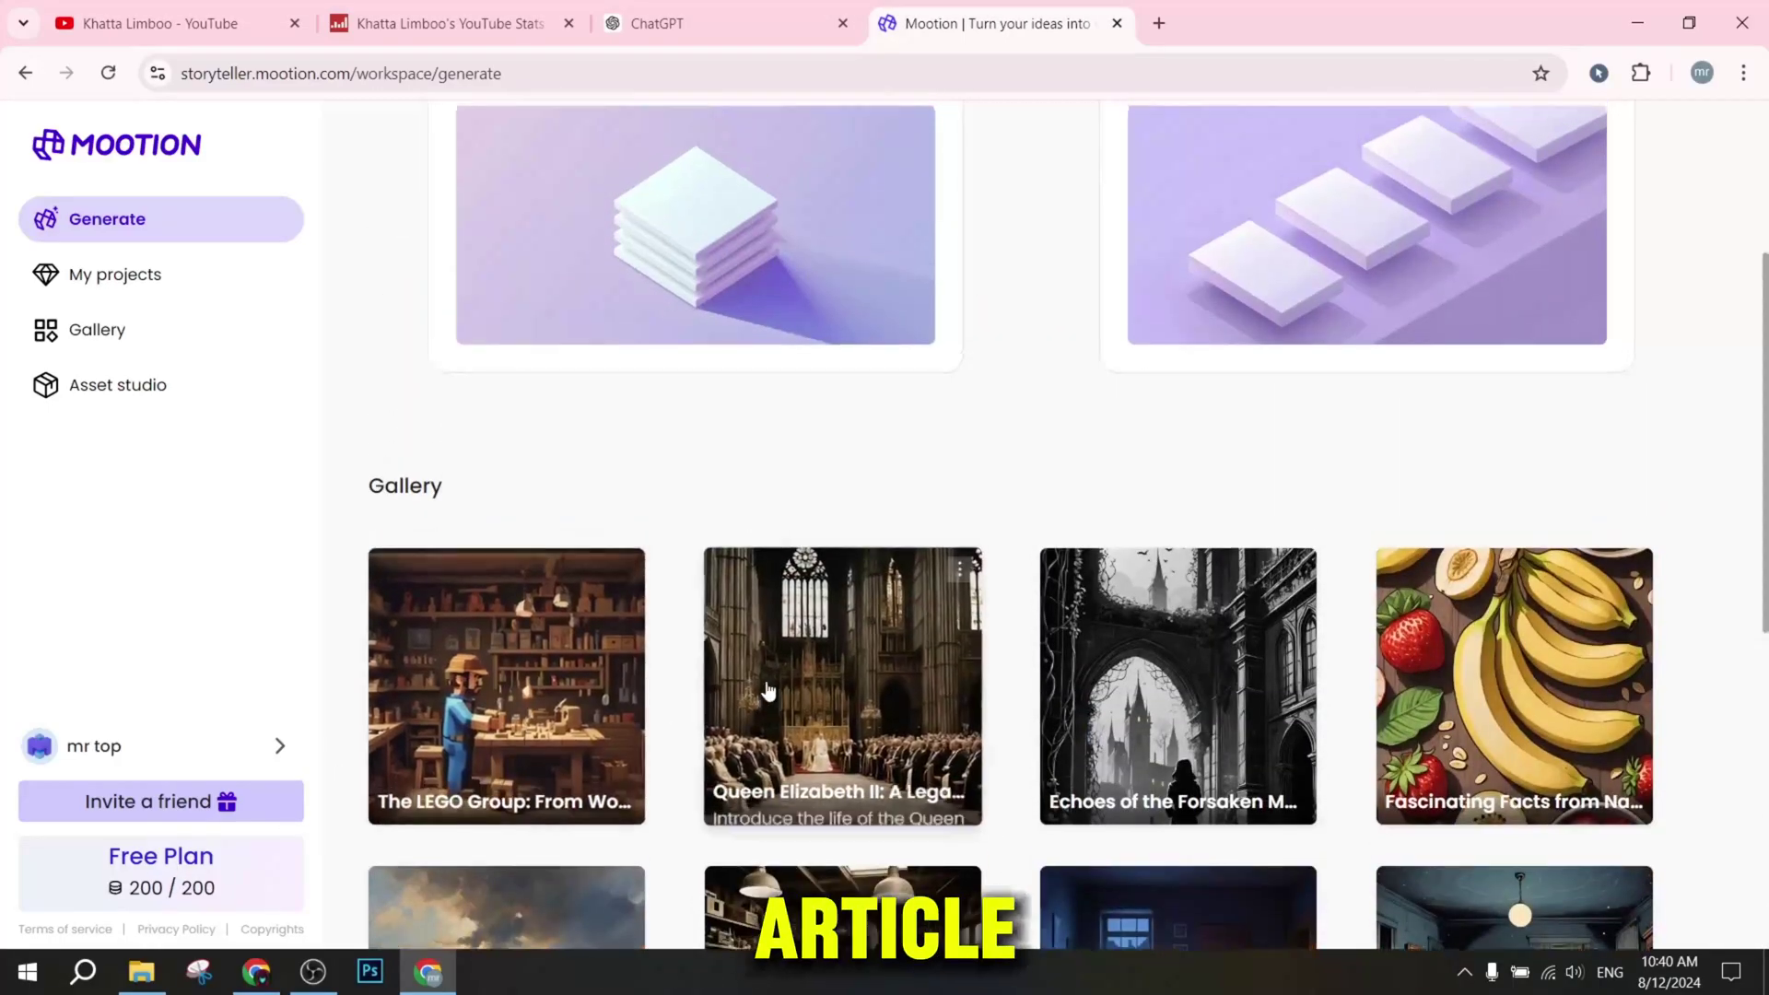
{"action": "scroll", "coordinate": [774, 598], "scroll_direction": "up", "scroll_amount": 3}
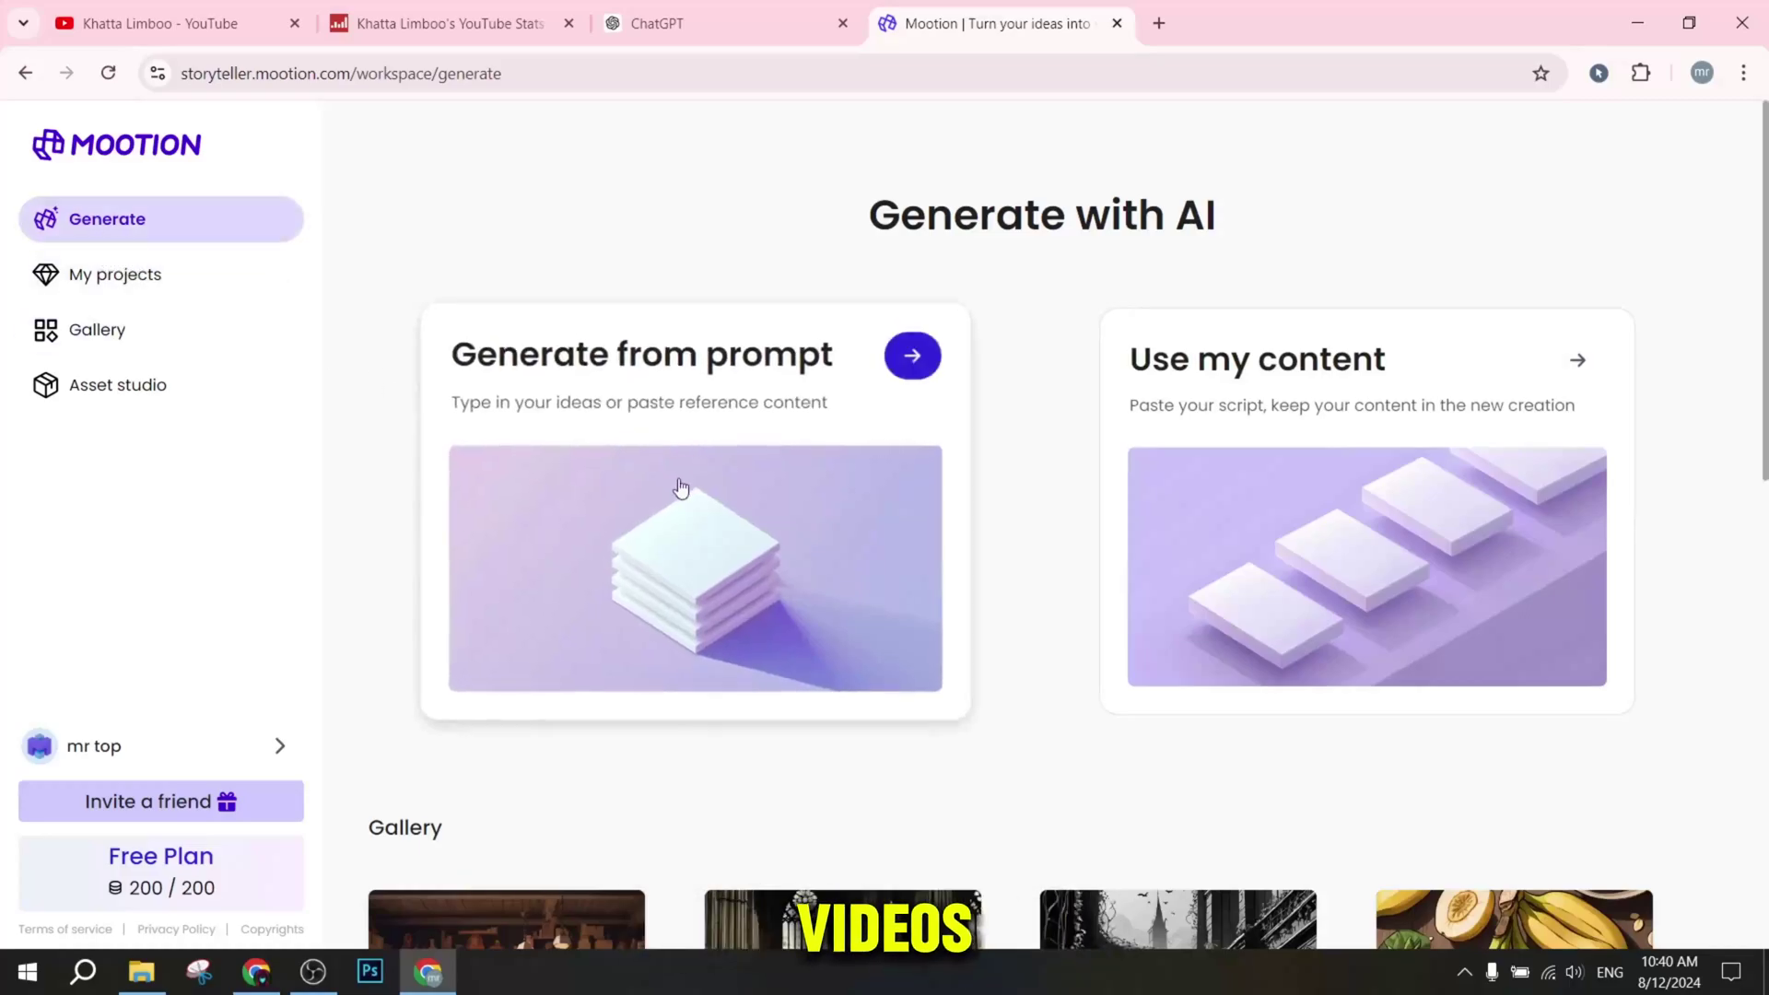
Start a new Generate from prompt project and look over its content box and available styles.
{"action": "left_click", "coordinate": [912, 358]}
{"action": "scroll", "coordinate": [1169, 565], "scroll_direction": "down", "scroll_amount": 5}
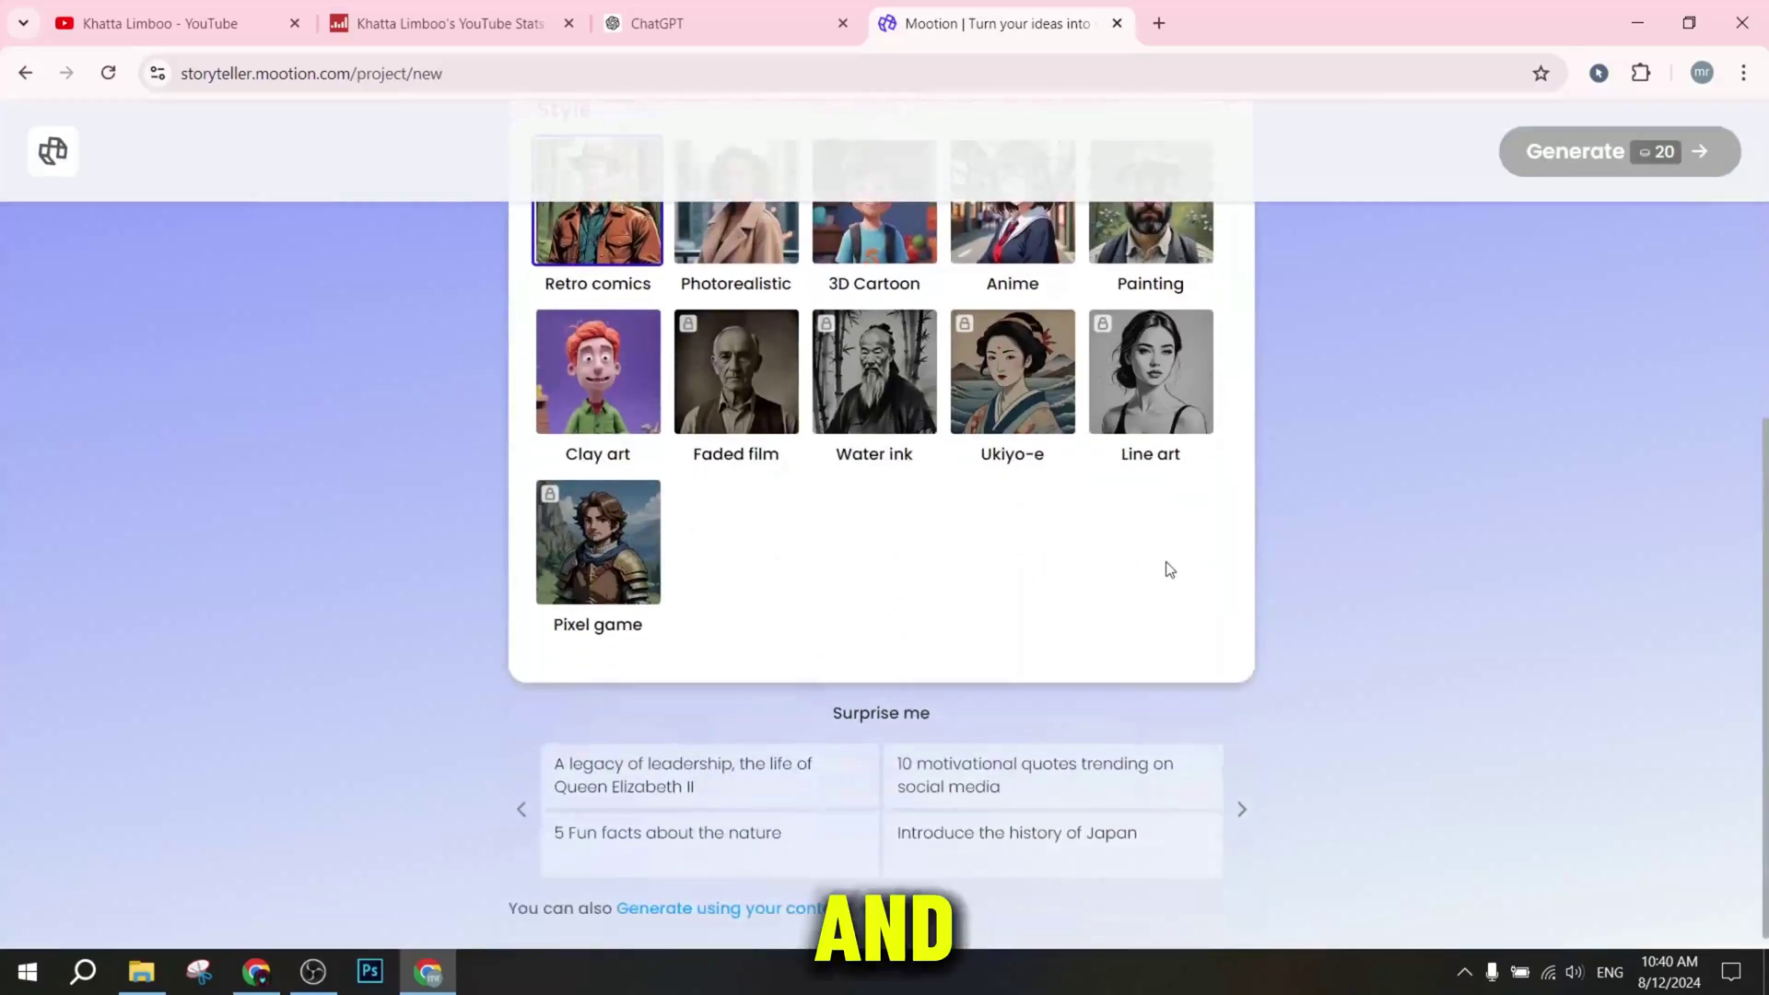
{"action": "scroll", "coordinate": [734, 823], "scroll_direction": "up", "scroll_amount": 5}
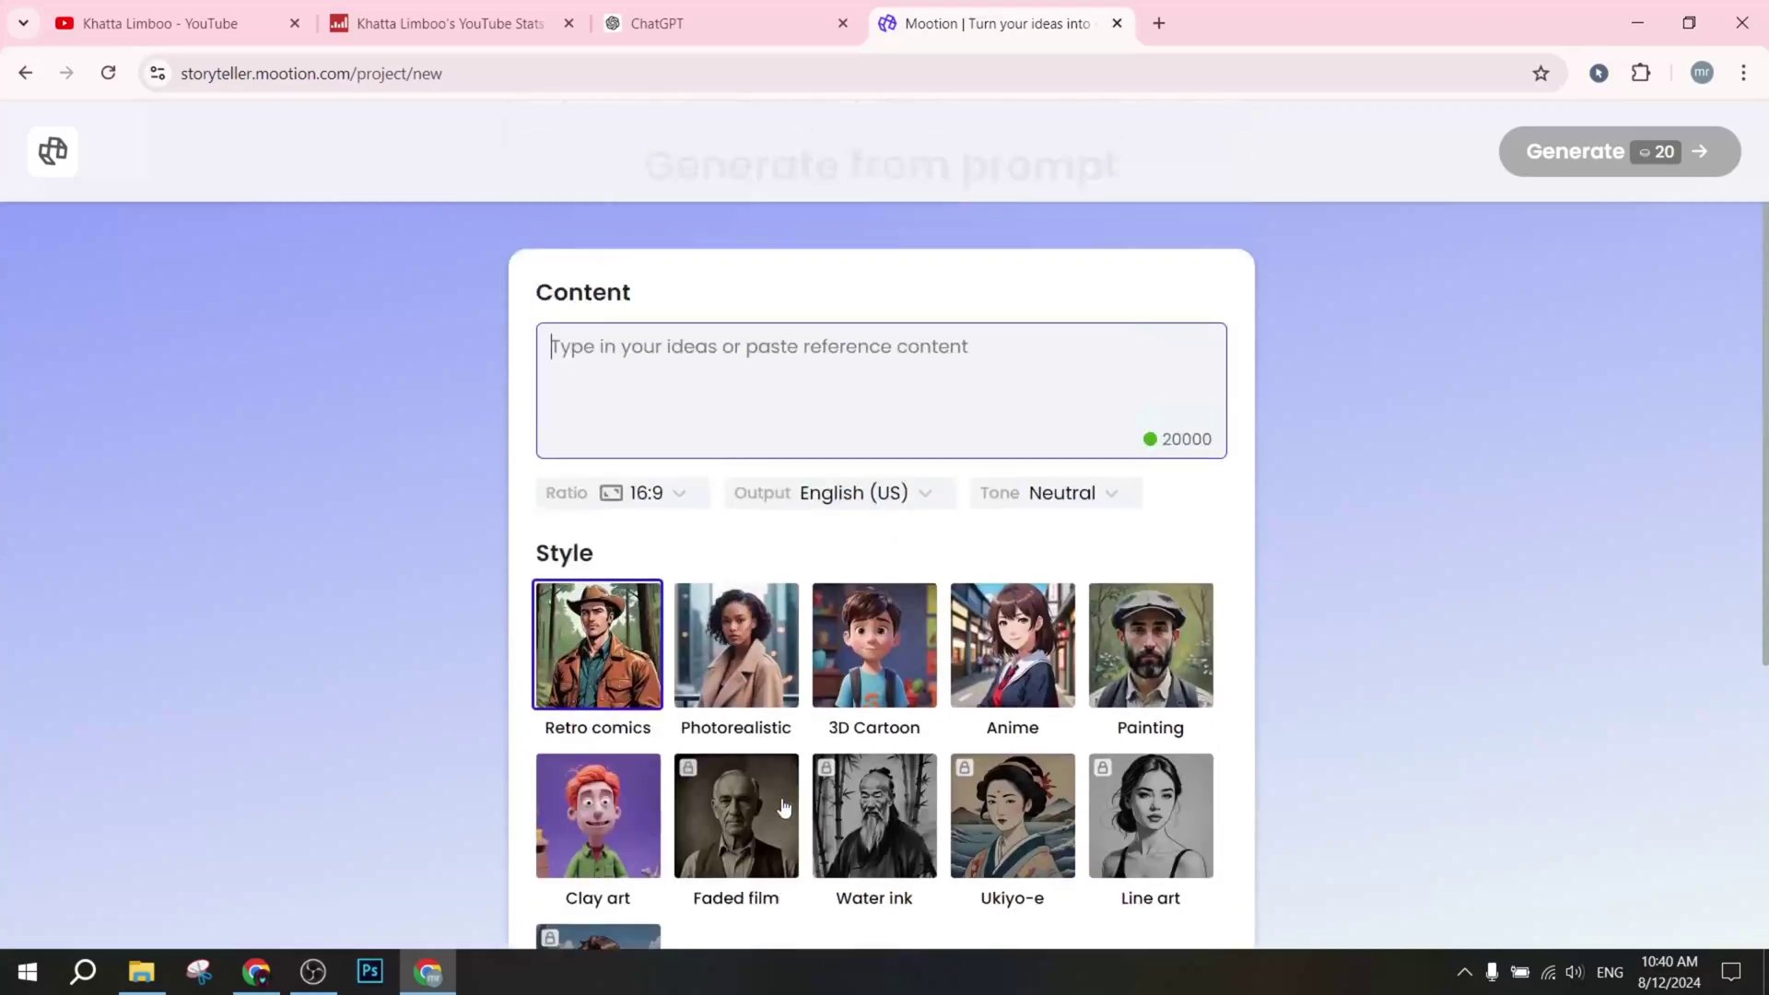
{"action": "left_click", "coordinate": [1193, 508]}
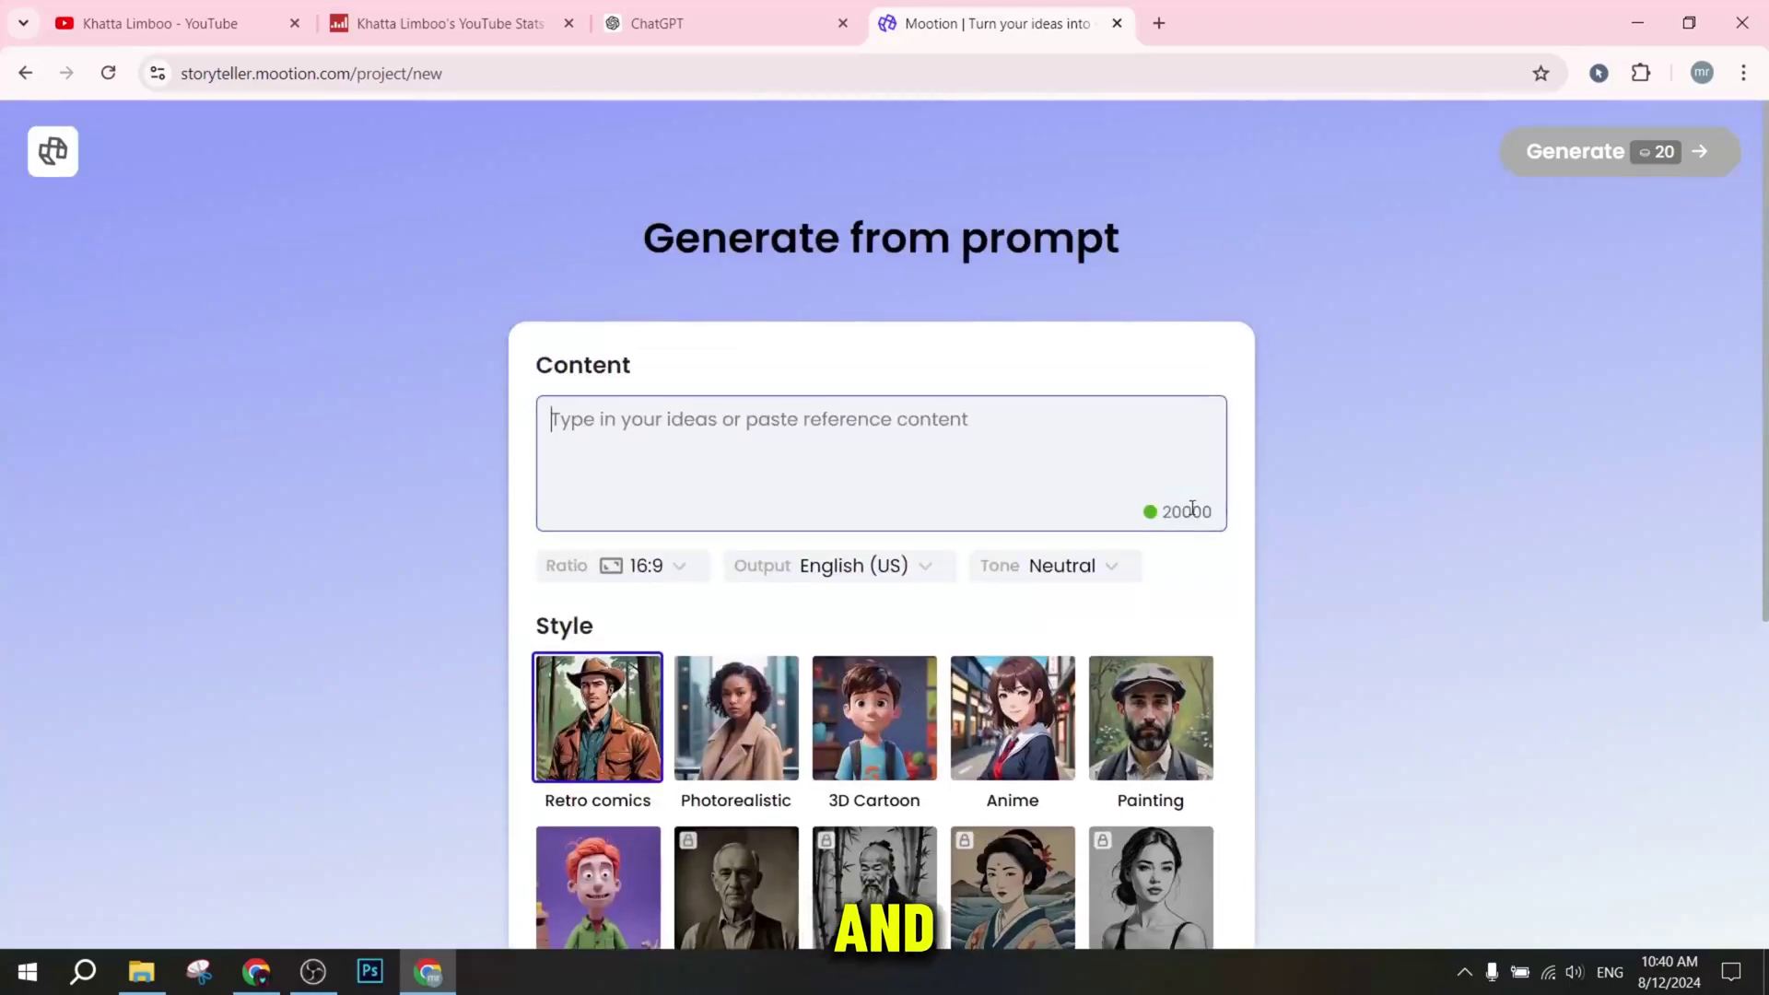
Review the output language and tone choices of the new project, keeping English (US) and Neutral.
{"action": "scroll", "coordinate": [873, 568], "scroll_direction": "down", "scroll_amount": 1}
{"action": "left_click", "coordinate": [861, 453]}
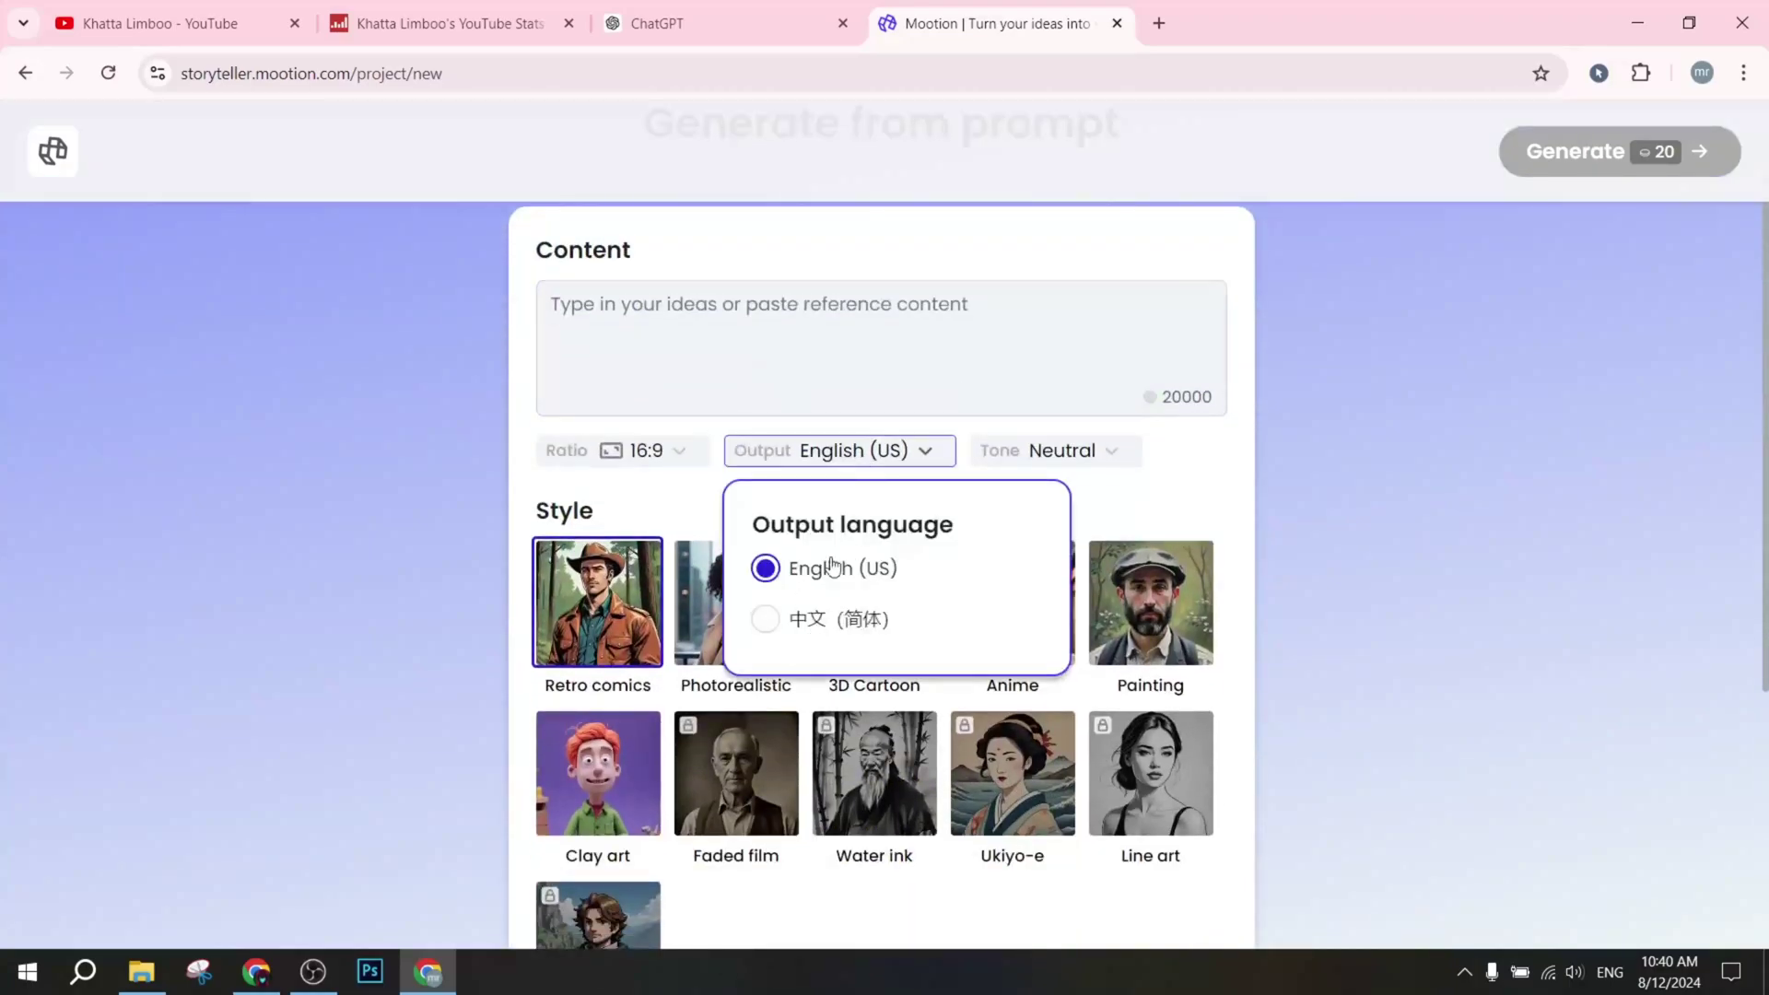
{"action": "left_click", "coordinate": [997, 453]}
{"action": "left_click", "coordinate": [997, 453]}
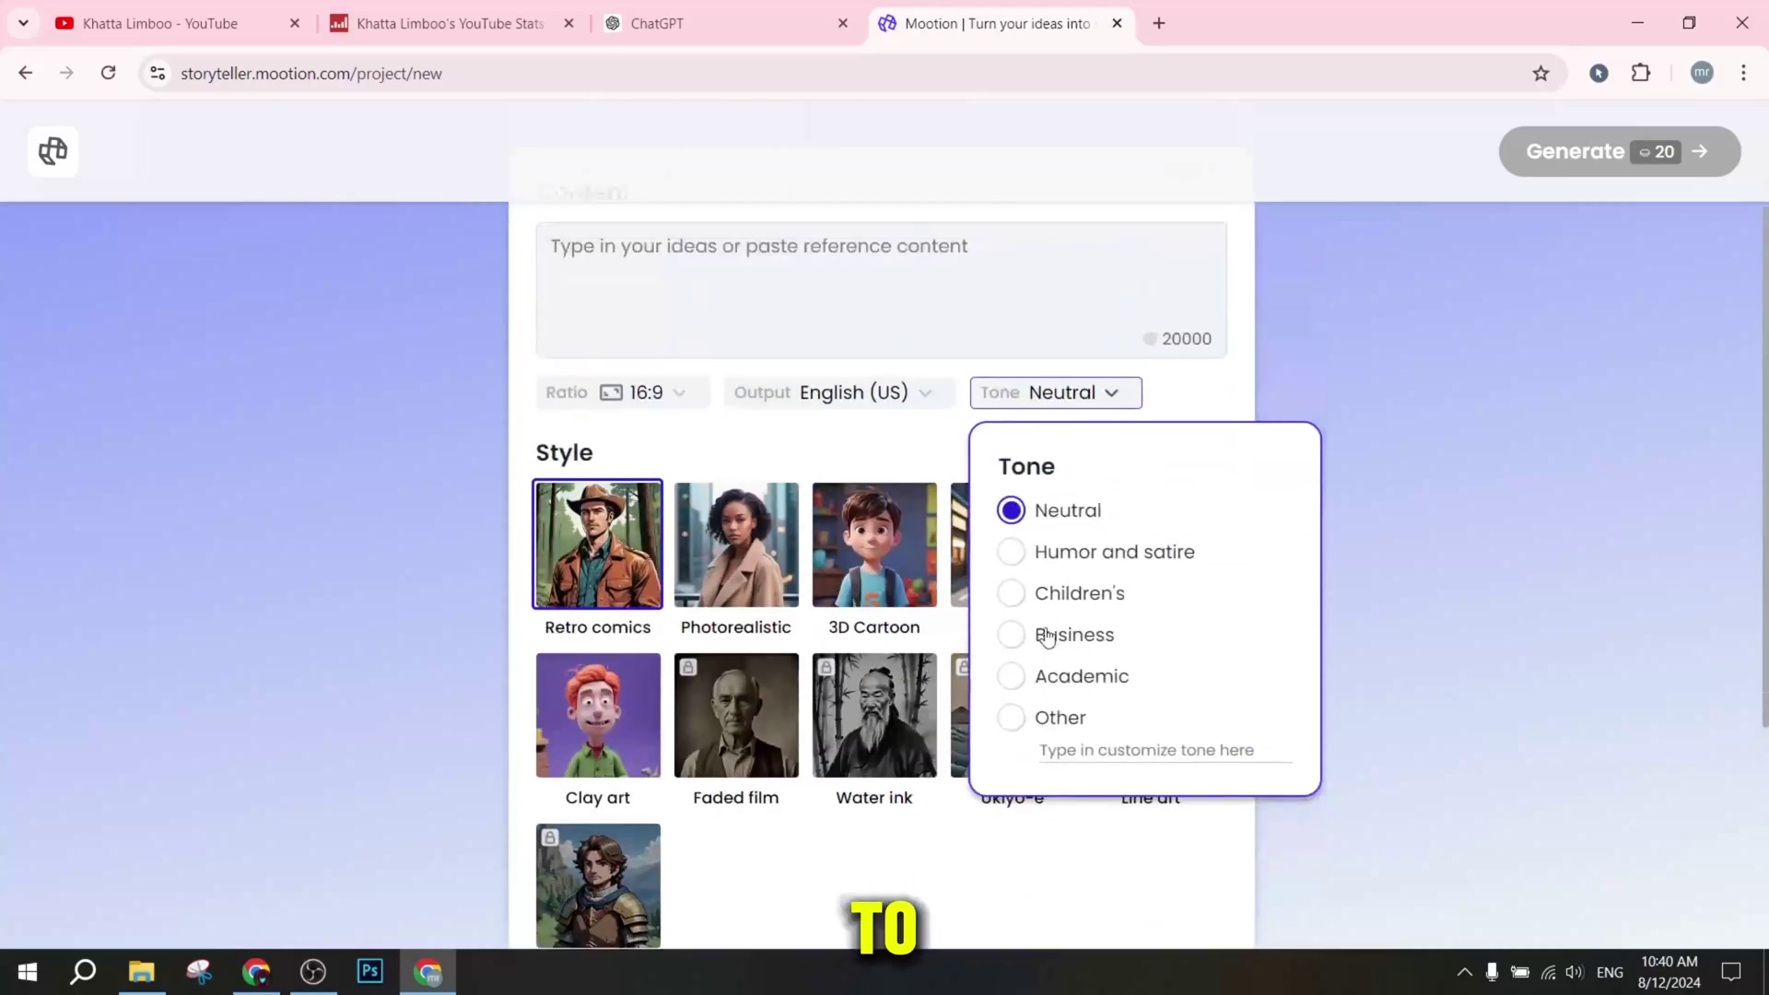
{"action": "left_click", "coordinate": [1075, 452]}
Try the 9:16 video ratio and switch back to 16:9.
{"action": "left_click", "coordinate": [679, 454]}
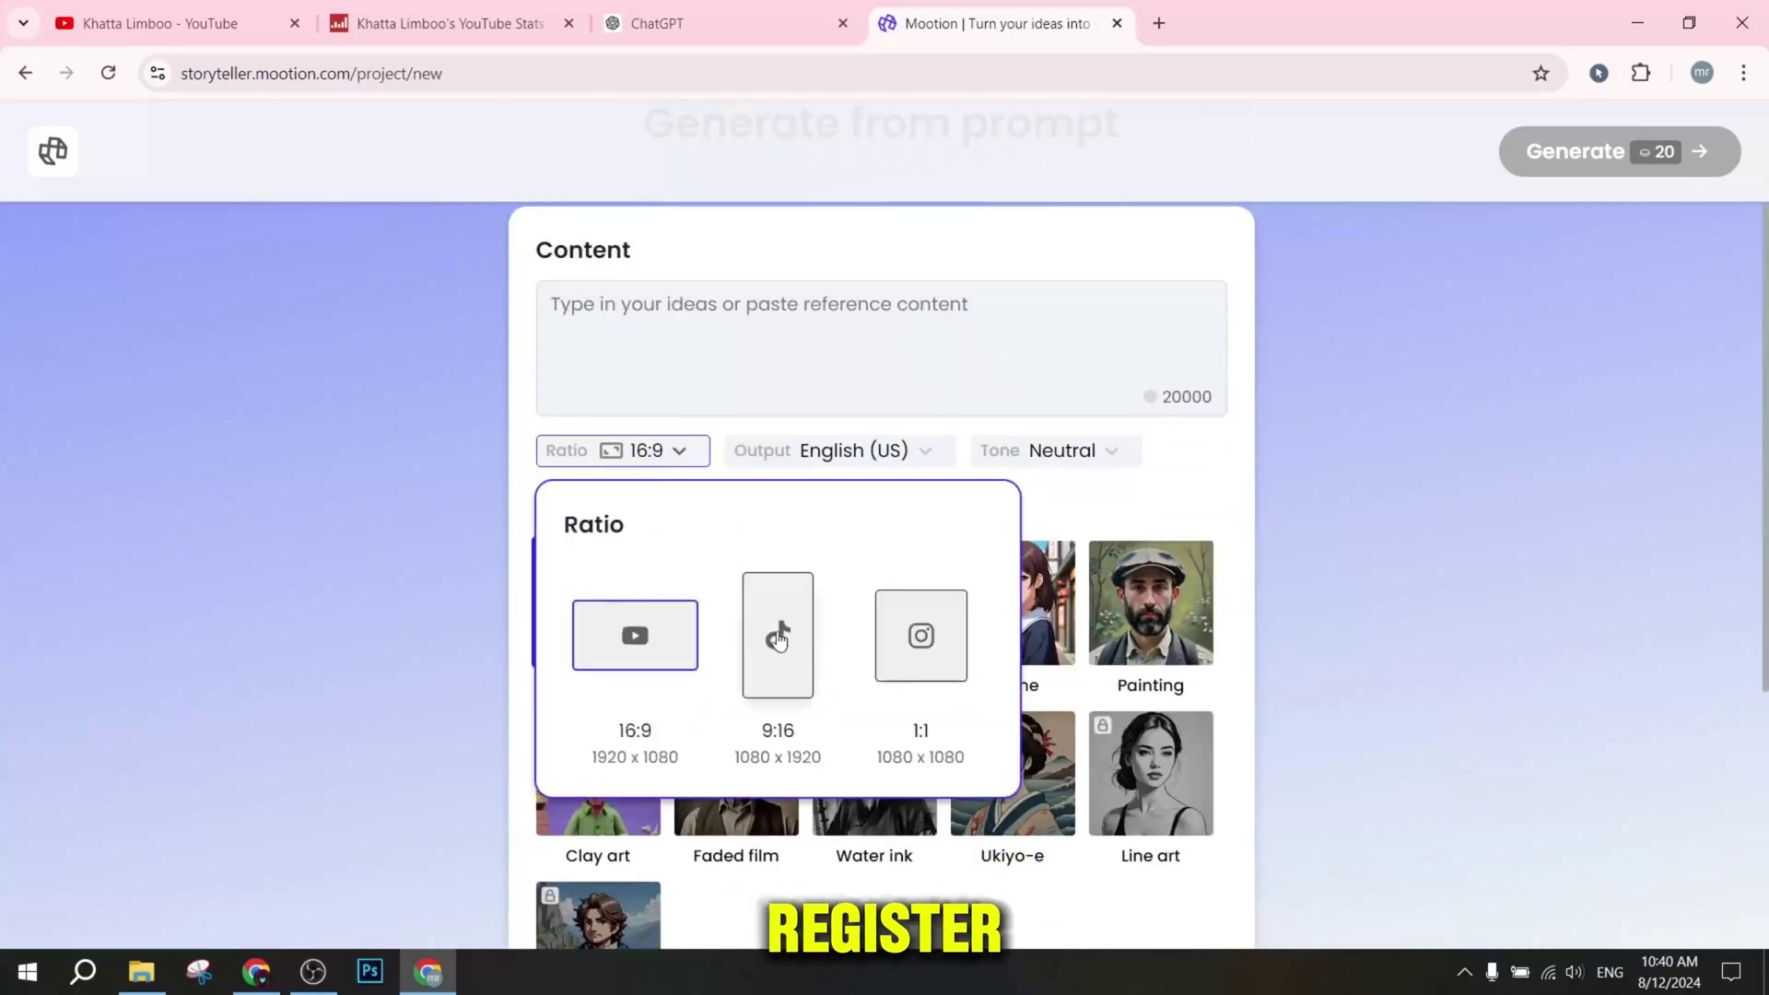
{"action": "left_click", "coordinate": [745, 660]}
{"action": "left_click", "coordinate": [675, 461]}
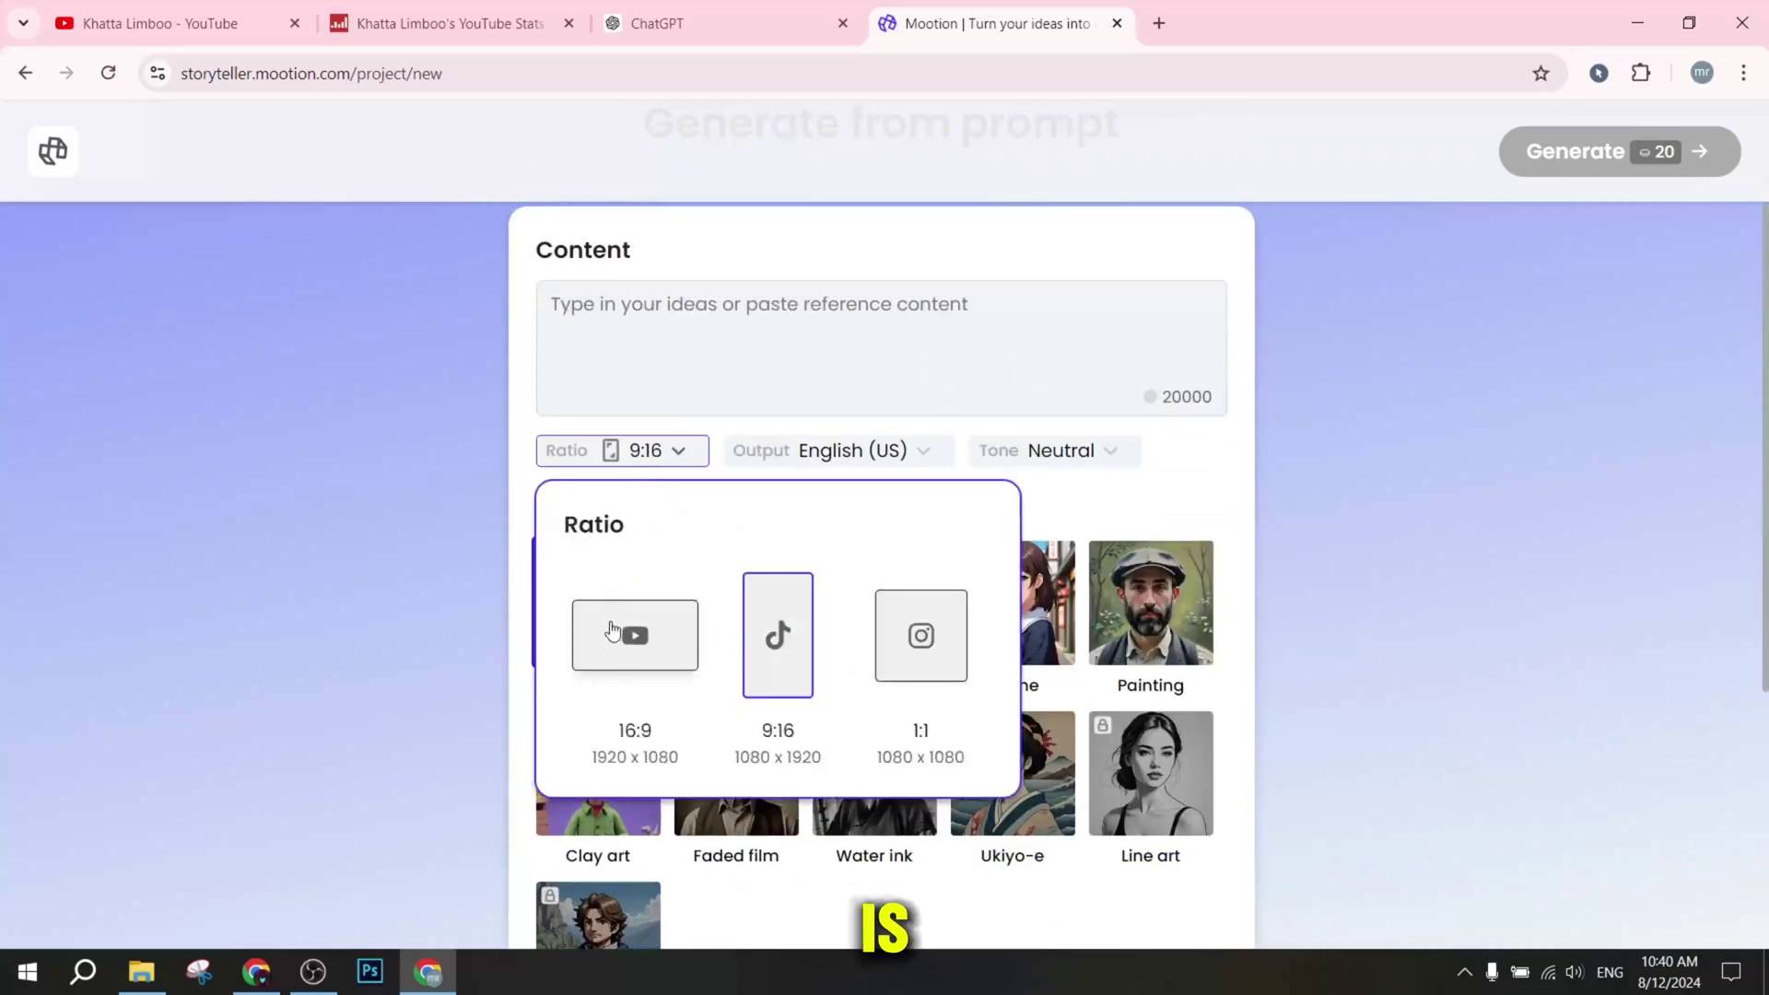
{"action": "left_click", "coordinate": [612, 636]}
{"action": "left_click", "coordinate": [634, 463]}
{"action": "scroll", "coordinate": [688, 597], "scroll_direction": "down", "scroll_amount": 1}
{"action": "left_click", "coordinate": [654, 516]}
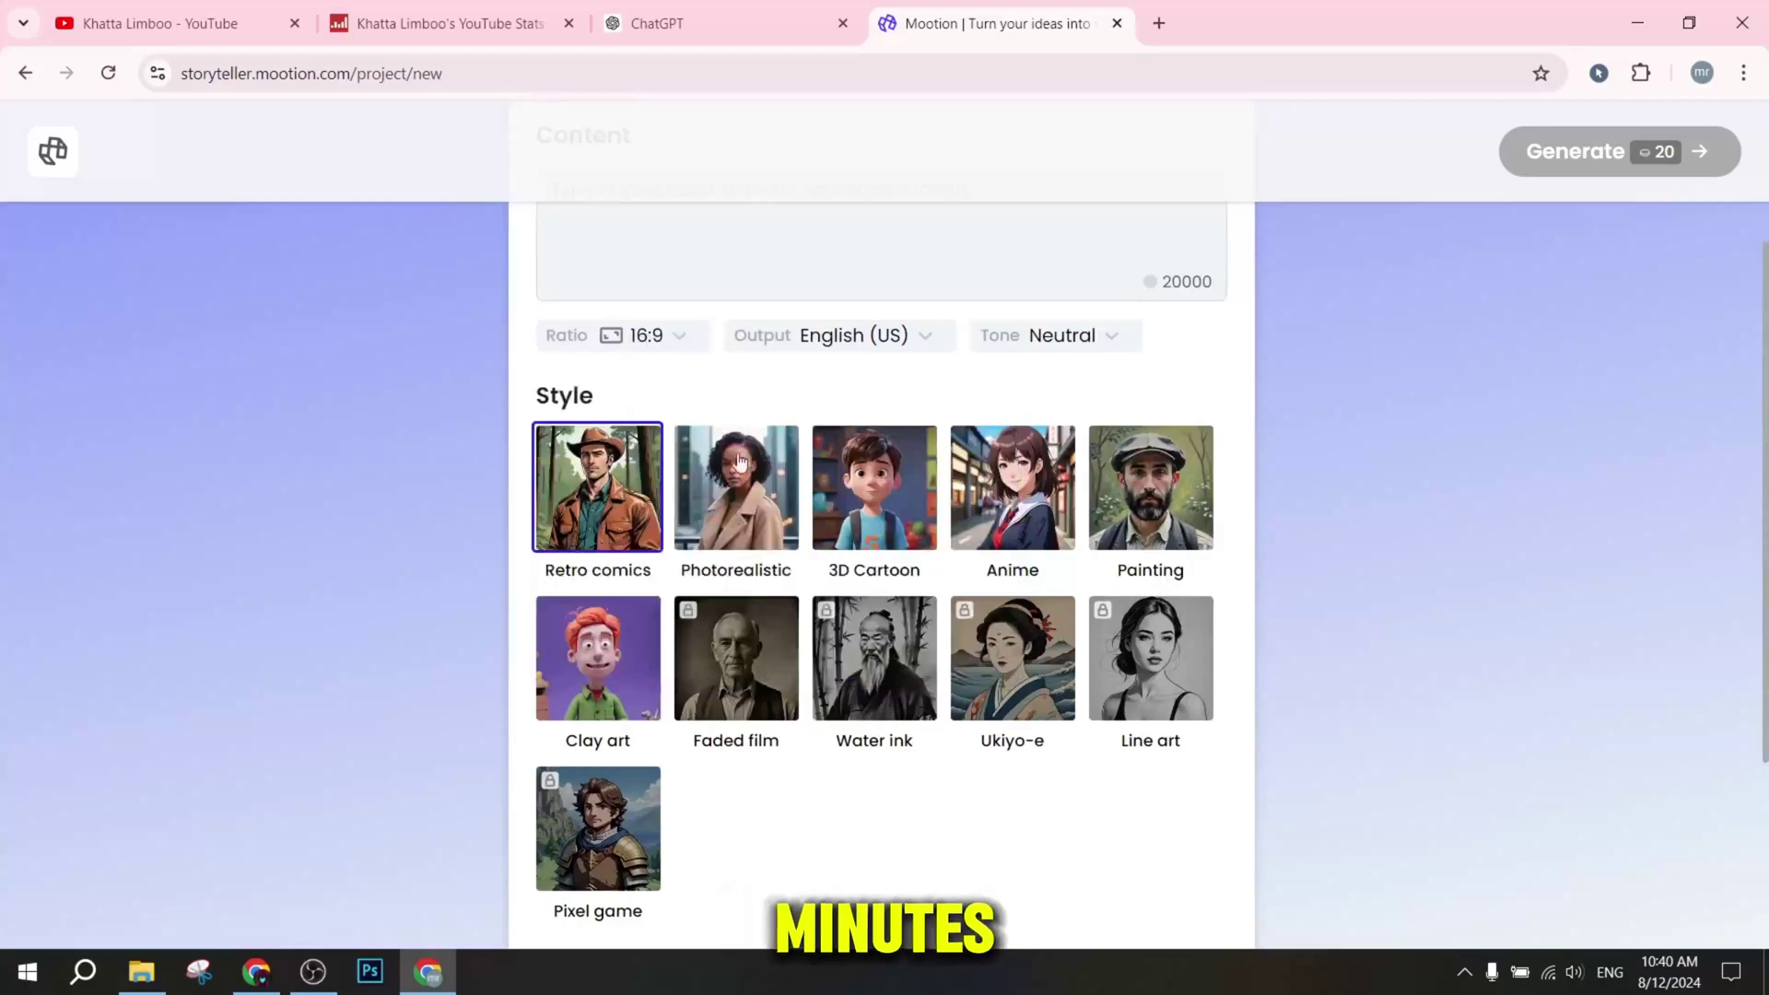
Set the video style to Painting, try the locked Line art style and dismiss the upgrade offer.
{"action": "left_click", "coordinate": [1004, 505]}
{"action": "left_click", "coordinate": [1140, 578]}
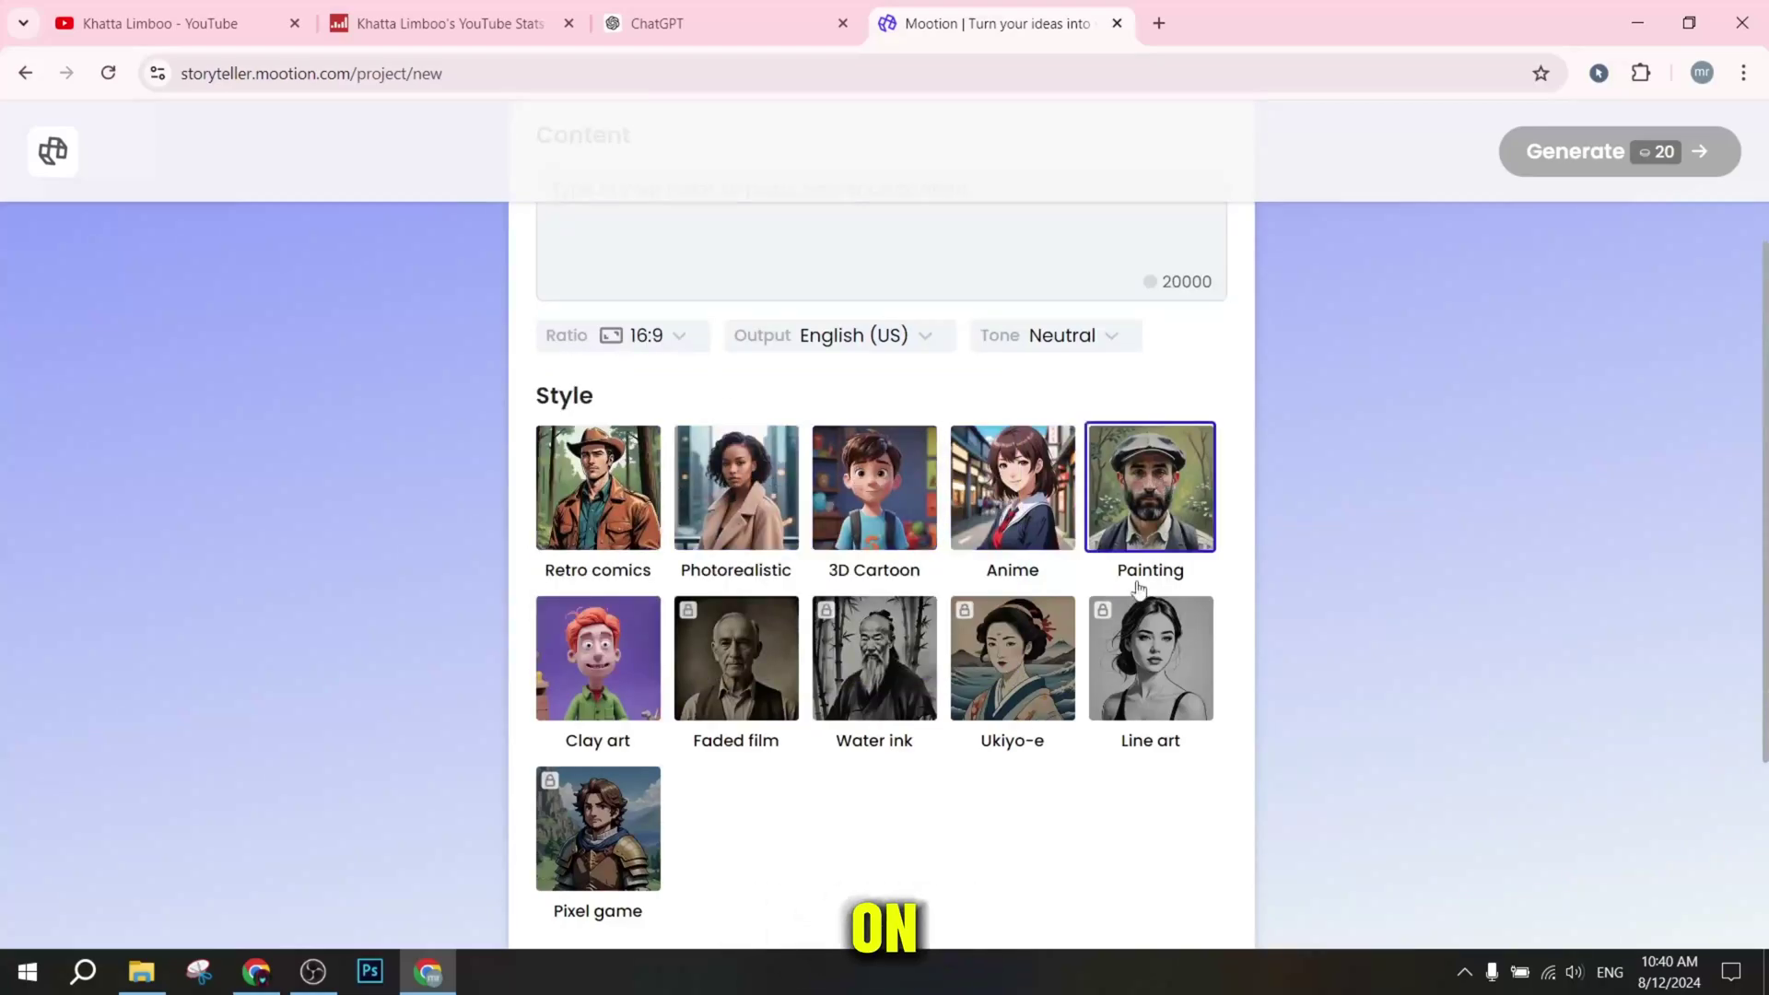
{"action": "left_click", "coordinate": [1133, 659]}
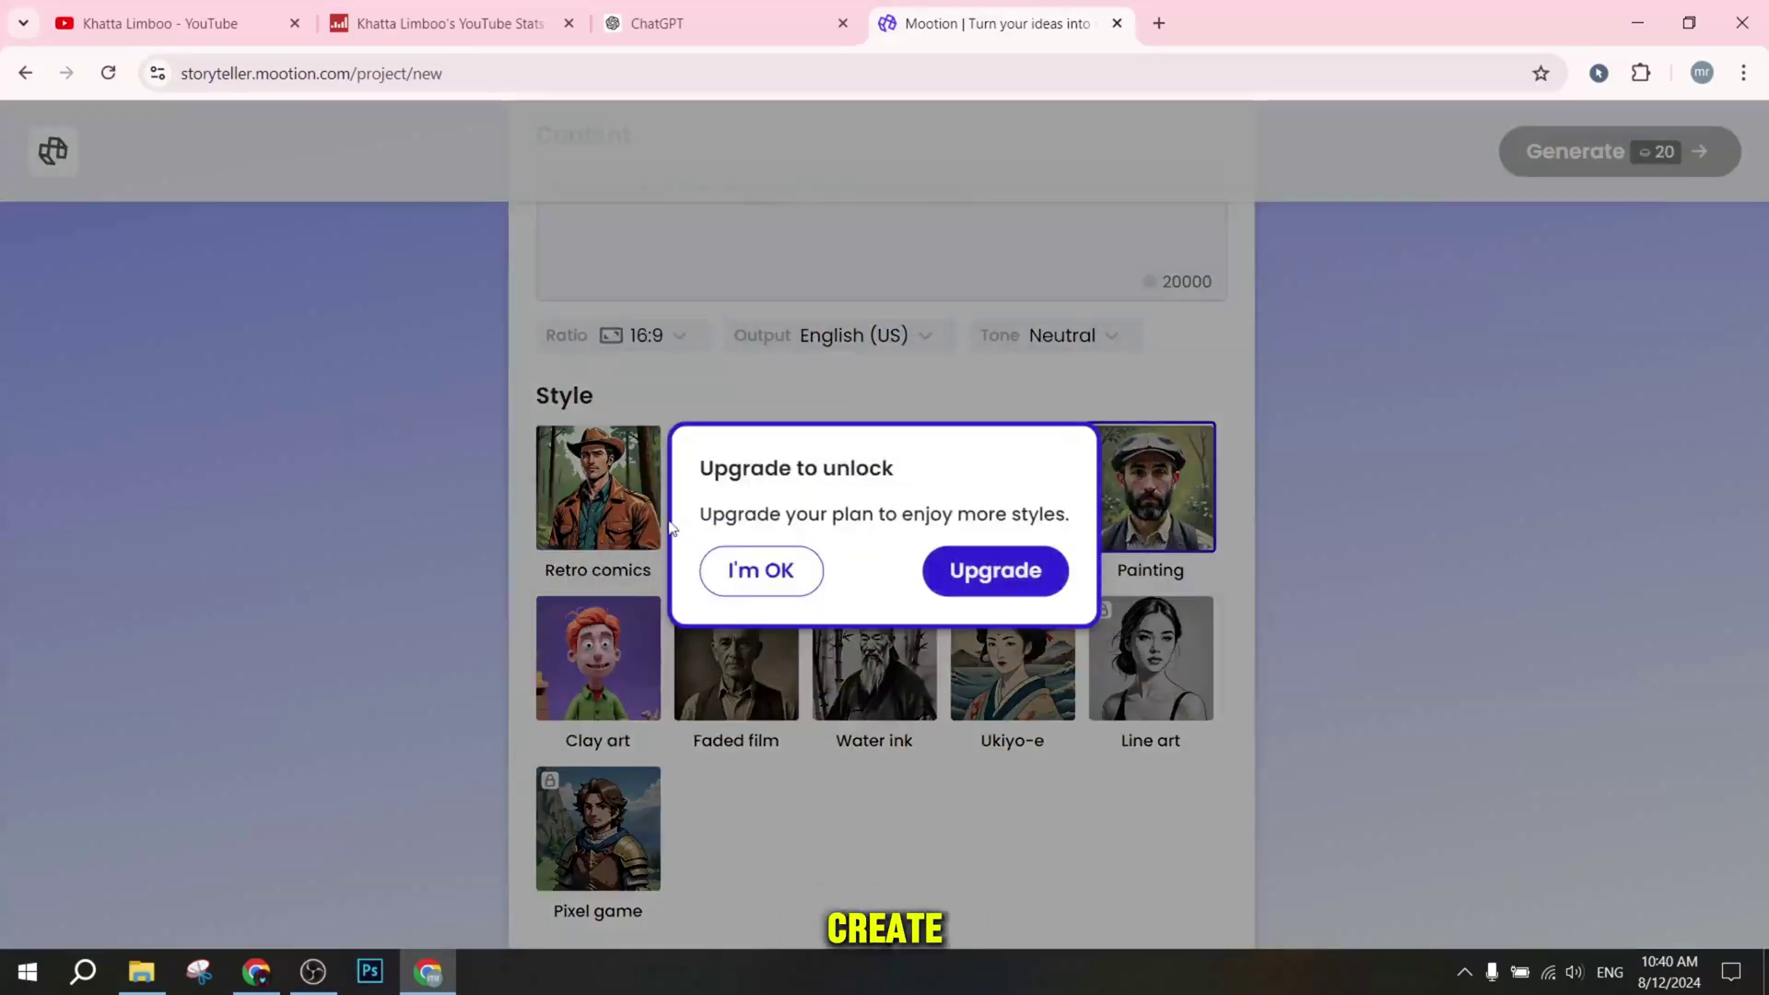
{"action": "left_click_drag", "start_coordinate": [701, 520], "coordinate": [1092, 514]}
{"action": "left_click", "coordinate": [1367, 594]}
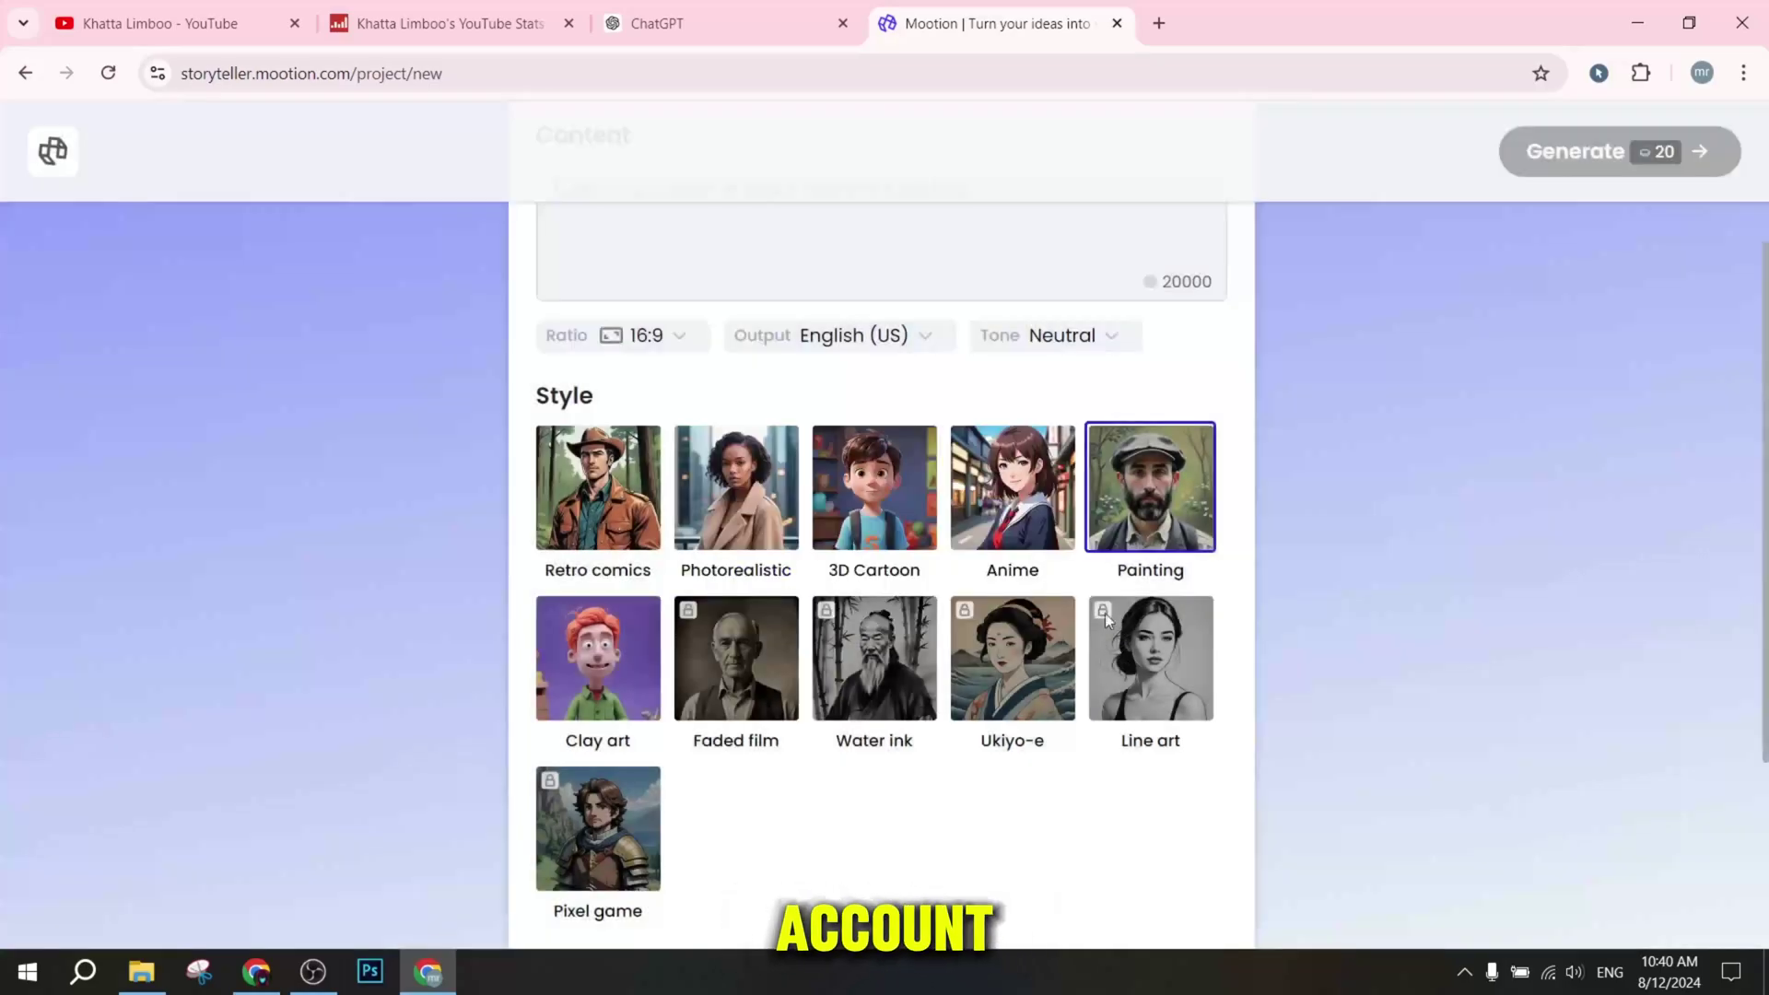
Try the Clay art and Retro comics styles and set the video style to 3D Cartoon.
{"action": "left_click", "coordinate": [606, 663]}
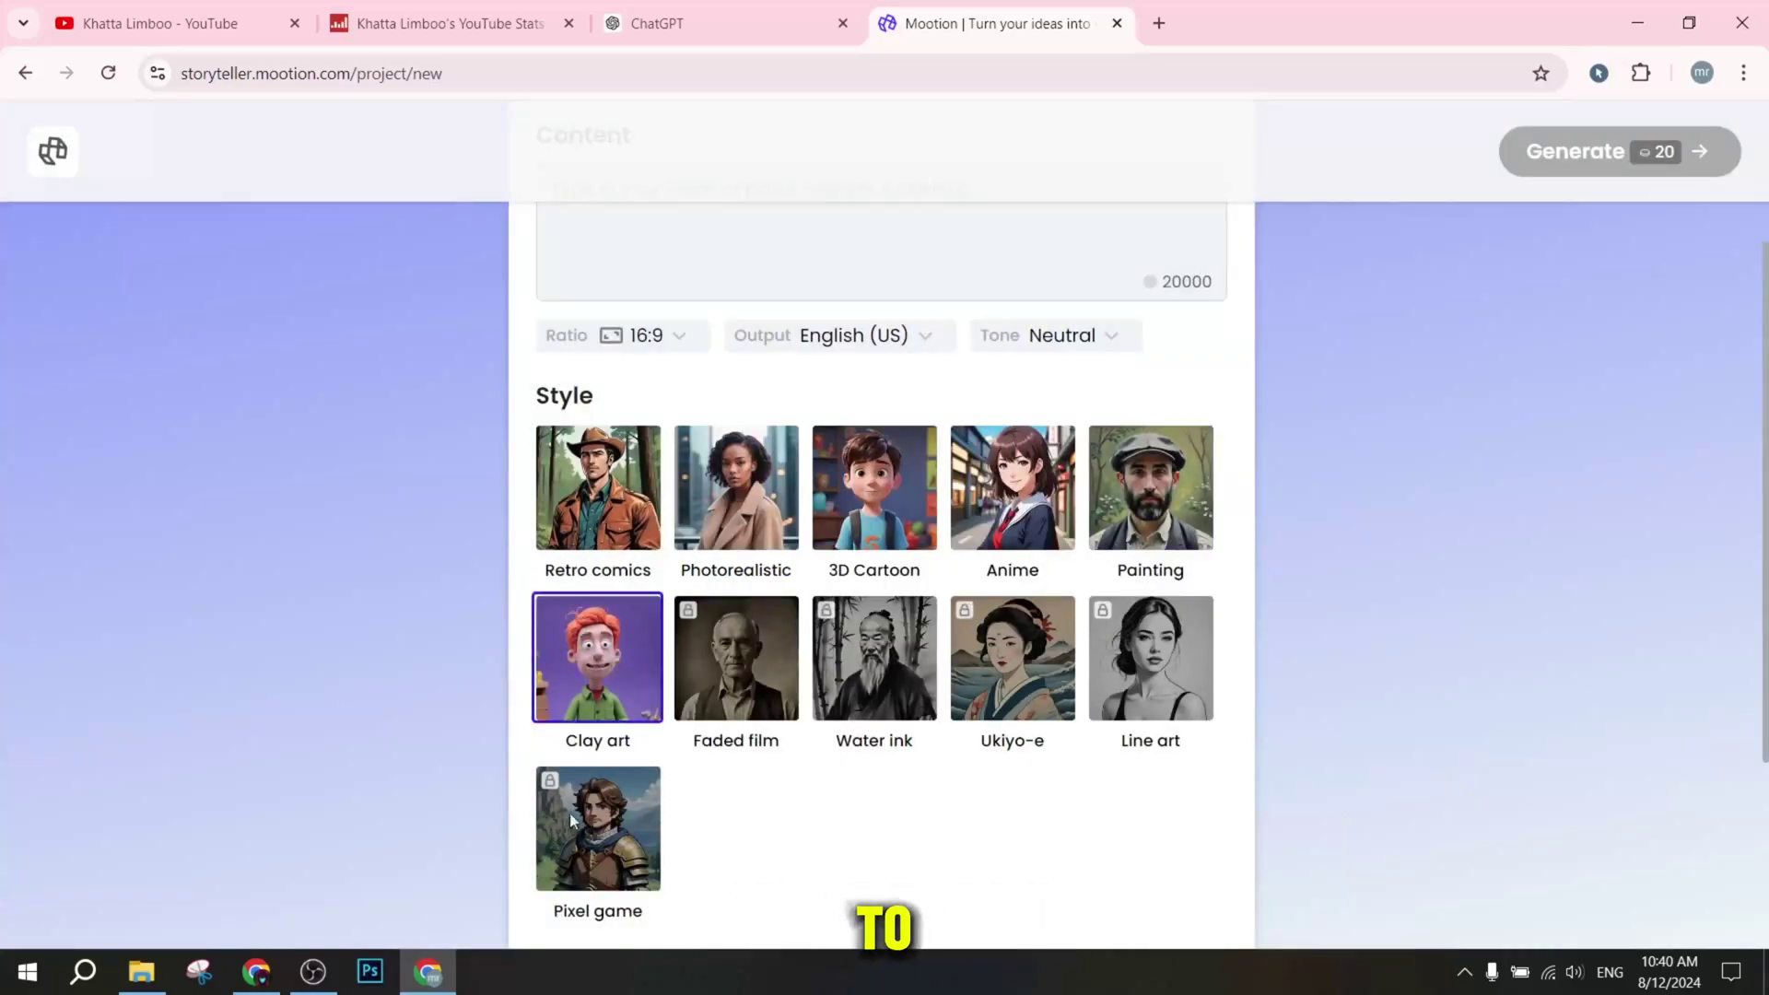
{"action": "left_click", "coordinate": [870, 508]}
{"action": "left_click", "coordinate": [603, 493]}
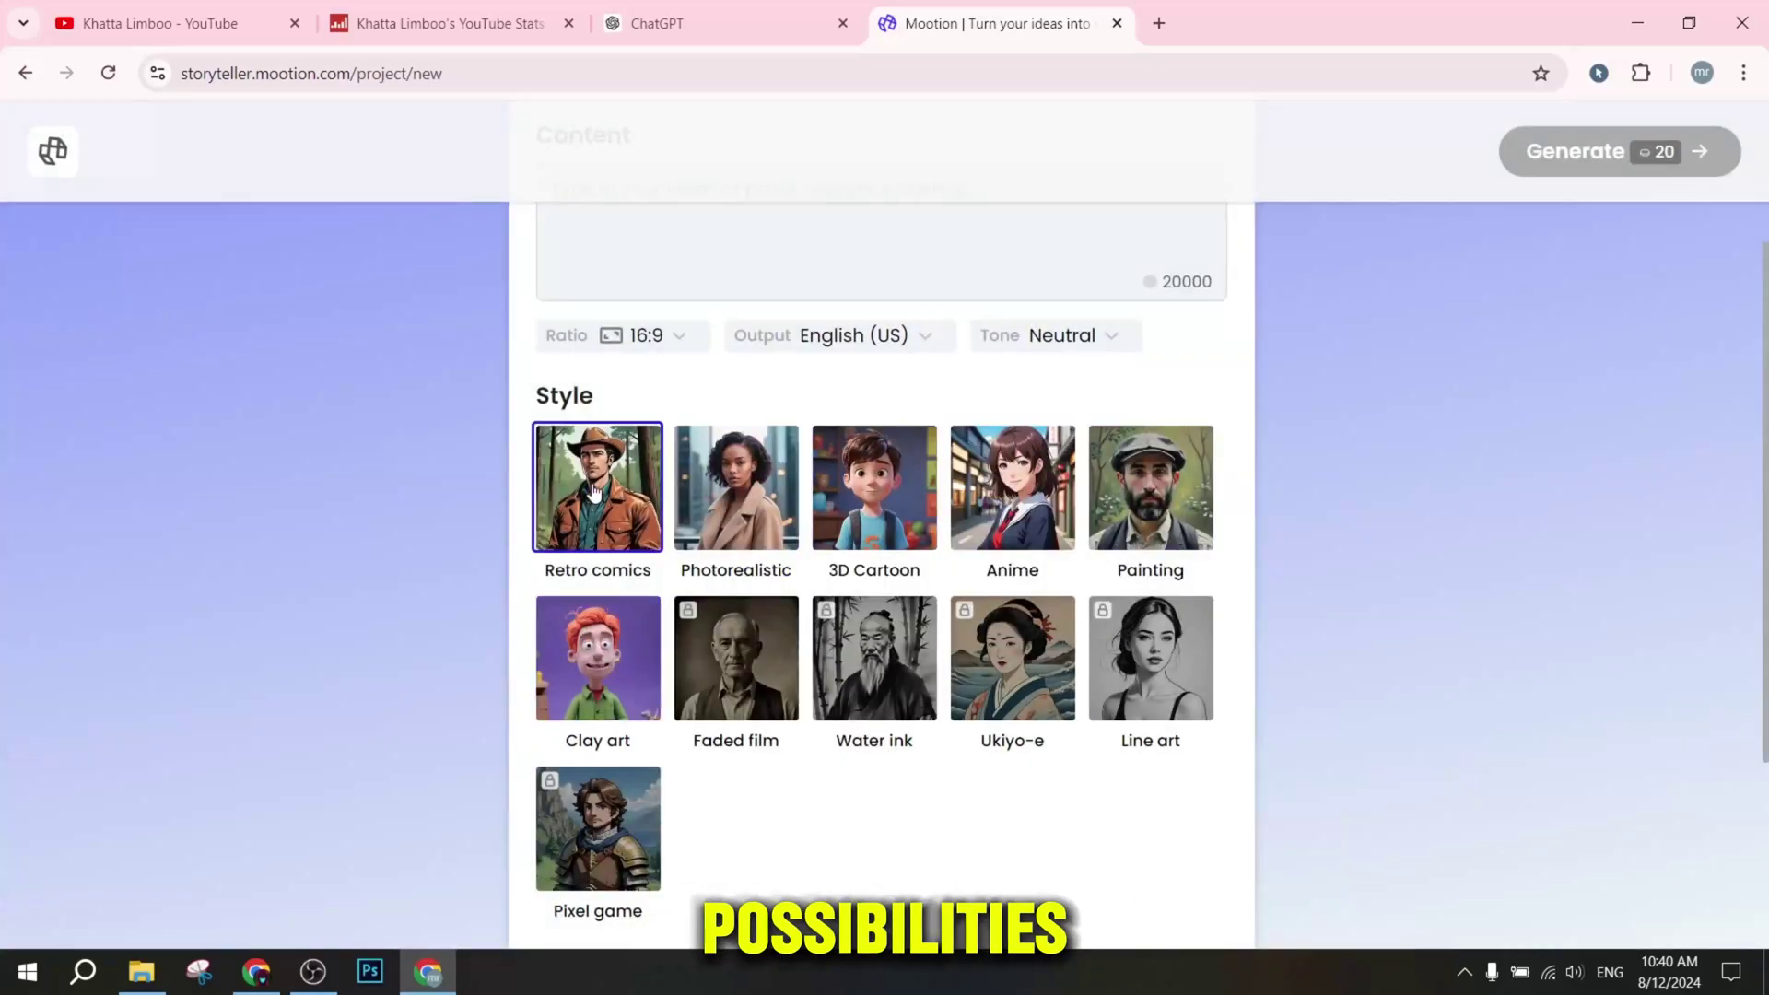
{"action": "left_click", "coordinate": [893, 496]}
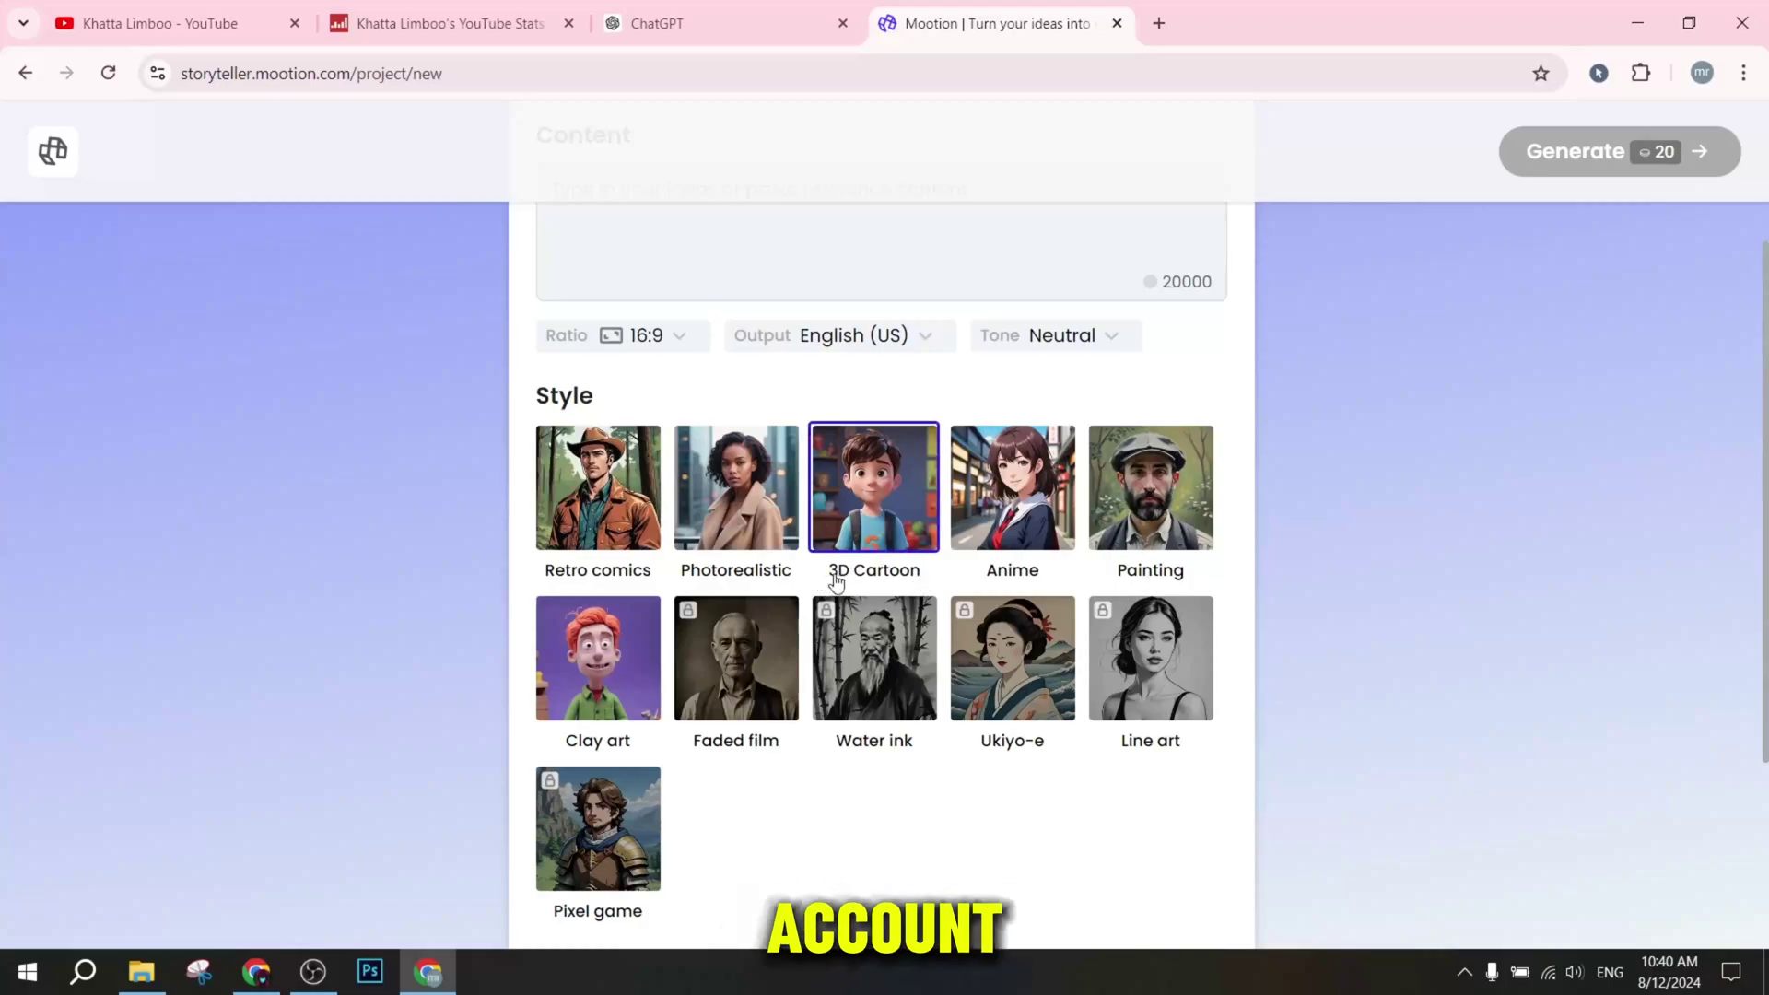
Copy the five Key Elements, from Introduction to Music and Narration, out of the prompt written by ChatGPT.
{"action": "scroll", "coordinate": [748, 590], "scroll_direction": "up", "scroll_amount": 2}
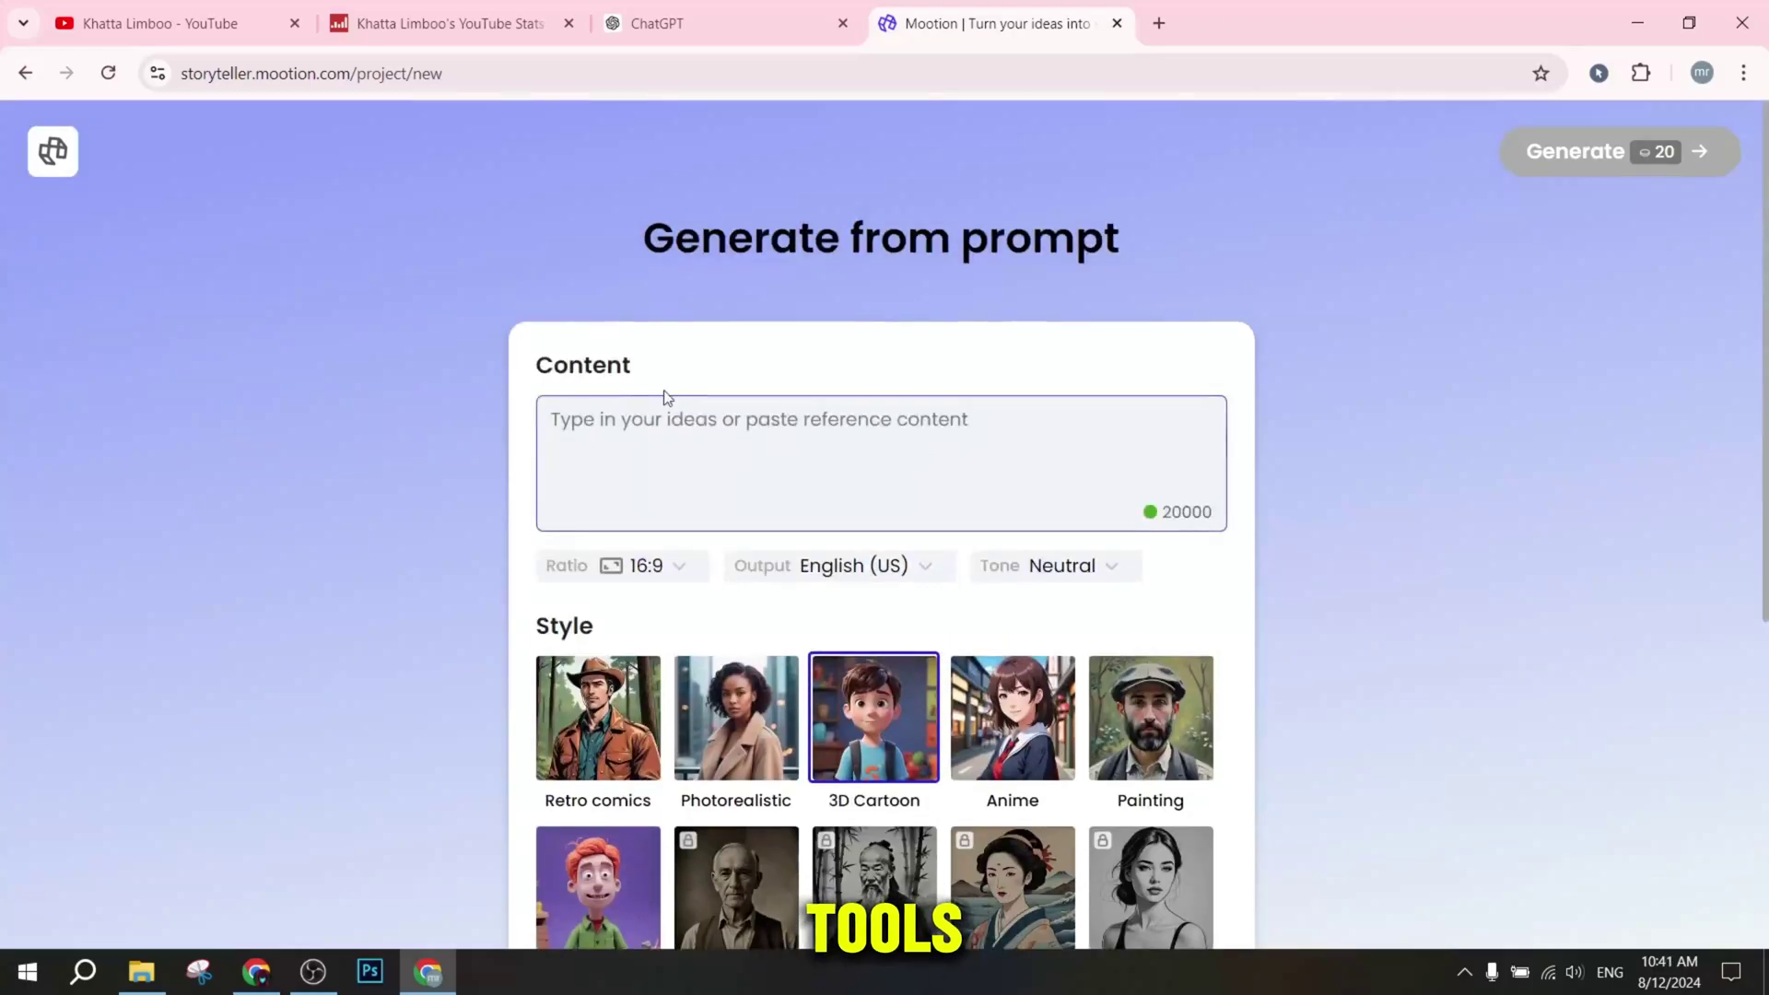
{"action": "left_click", "coordinate": [783, 23]}
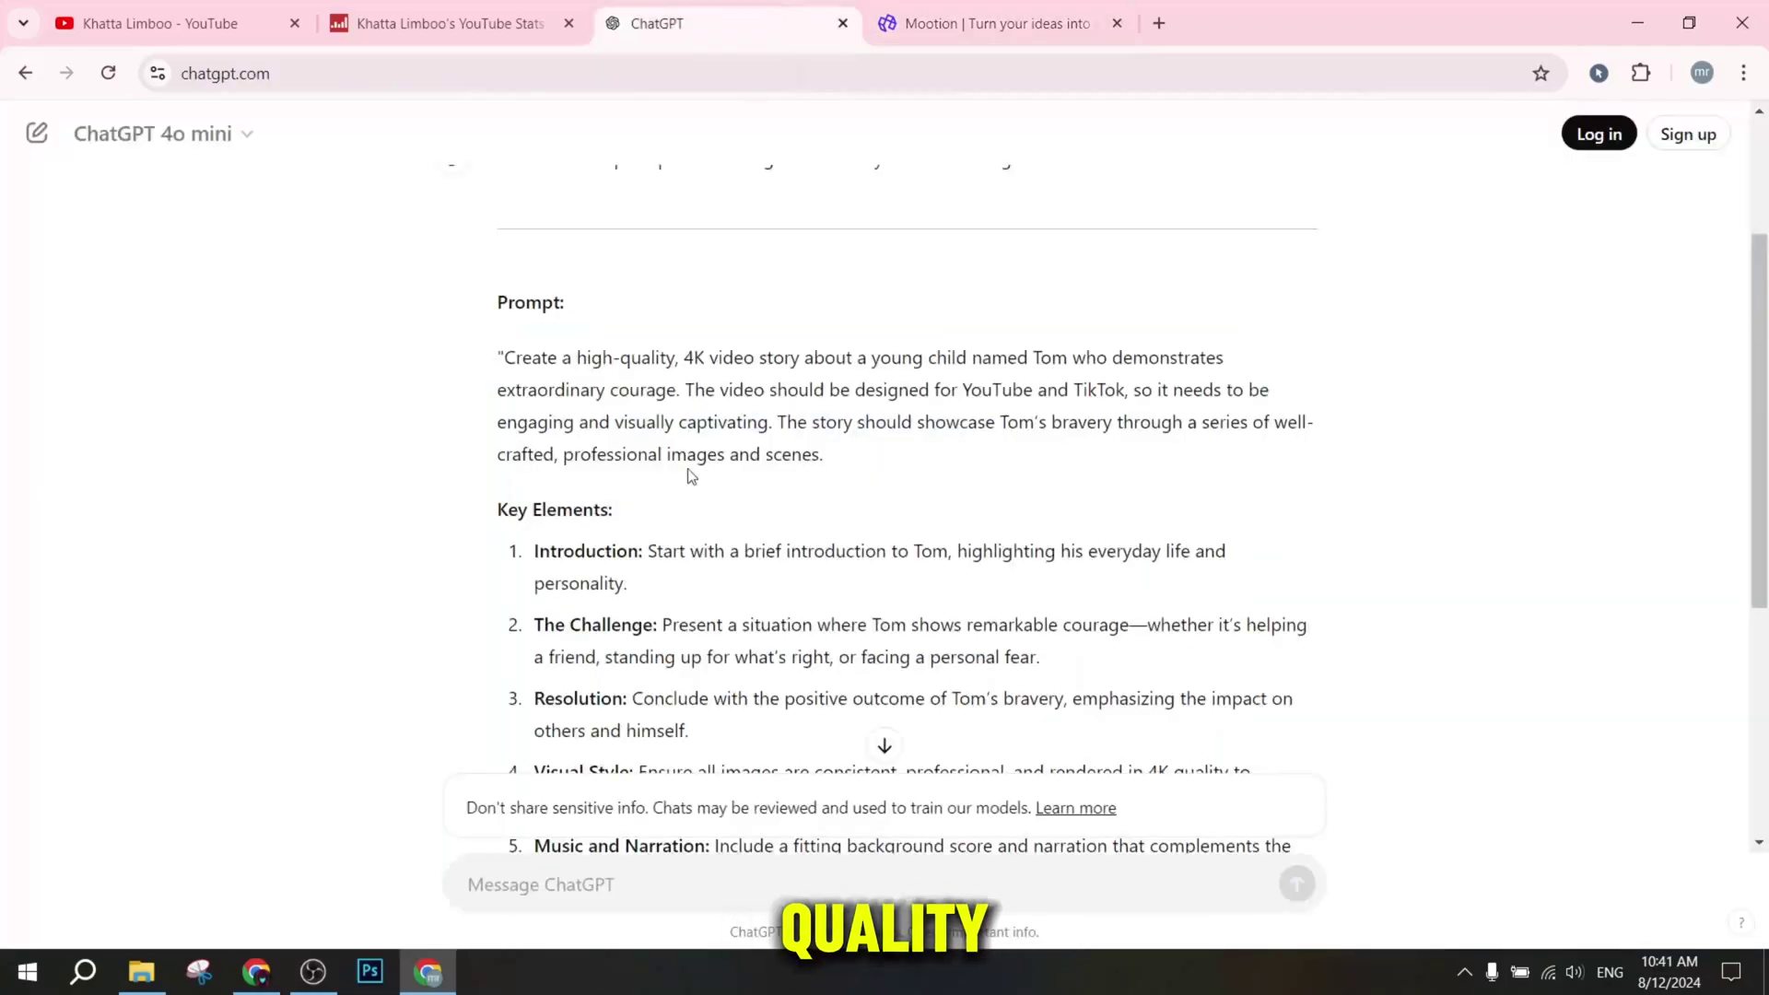
{"action": "scroll", "coordinate": [675, 473], "scroll_direction": "up", "scroll_amount": 2}
{"action": "scroll", "coordinate": [695, 473], "scroll_direction": "down", "scroll_amount": 4}
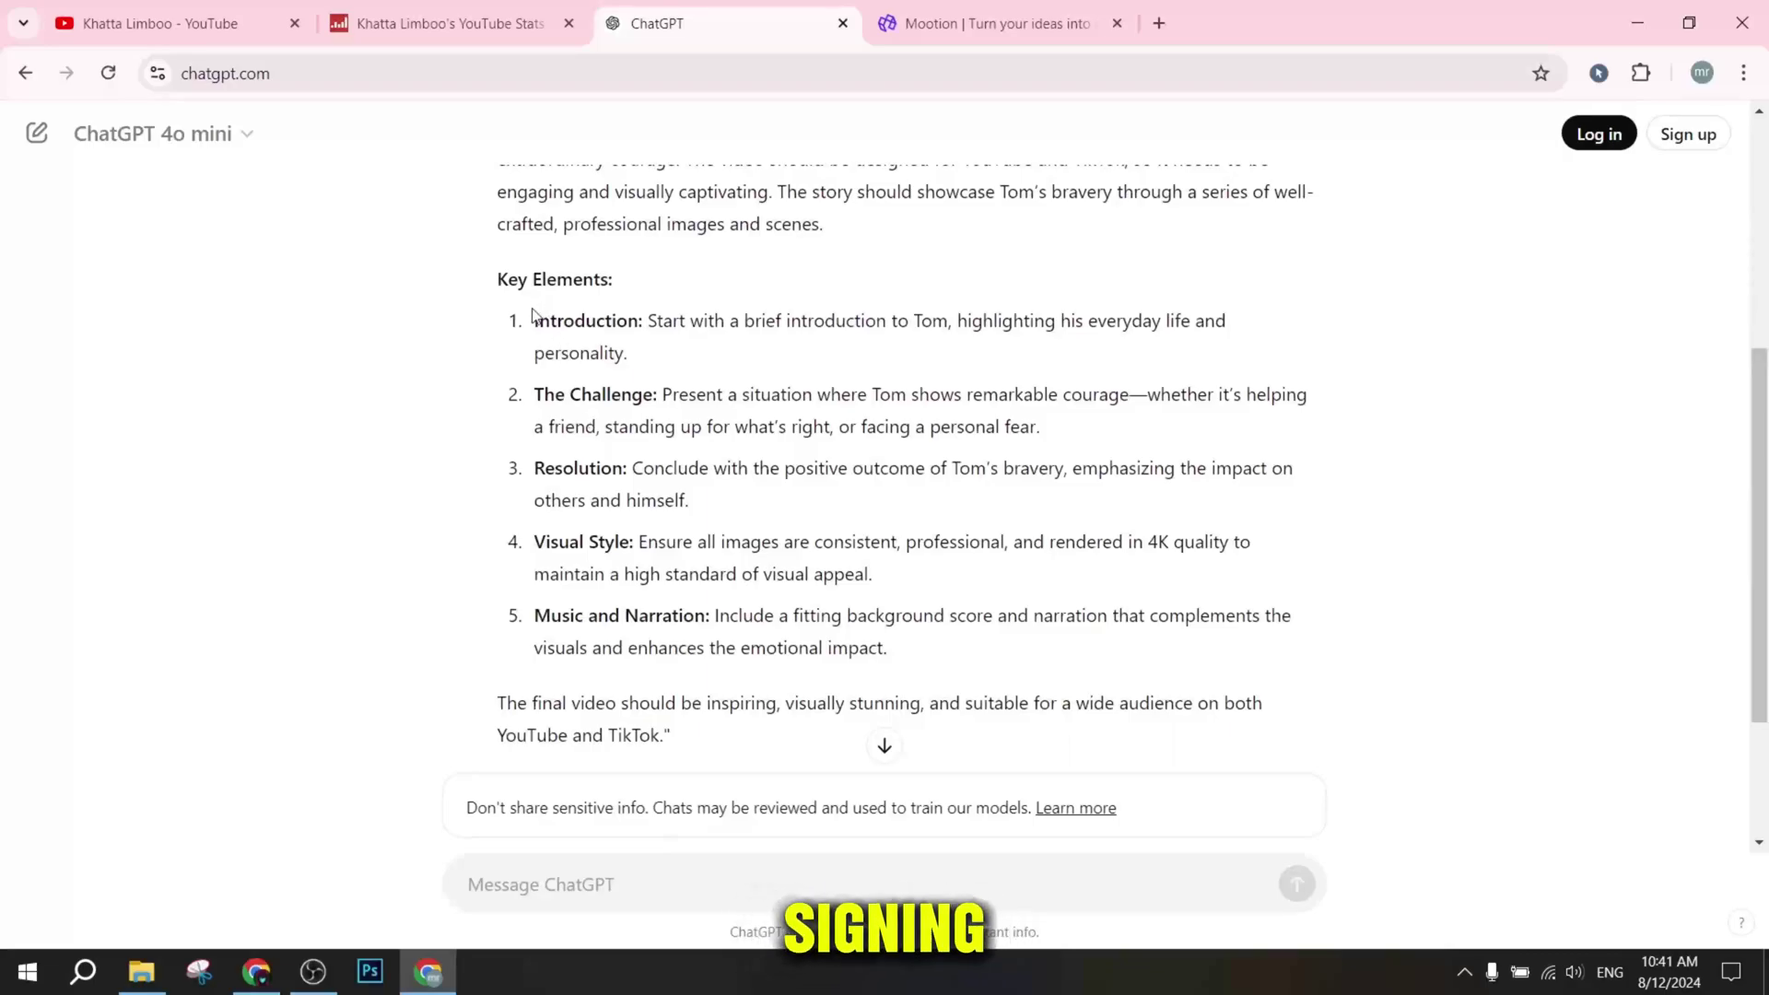
{"action": "left_click_drag", "start_coordinate": [532, 315], "coordinate": [837, 639]}
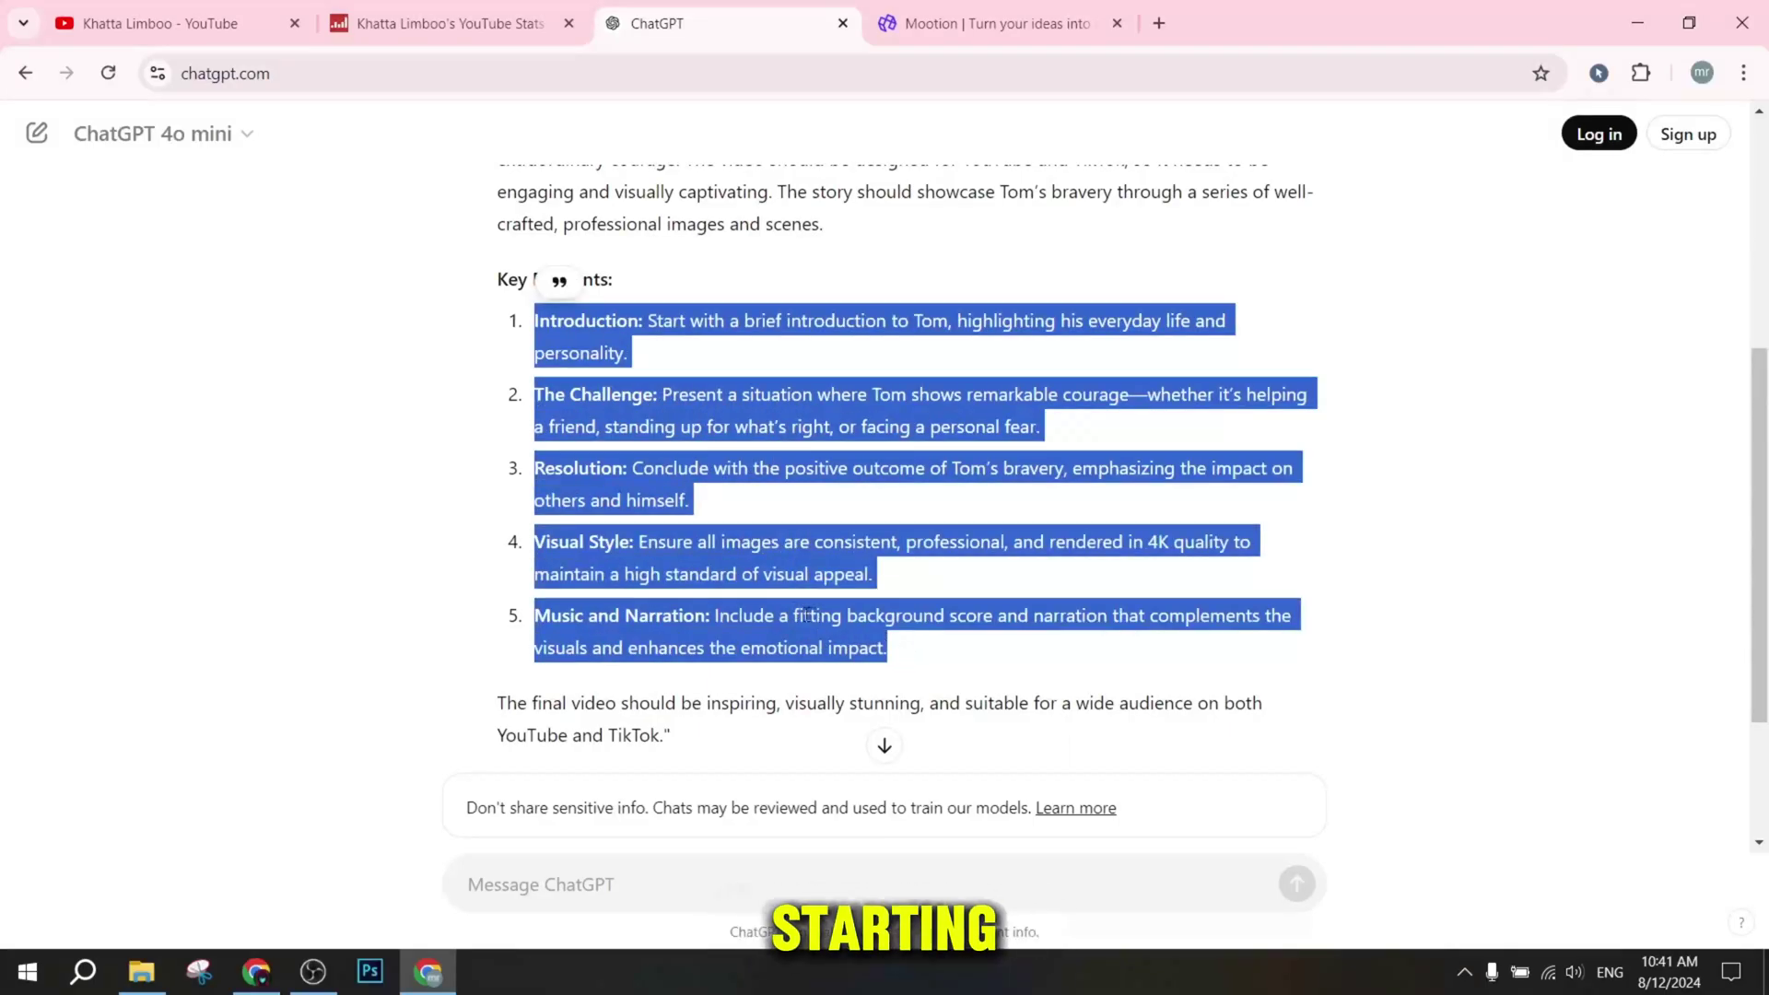
{"action": "right_click", "coordinate": [807, 614]}
{"action": "left_click", "coordinate": [834, 637]}
Paste the copied Key Elements into the content box of the new Mootion project.
{"action": "left_click", "coordinate": [981, 23]}
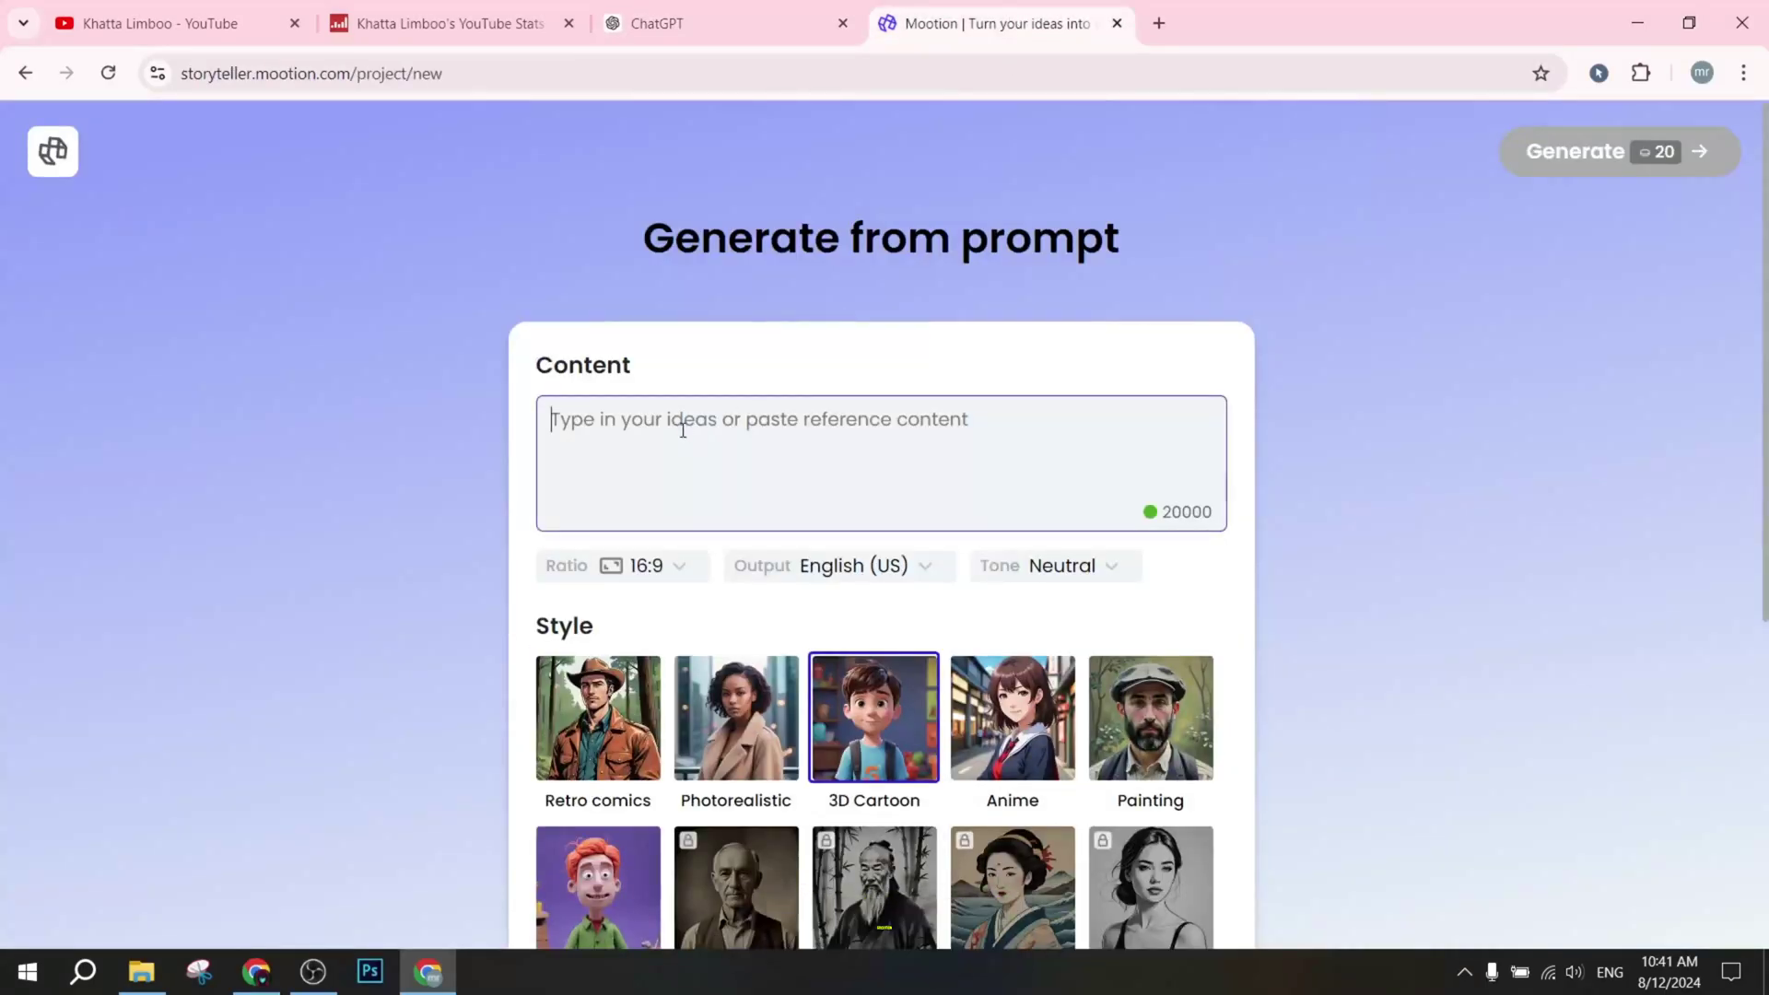
{"action": "key", "text": "ctrl+v"}
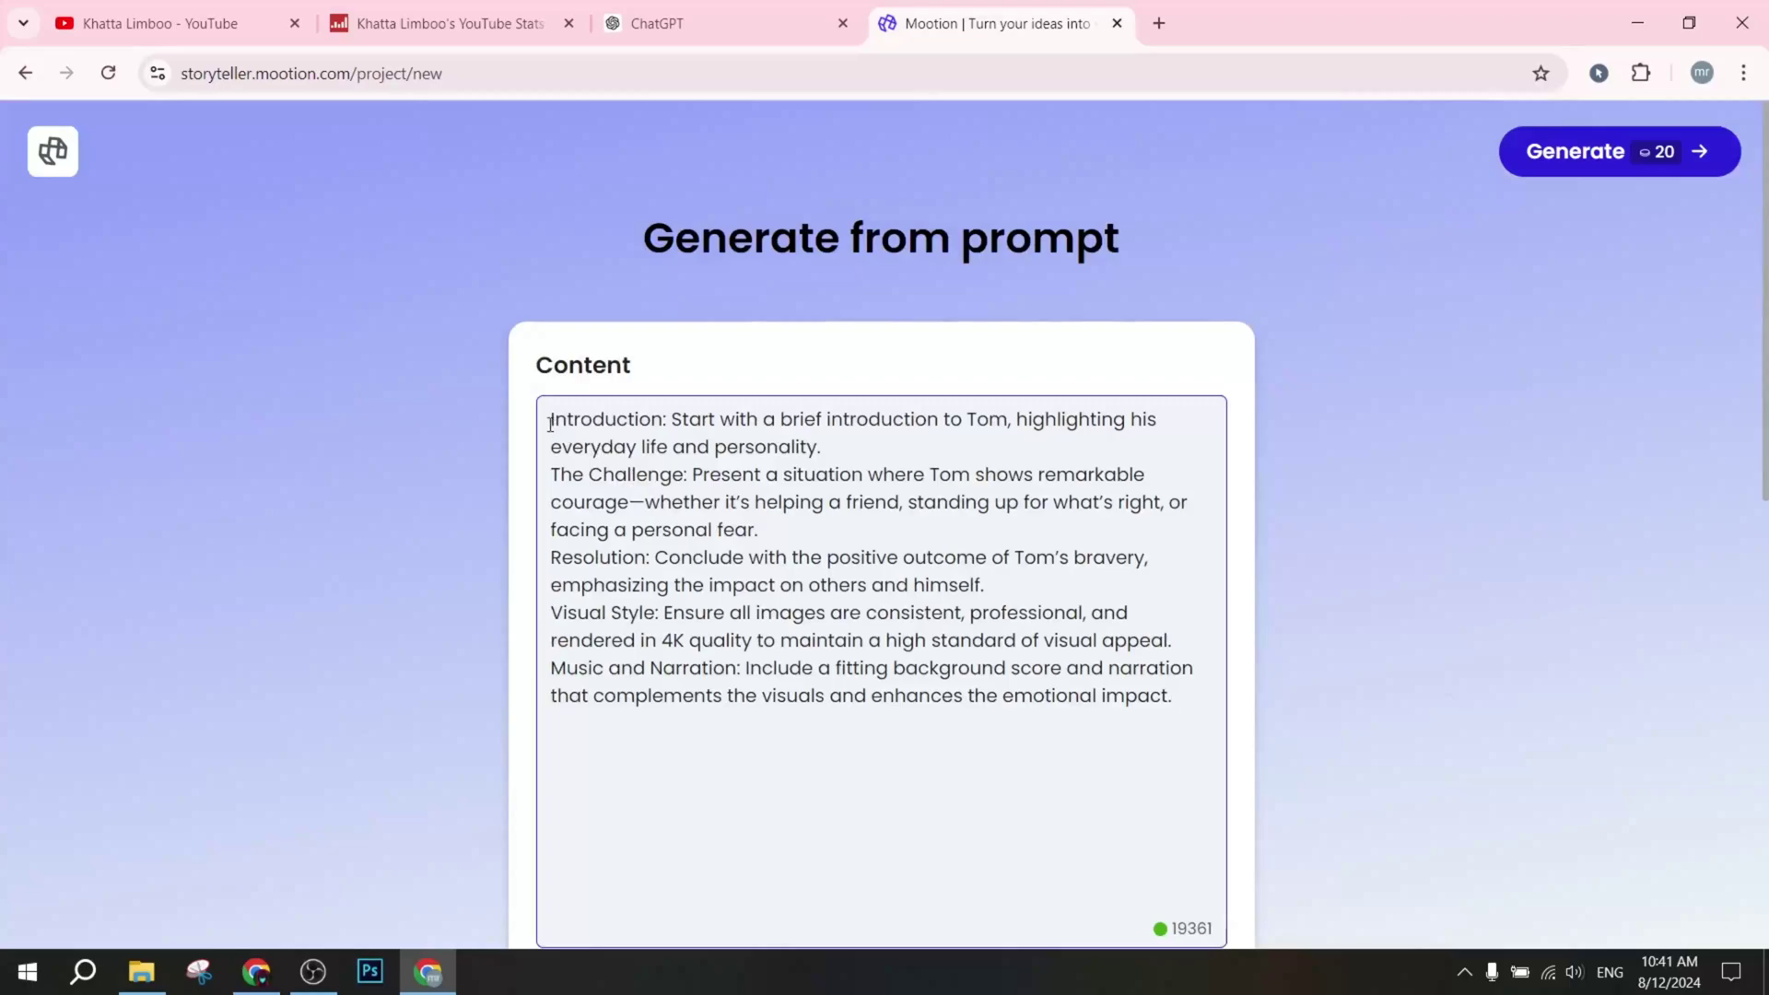
{"action": "left_click_drag", "start_coordinate": [550, 424], "coordinate": [1143, 695]}
Browse the Surprise me ideas and try "10 motivational quotes trending on social media" as the content.
{"action": "scroll", "coordinate": [1188, 730], "scroll_direction": "down", "scroll_amount": 3}
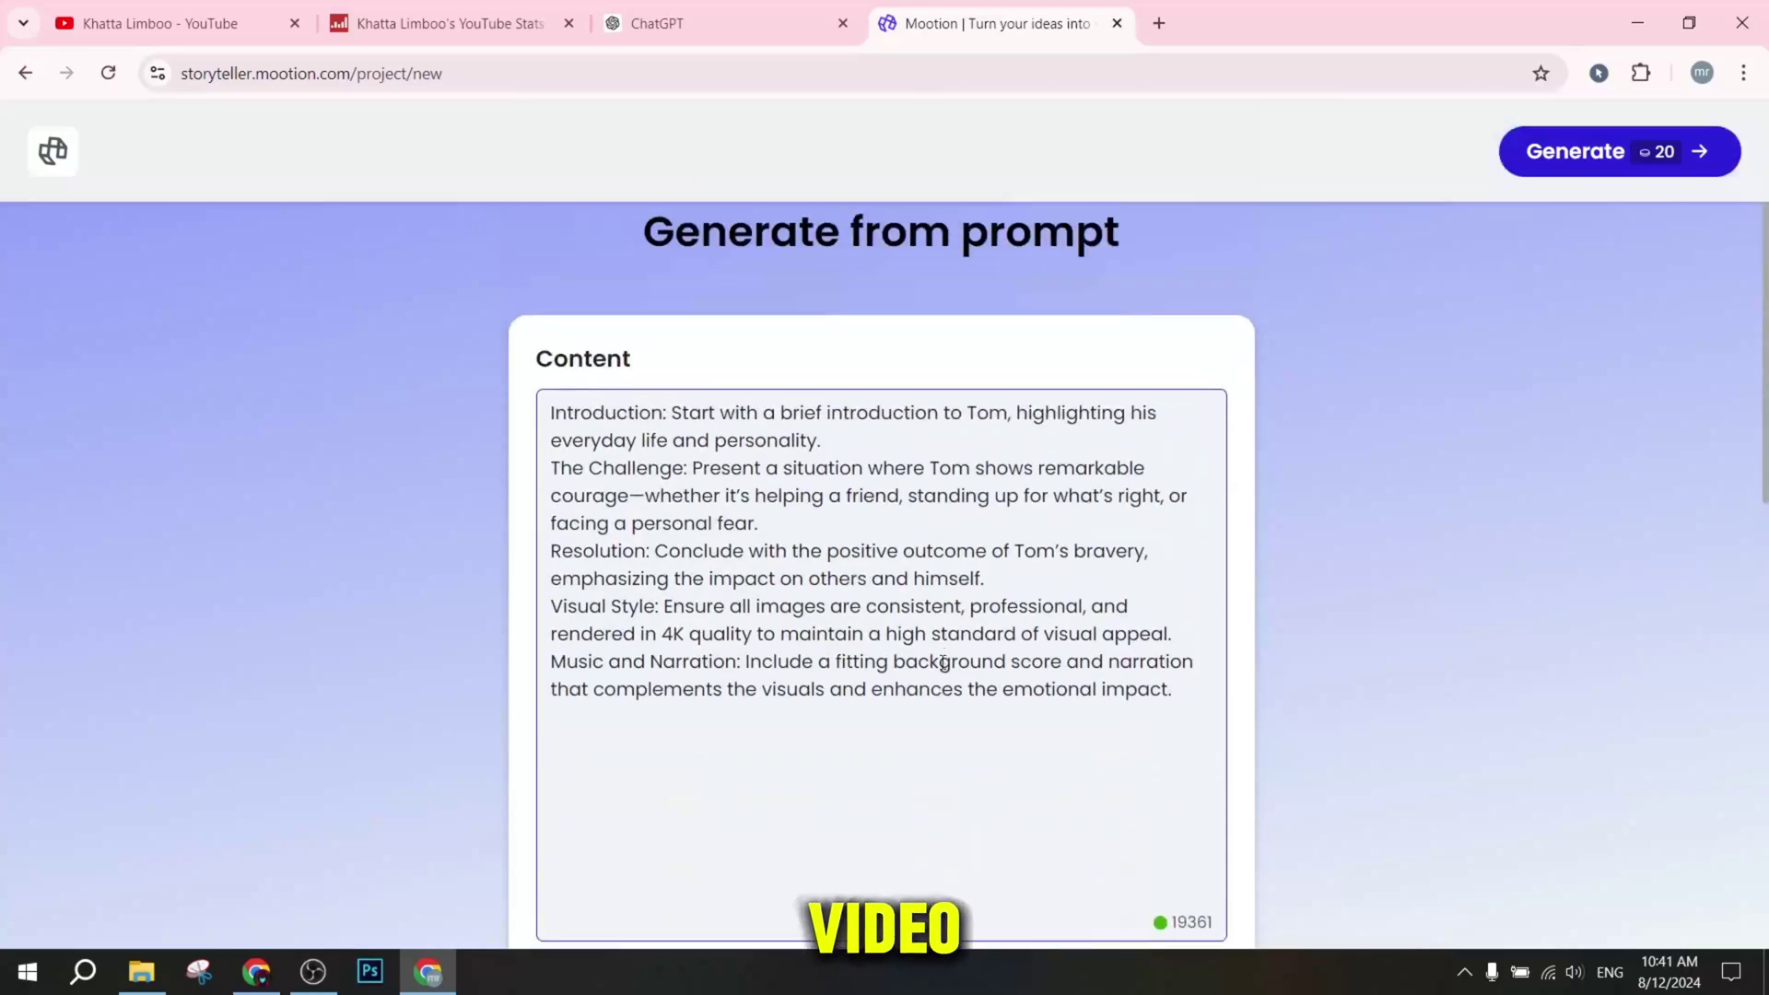
{"action": "scroll", "coordinate": [889, 571], "scroll_direction": "down", "scroll_amount": 5}
{"action": "scroll", "coordinate": [931, 571], "scroll_direction": "down", "scroll_amount": 4}
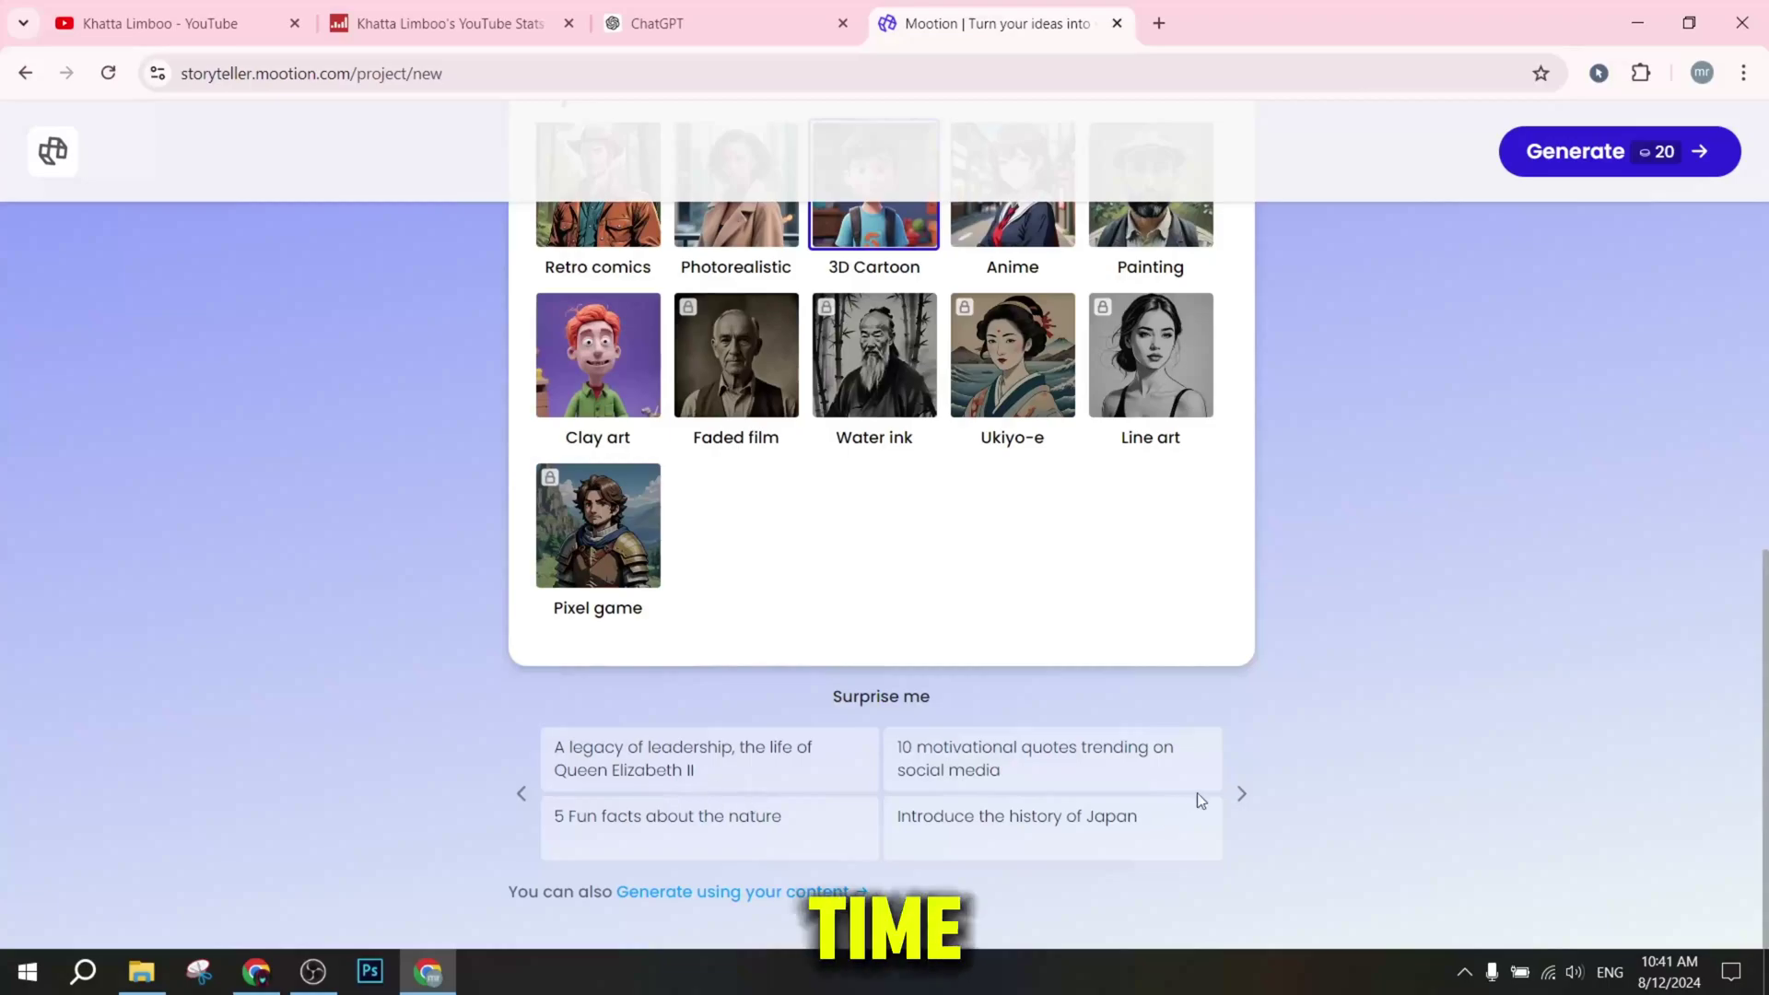
{"action": "left_click", "coordinate": [1241, 793]}
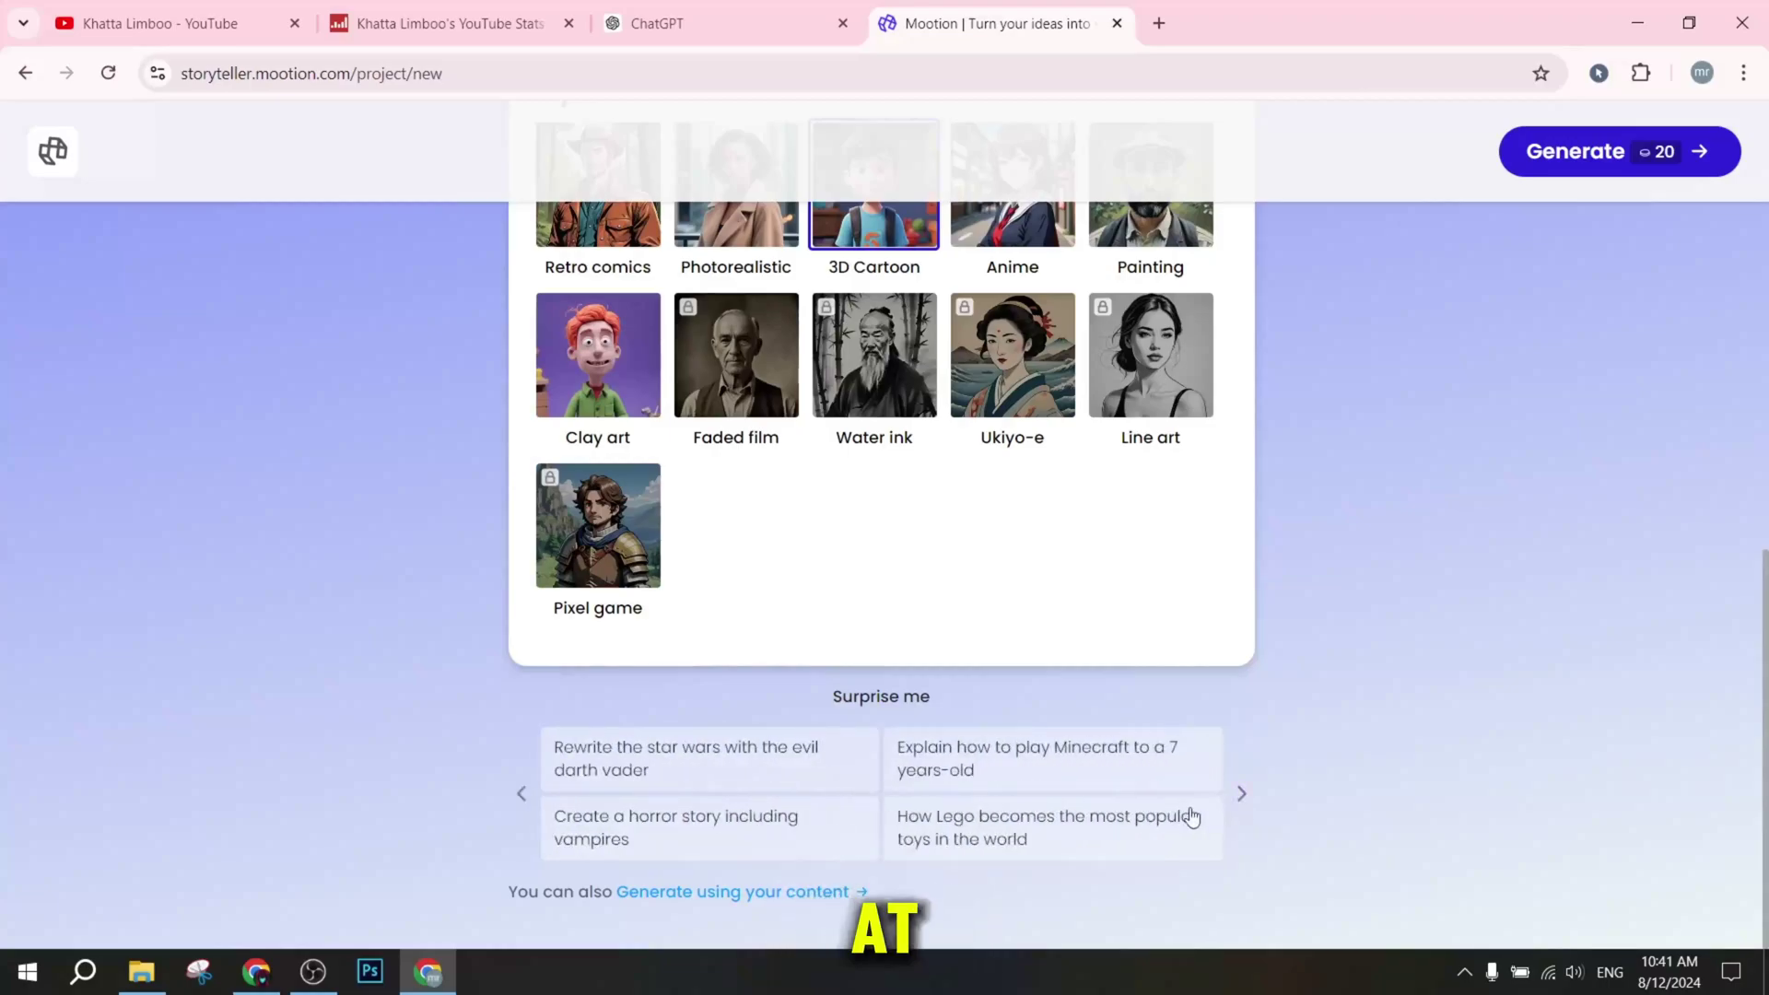
{"action": "left_click", "coordinate": [521, 794]}
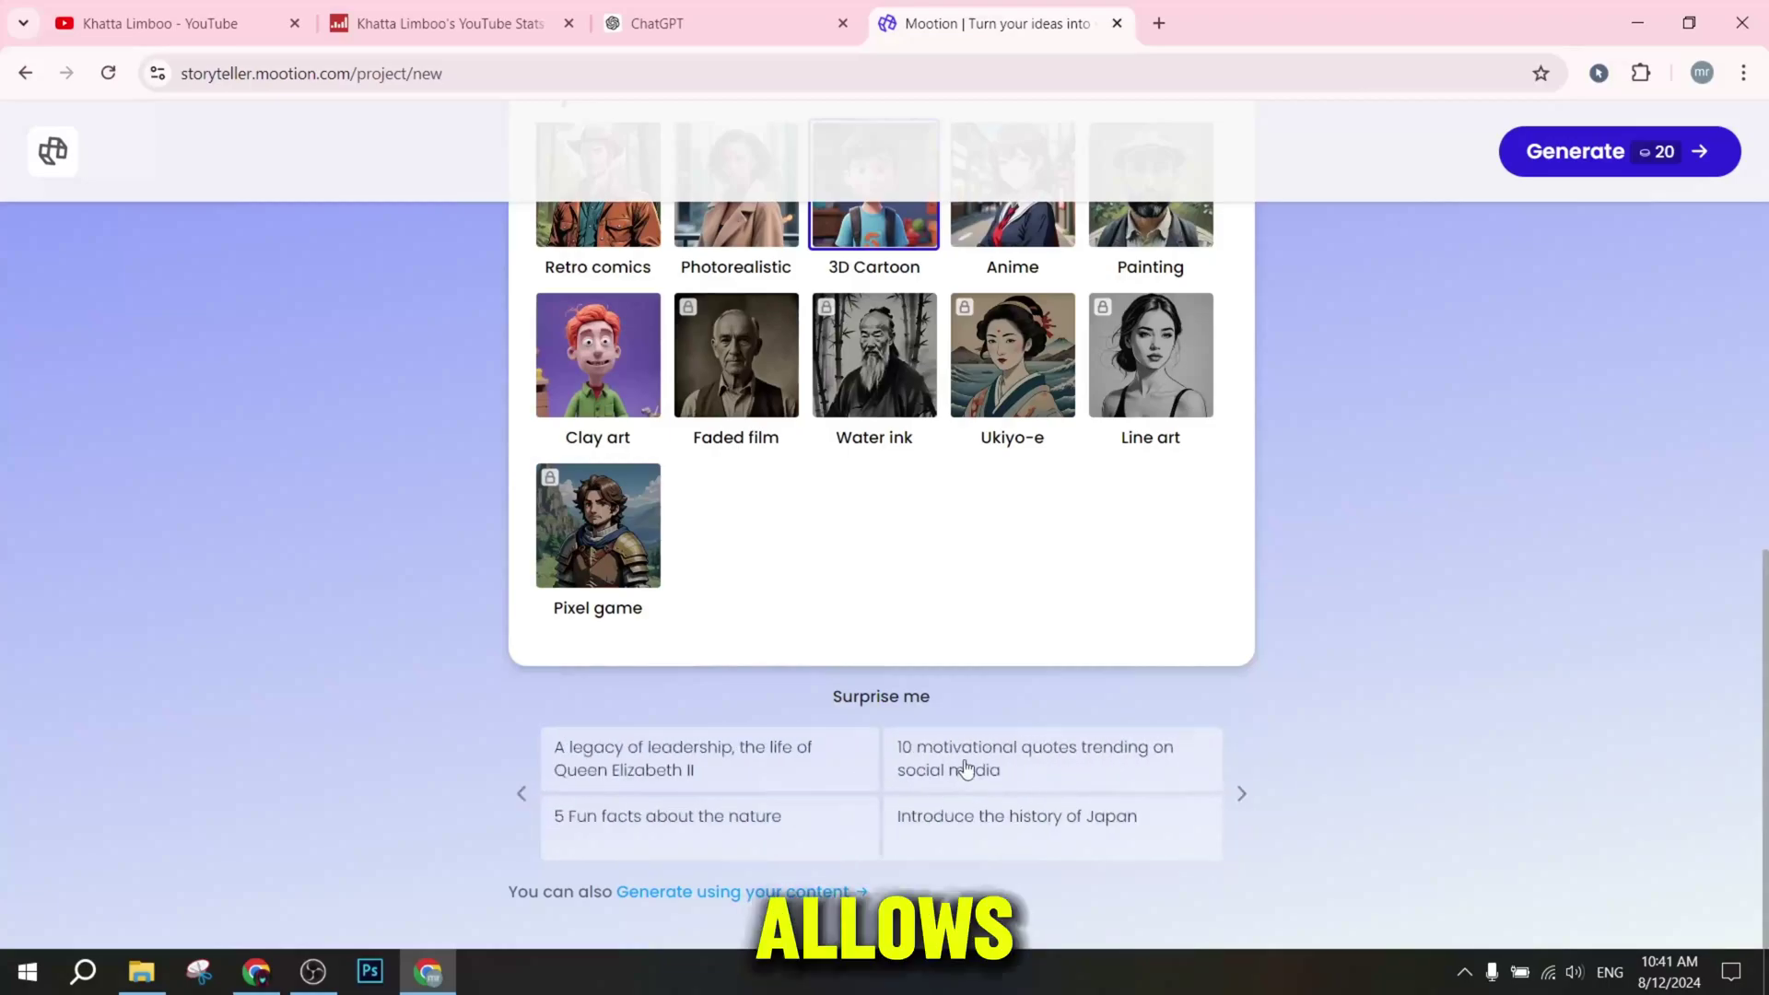
{"action": "left_click", "coordinate": [966, 769]}
{"action": "scroll", "coordinate": [884, 599], "scroll_direction": "down", "scroll_amount": 7}
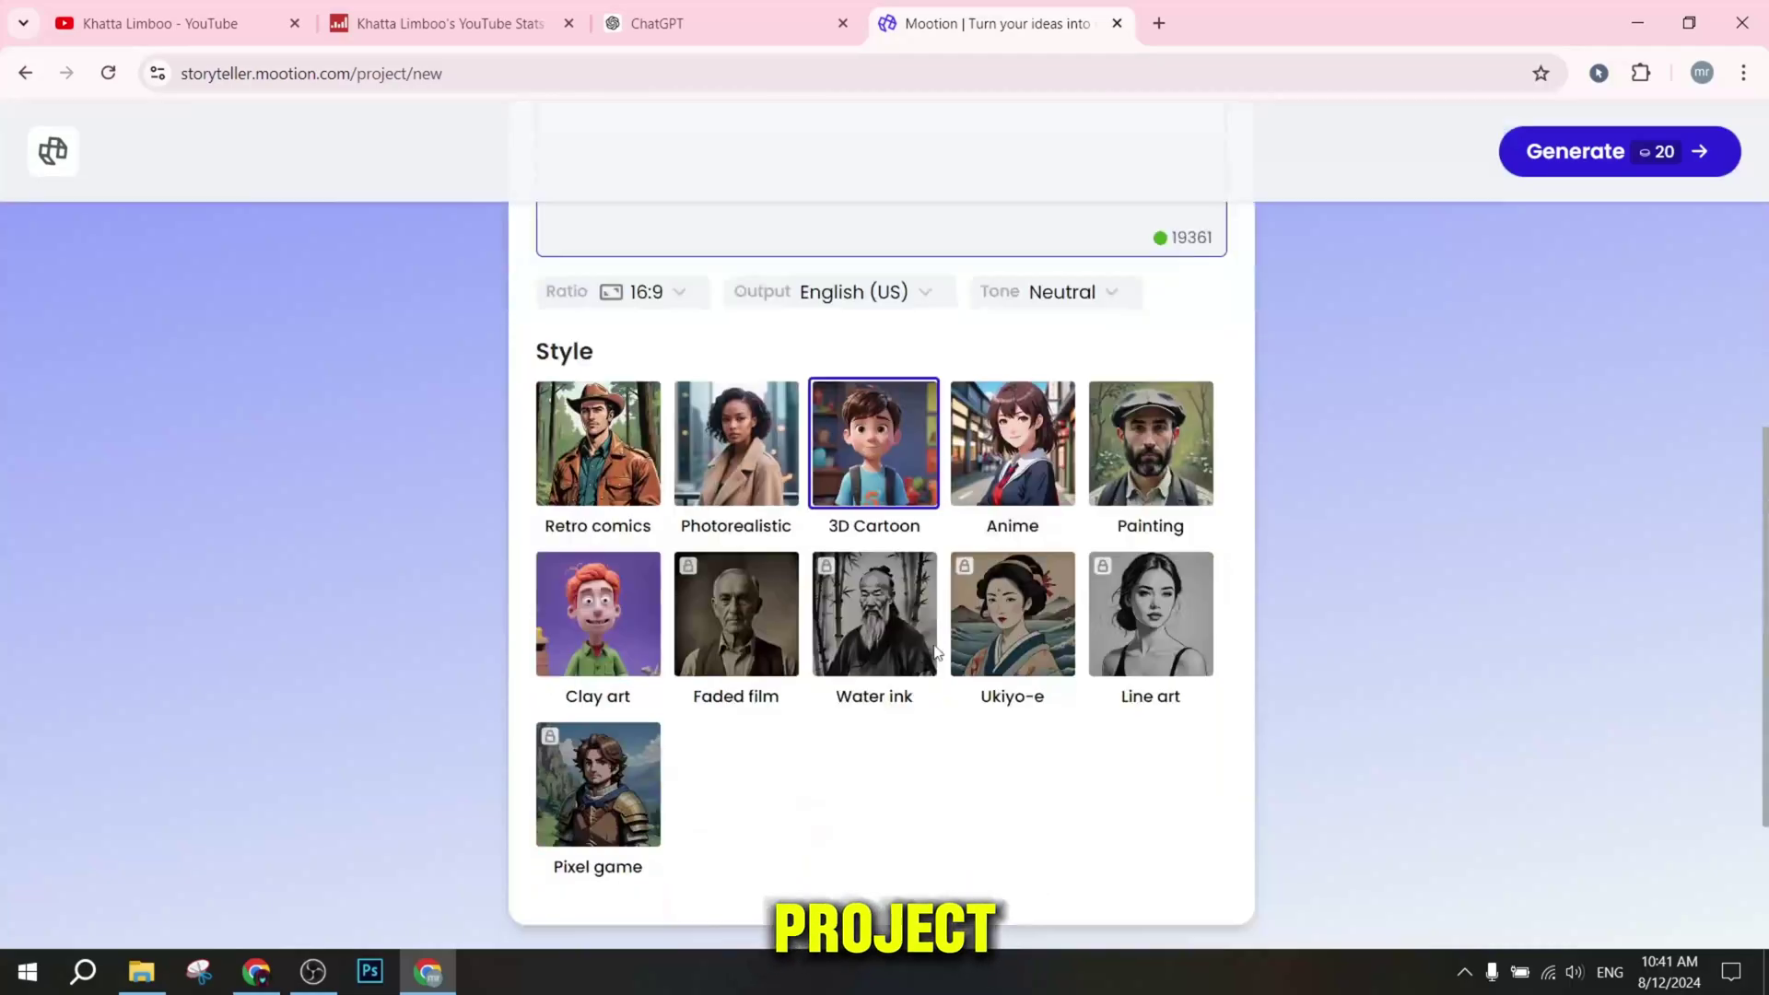
Replace the whole content text with the copied Key Elements about Tom.
{"action": "scroll", "coordinate": [1053, 589], "scroll_direction": "up", "scroll_amount": 6}
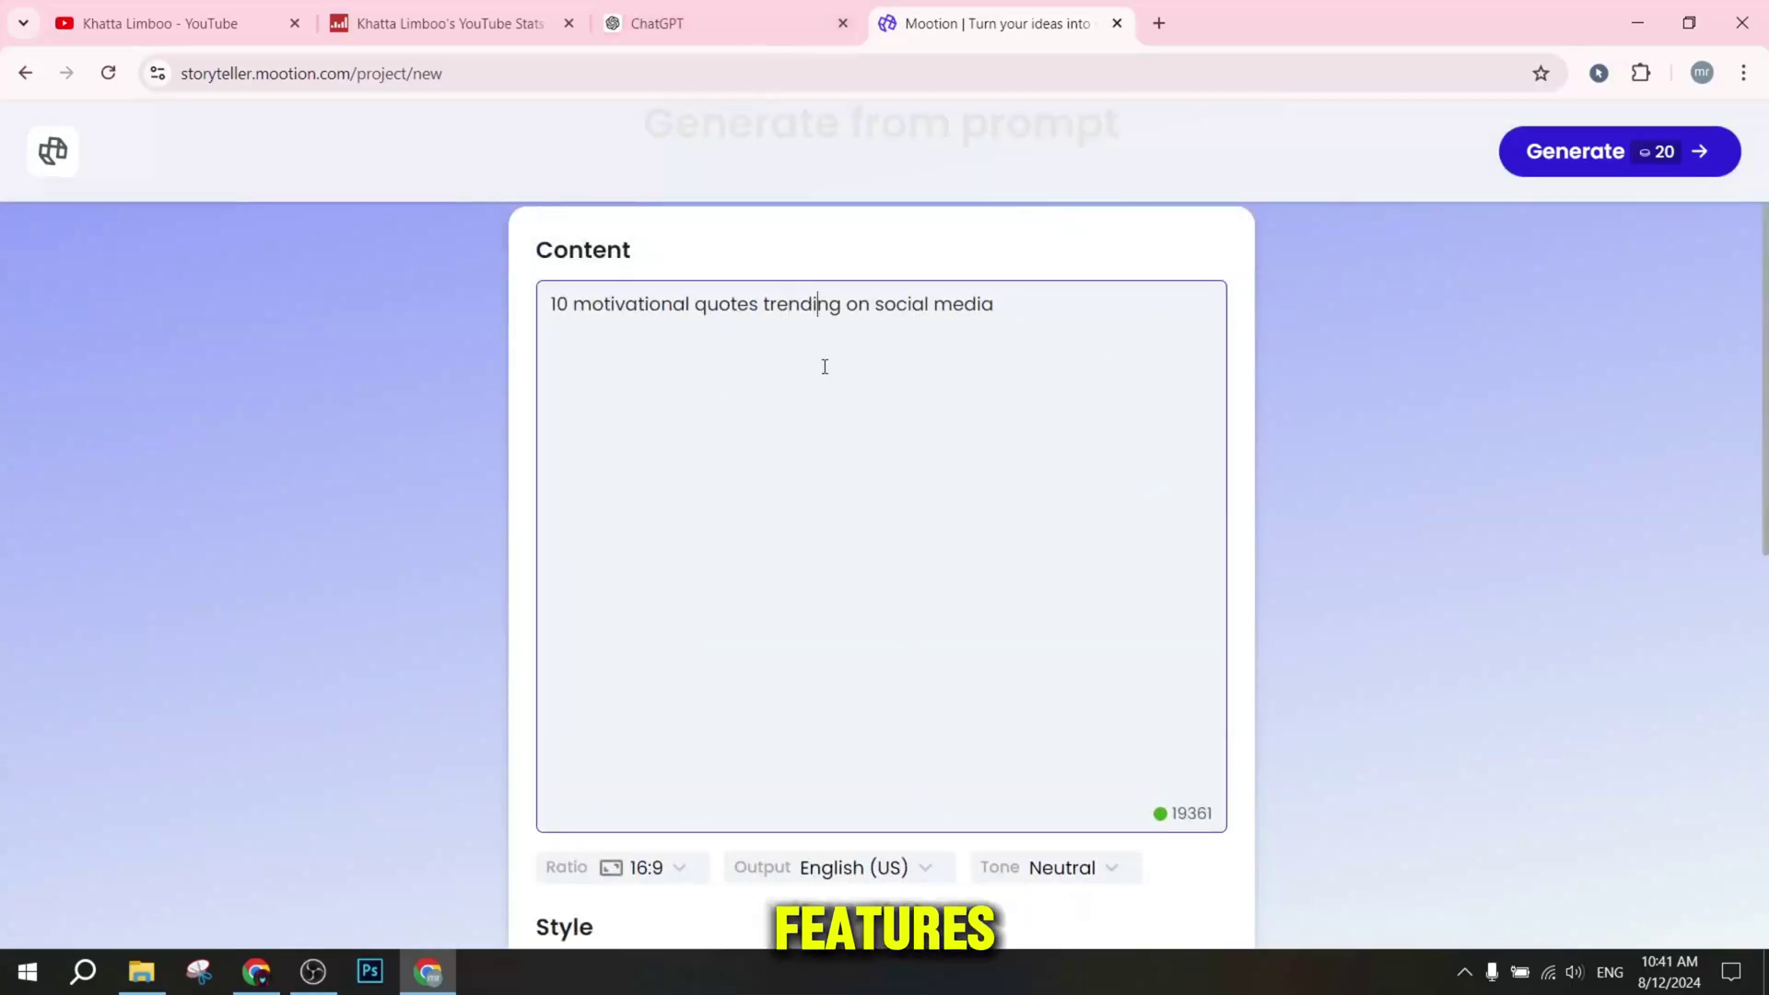
{"action": "key", "text": "ctrl+a"}
{"action": "key", "text": "ctrl+v"}
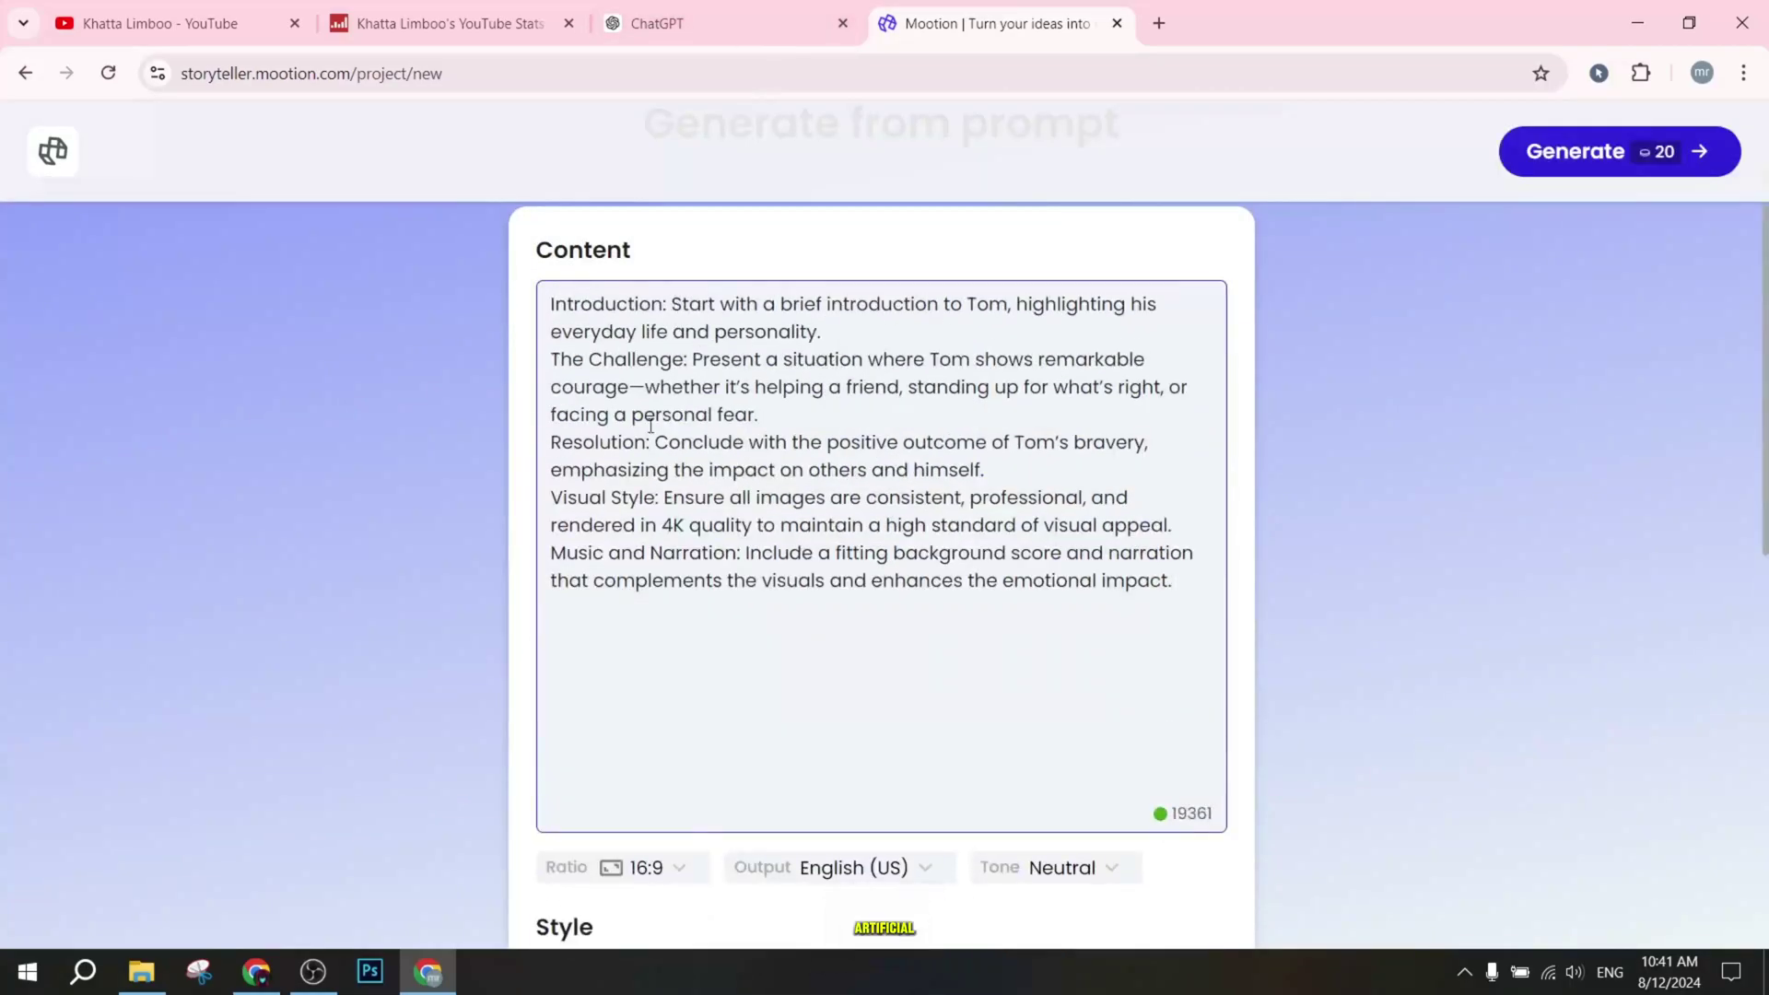
Check the project's style, output language and tone options before generating.
{"action": "scroll", "coordinate": [815, 760], "scroll_direction": "down", "scroll_amount": 9}
{"action": "scroll", "coordinate": [802, 792], "scroll_direction": "up", "scroll_amount": 5}
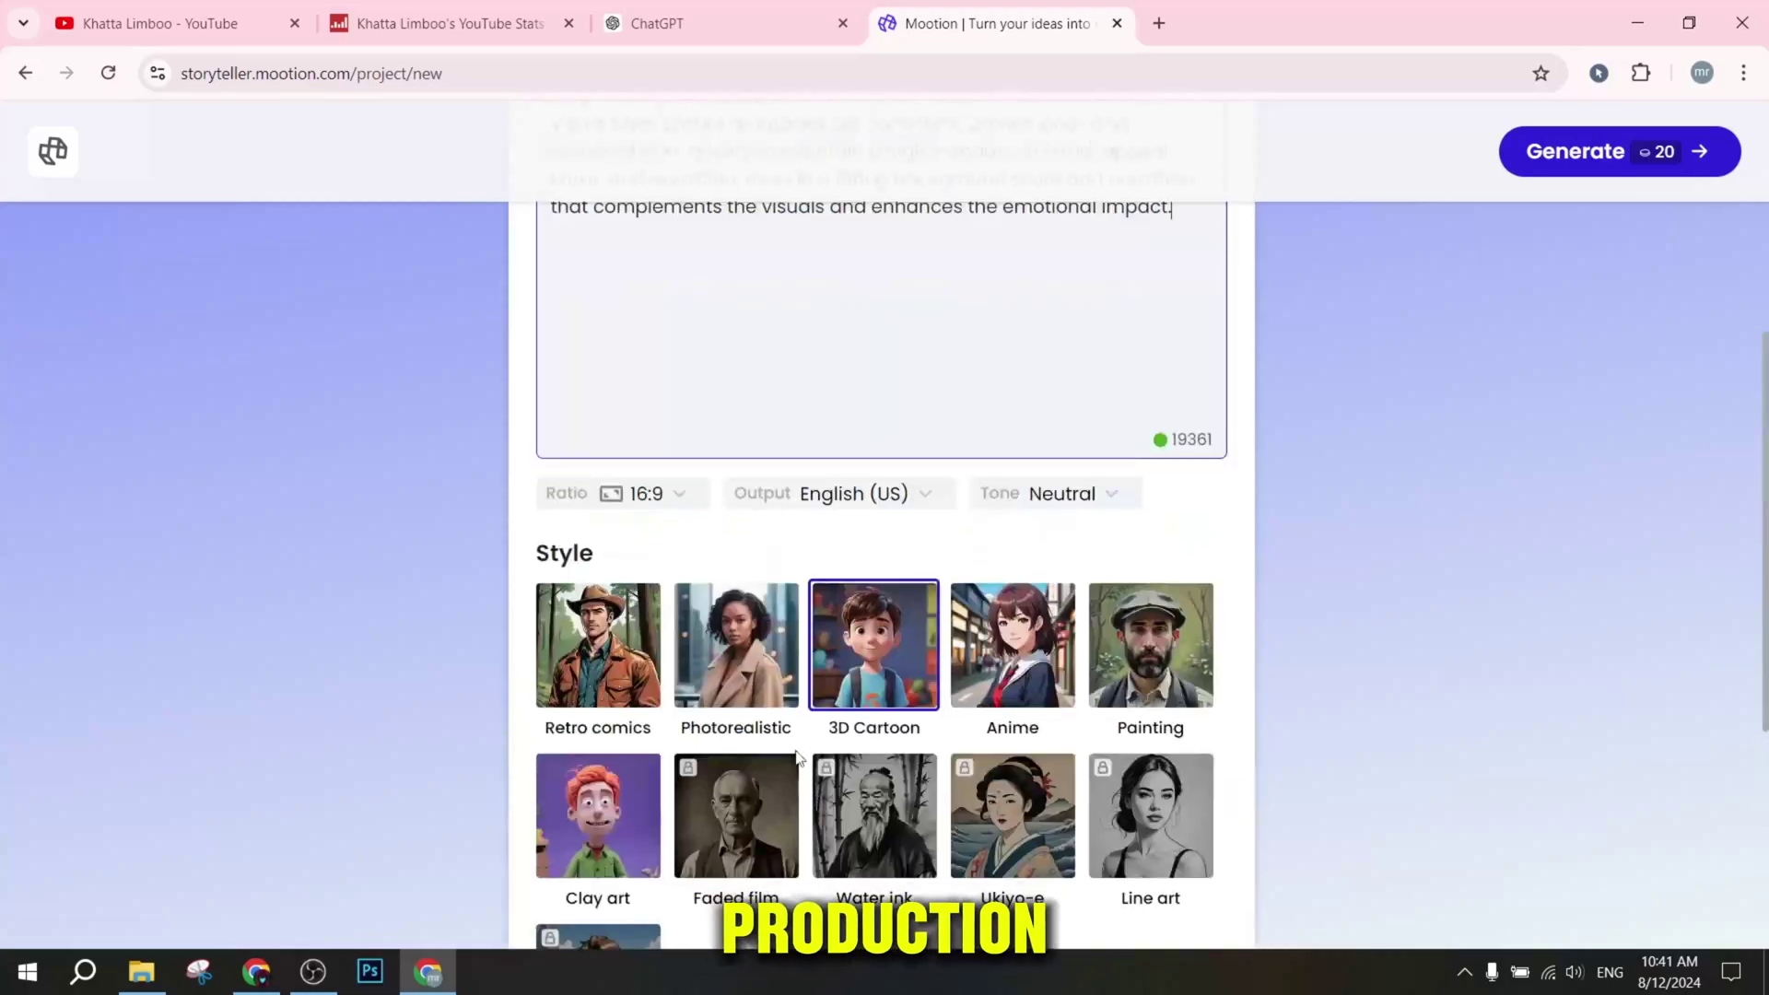
{"action": "scroll", "coordinate": [884, 645], "scroll_direction": "up", "scroll_amount": 1}
{"action": "left_click", "coordinate": [838, 608]}
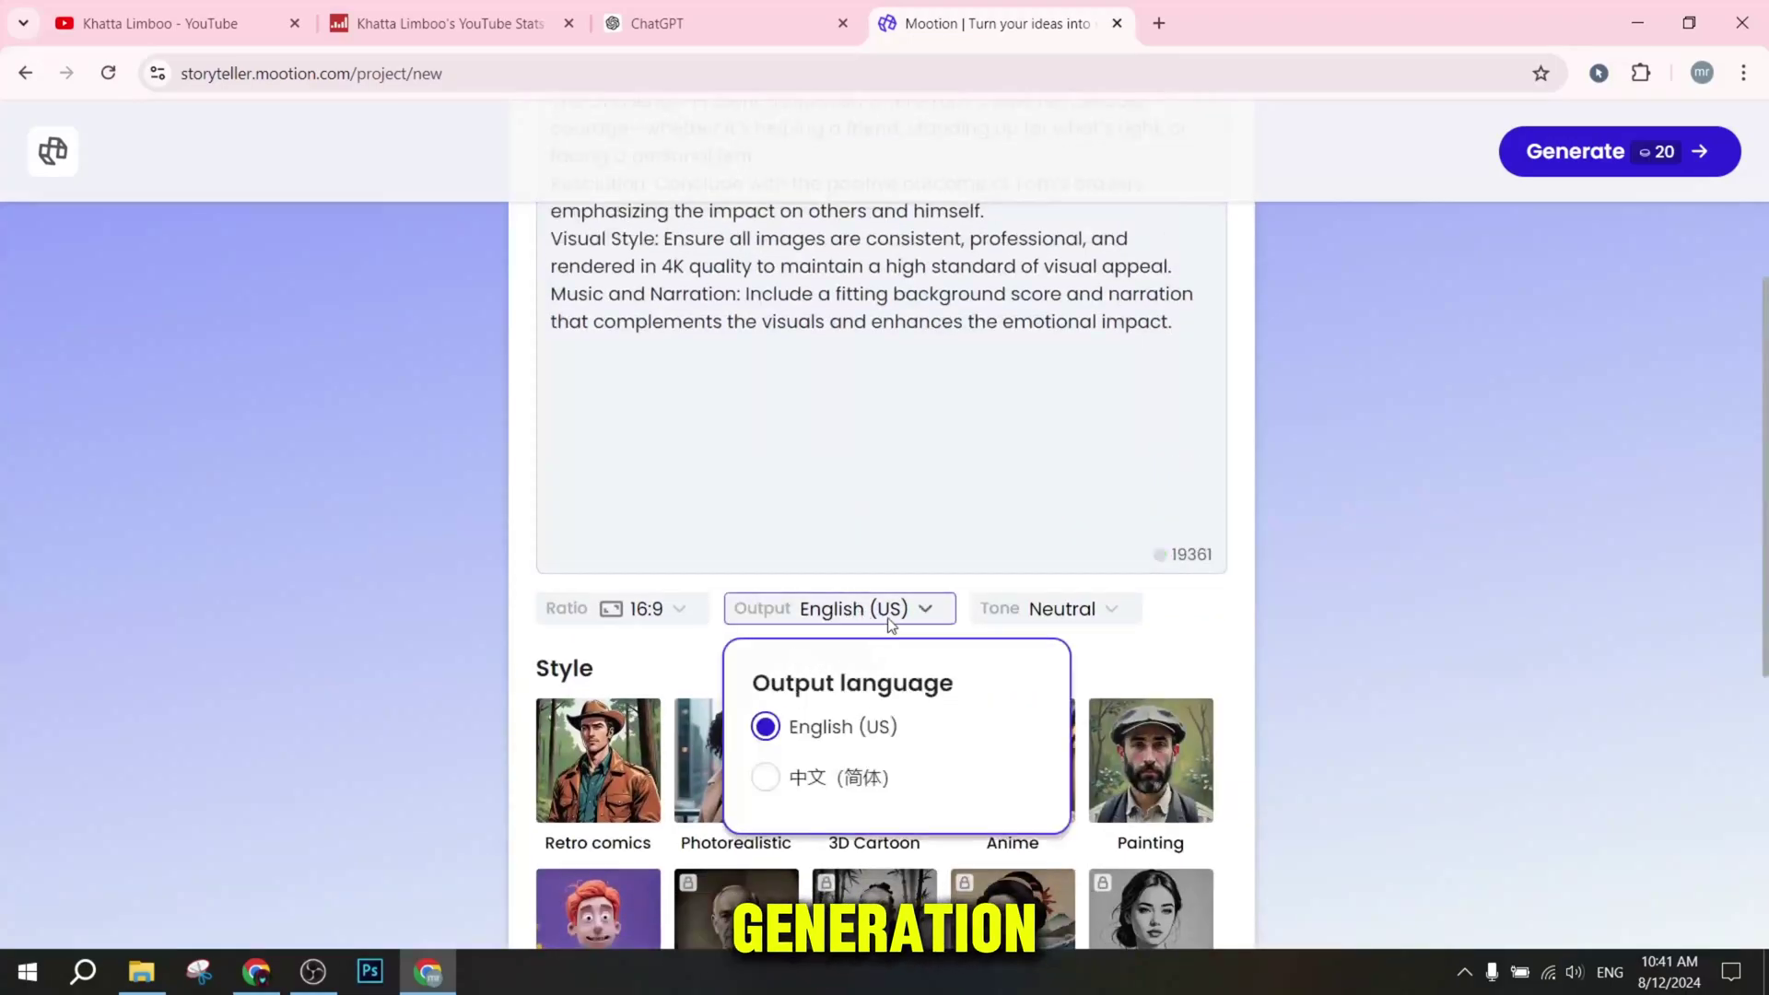
{"action": "left_click", "coordinate": [1041, 611]}
{"action": "scroll", "coordinate": [1041, 779], "scroll_direction": "down", "scroll_amount": 1}
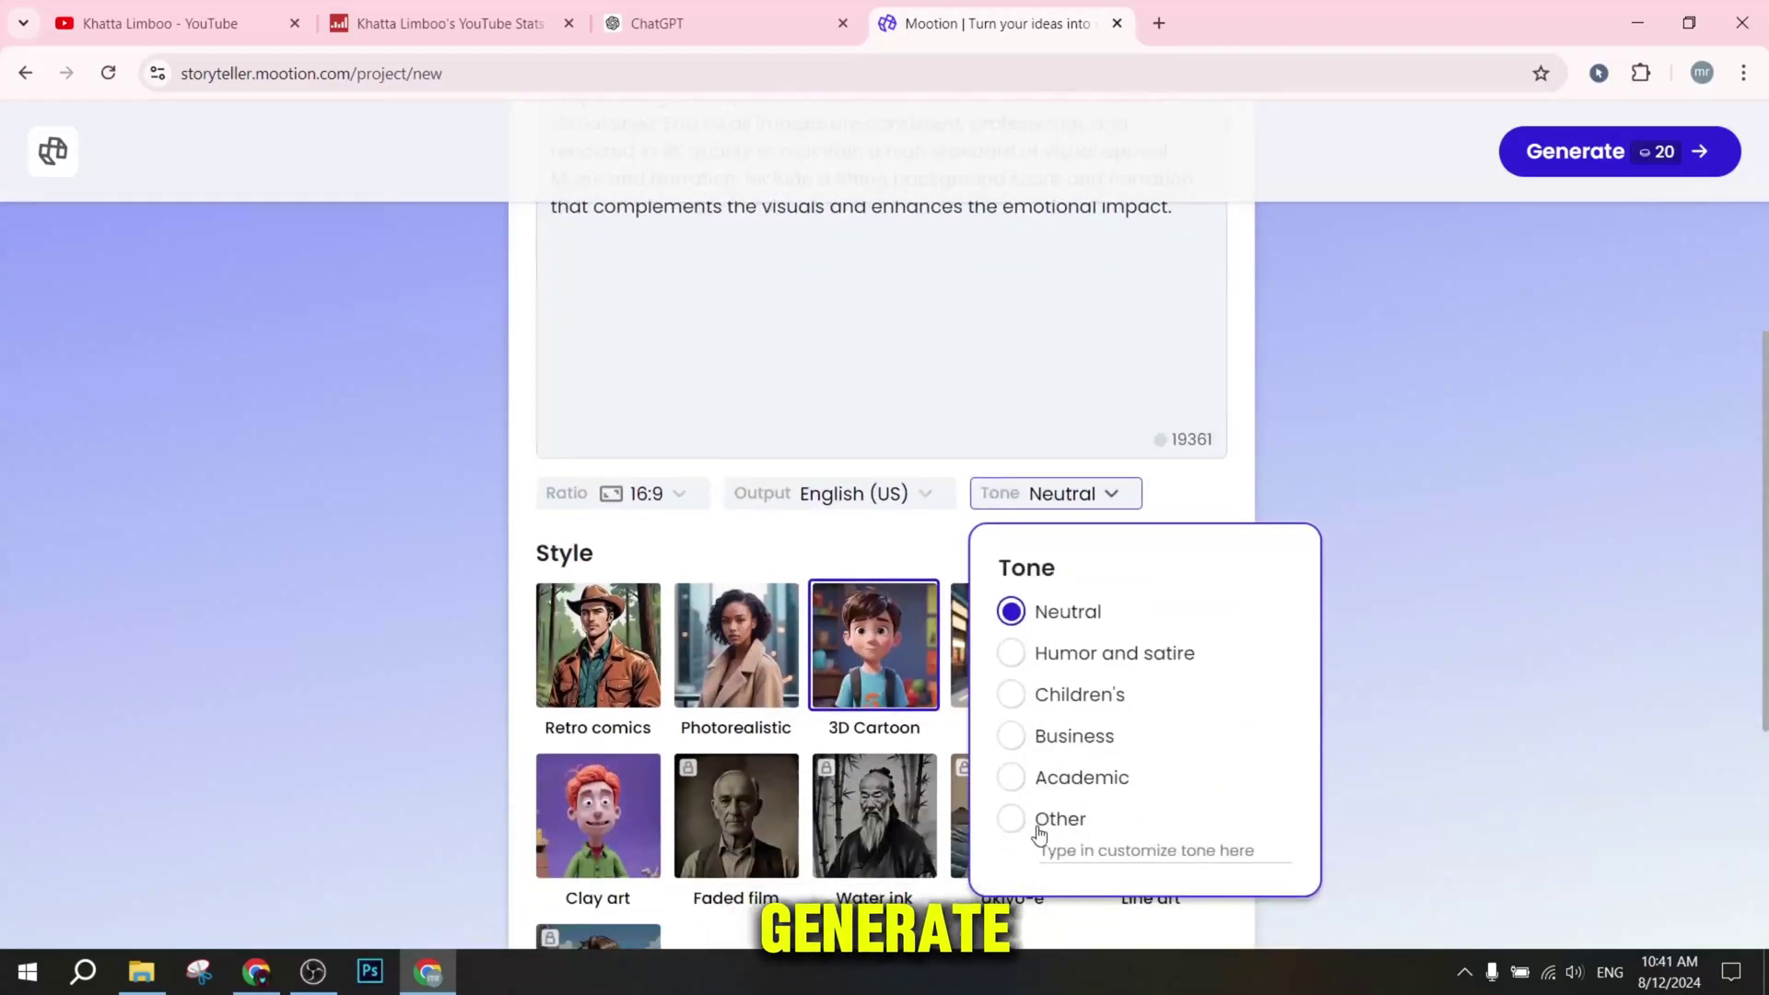
{"action": "left_click", "coordinate": [1058, 498]}
{"action": "scroll", "coordinate": [967, 645], "scroll_direction": "up", "scroll_amount": 4}
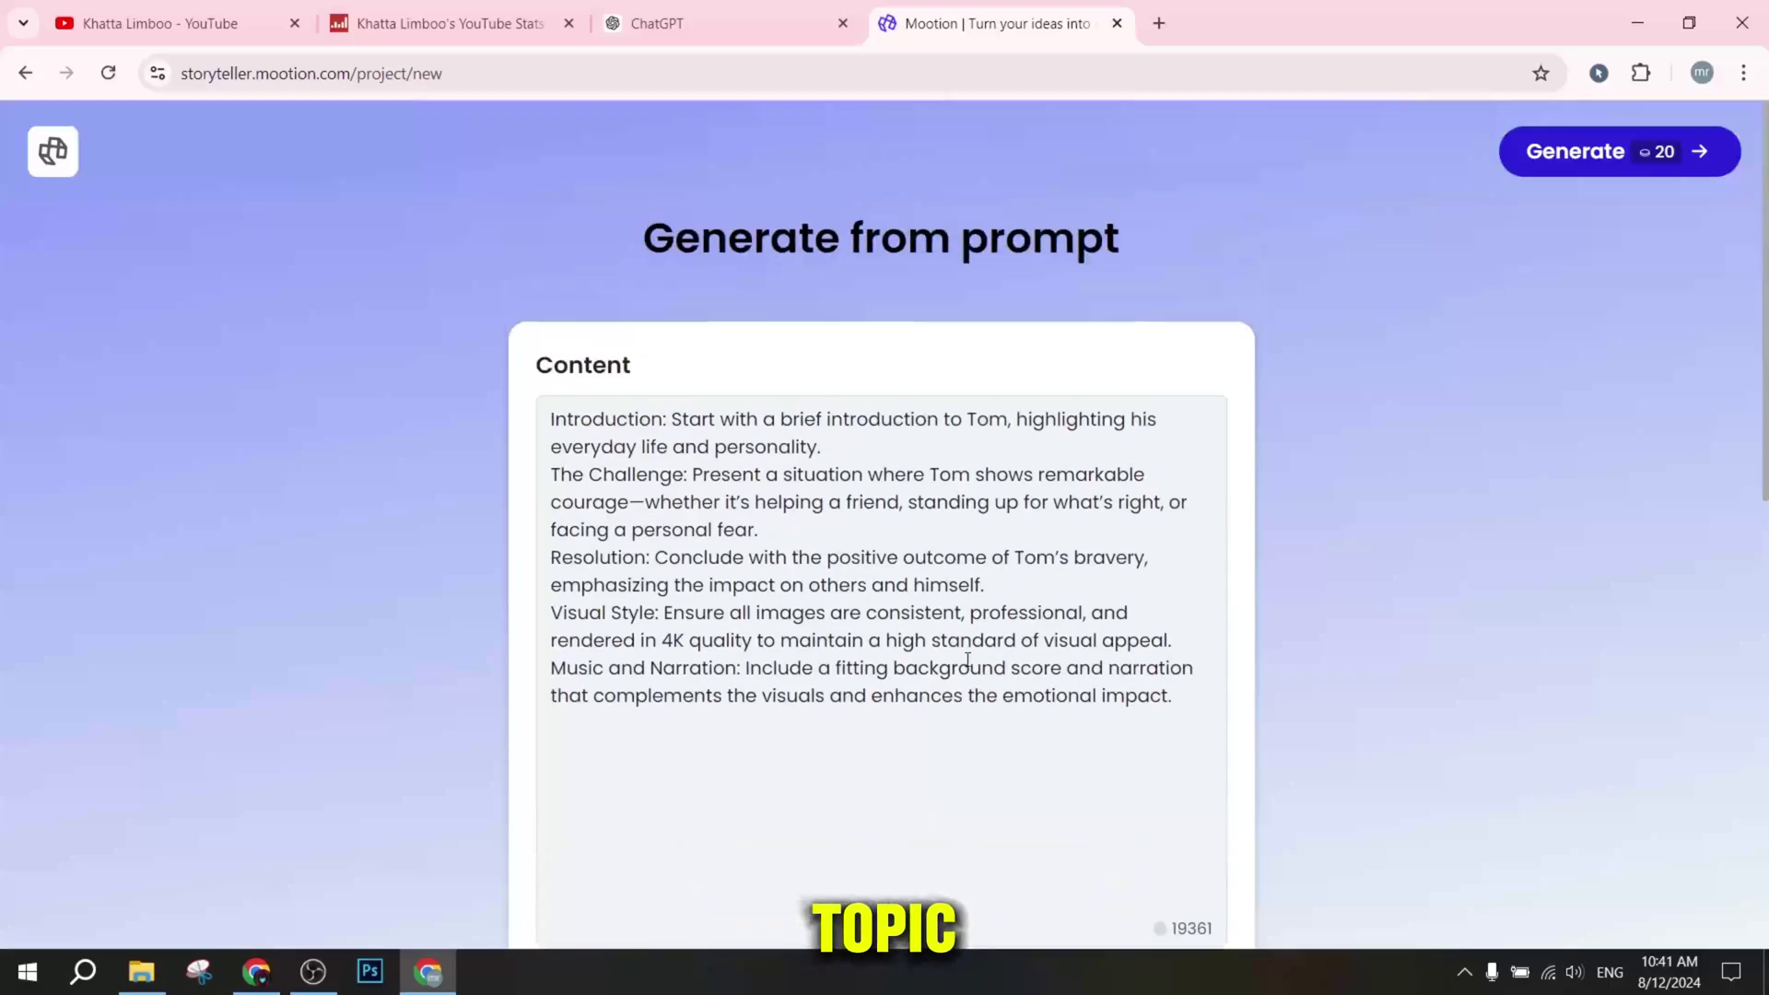
Generate the storyboard from the prompt and look through its scenes.
{"action": "left_click", "coordinate": [1640, 162]}
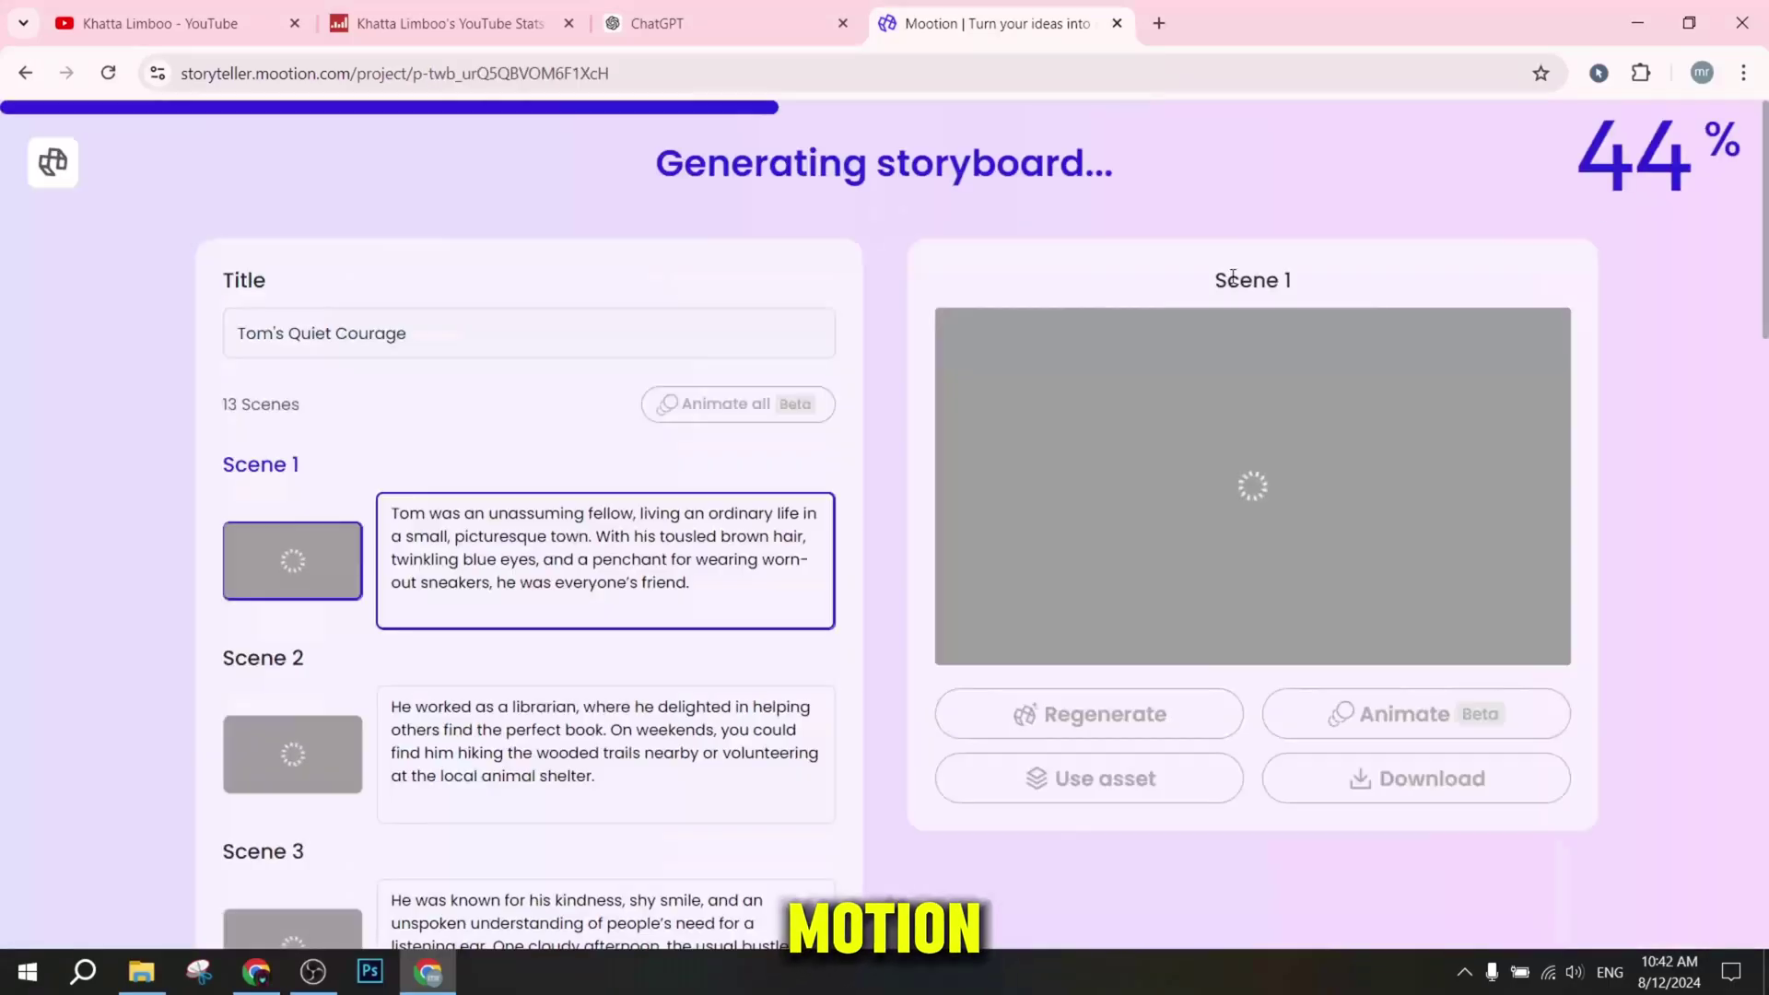
{"action": "scroll", "coordinate": [732, 659], "scroll_direction": "down", "scroll_amount": 15}
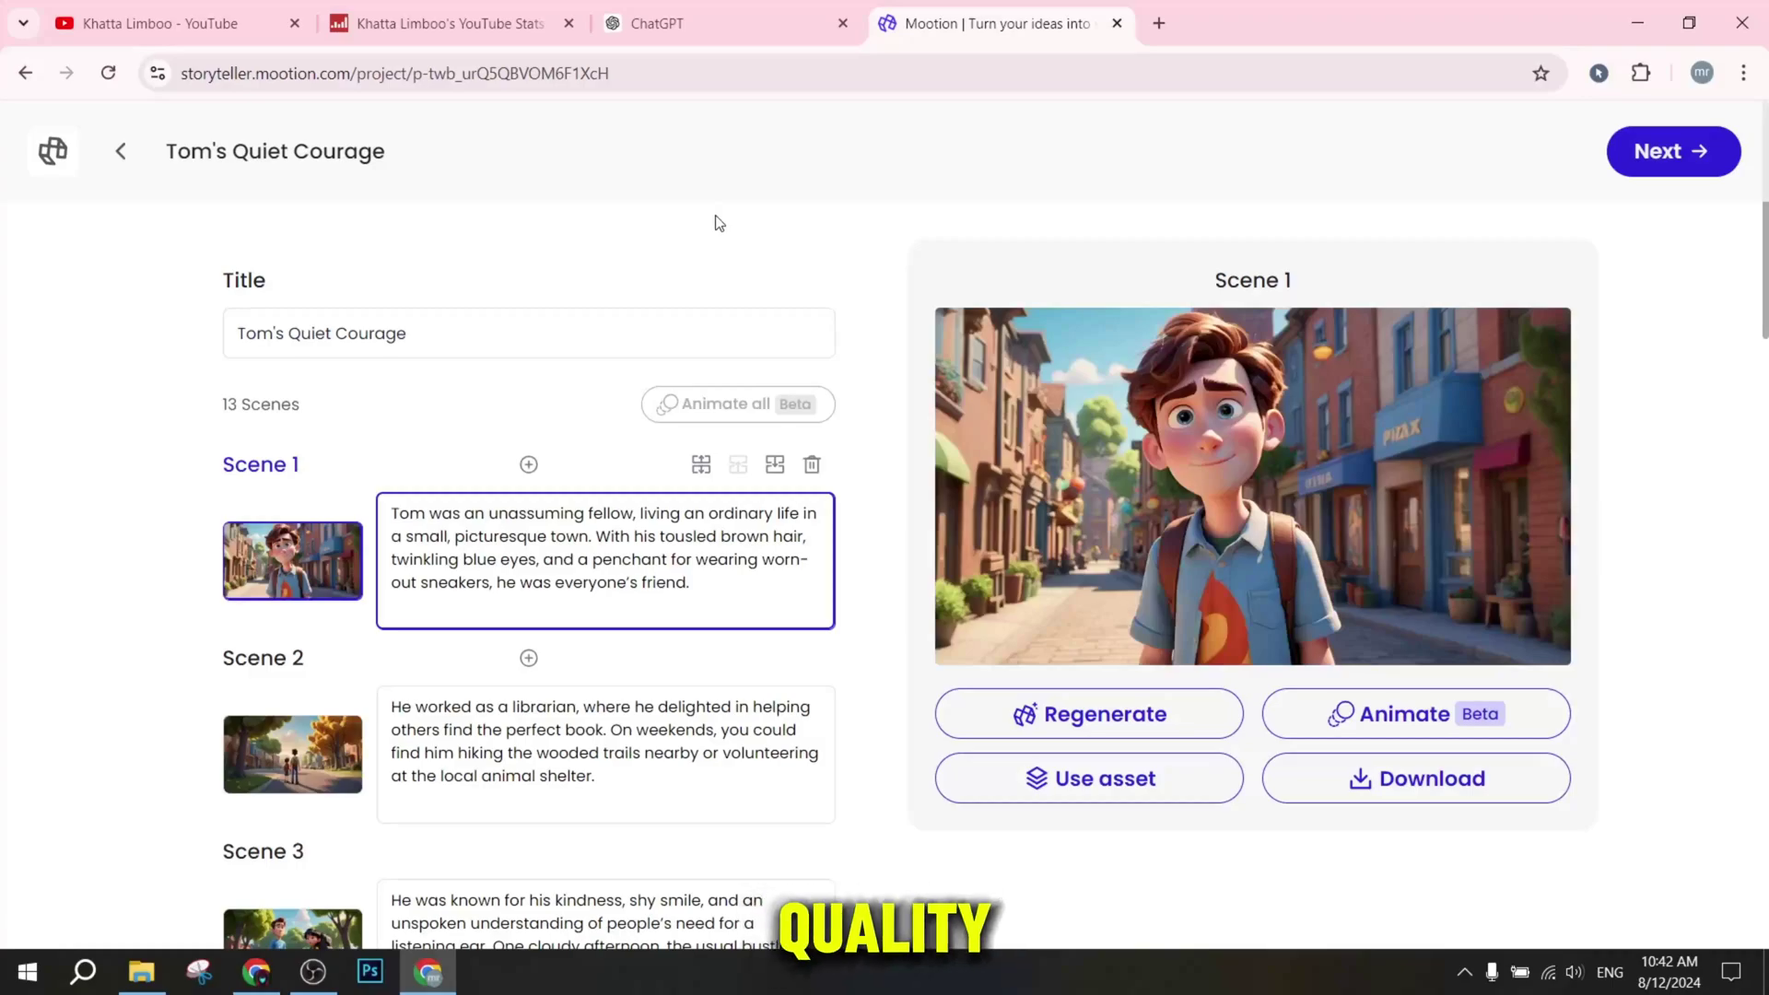
{"action": "scroll", "coordinate": [620, 501], "scroll_direction": "down", "scroll_amount": 20}
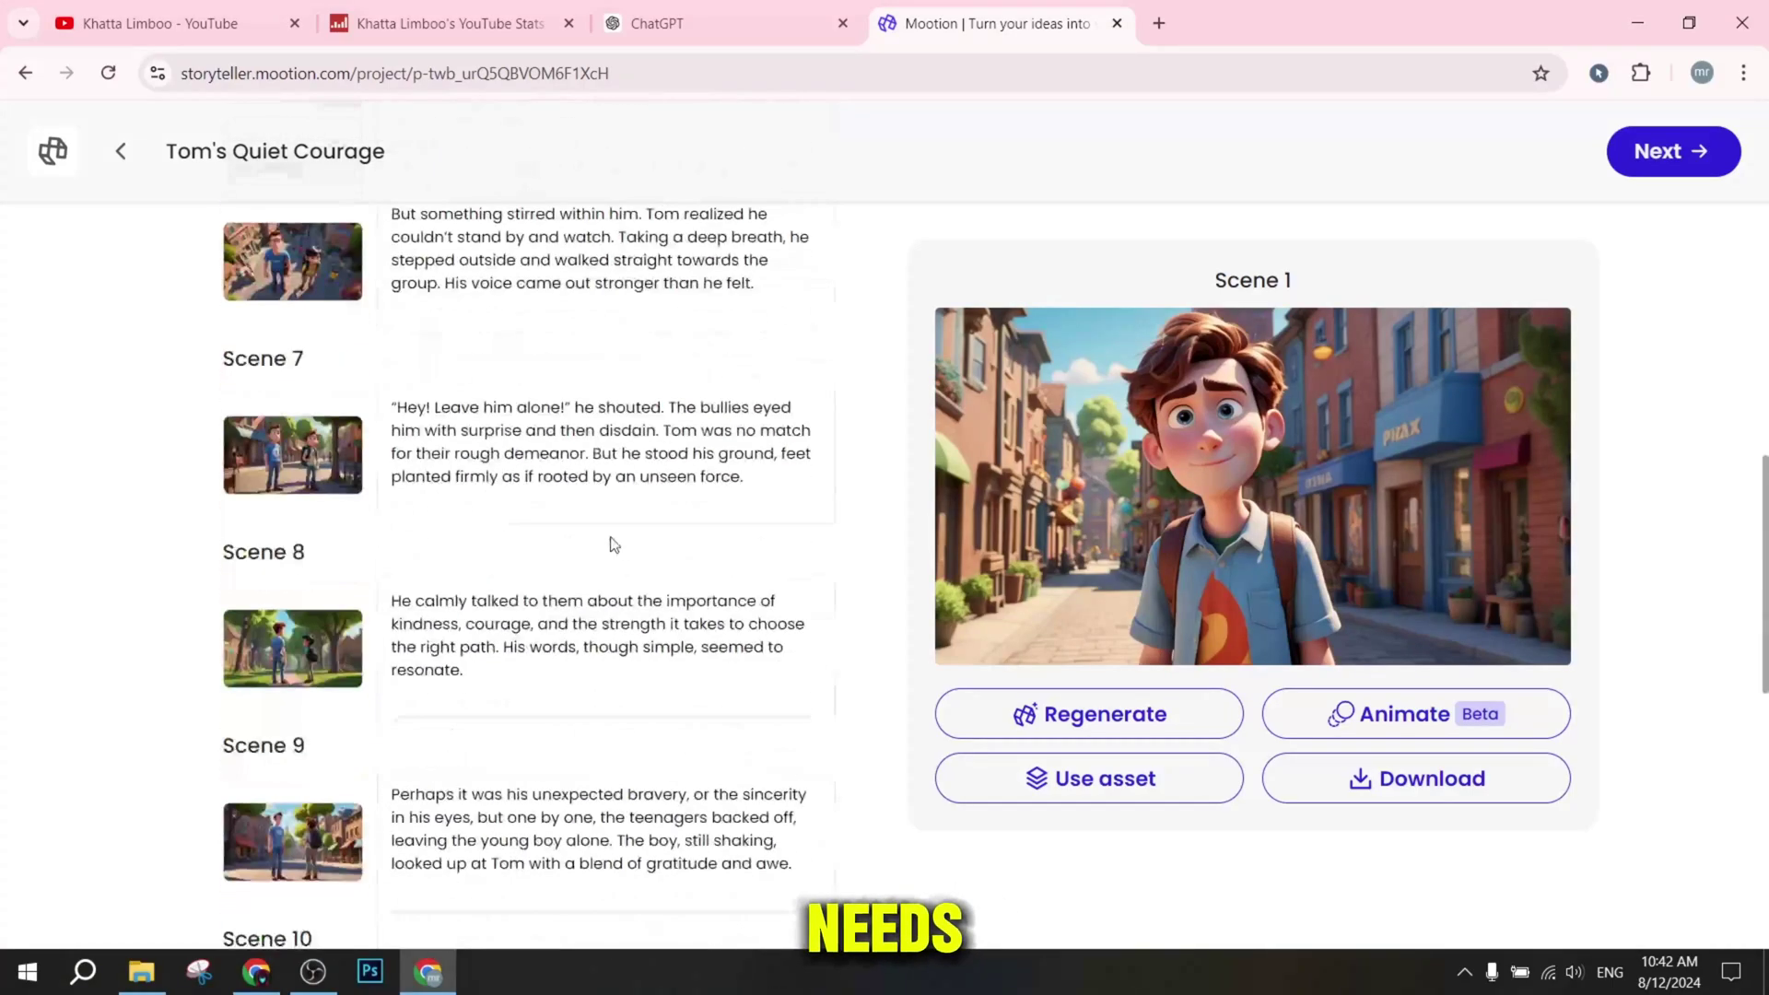
{"action": "scroll", "coordinate": [586, 658], "scroll_direction": "up", "scroll_amount": 20}
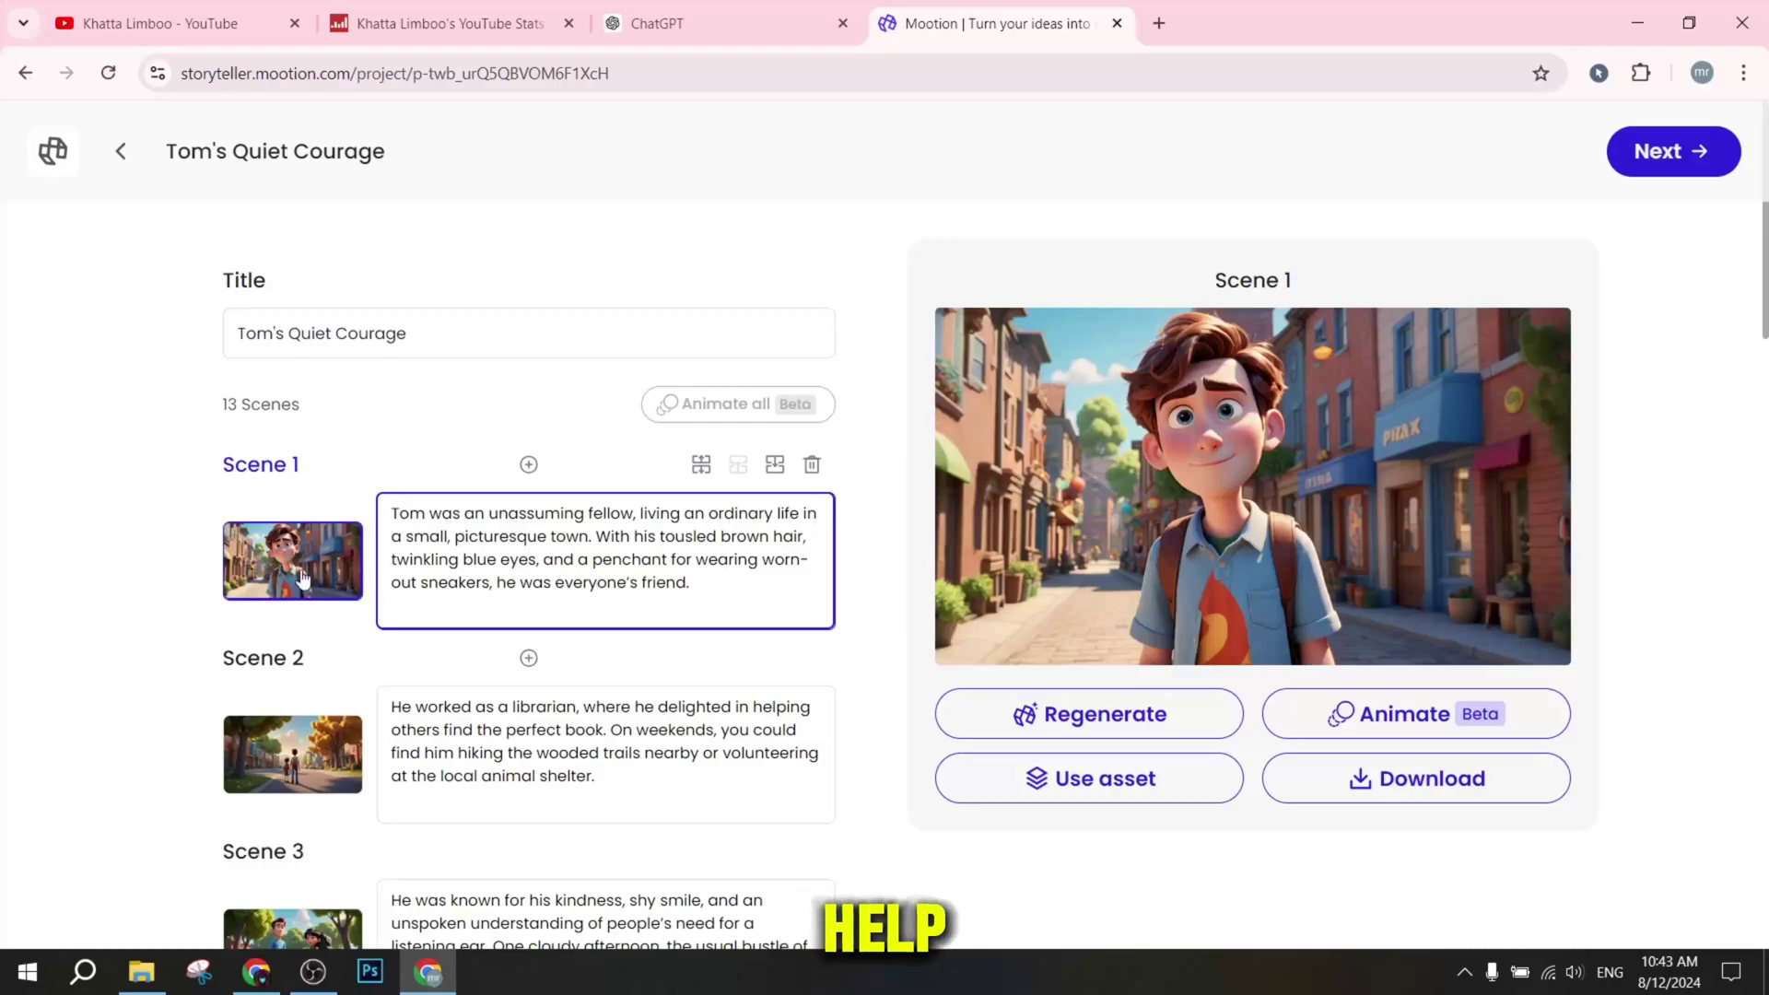
{"action": "left_click", "coordinate": [1160, 718]}
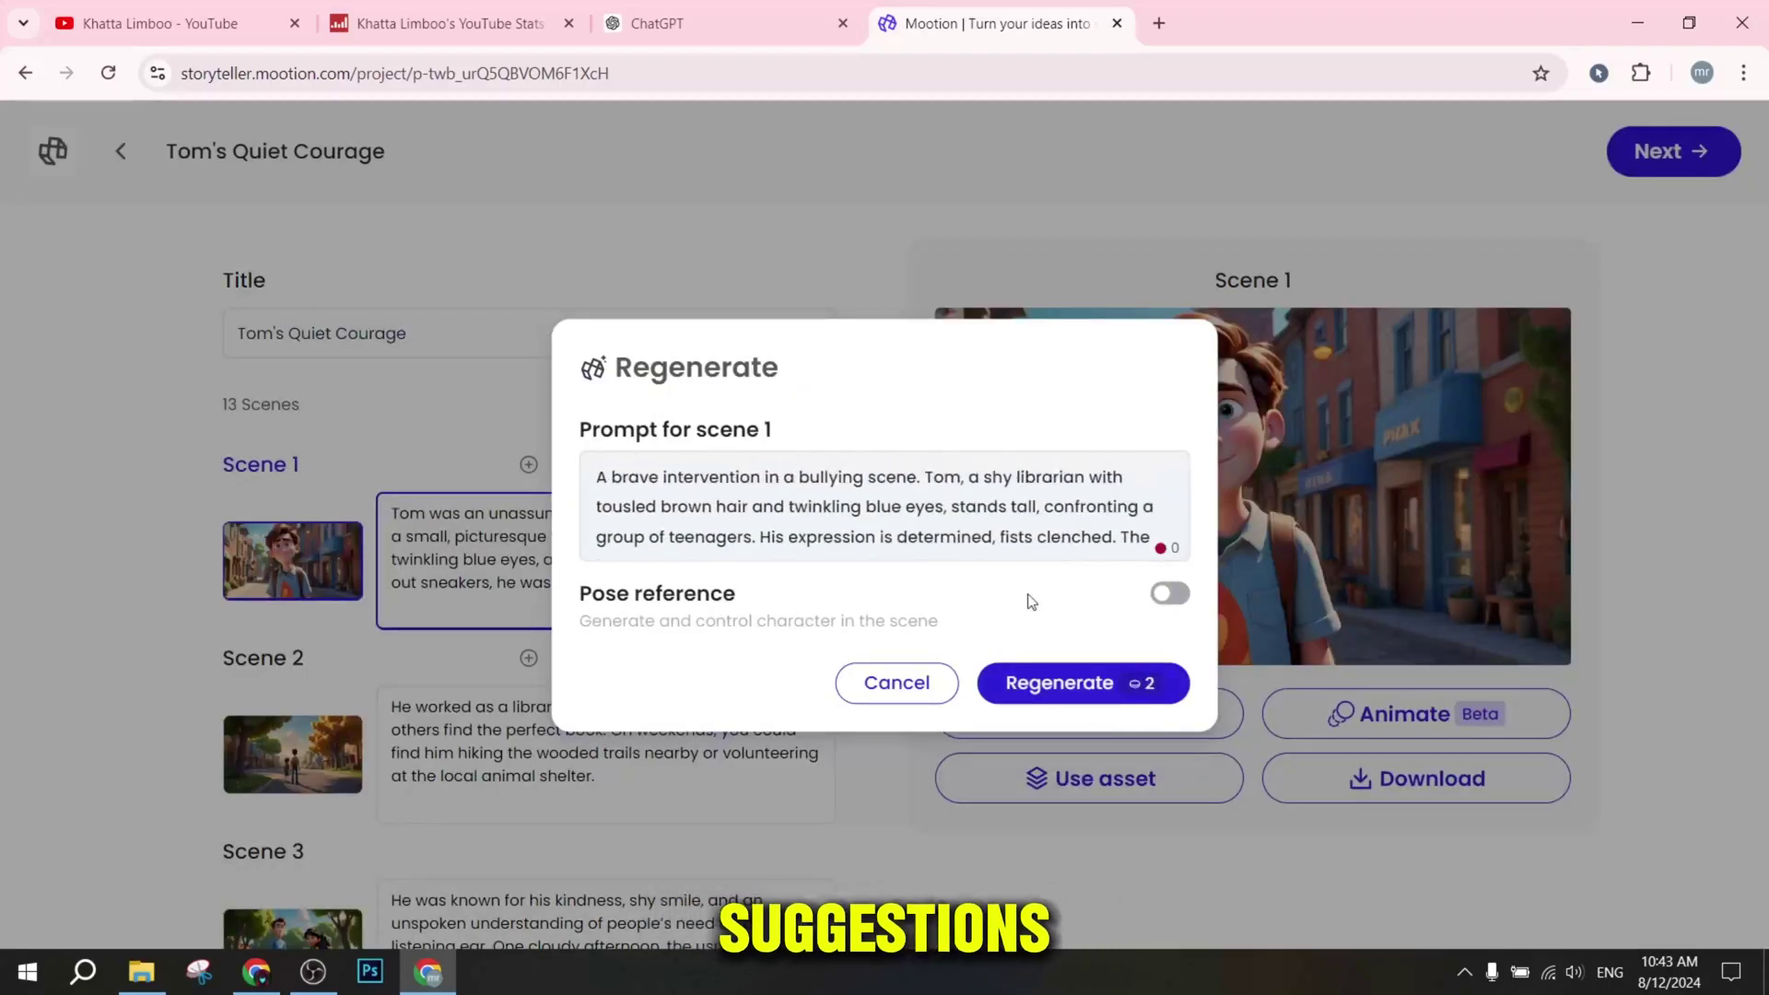
{"action": "triple_click", "coordinate": [1100, 522]}
{"action": "key", "text": "BackSpace"}
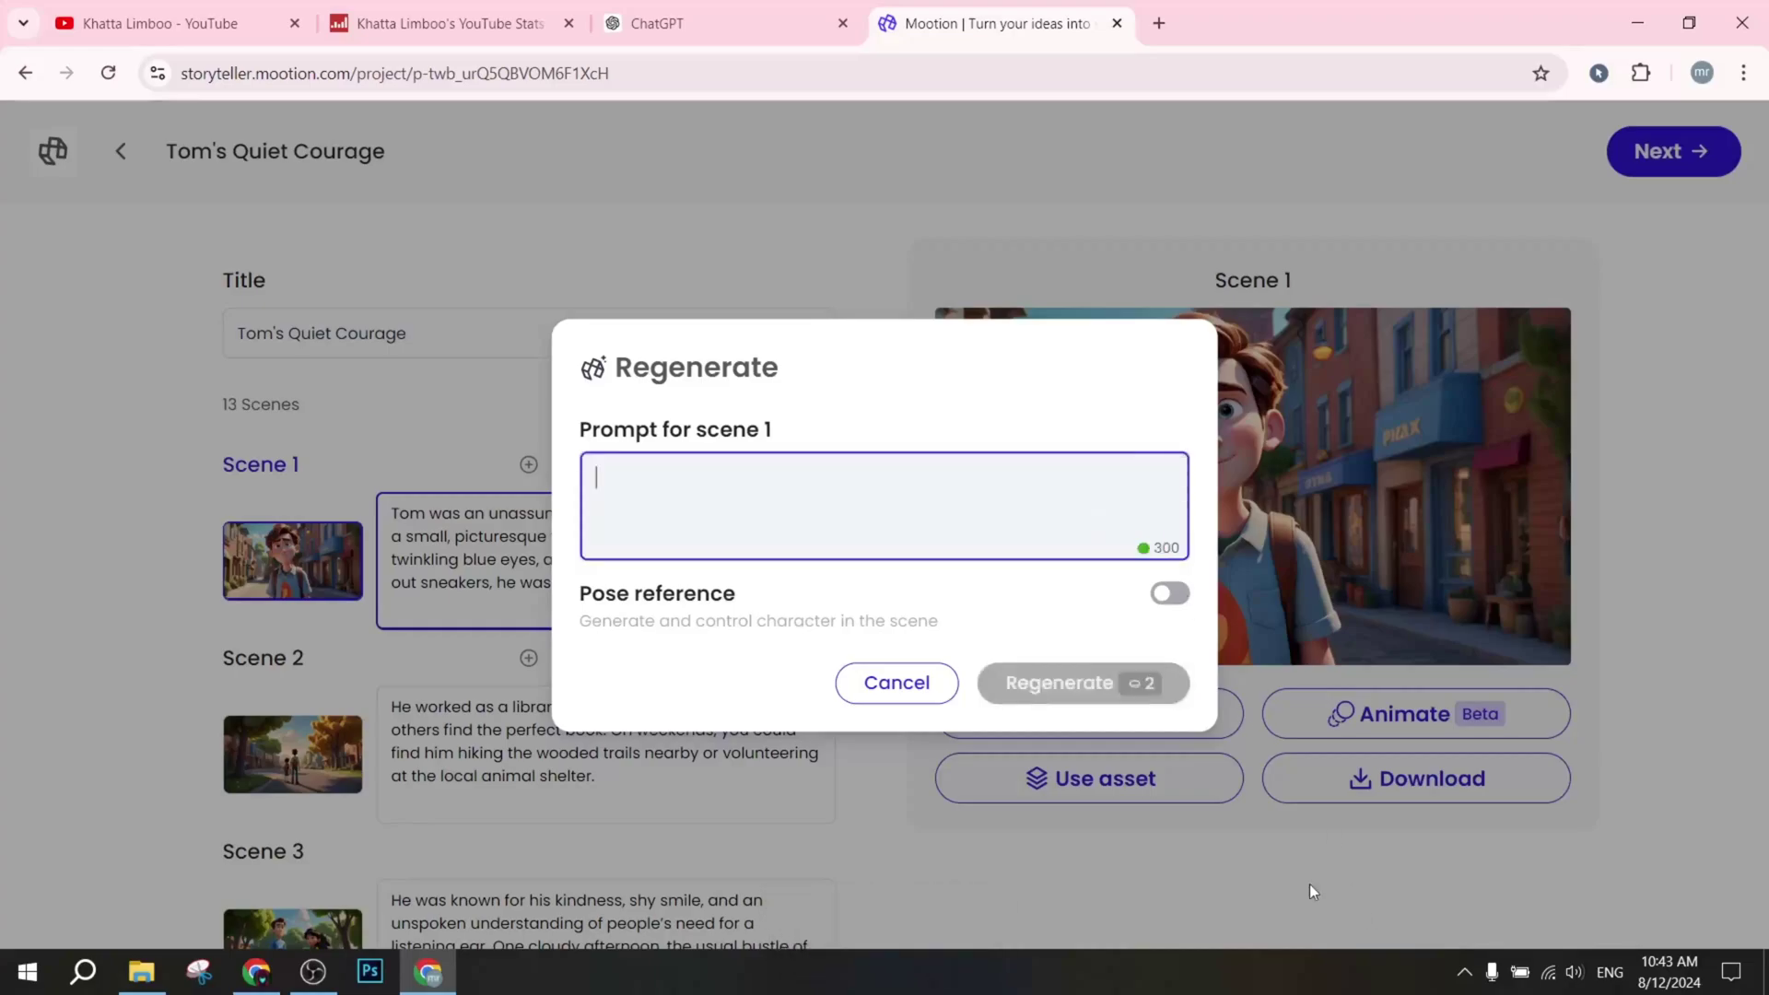
{"action": "left_click_drag", "start_coordinate": [564, 433], "coordinate": [821, 434]}
{"action": "left_click", "coordinate": [898, 683]}
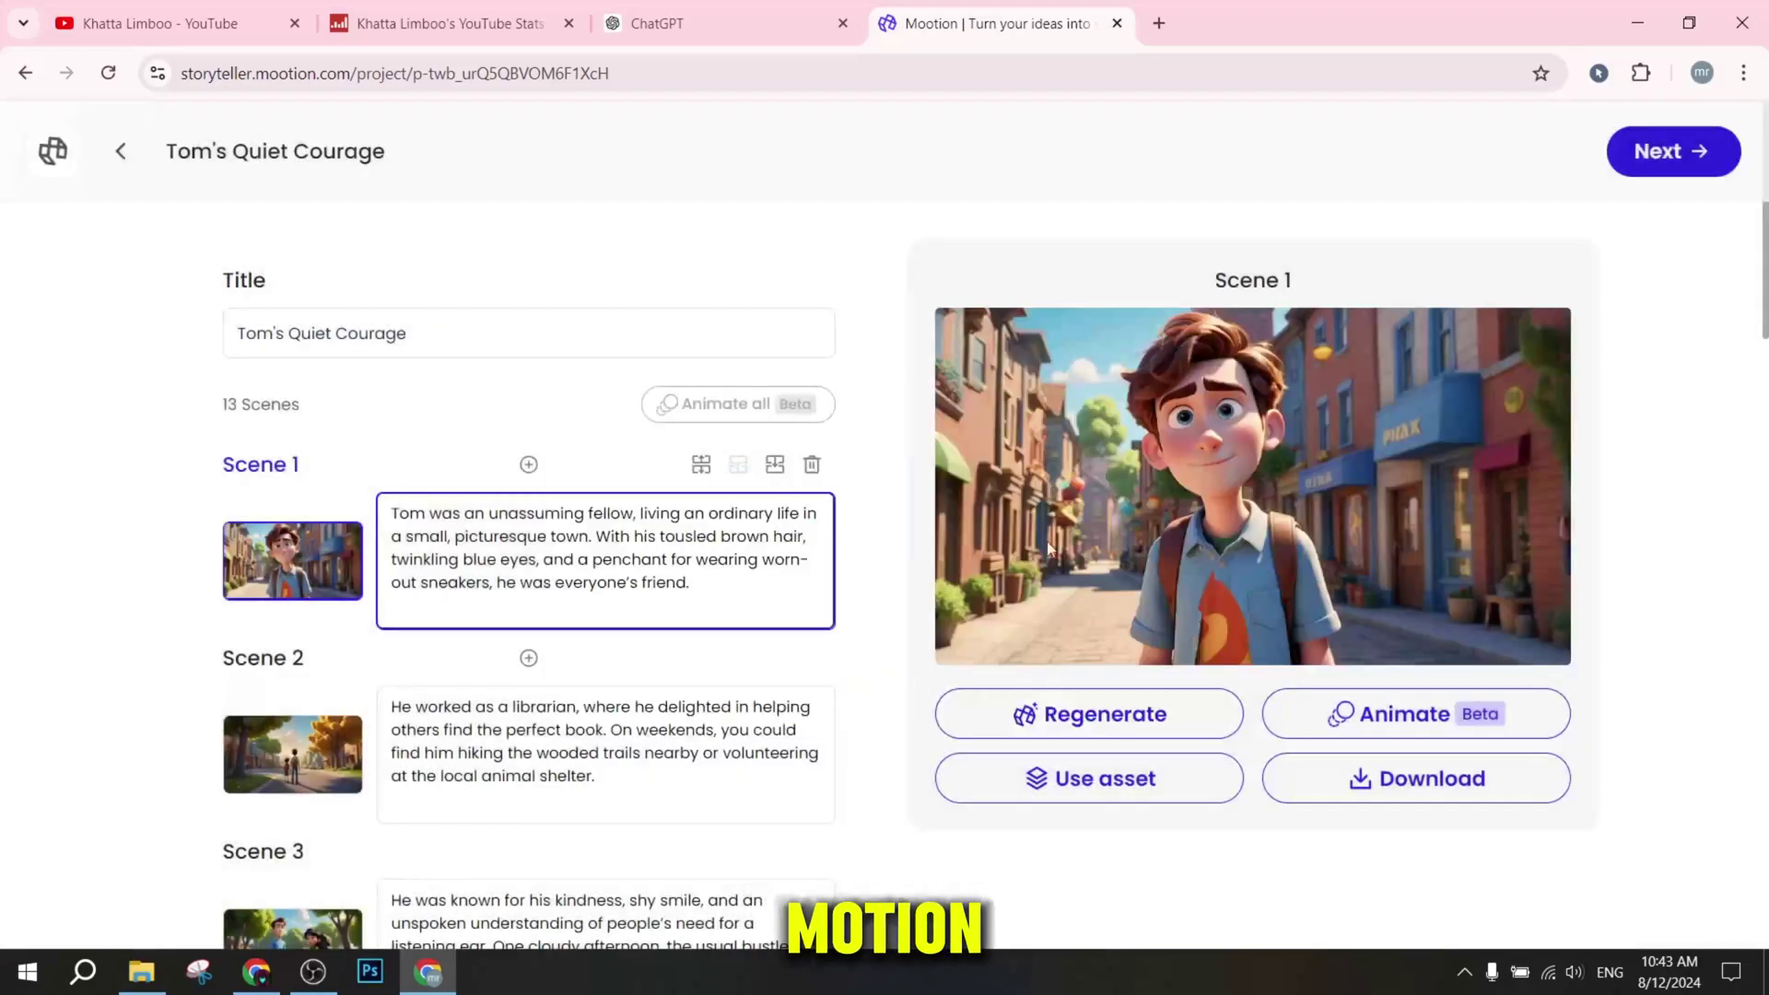
Animate scene 1, and look at the asset chooser without picking an asset.
{"action": "left_click", "coordinate": [1374, 714]}
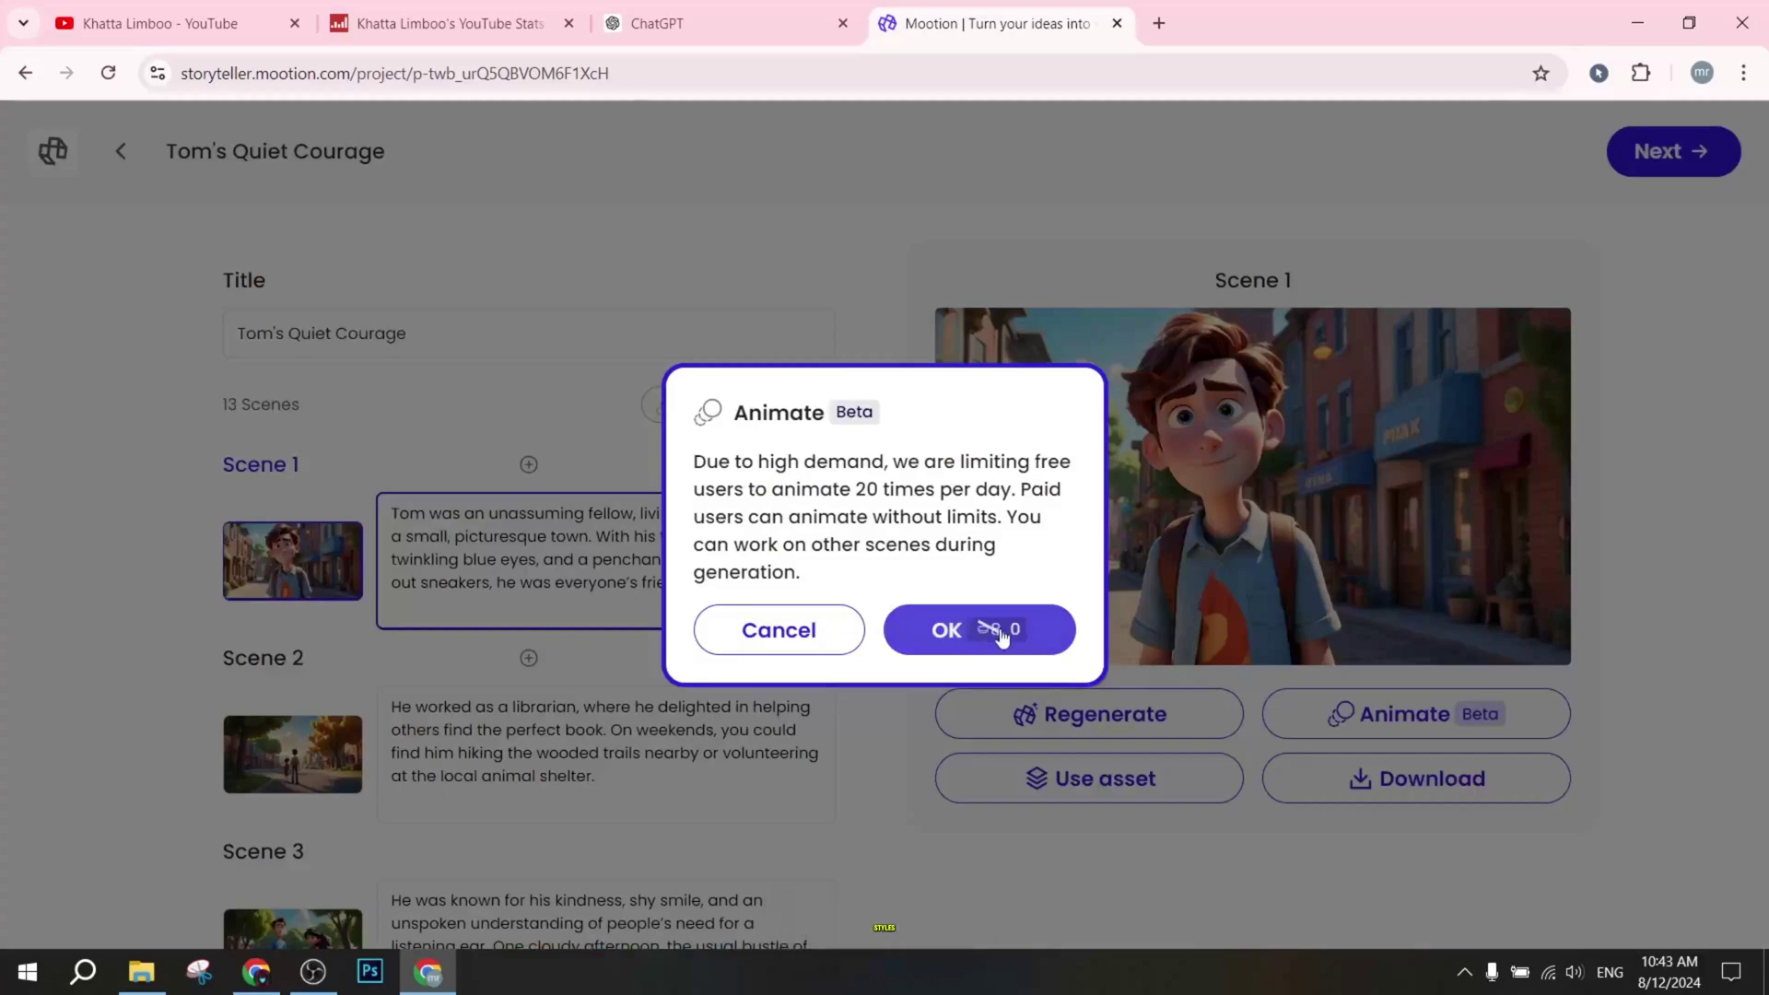
{"action": "left_click", "coordinate": [1072, 650]}
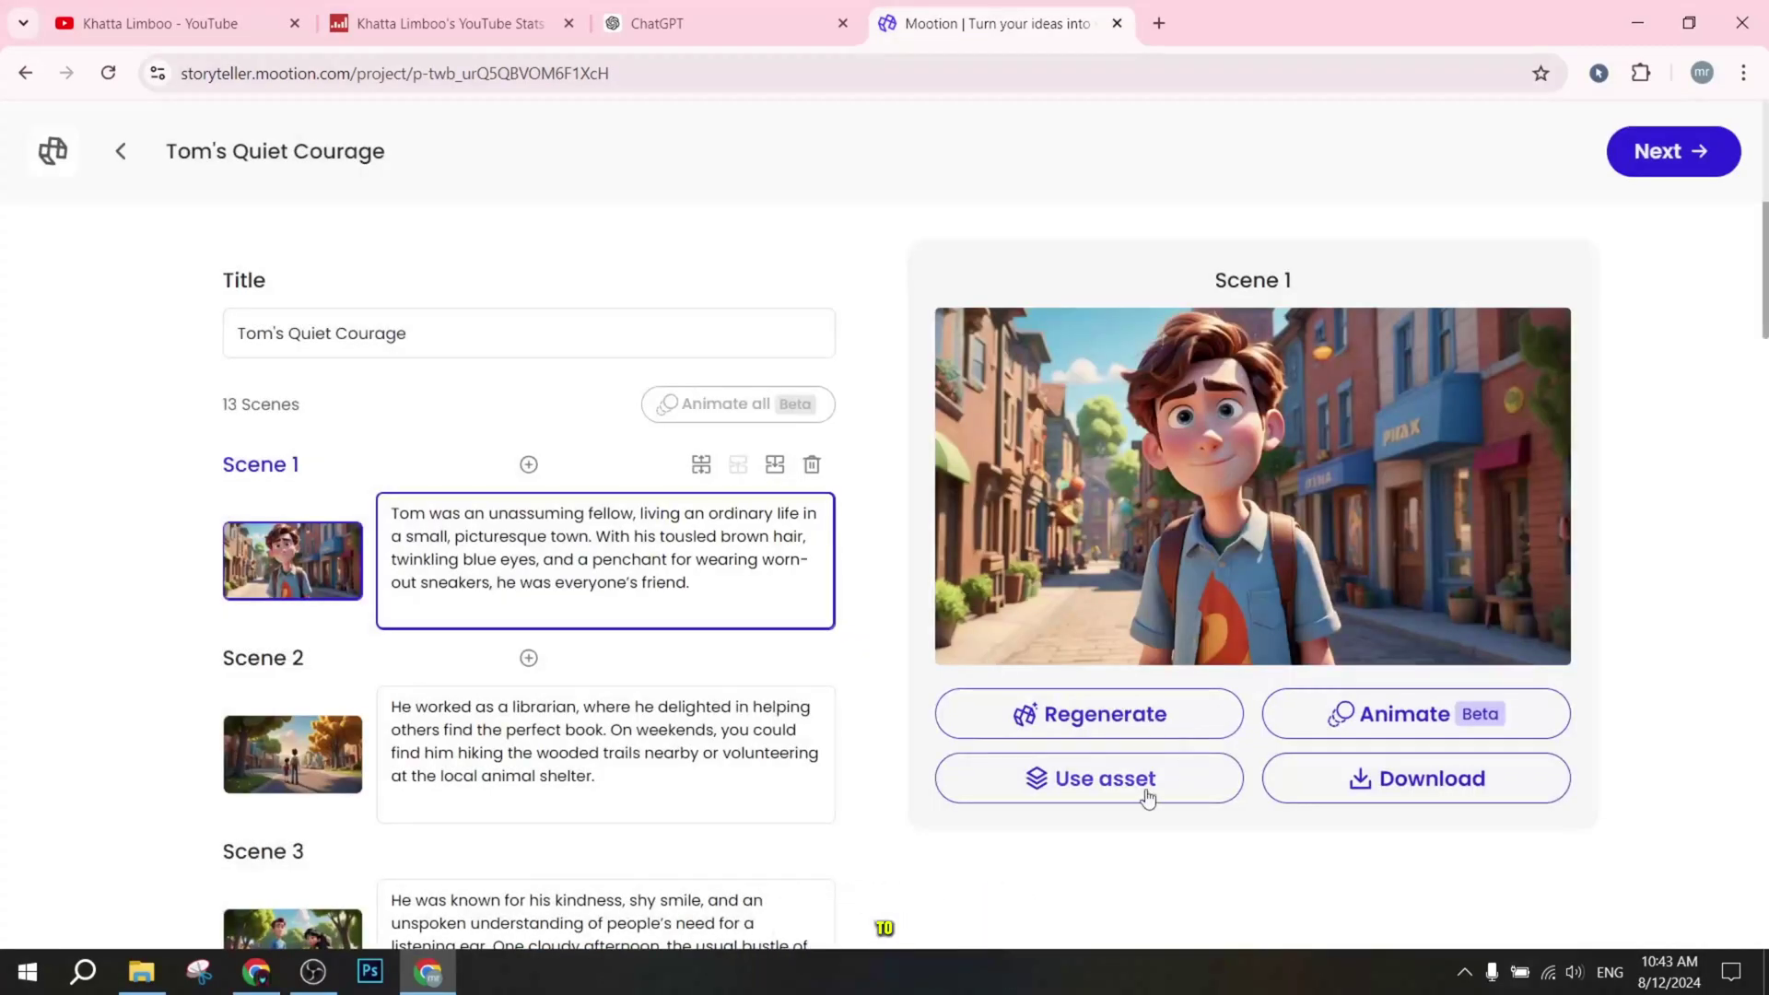
{"action": "left_click", "coordinate": [1080, 793]}
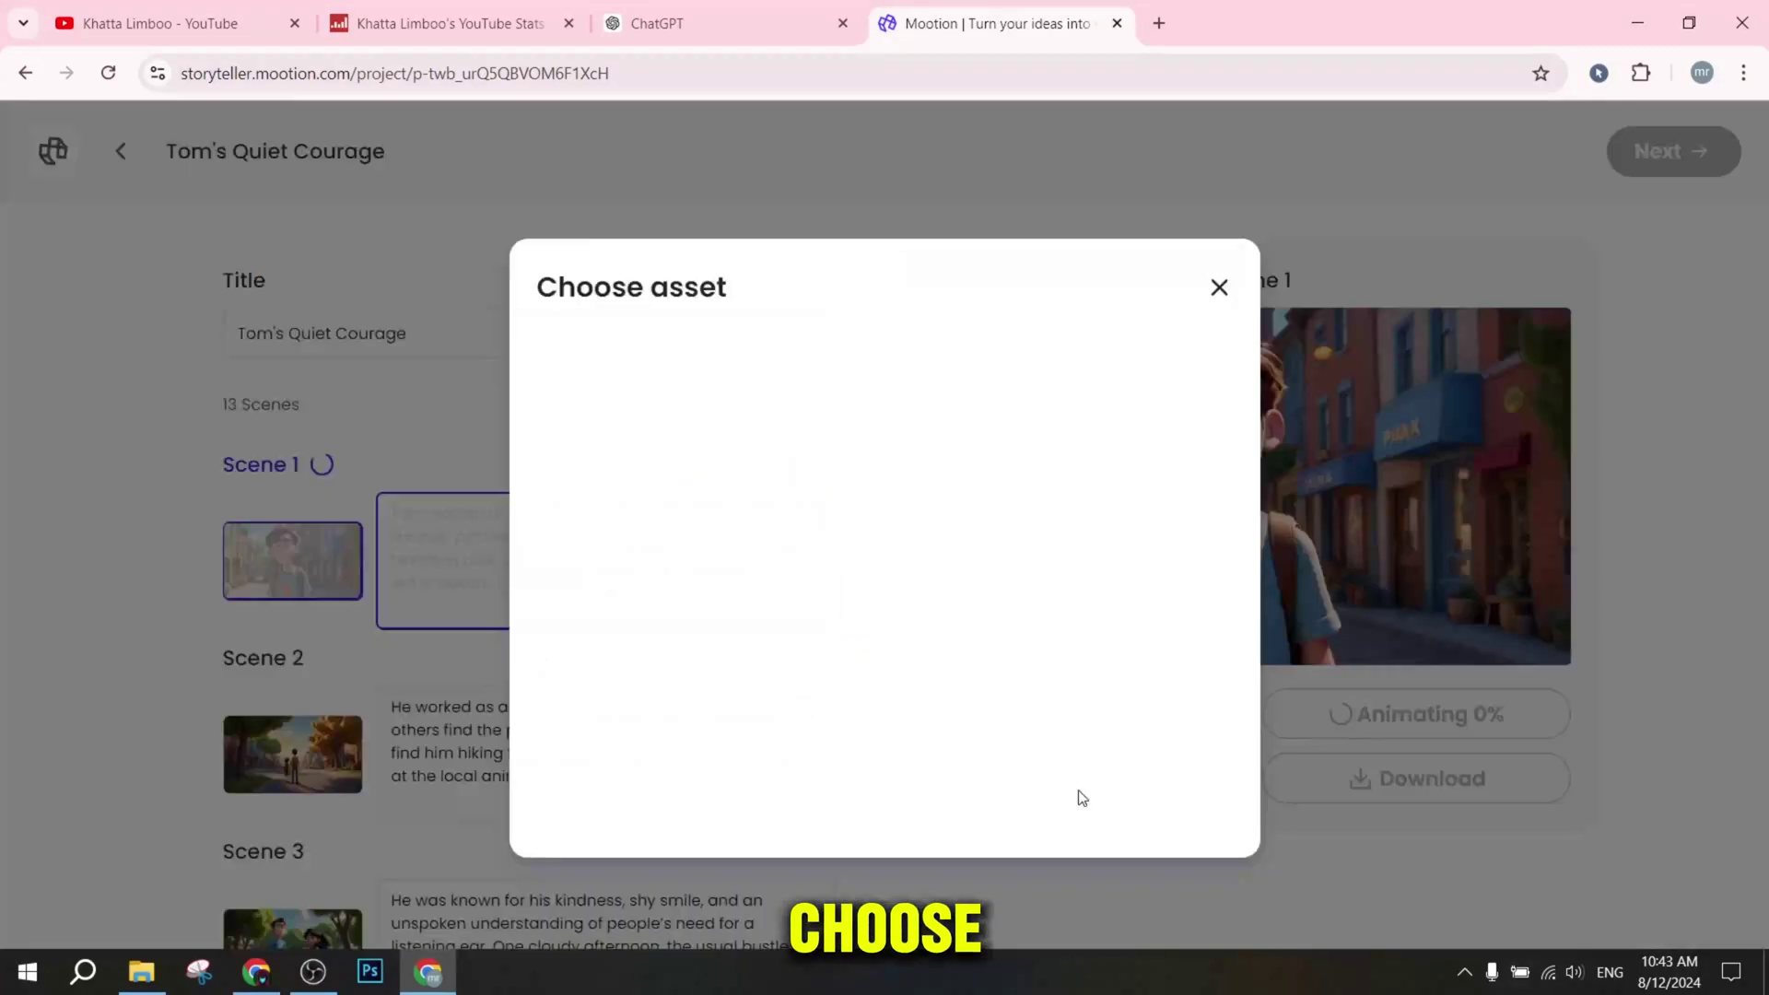
{"action": "left_click", "coordinate": [1218, 290]}
Examine scene 2's image and narration text.
{"action": "scroll", "coordinate": [1468, 503], "scroll_direction": "down", "scroll_amount": 3}
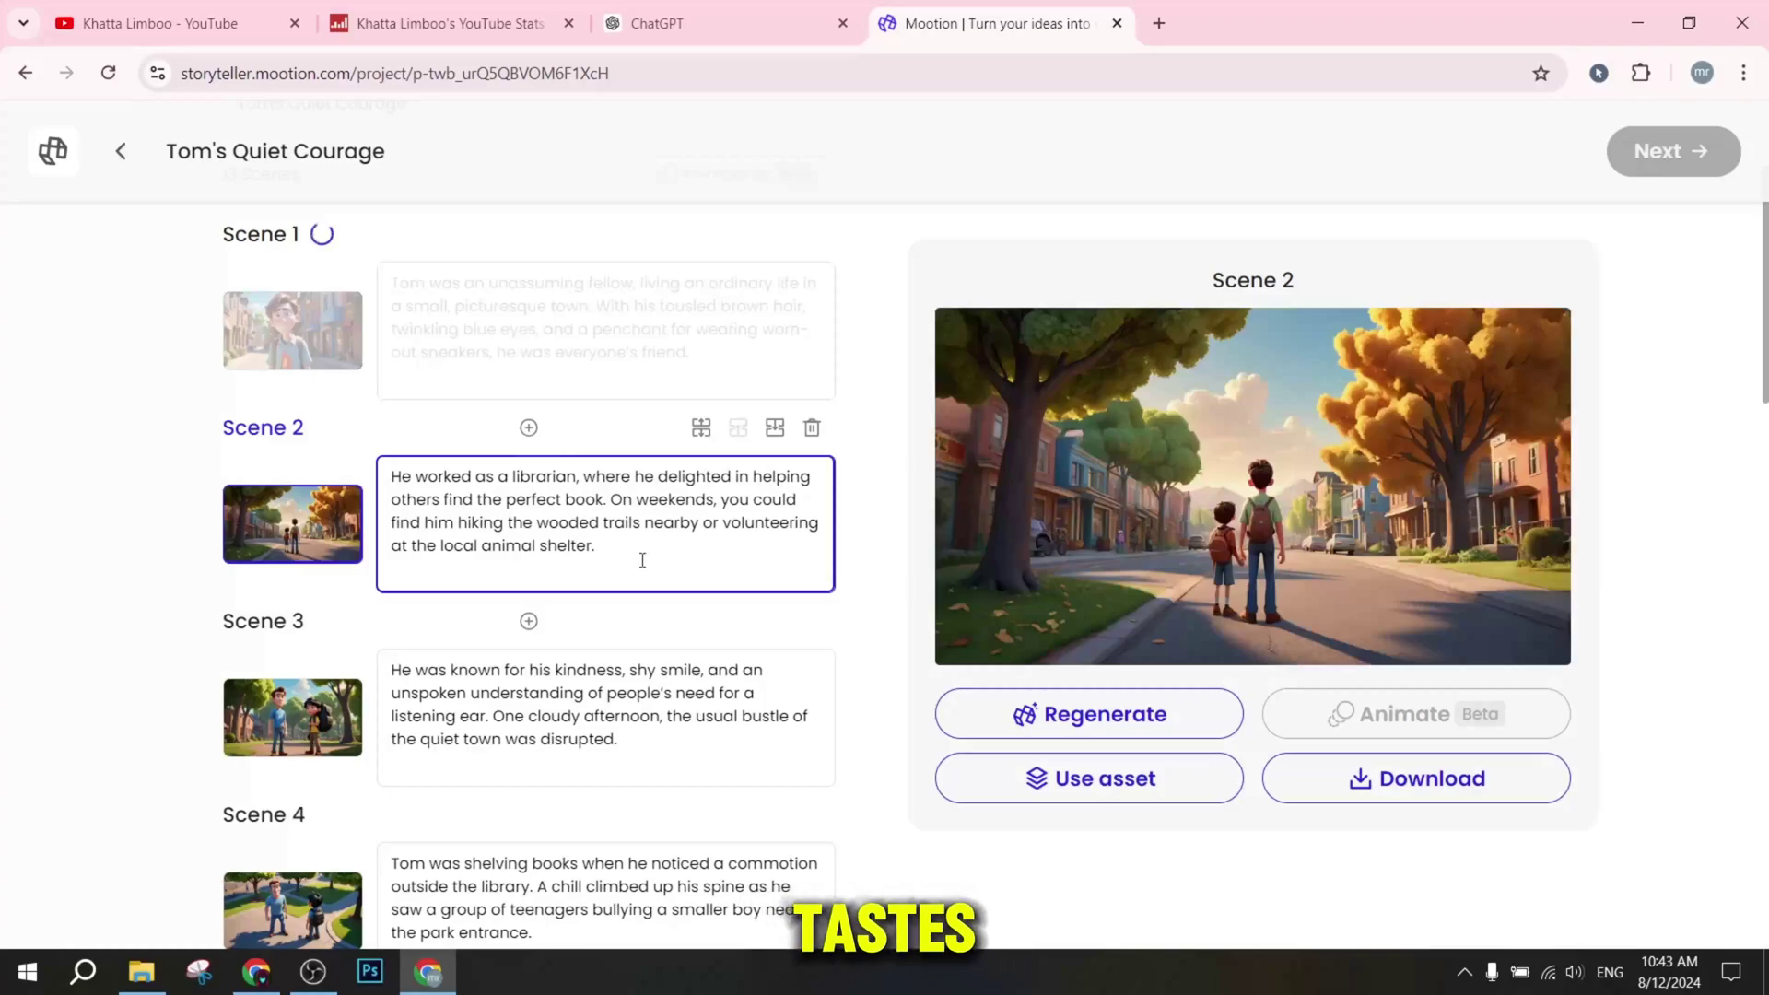
{"action": "left_click_drag", "start_coordinate": [601, 545], "coordinate": [506, 499]}
{"action": "left_click", "coordinate": [715, 548]}
{"action": "scroll", "coordinate": [592, 543], "scroll_direction": "down", "scroll_amount": 4}
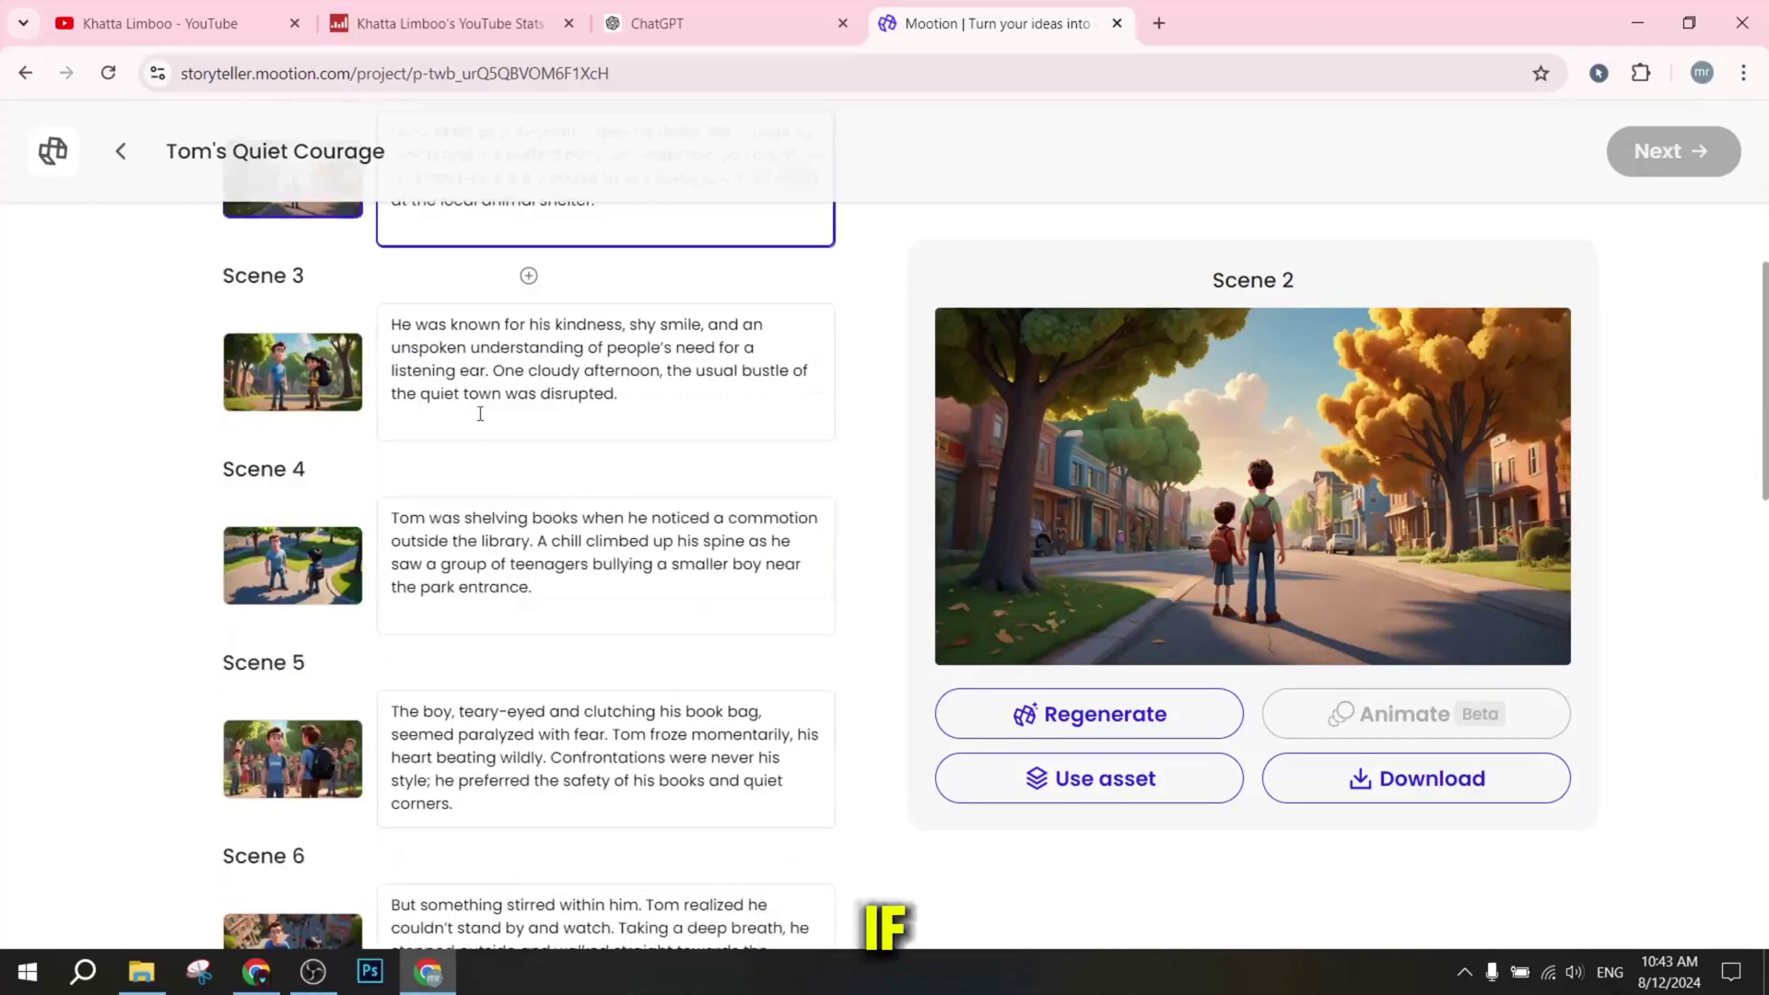
Select scene 3, look over the remaining scenes and download scene 3's image.
{"action": "left_click", "coordinate": [677, 413]}
{"action": "left_click_drag", "start_coordinate": [677, 413], "coordinate": [364, 319]}
{"action": "left_click", "coordinate": [1059, 470]}
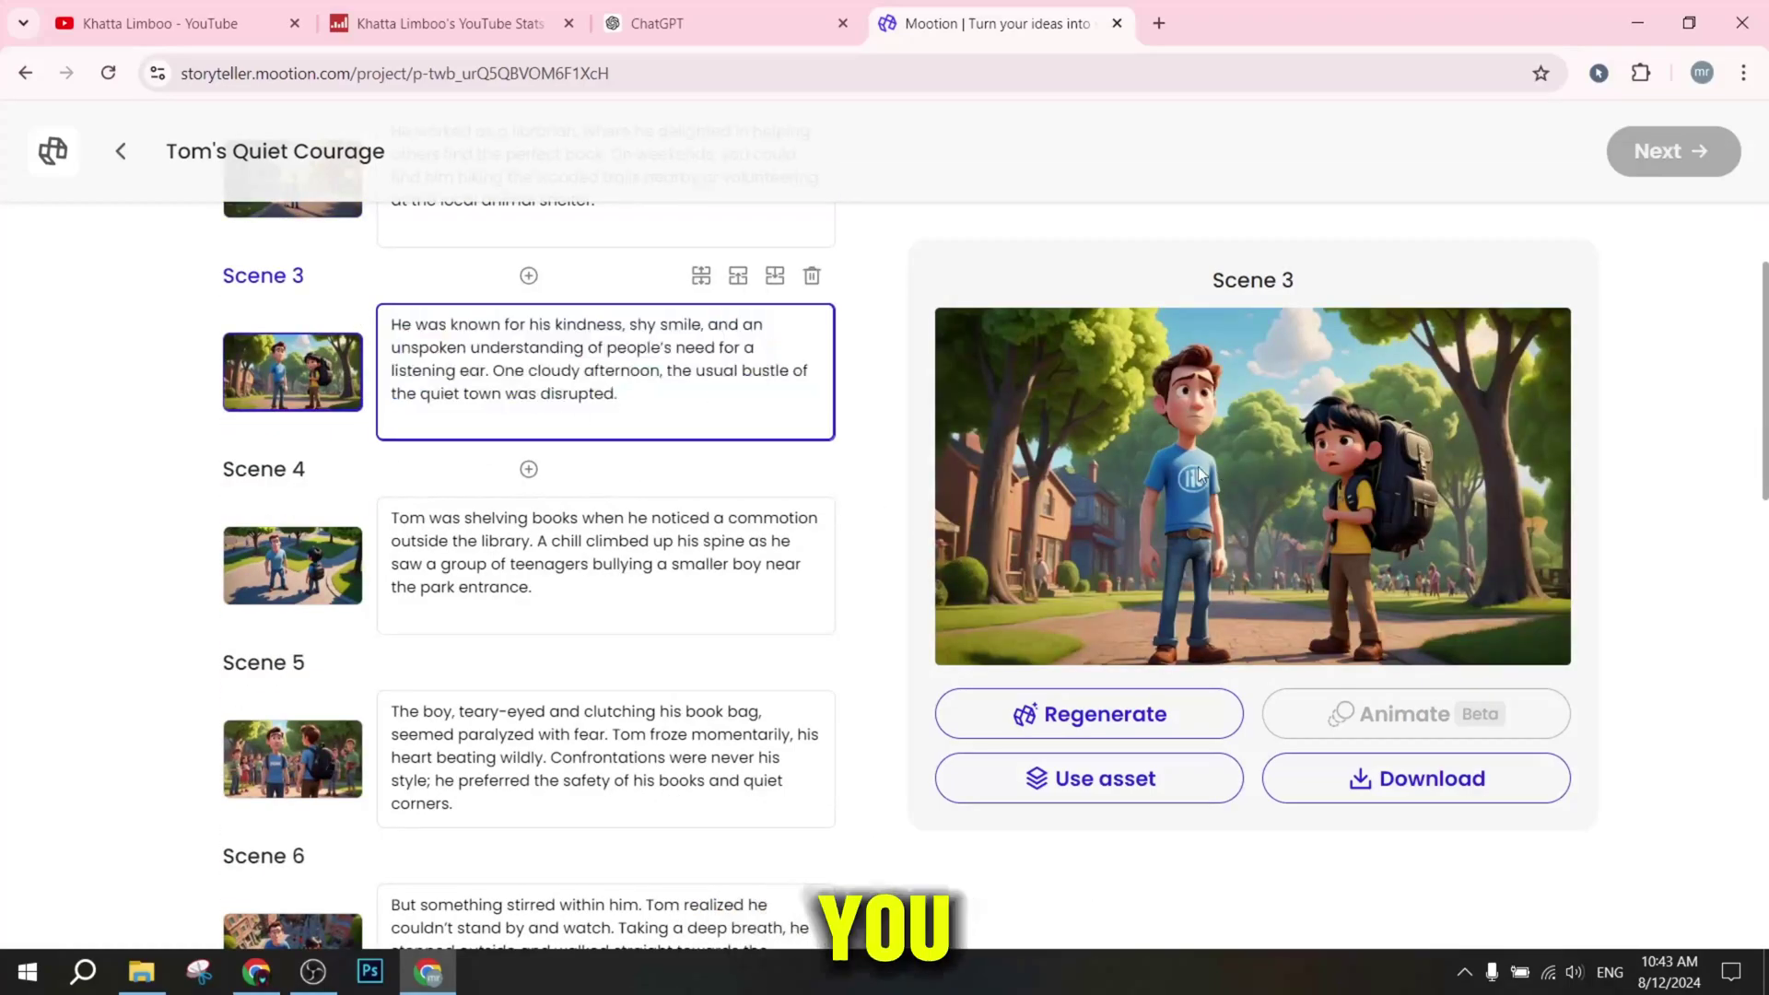
{"action": "scroll", "coordinate": [694, 501], "scroll_direction": "down", "scroll_amount": 5}
{"action": "scroll", "coordinate": [544, 523], "scroll_direction": "down", "scroll_amount": 10}
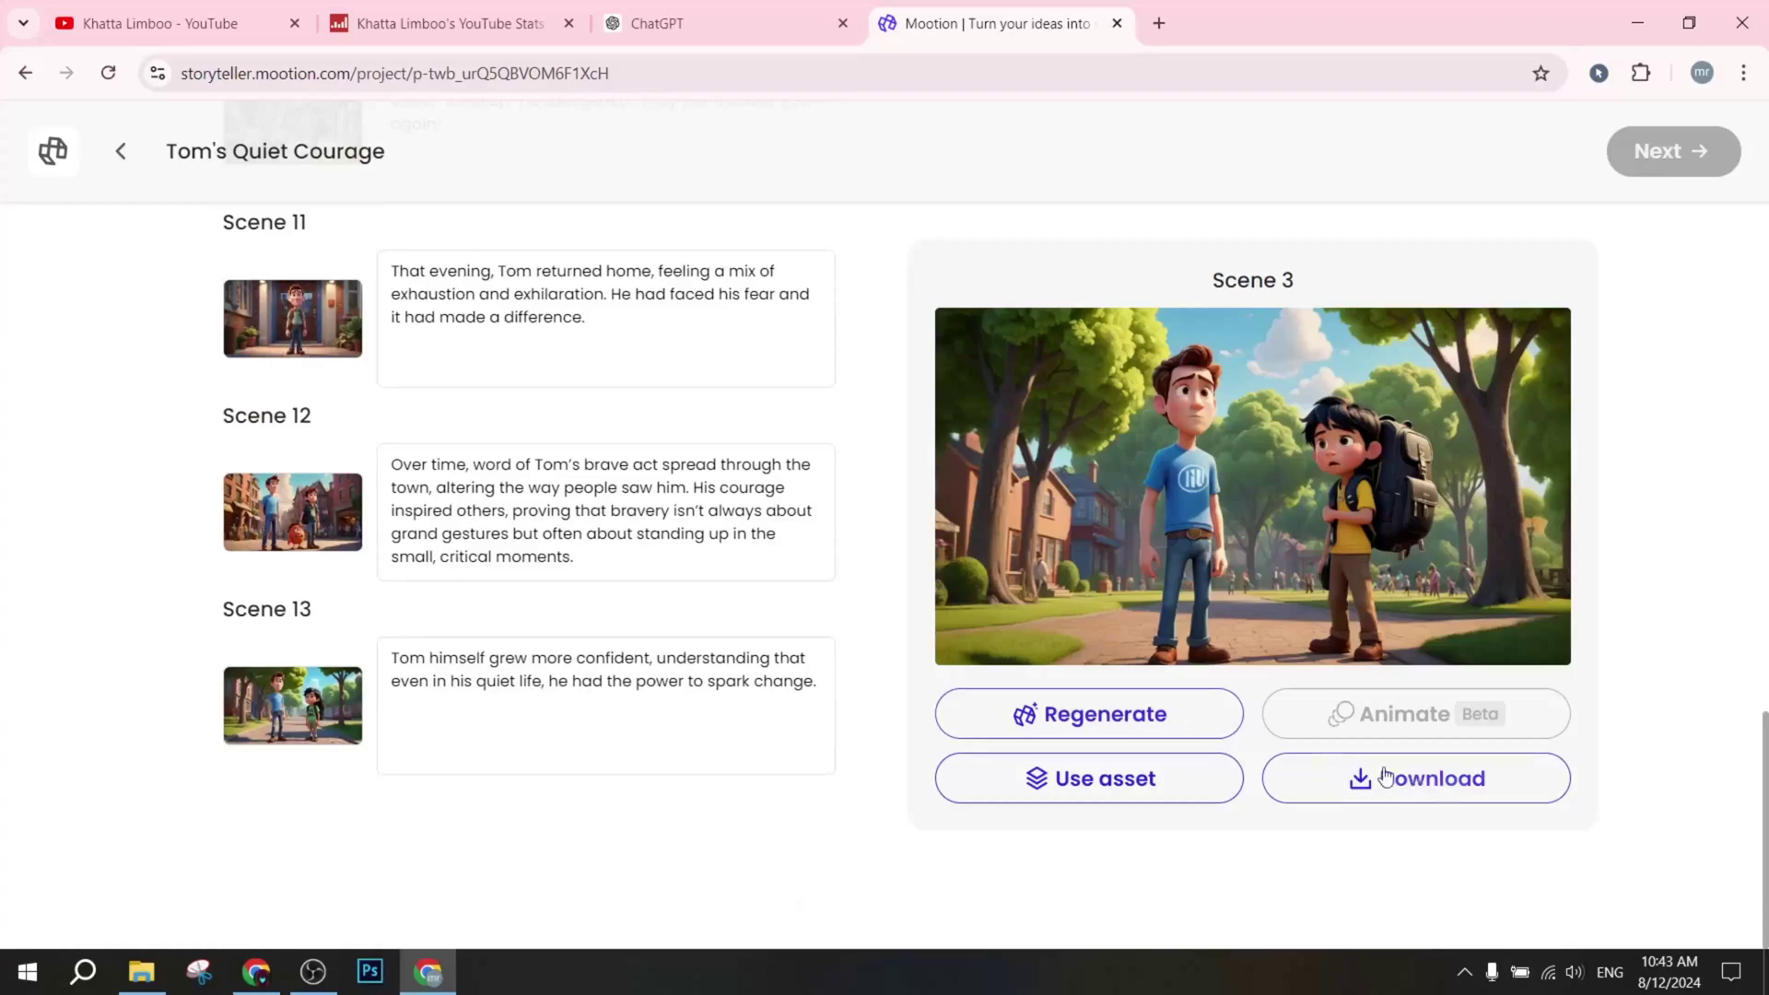
{"action": "left_click", "coordinate": [1430, 767]}
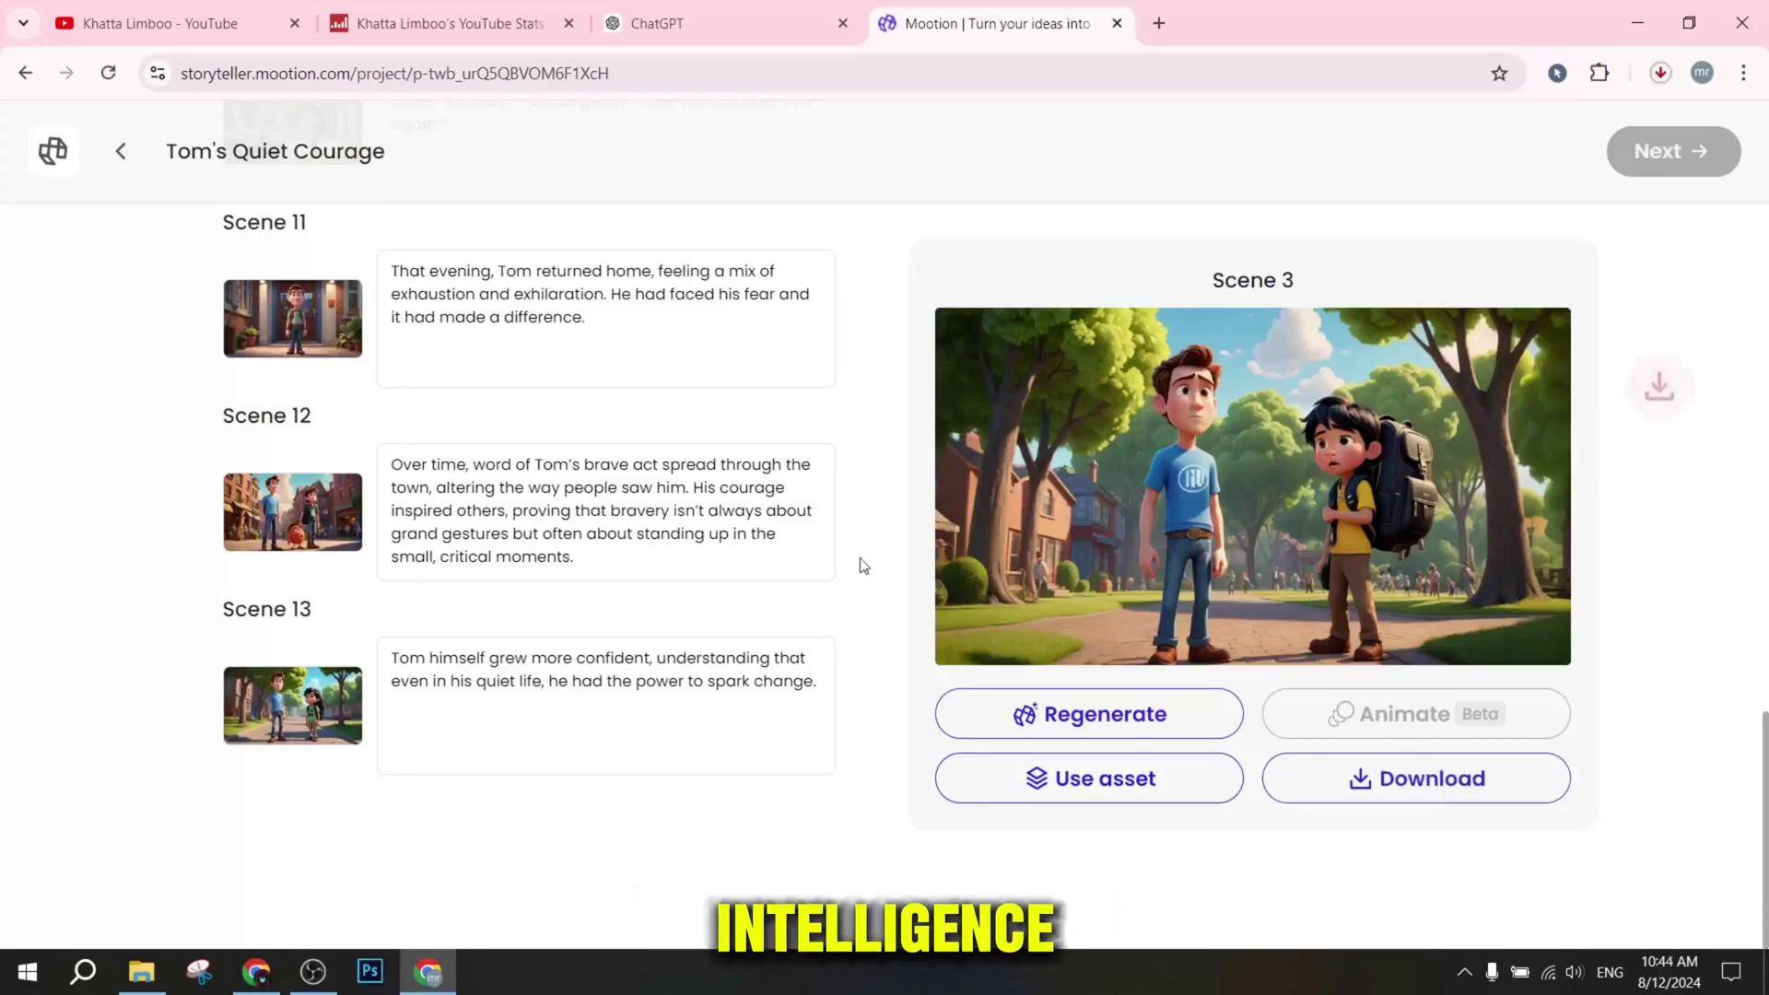
Open the downloaded scene 3 image, examine the two characters up close and close the viewer.
{"action": "scroll", "coordinate": [860, 561], "scroll_direction": "up", "scroll_amount": 6}
{"action": "left_click", "coordinate": [1419, 134]}
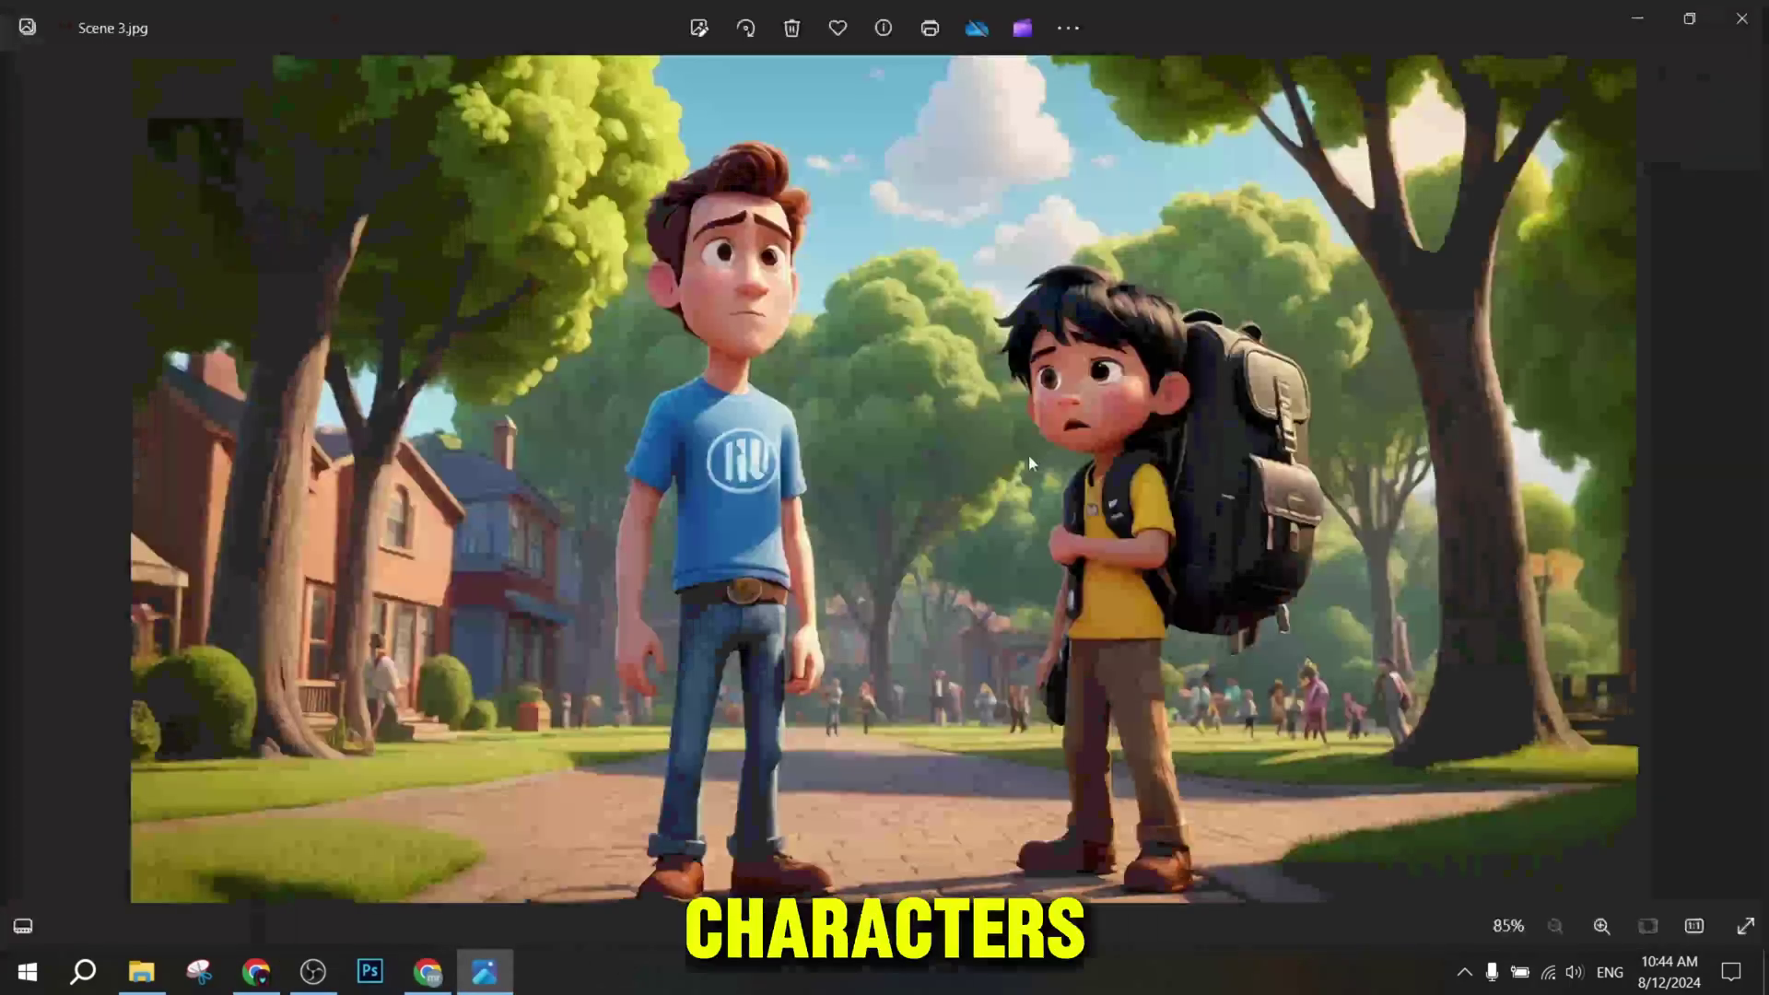
{"action": "scroll", "coordinate": [891, 352], "scroll_direction": "up", "scroll_amount": 3}
{"action": "scroll", "coordinate": [893, 362], "scroll_direction": "down", "scroll_amount": 5}
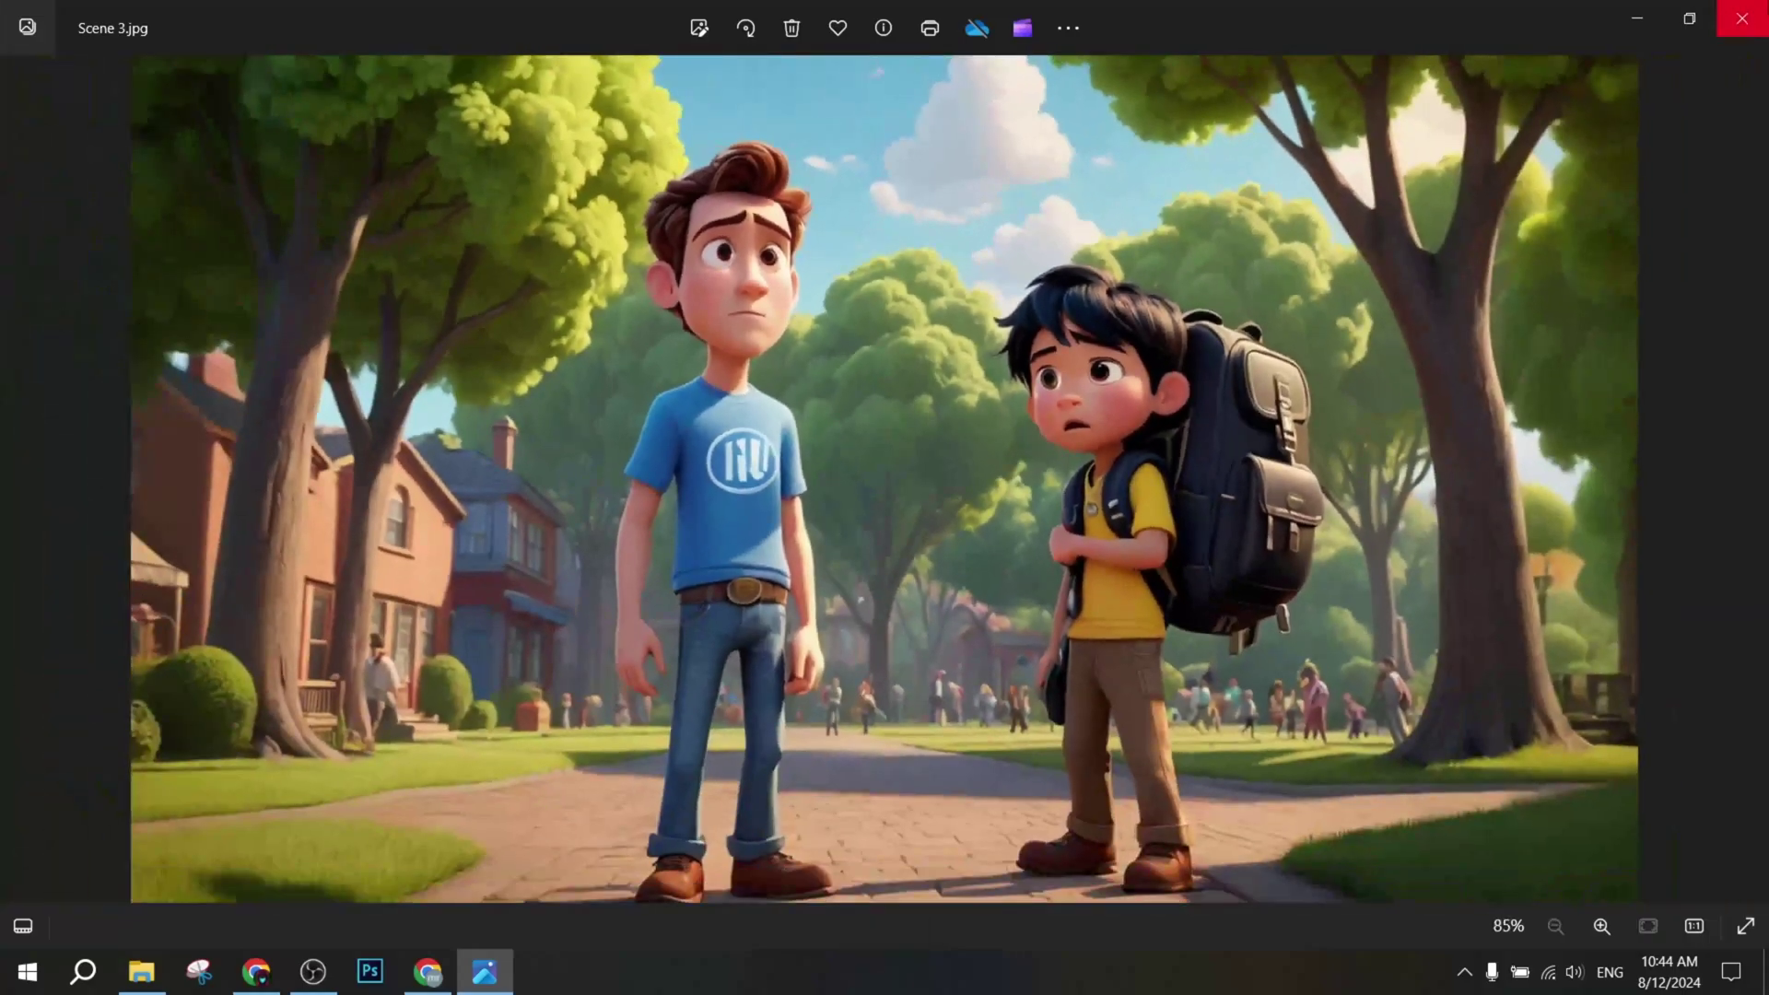
{"action": "left_click", "coordinate": [1742, 18]}
Look at scene 11's image and download scene 13's image.
{"action": "scroll", "coordinate": [640, 524], "scroll_direction": "down", "scroll_amount": 5}
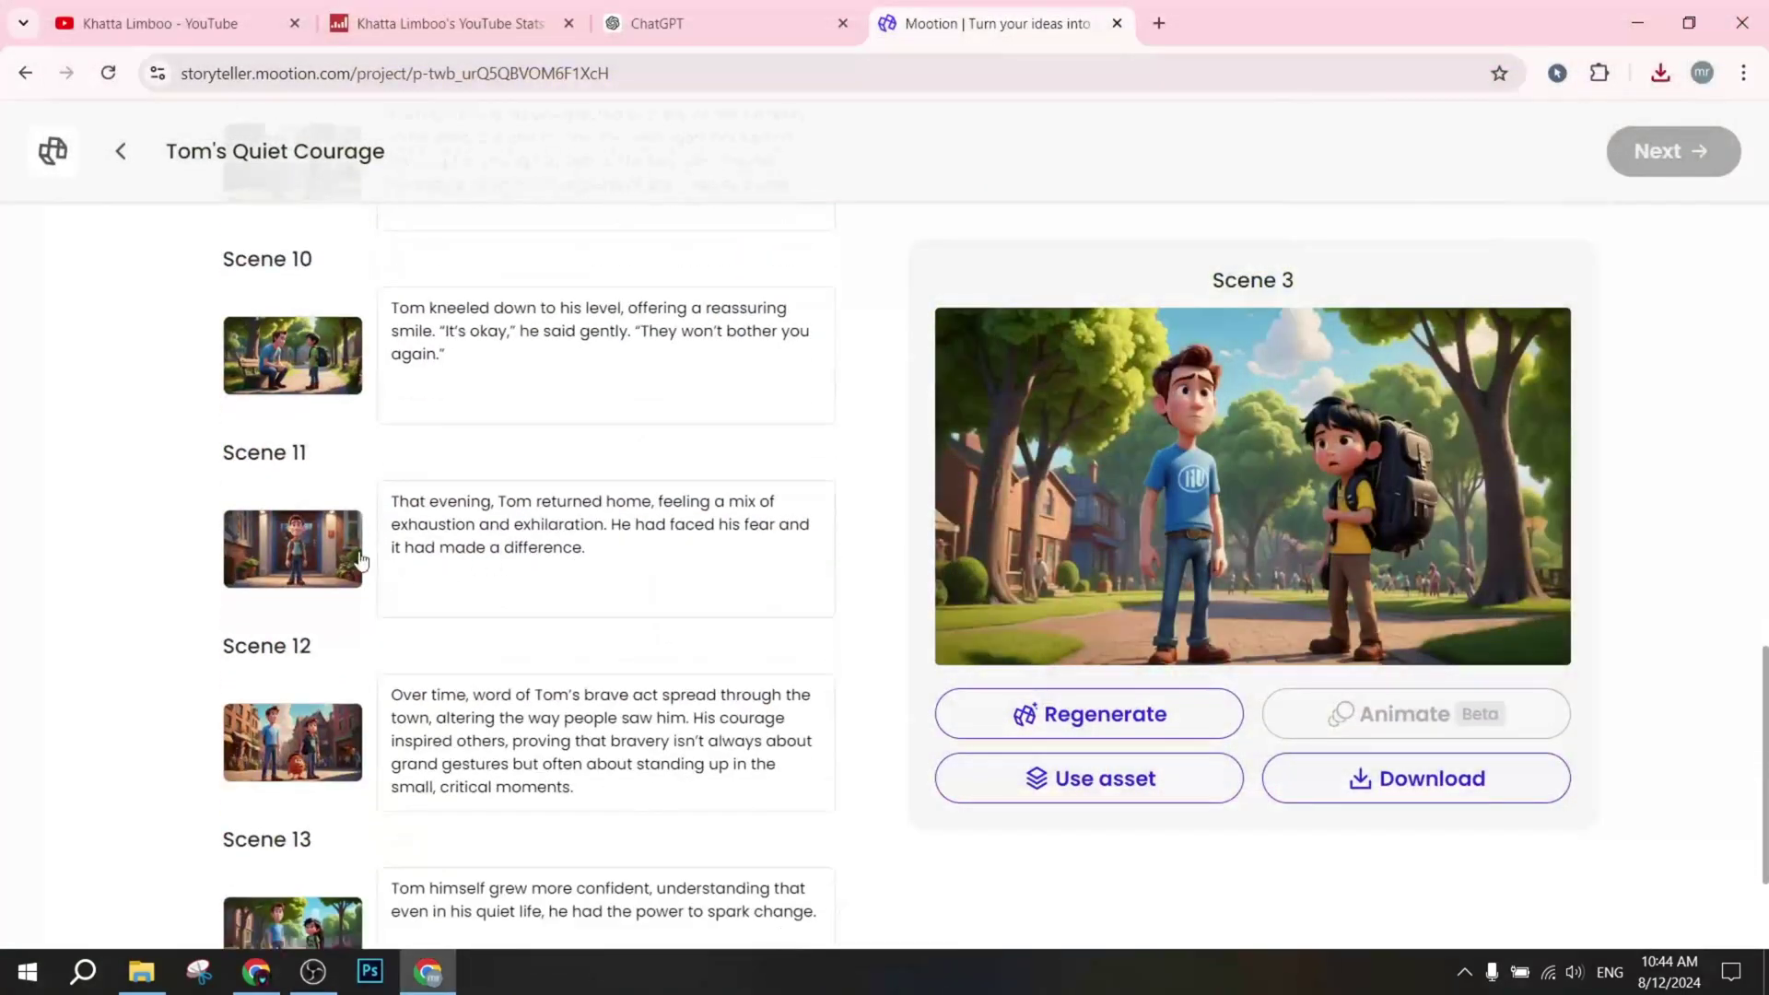
{"action": "left_click", "coordinate": [291, 553]}
{"action": "scroll", "coordinate": [359, 687], "scroll_direction": "down", "scroll_amount": 2}
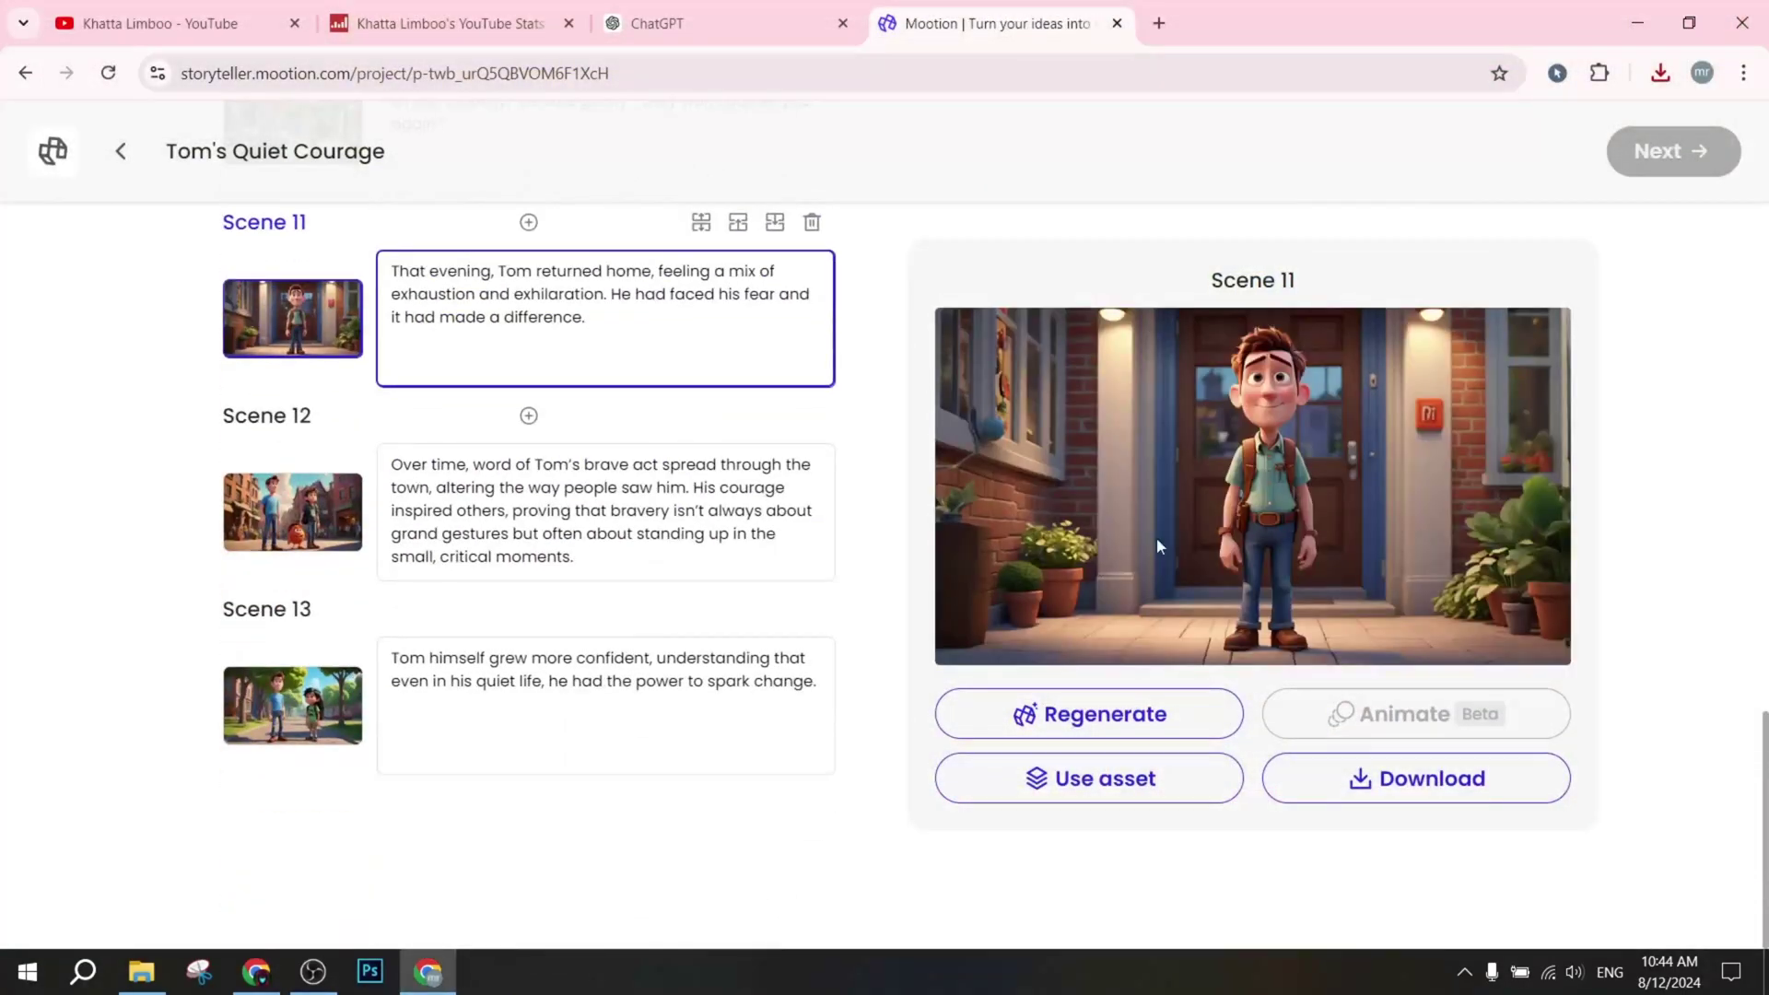
{"action": "left_click", "coordinate": [291, 720]}
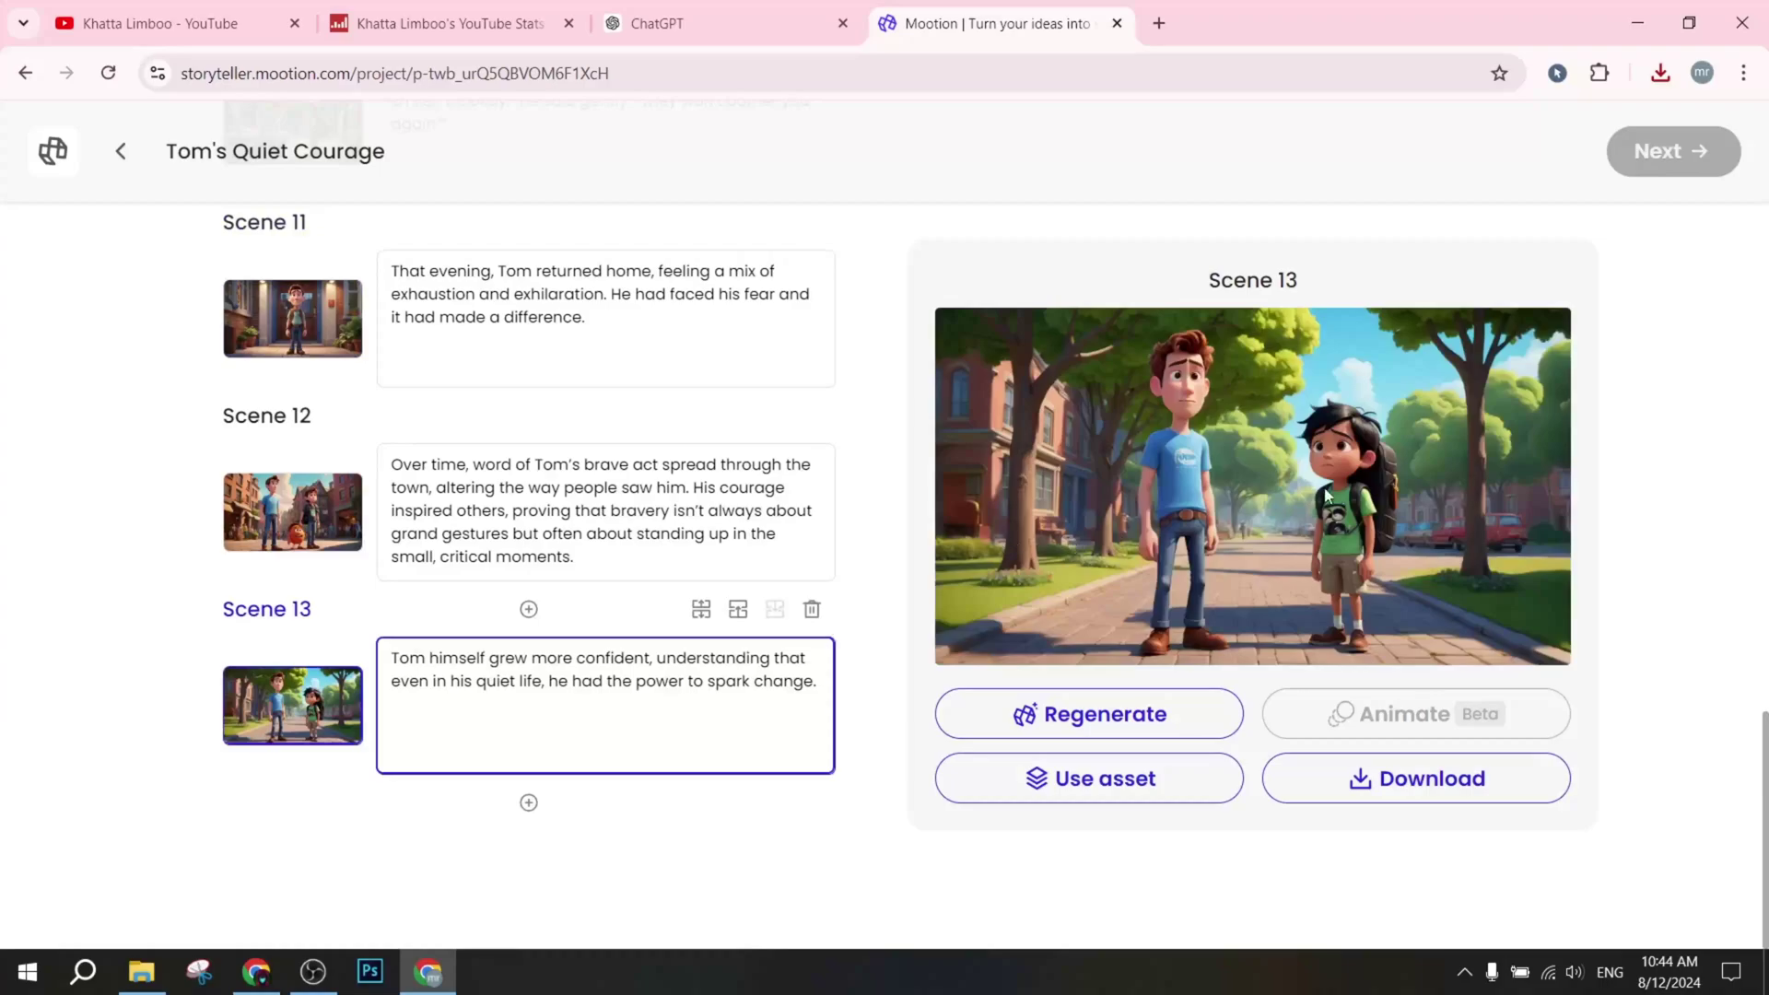
{"action": "left_click", "coordinate": [1385, 781]}
Open the downloaded scene 13 image, inspect its details at a larger size and close it.
{"action": "left_click", "coordinate": [1479, 136]}
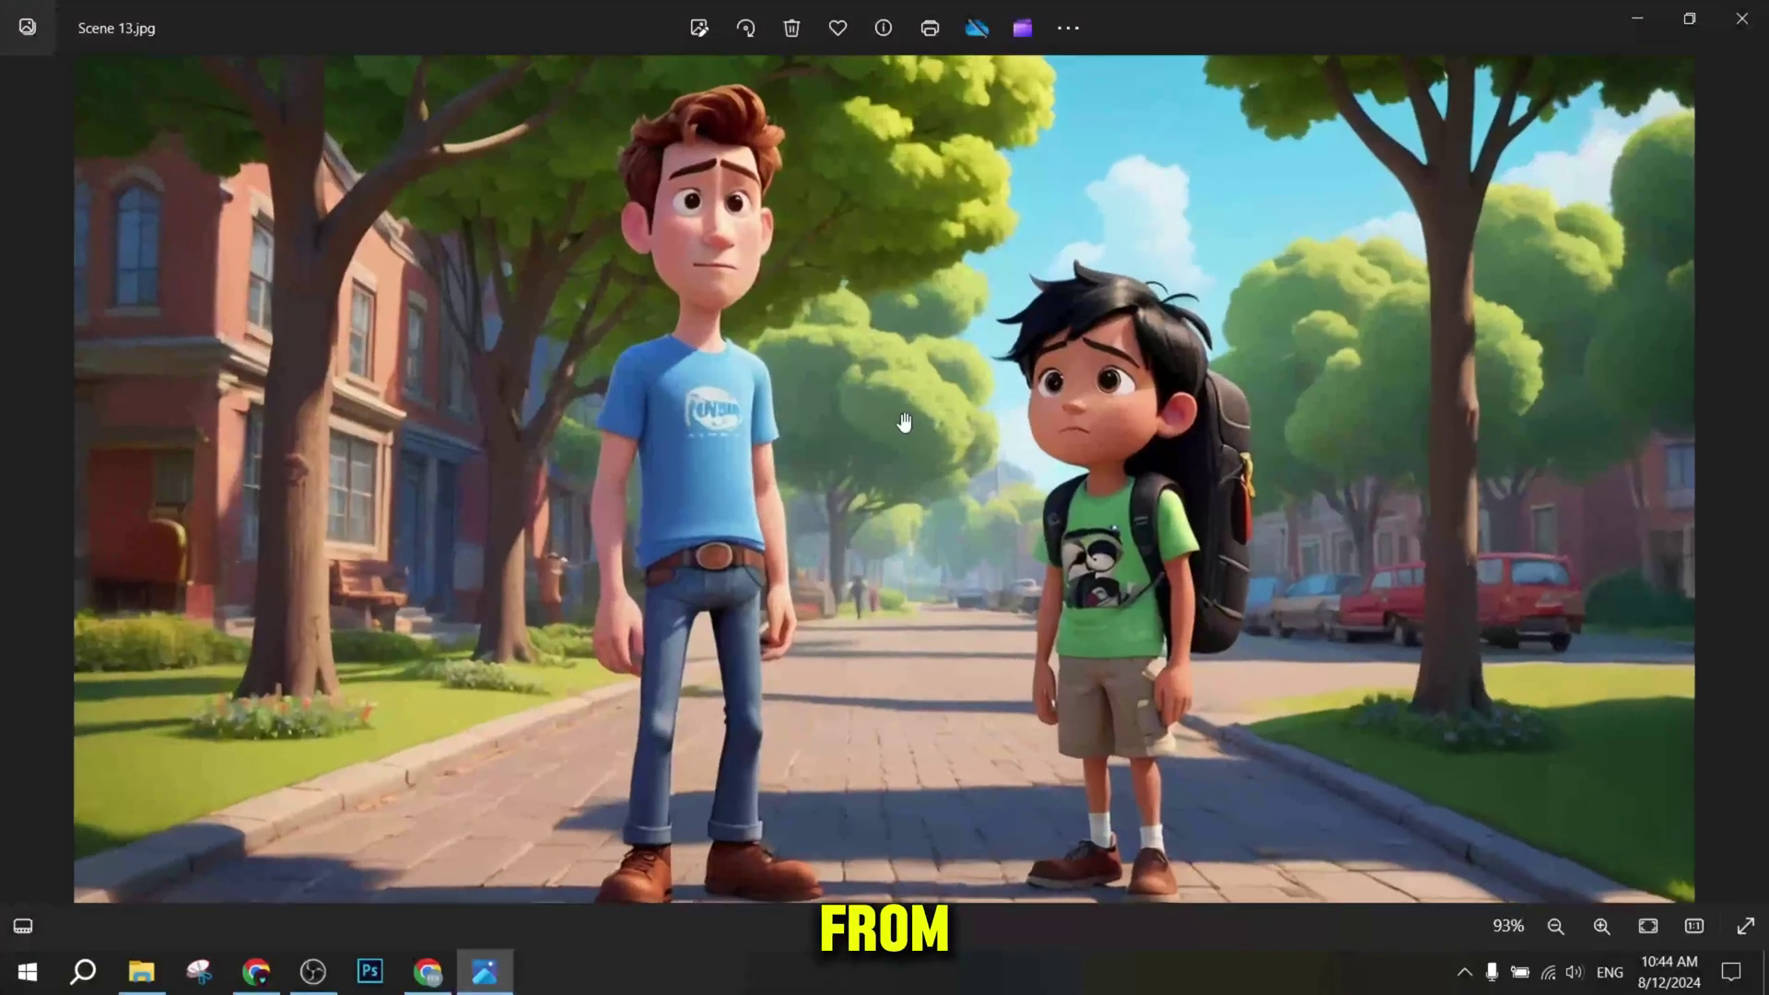
{"action": "scroll", "coordinate": [904, 422], "scroll_direction": "up", "scroll_amount": 2}
{"action": "left_click_drag", "start_coordinate": [903, 377], "coordinate": [920, 463]}
{"action": "scroll", "coordinate": [922, 461], "scroll_direction": "down", "scroll_amount": 3}
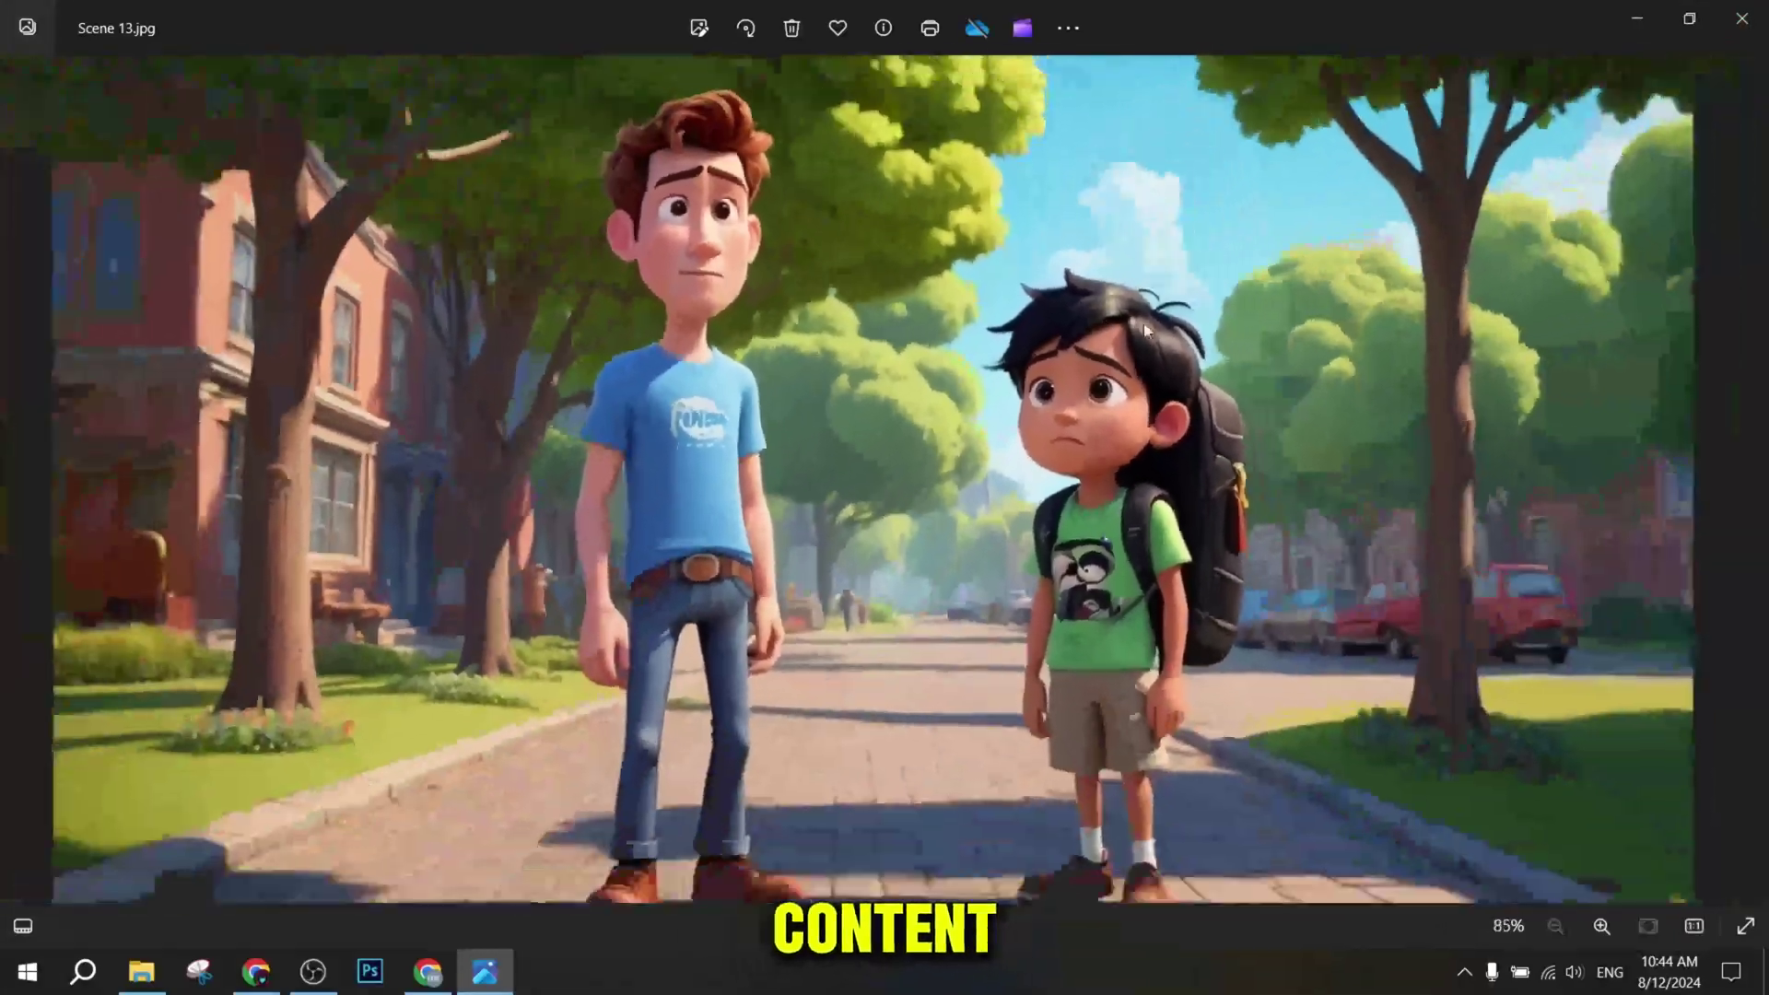
{"action": "key", "text": "alt+F4"}
Check the animation progress of scene 1 and look at the images of scenes 2 and 3.
{"action": "scroll", "coordinate": [802, 442], "scroll_direction": "up", "scroll_amount": 20}
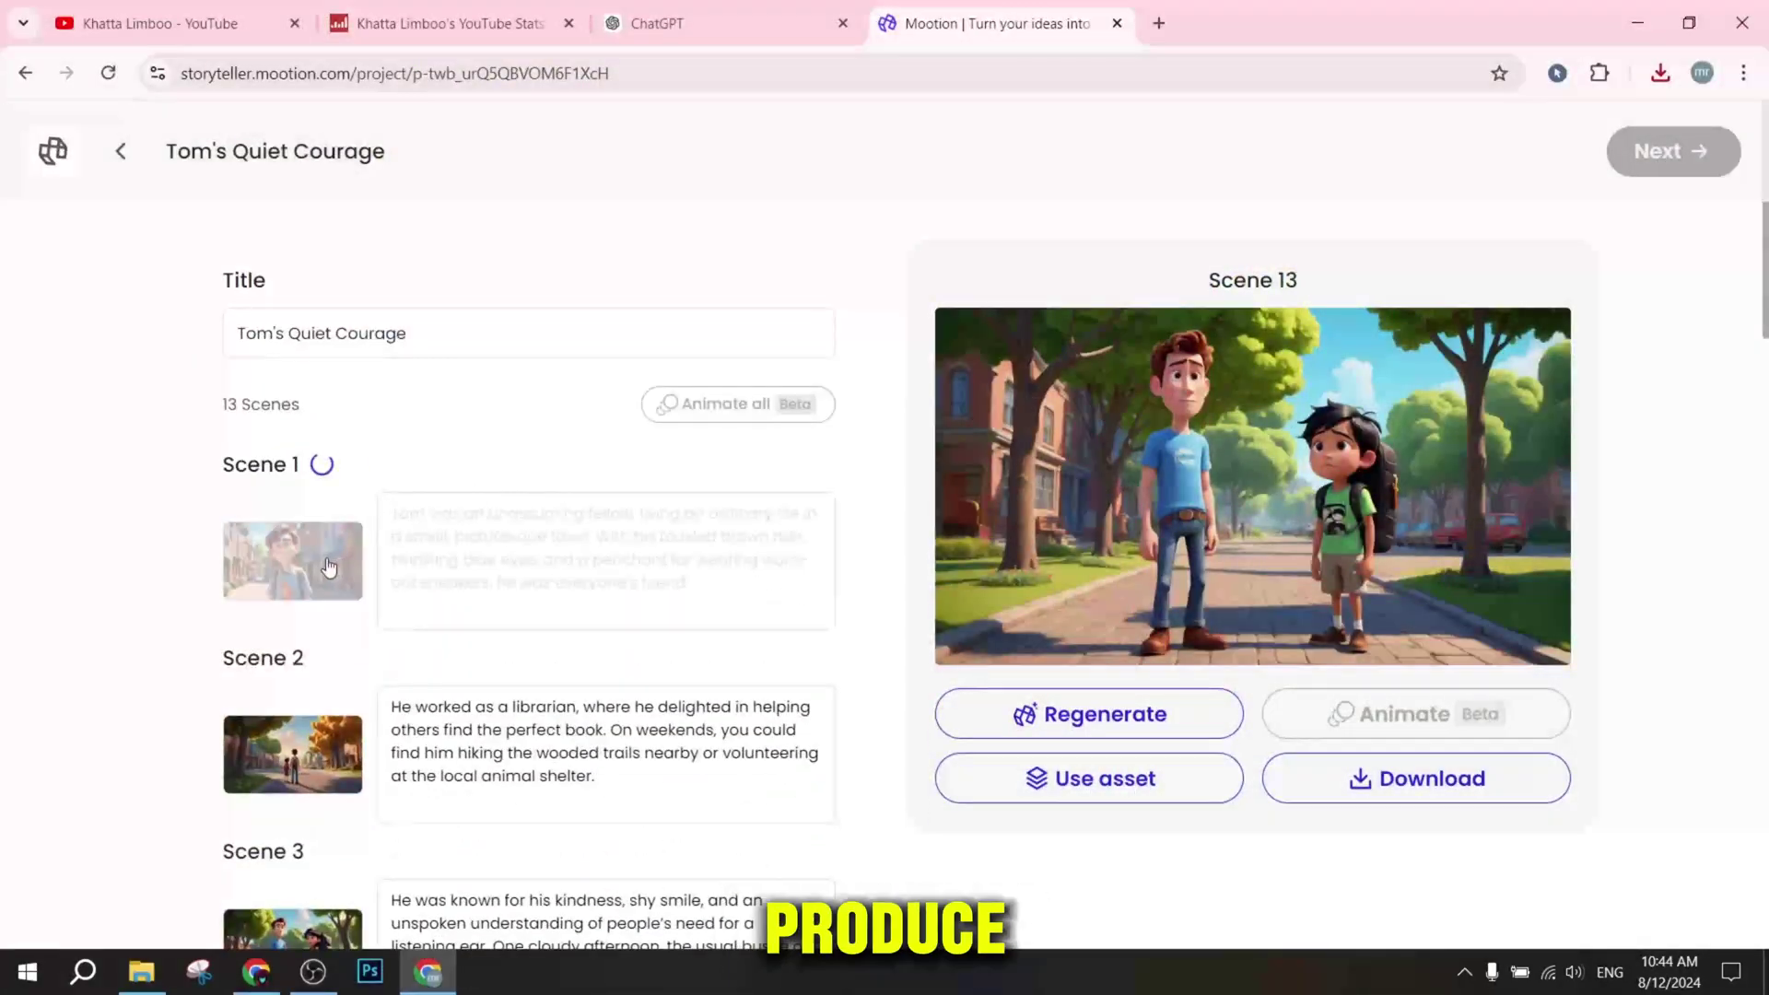
{"action": "left_click", "coordinate": [329, 567]}
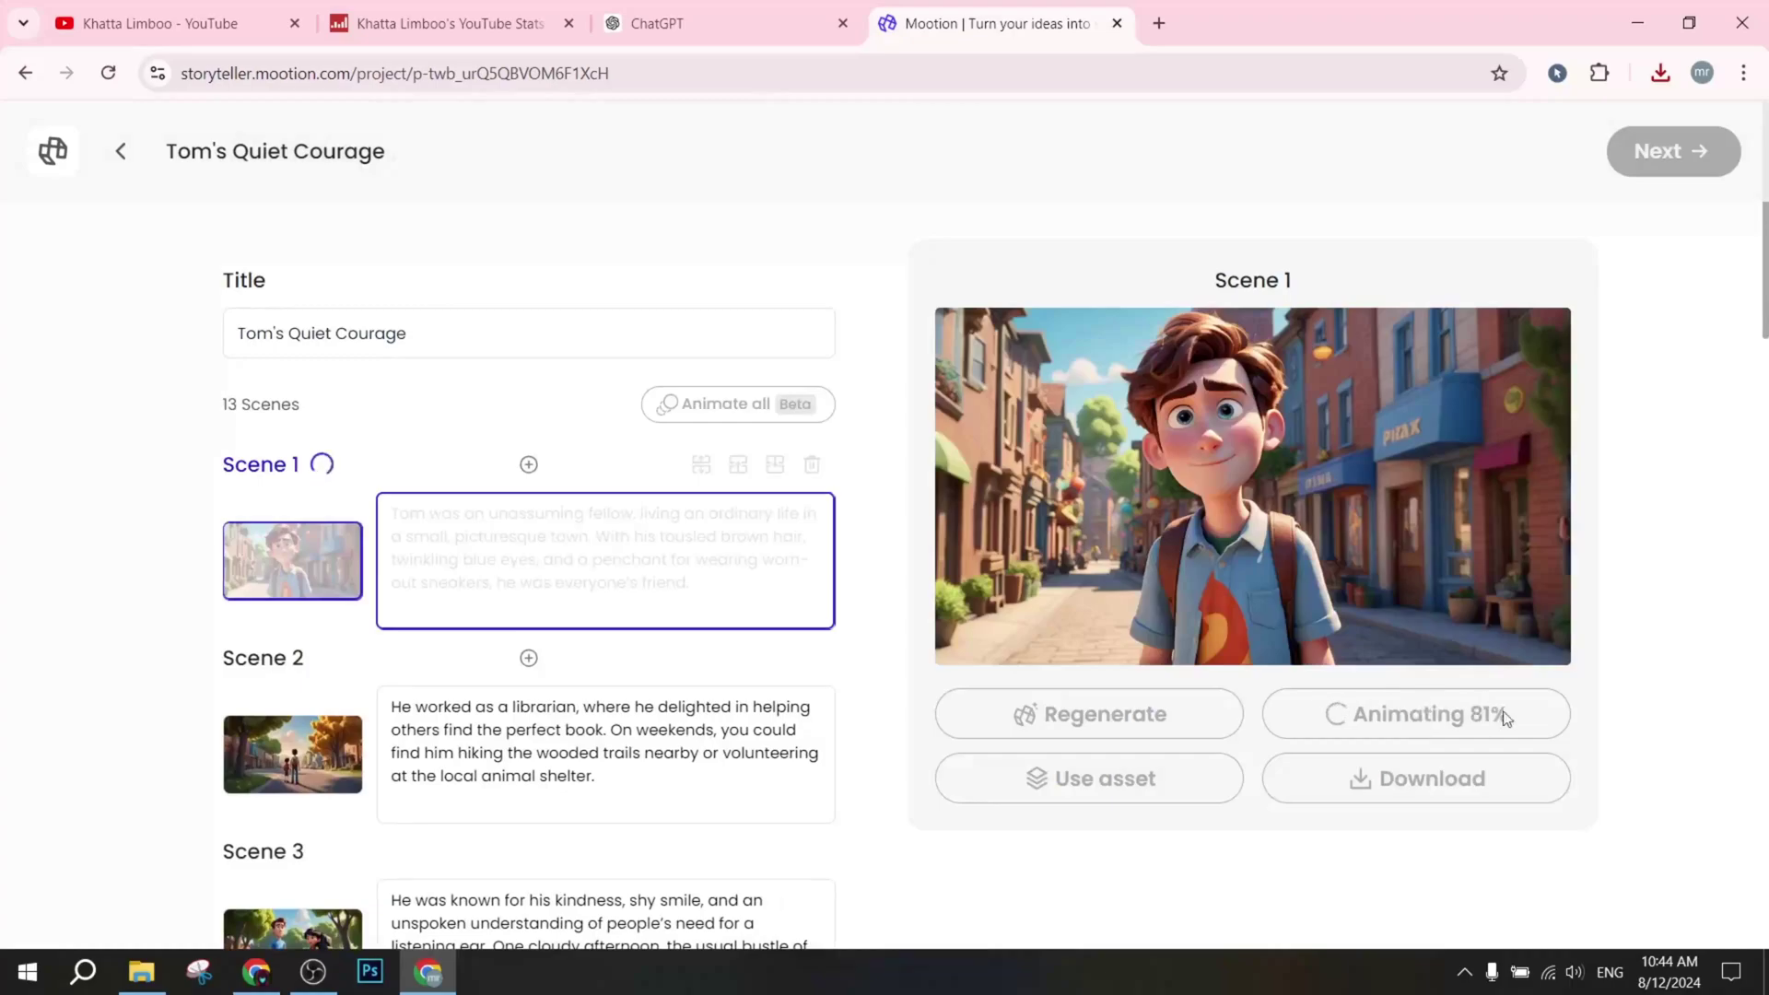
{"action": "scroll", "coordinate": [535, 571], "scroll_direction": "down", "scroll_amount": 3}
{"action": "left_click", "coordinate": [474, 498]}
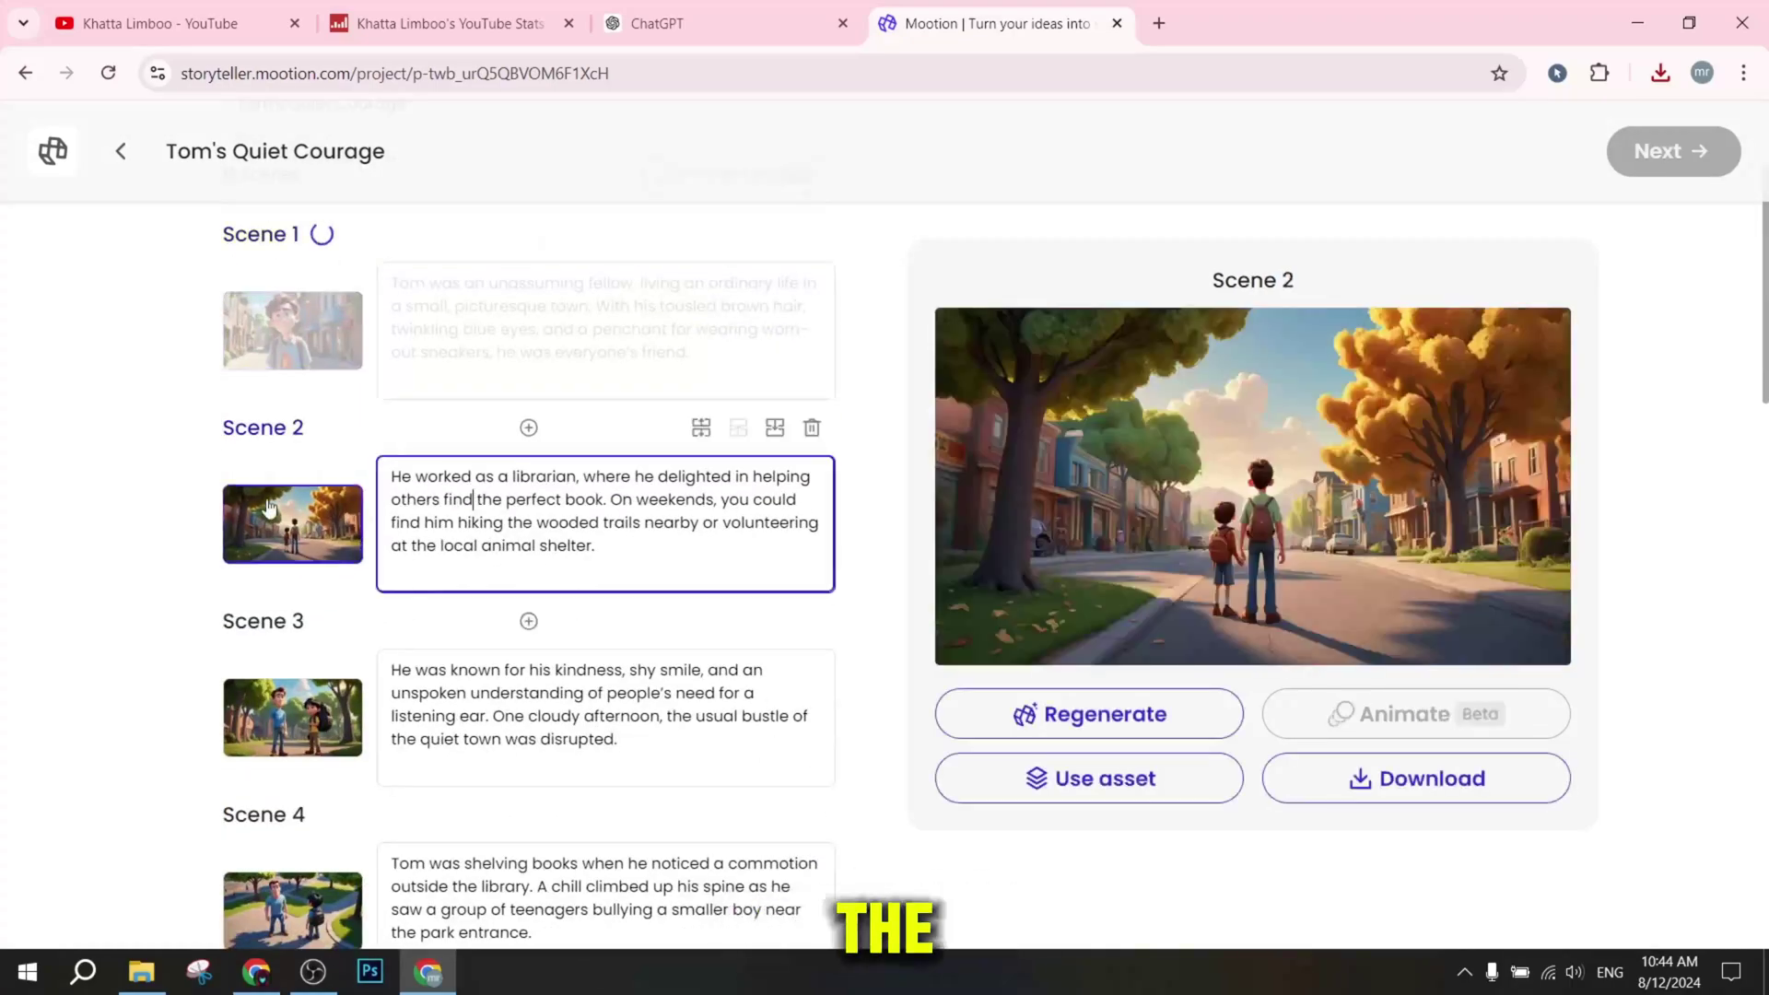
{"action": "left_click", "coordinate": [302, 705]}
Select scene 4 and download its image.
{"action": "scroll", "coordinate": [277, 700], "scroll_direction": "down", "scroll_amount": 3}
{"action": "left_click", "coordinate": [267, 689]}
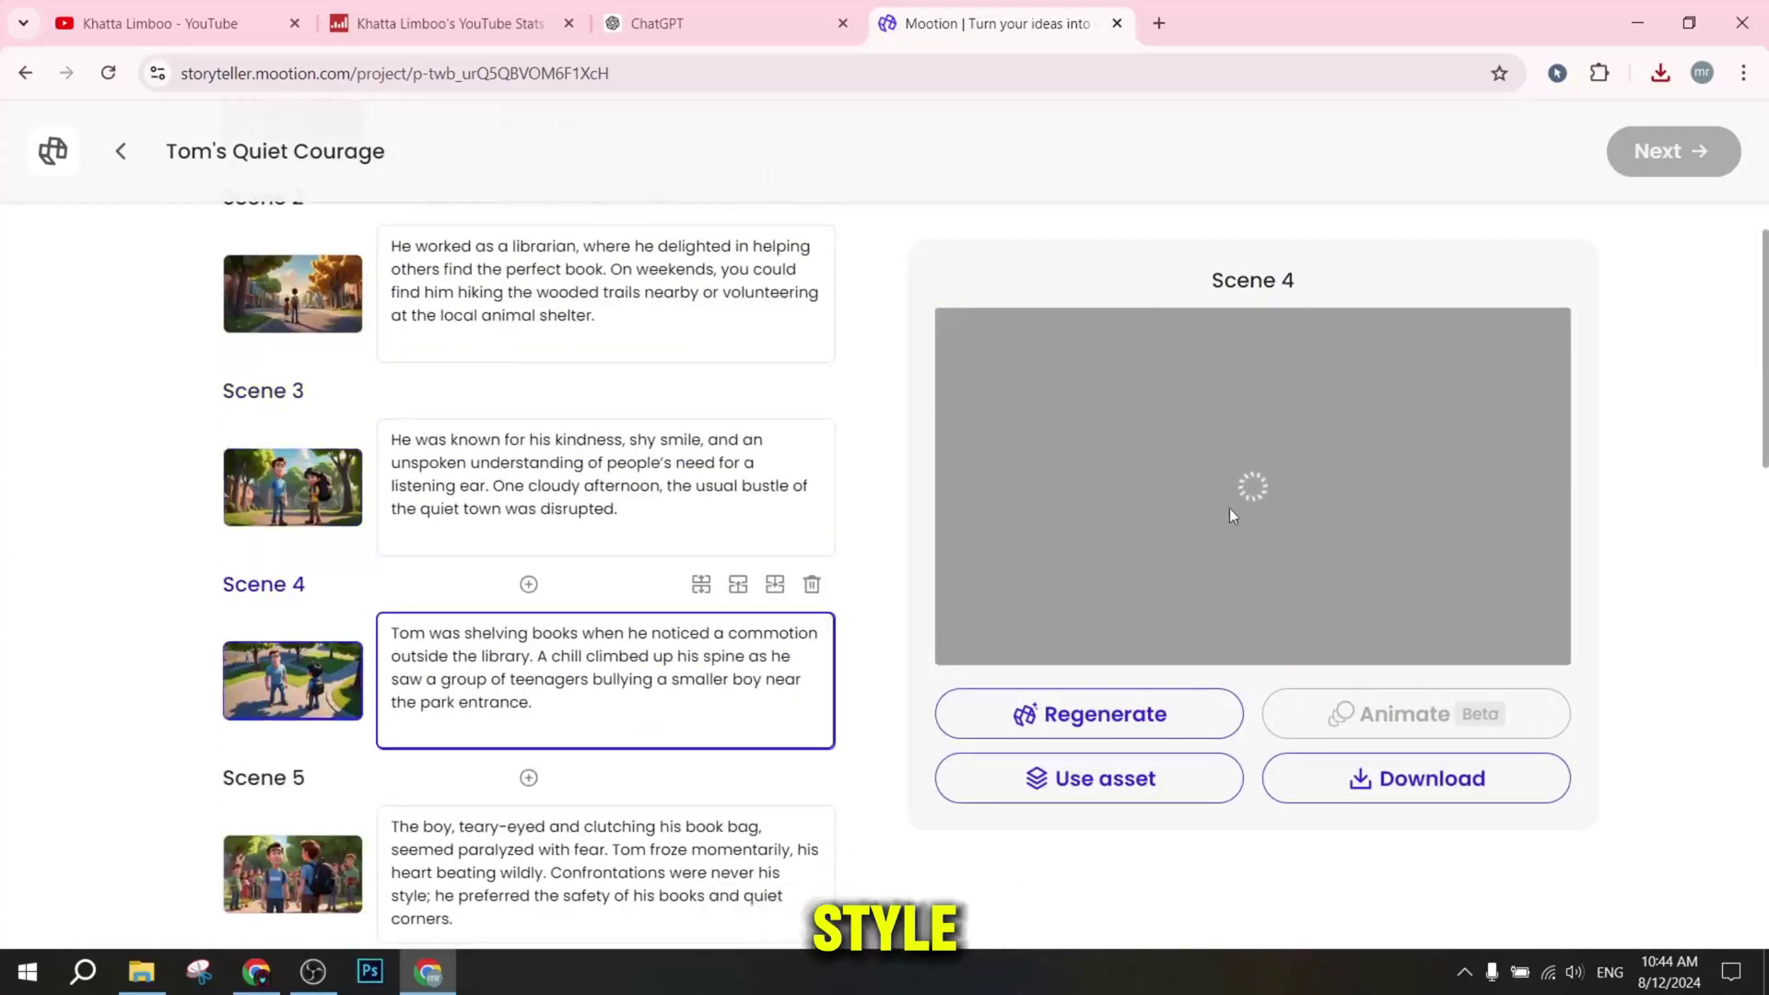
{"action": "scroll", "coordinate": [1232, 516], "scroll_direction": "down", "scroll_amount": 3}
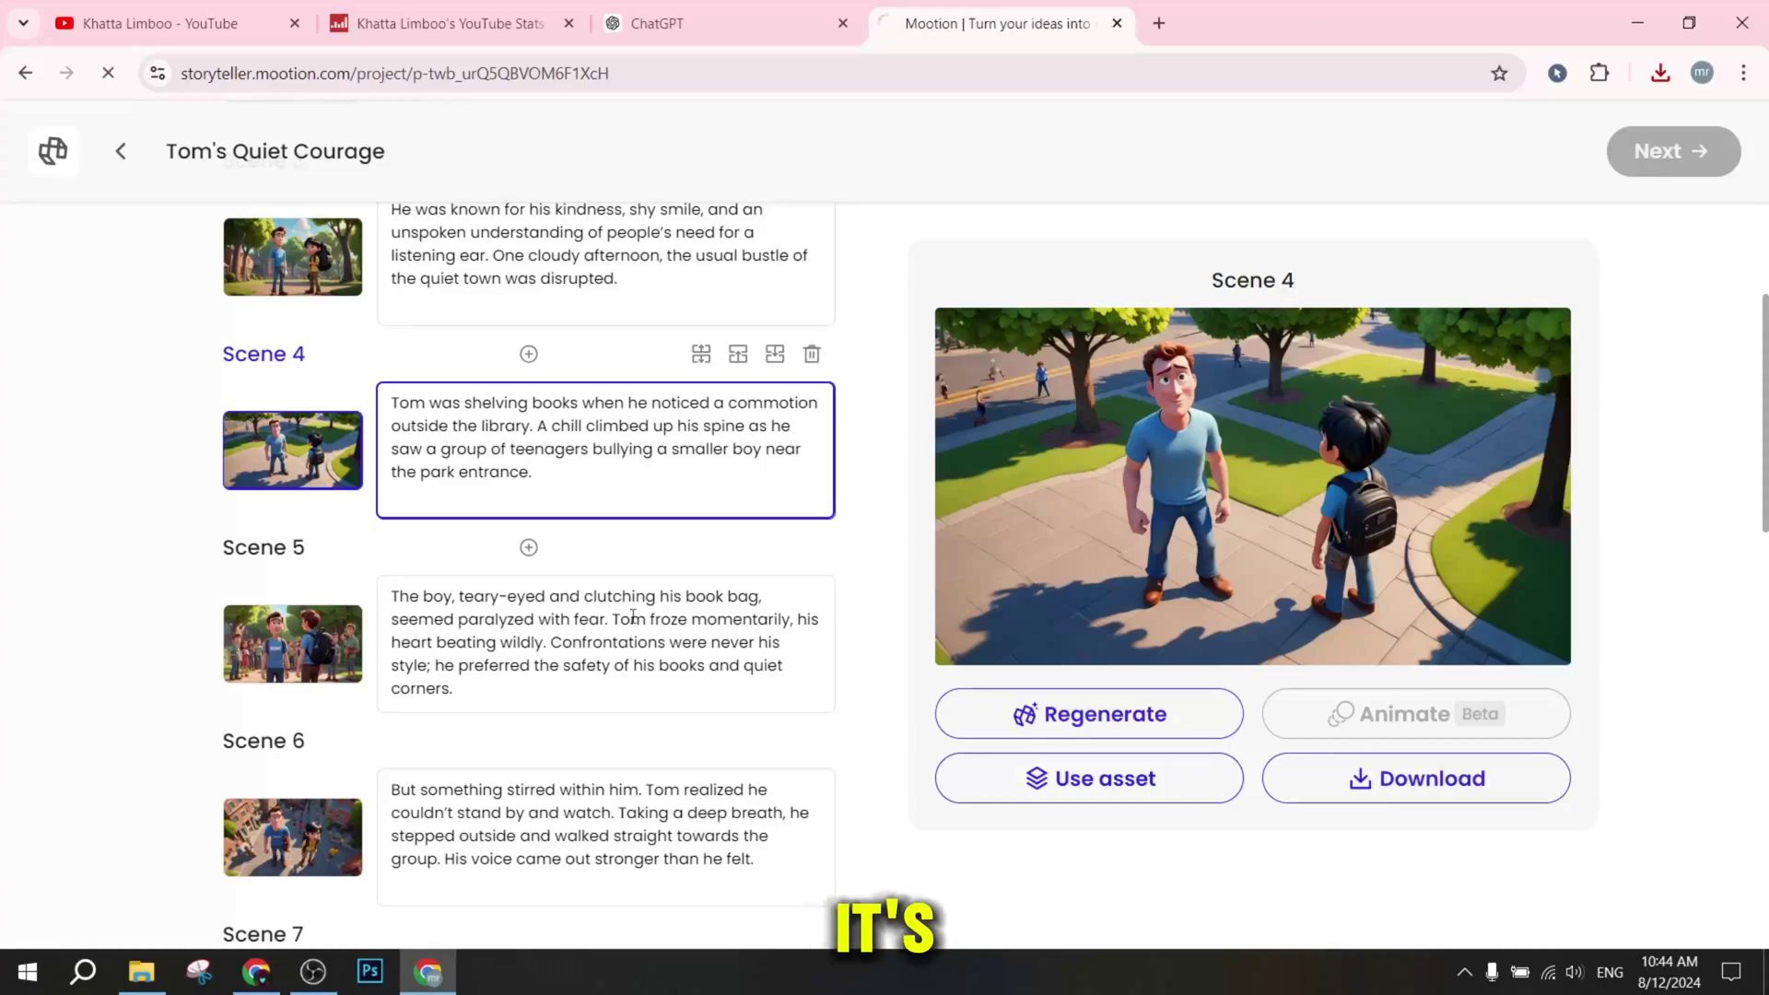
{"action": "scroll", "coordinate": [633, 617], "scroll_direction": "down", "scroll_amount": 1}
Open the downloaded scene 4 image, examine it and close the viewer.
{"action": "left_click", "coordinate": [1465, 135]}
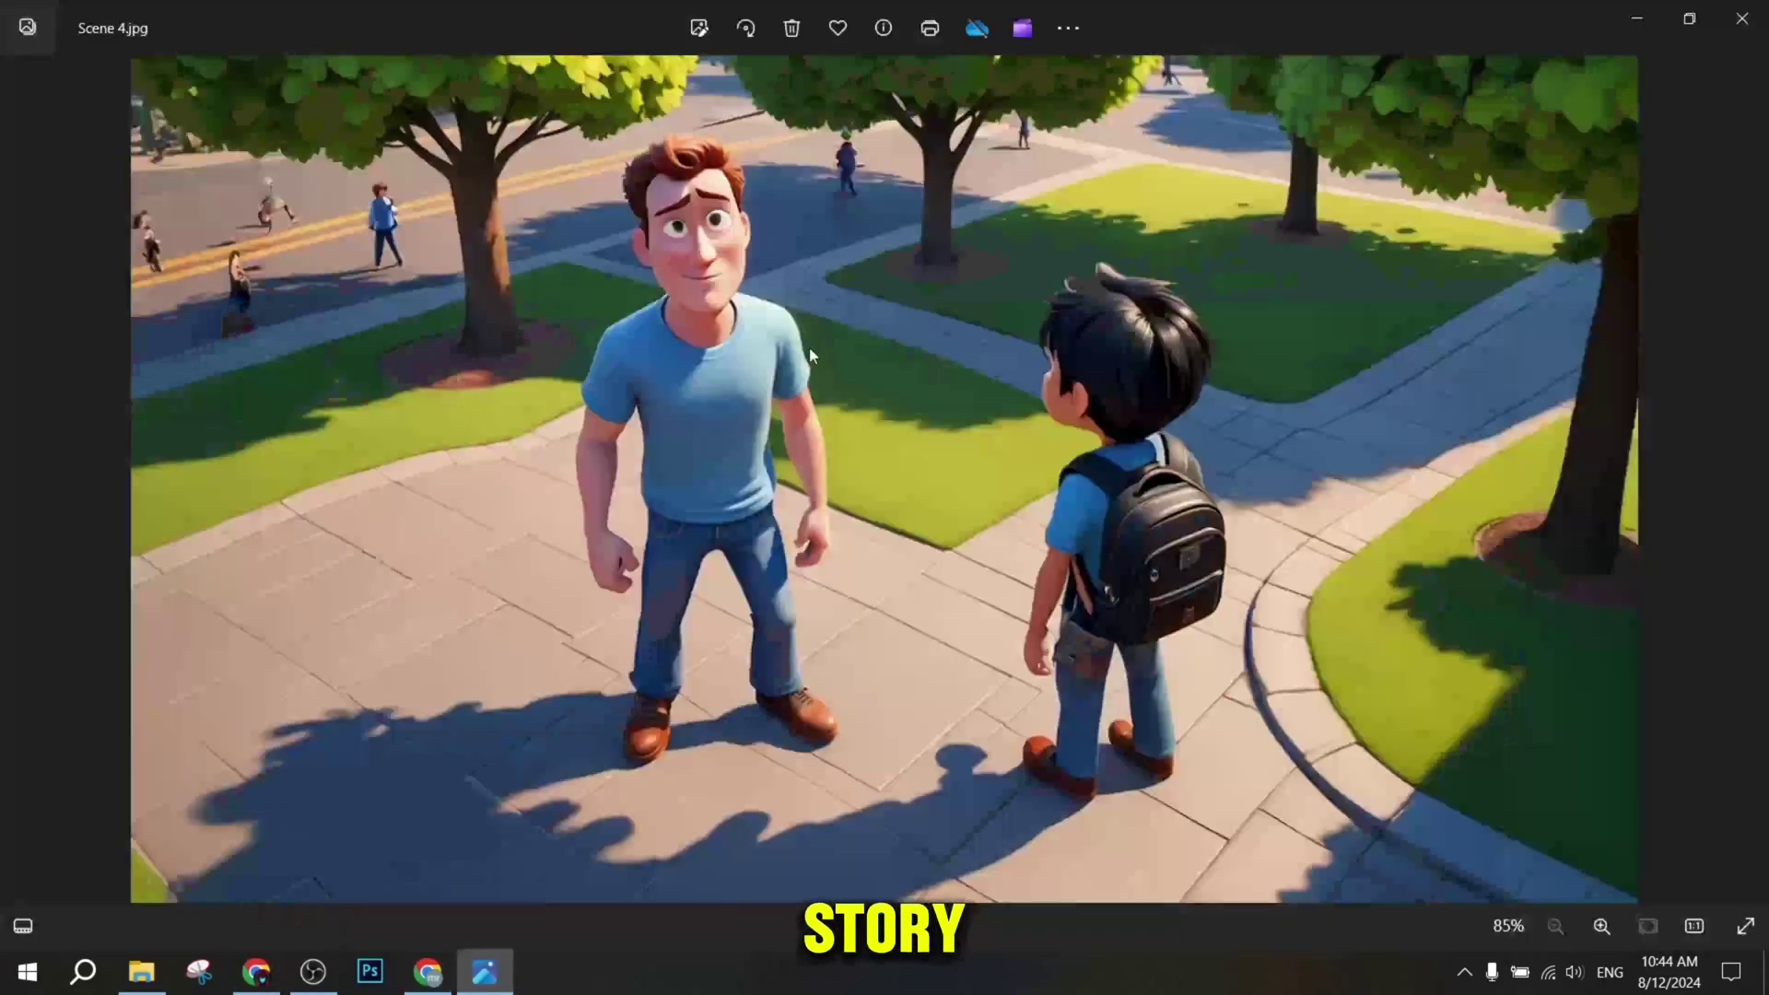
{"action": "scroll", "coordinate": [809, 331], "scroll_direction": "up", "scroll_amount": 2}
{"action": "scroll", "coordinate": [809, 318], "scroll_direction": "down", "scroll_amount": 1}
{"action": "key", "text": "alt+F4"}
Select scene 5 and download its image.
{"action": "left_click", "coordinate": [322, 530]}
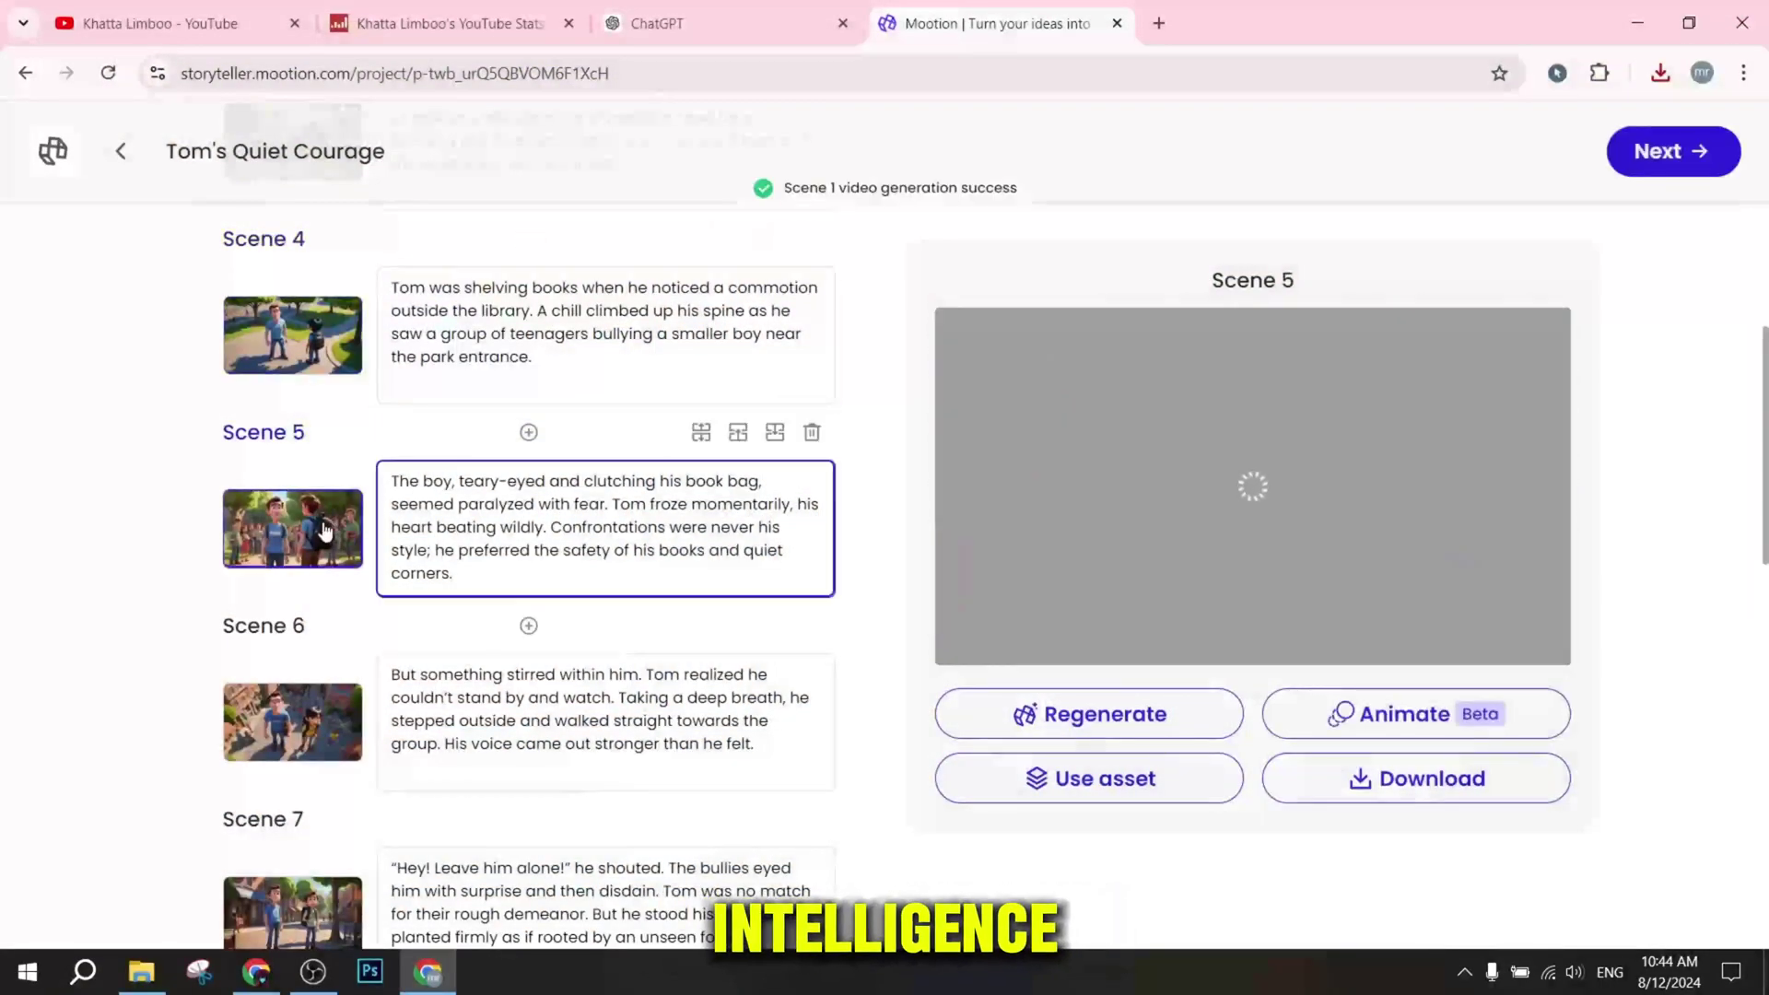
{"action": "scroll", "coordinate": [323, 529], "scroll_direction": "up", "scroll_amount": 4}
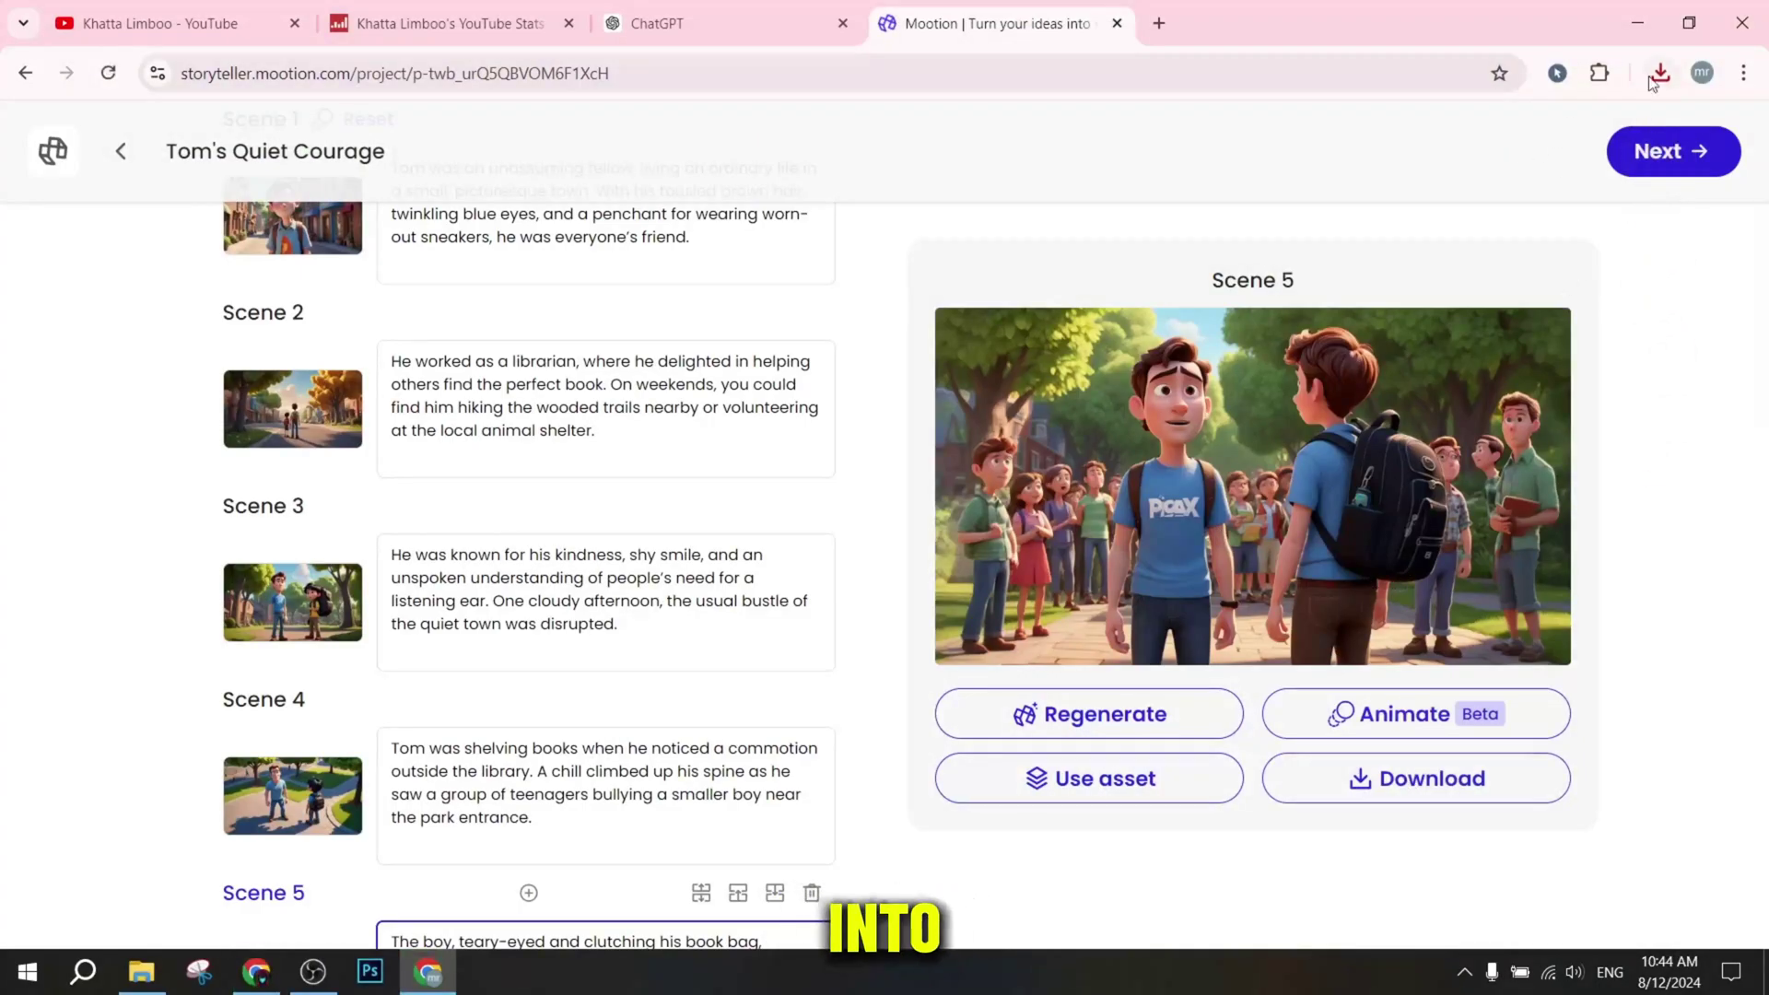
Play the animated clip of scene 1 and download it as a video.
{"action": "scroll", "coordinate": [434, 432], "scroll_direction": "up", "scroll_amount": 3}
{"action": "left_click", "coordinate": [359, 552]}
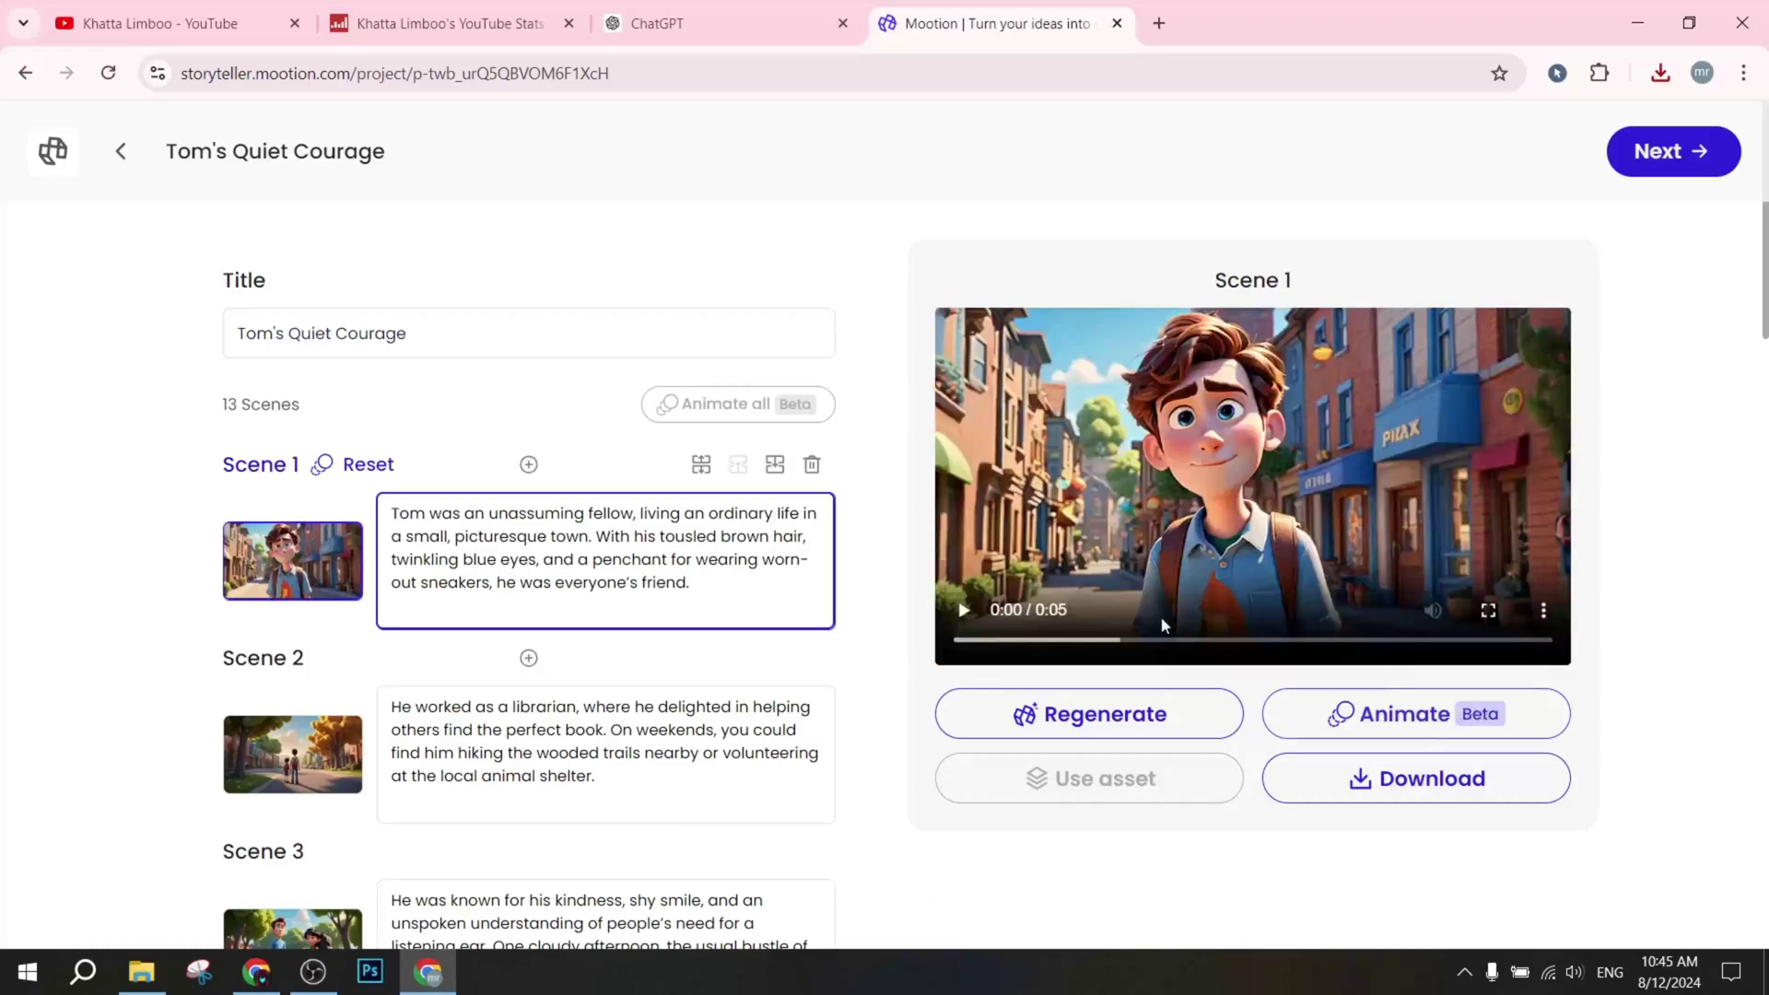
{"action": "left_click", "coordinate": [976, 611]}
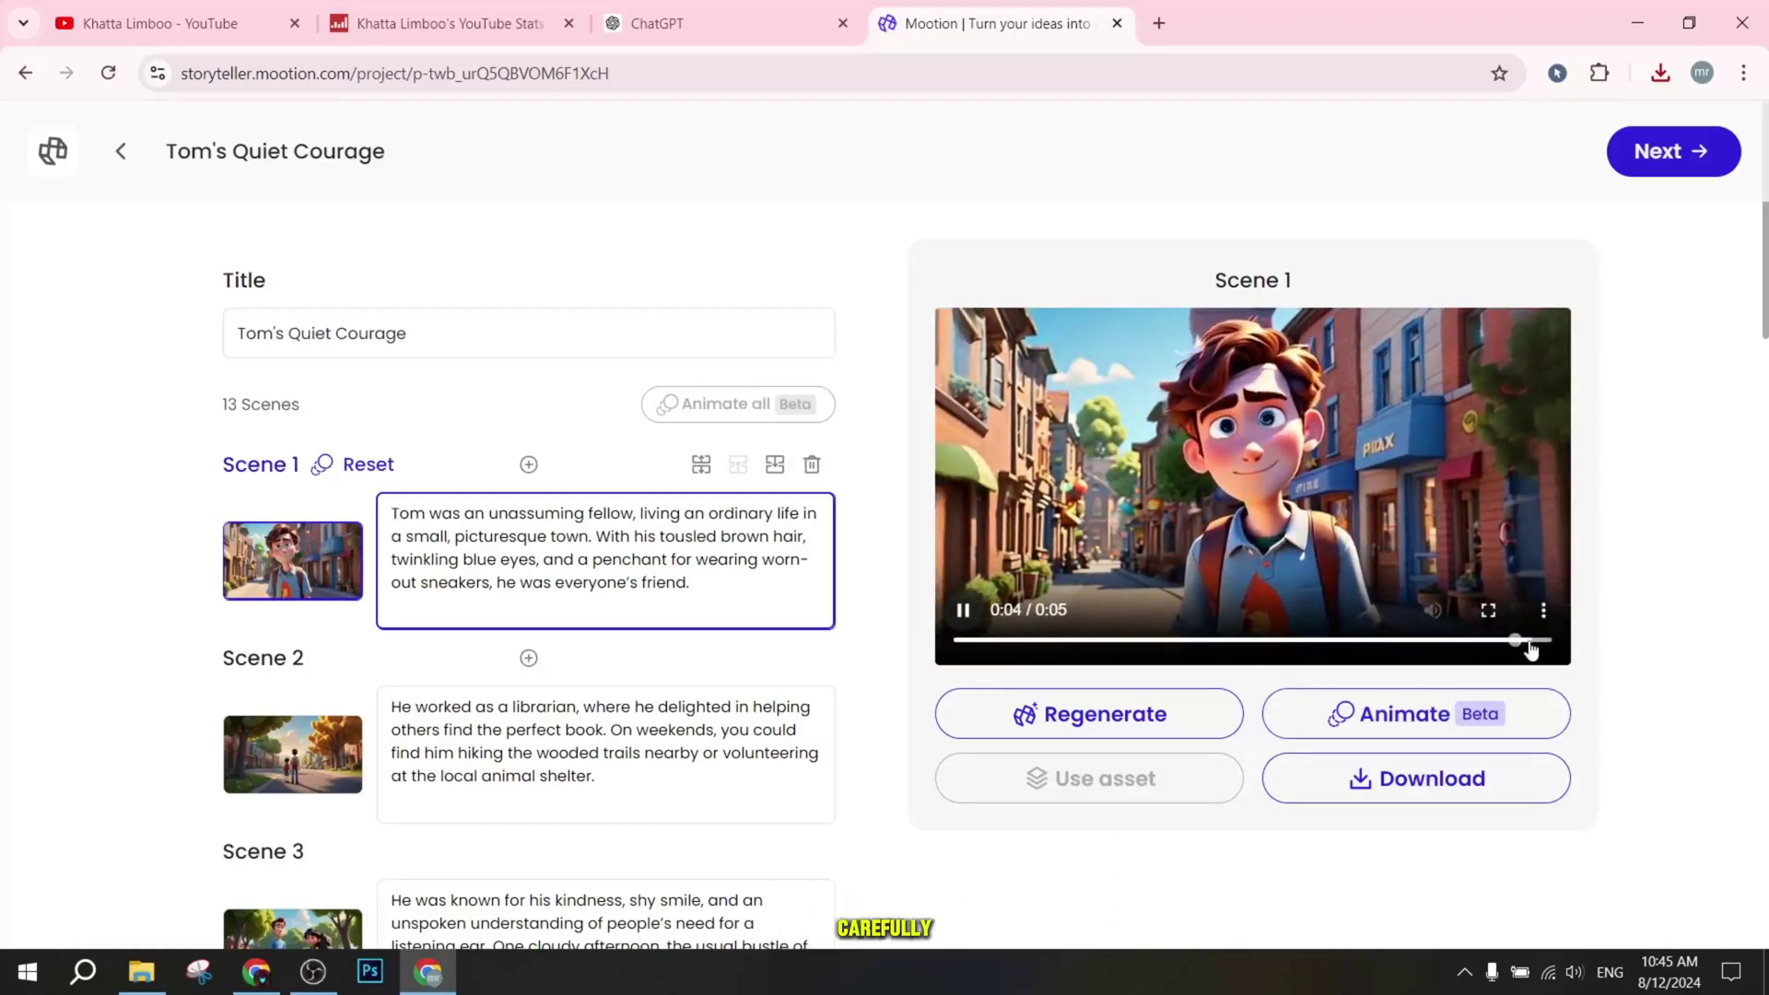
{"action": "left_click", "coordinate": [1543, 610]}
{"action": "left_click", "coordinate": [1342, 510]}
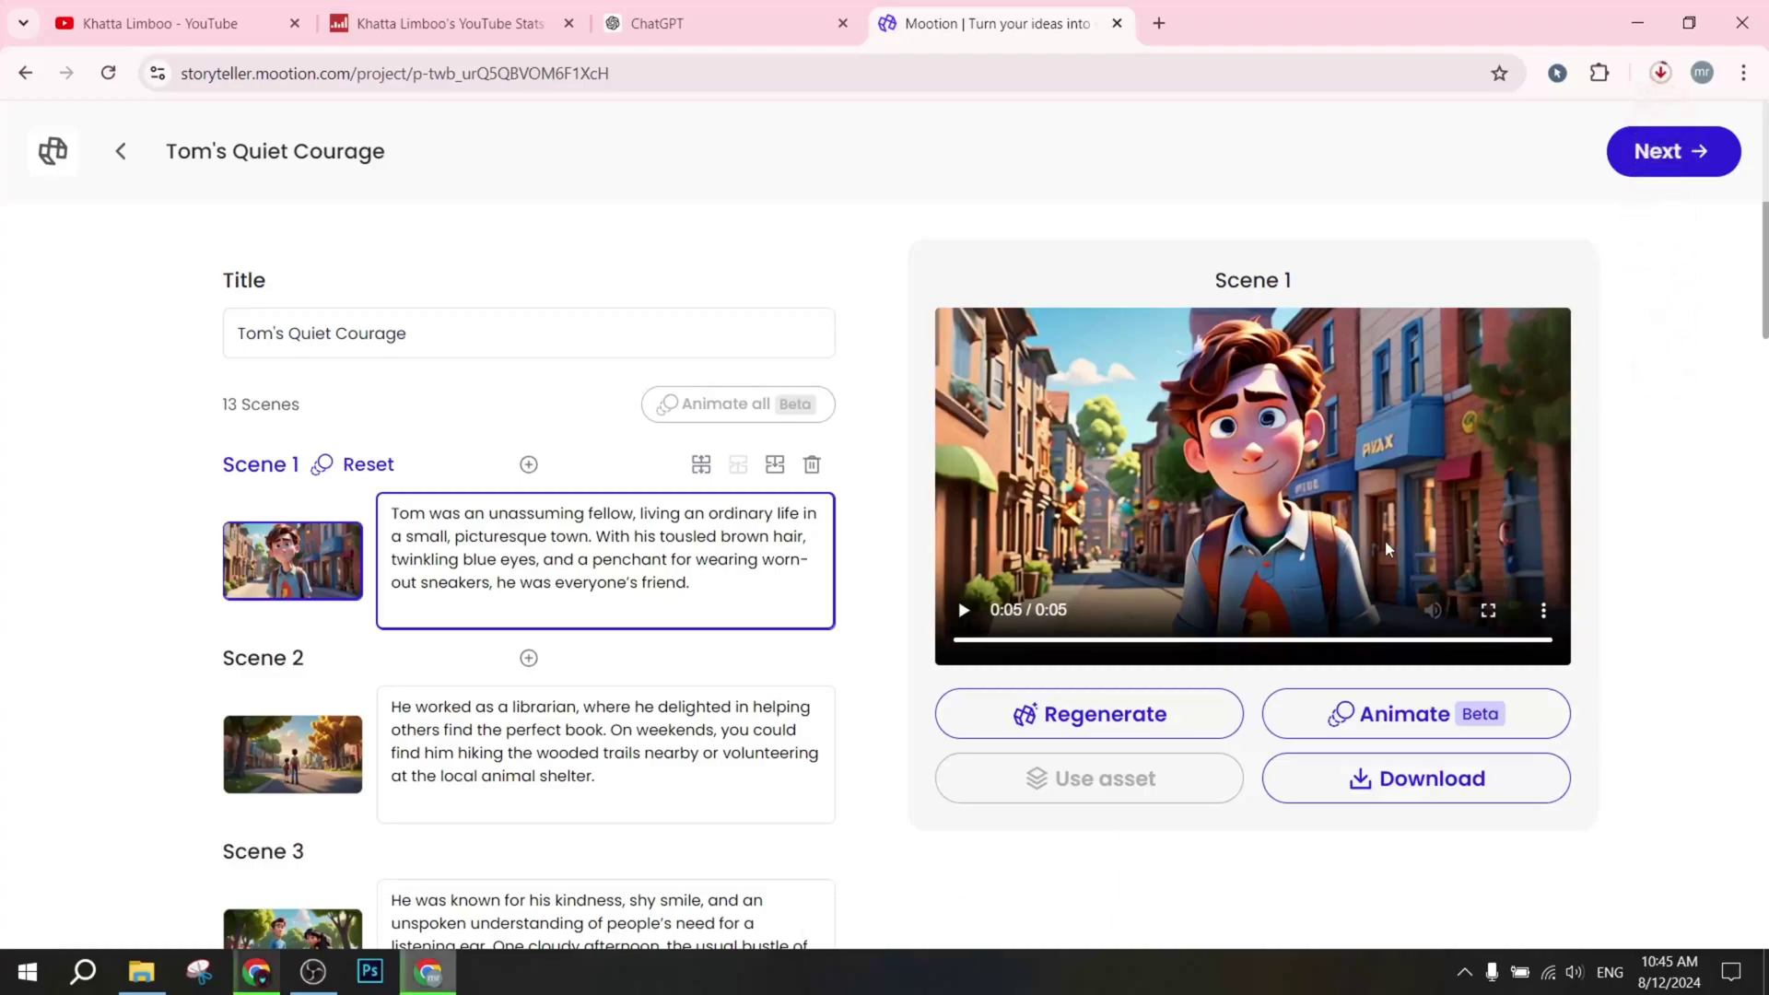
Start animating scene 2, playing the downloaded scene 1 video before confirming the generation.
{"action": "scroll", "coordinate": [379, 606], "scroll_direction": "down", "scroll_amount": 1}
{"action": "left_click", "coordinate": [307, 632]}
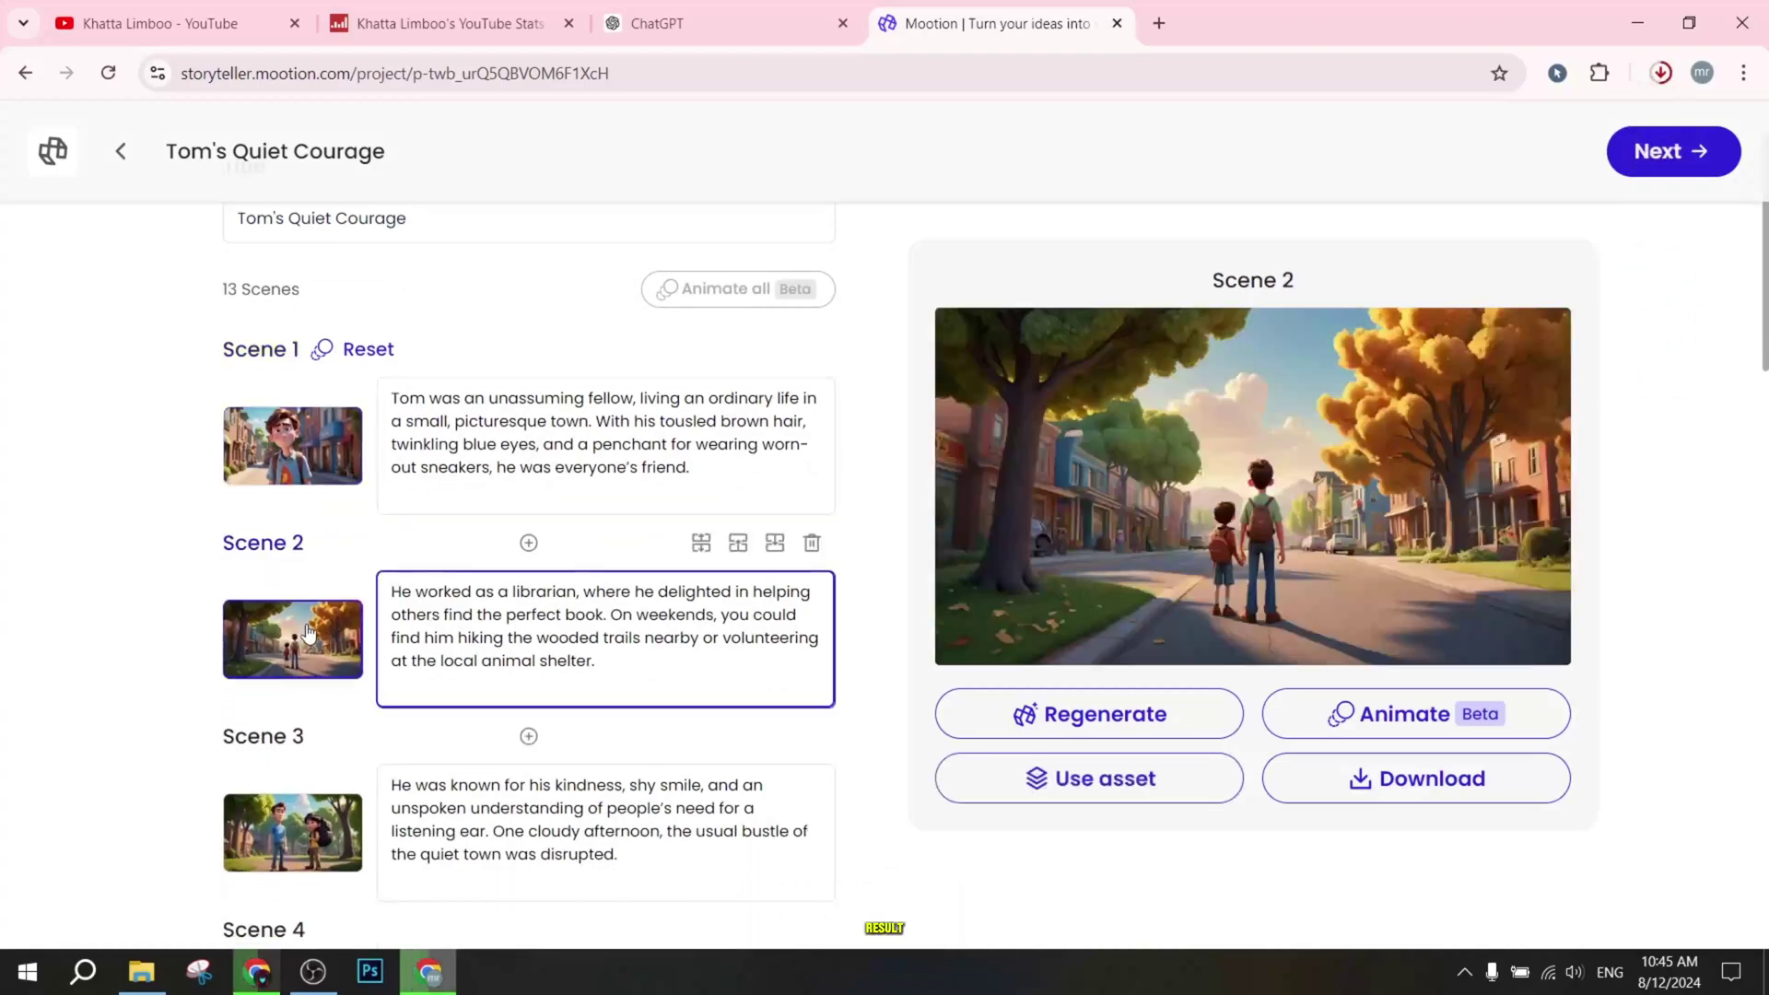
{"action": "left_click", "coordinate": [1449, 712]}
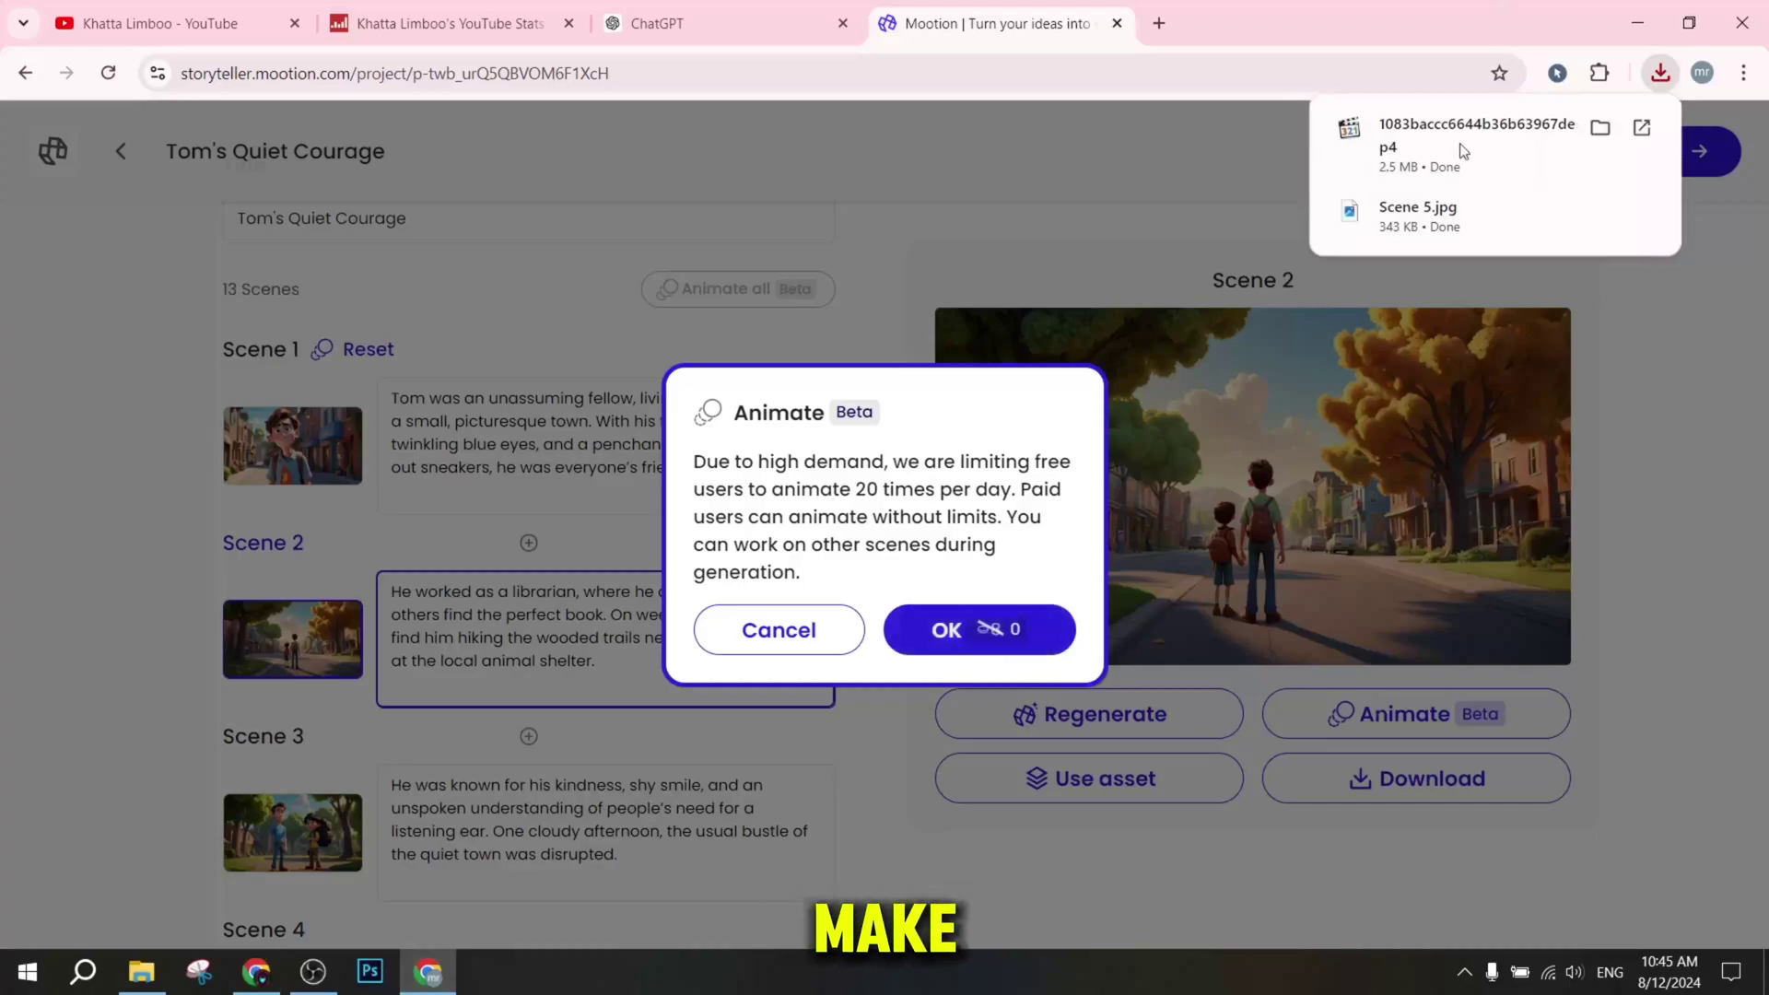
{"action": "left_click", "coordinate": [1511, 134]}
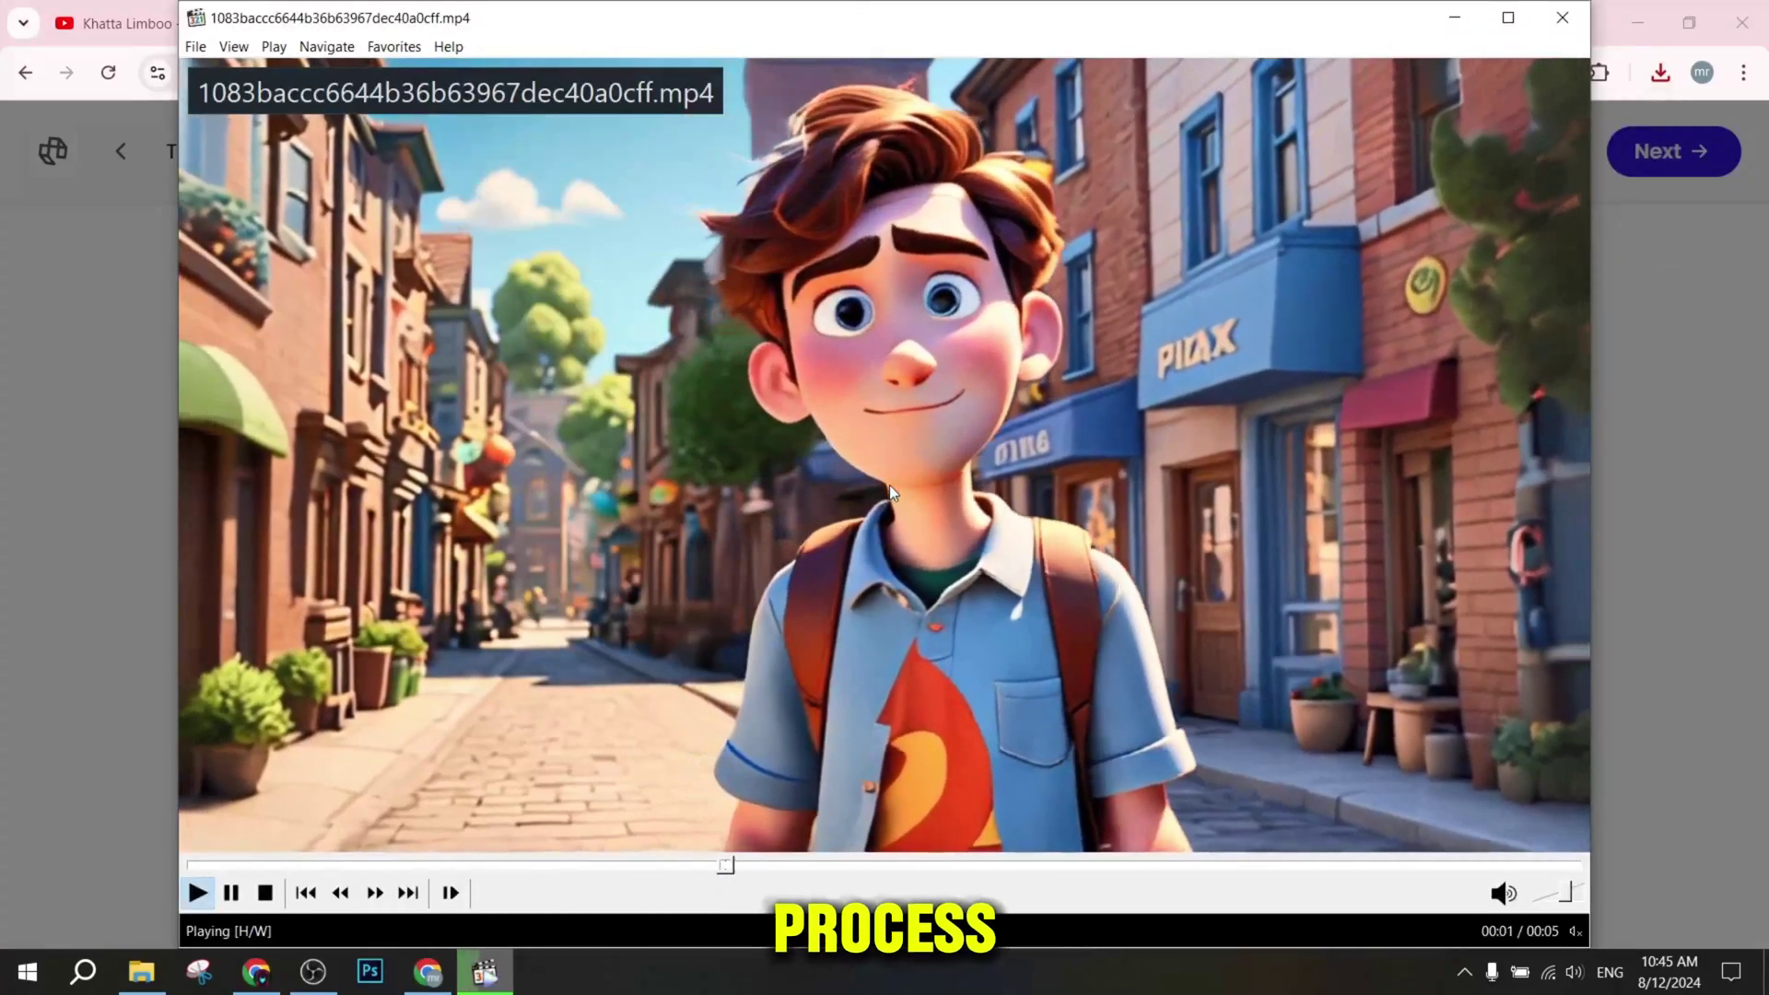
{"action": "left_click", "coordinate": [1563, 17]}
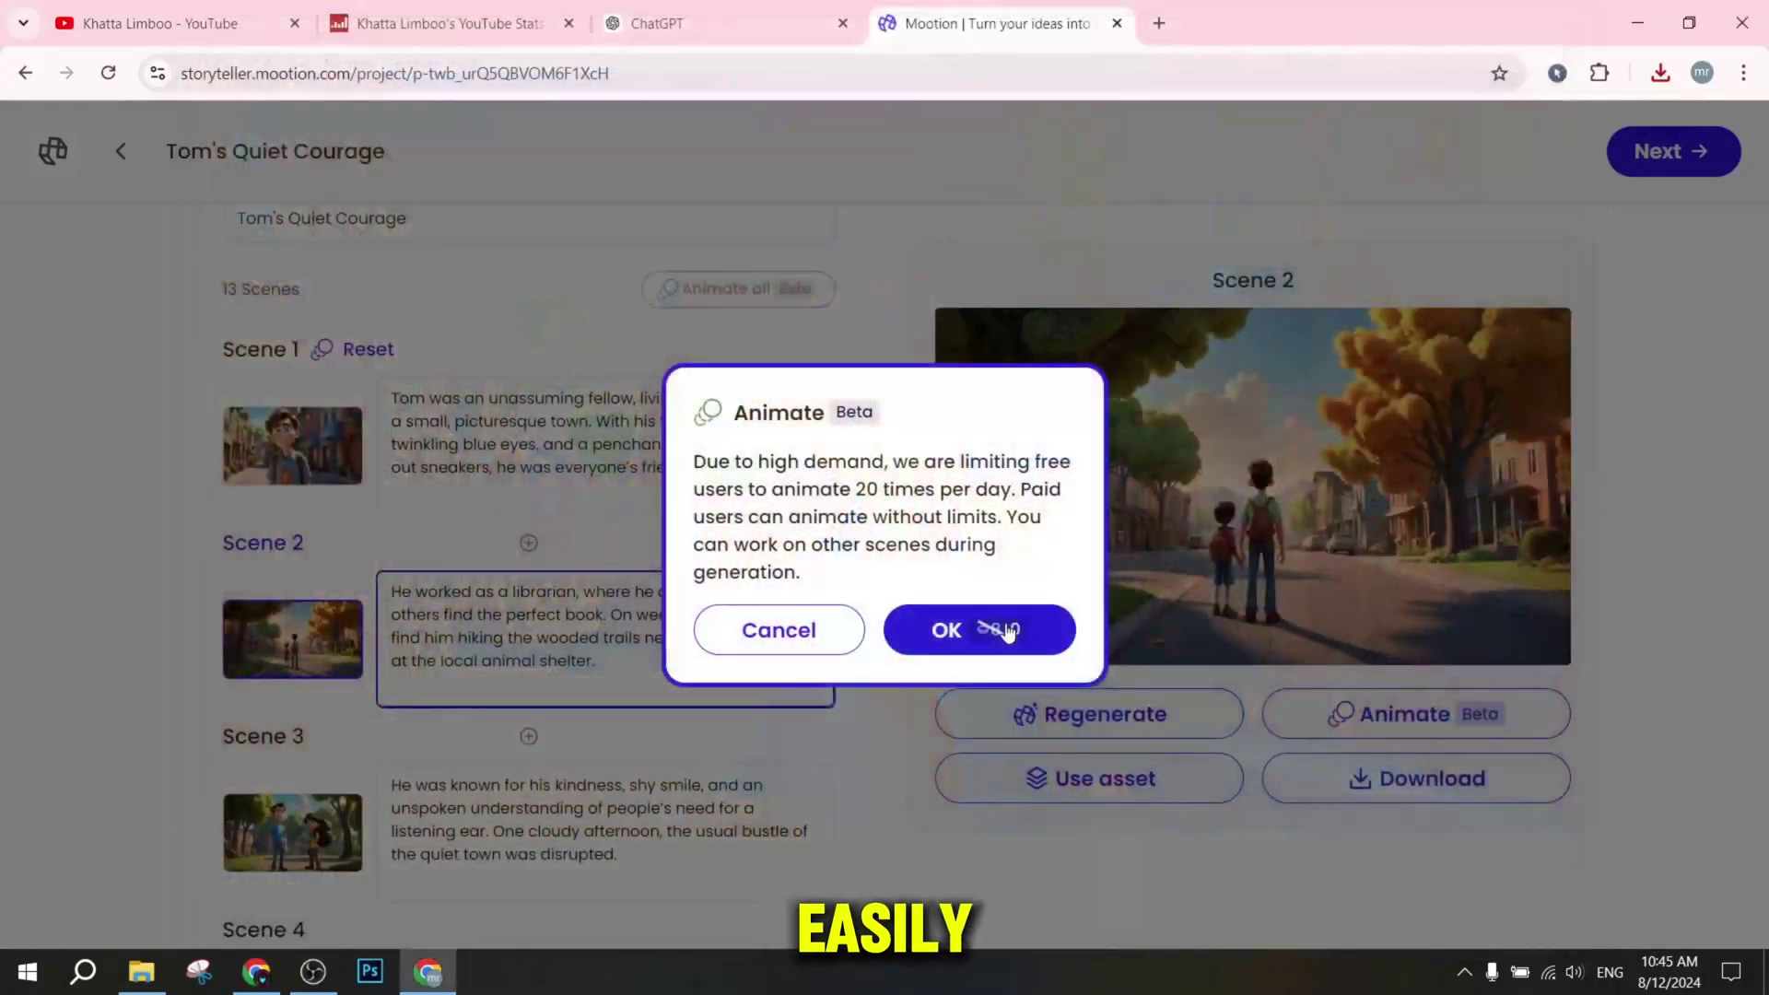
{"action": "left_click", "coordinate": [998, 632]}
Try to animate scene 3 and check scene 2's animation progress.
{"action": "left_click", "coordinate": [1431, 713]}
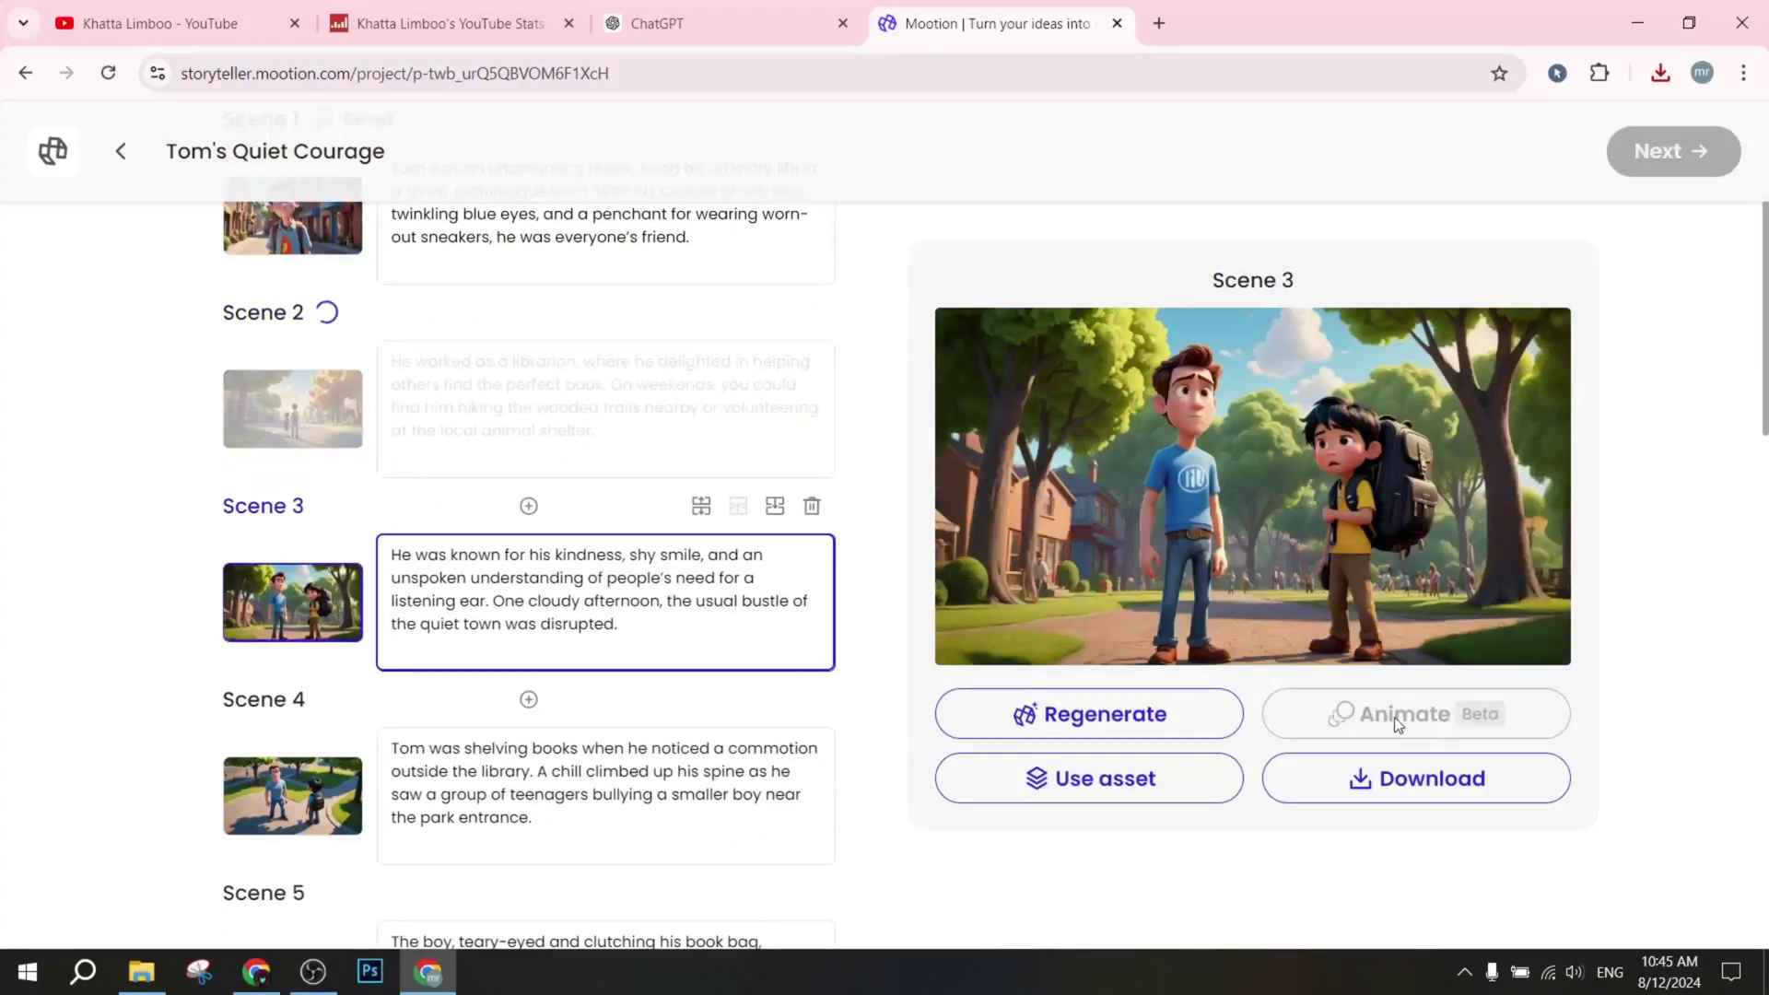
{"action": "left_click", "coordinate": [419, 433]}
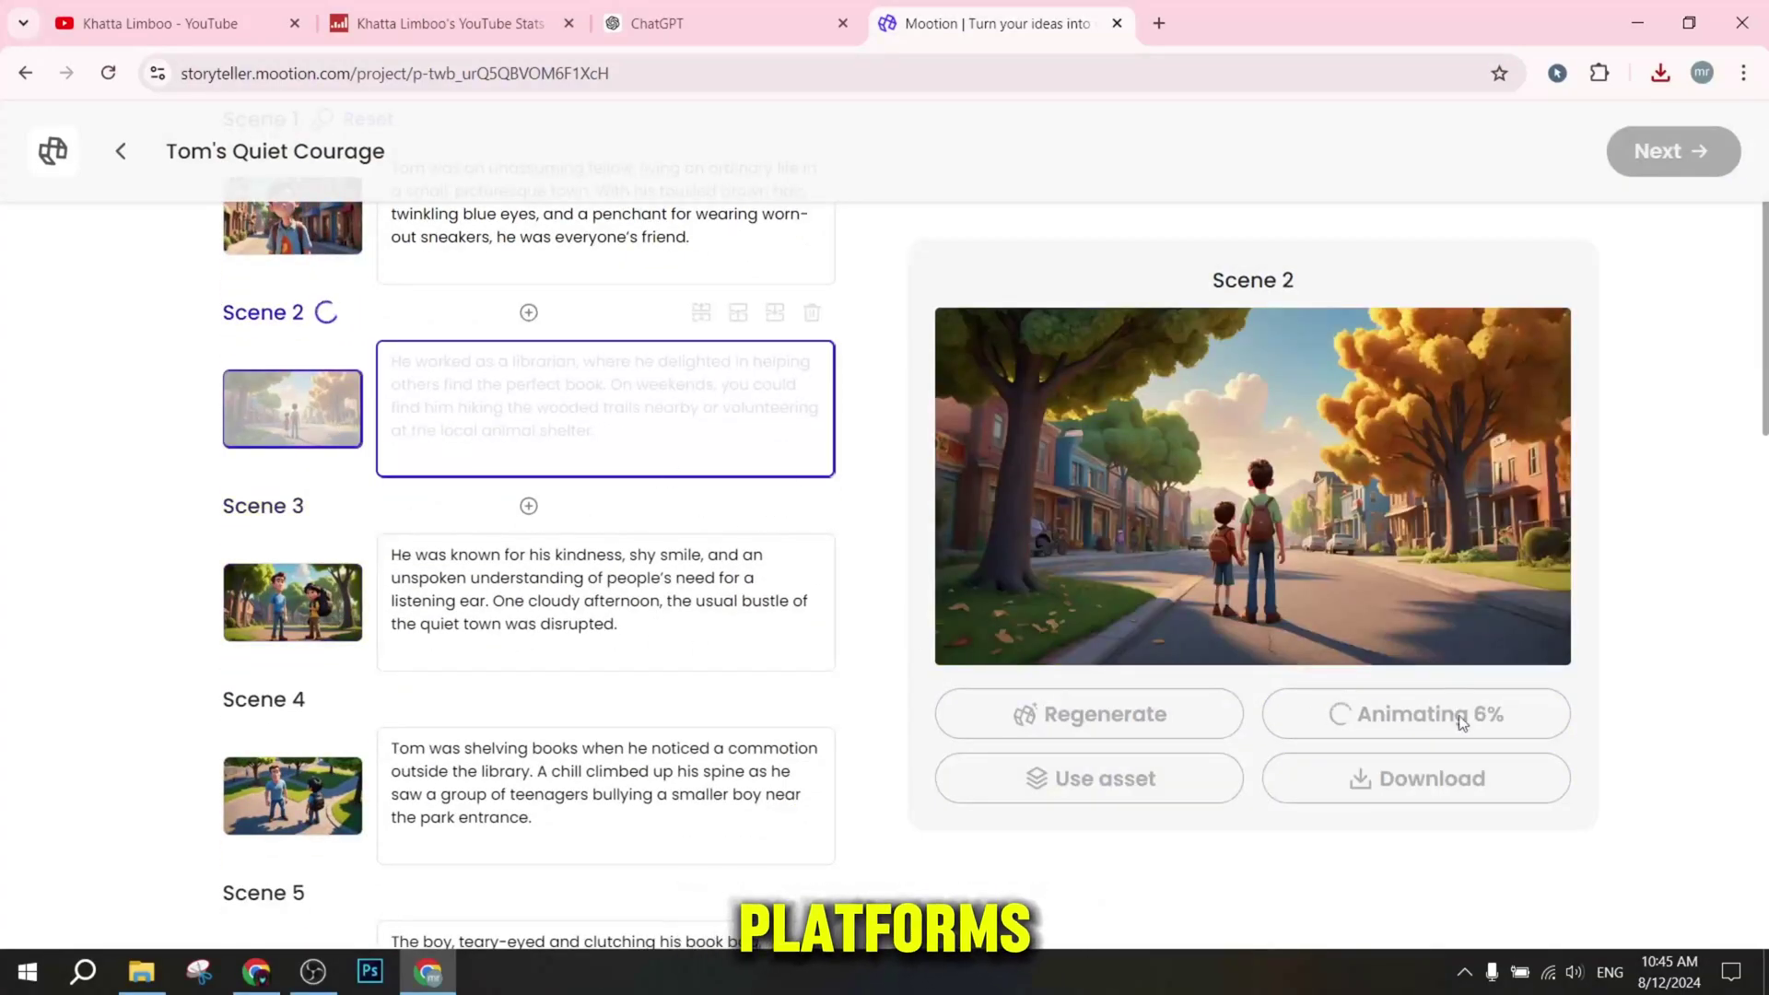
{"action": "scroll", "coordinate": [605, 553], "scroll_direction": "up", "scroll_amount": 1}
Select scene 7 and download its image.
{"action": "scroll", "coordinate": [295, 579], "scroll_direction": "down", "scroll_amount": 9}
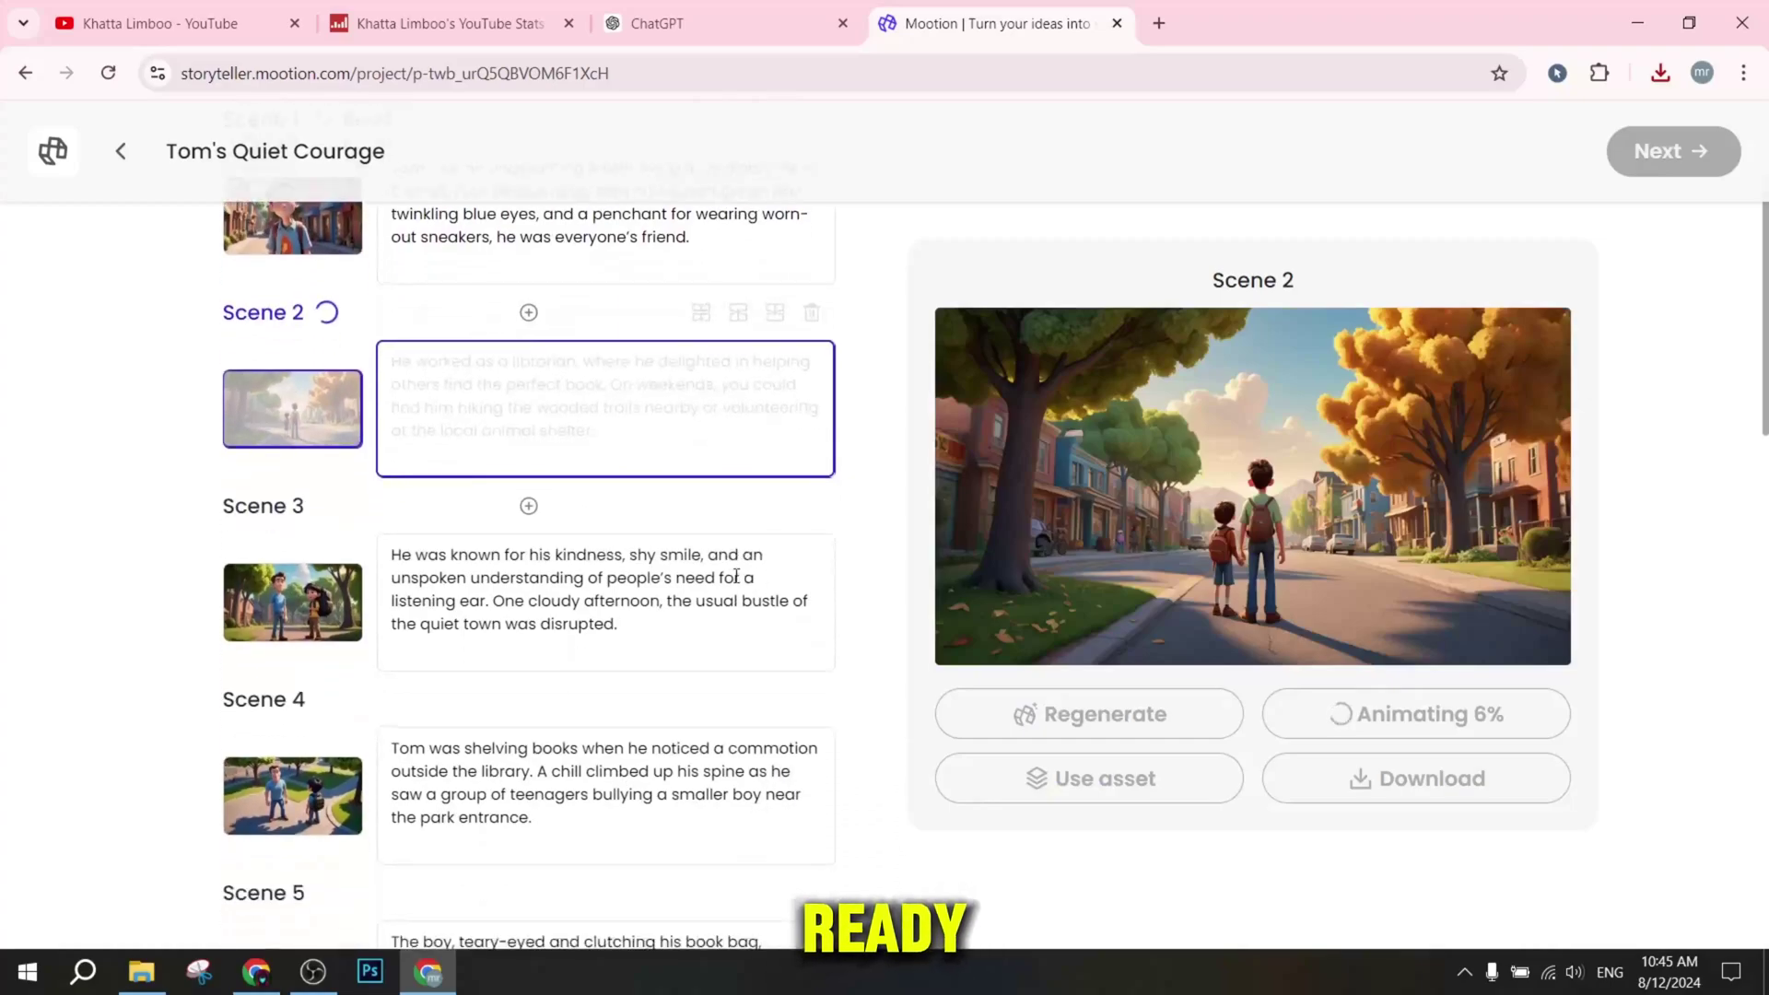
{"action": "left_click", "coordinate": [295, 579]}
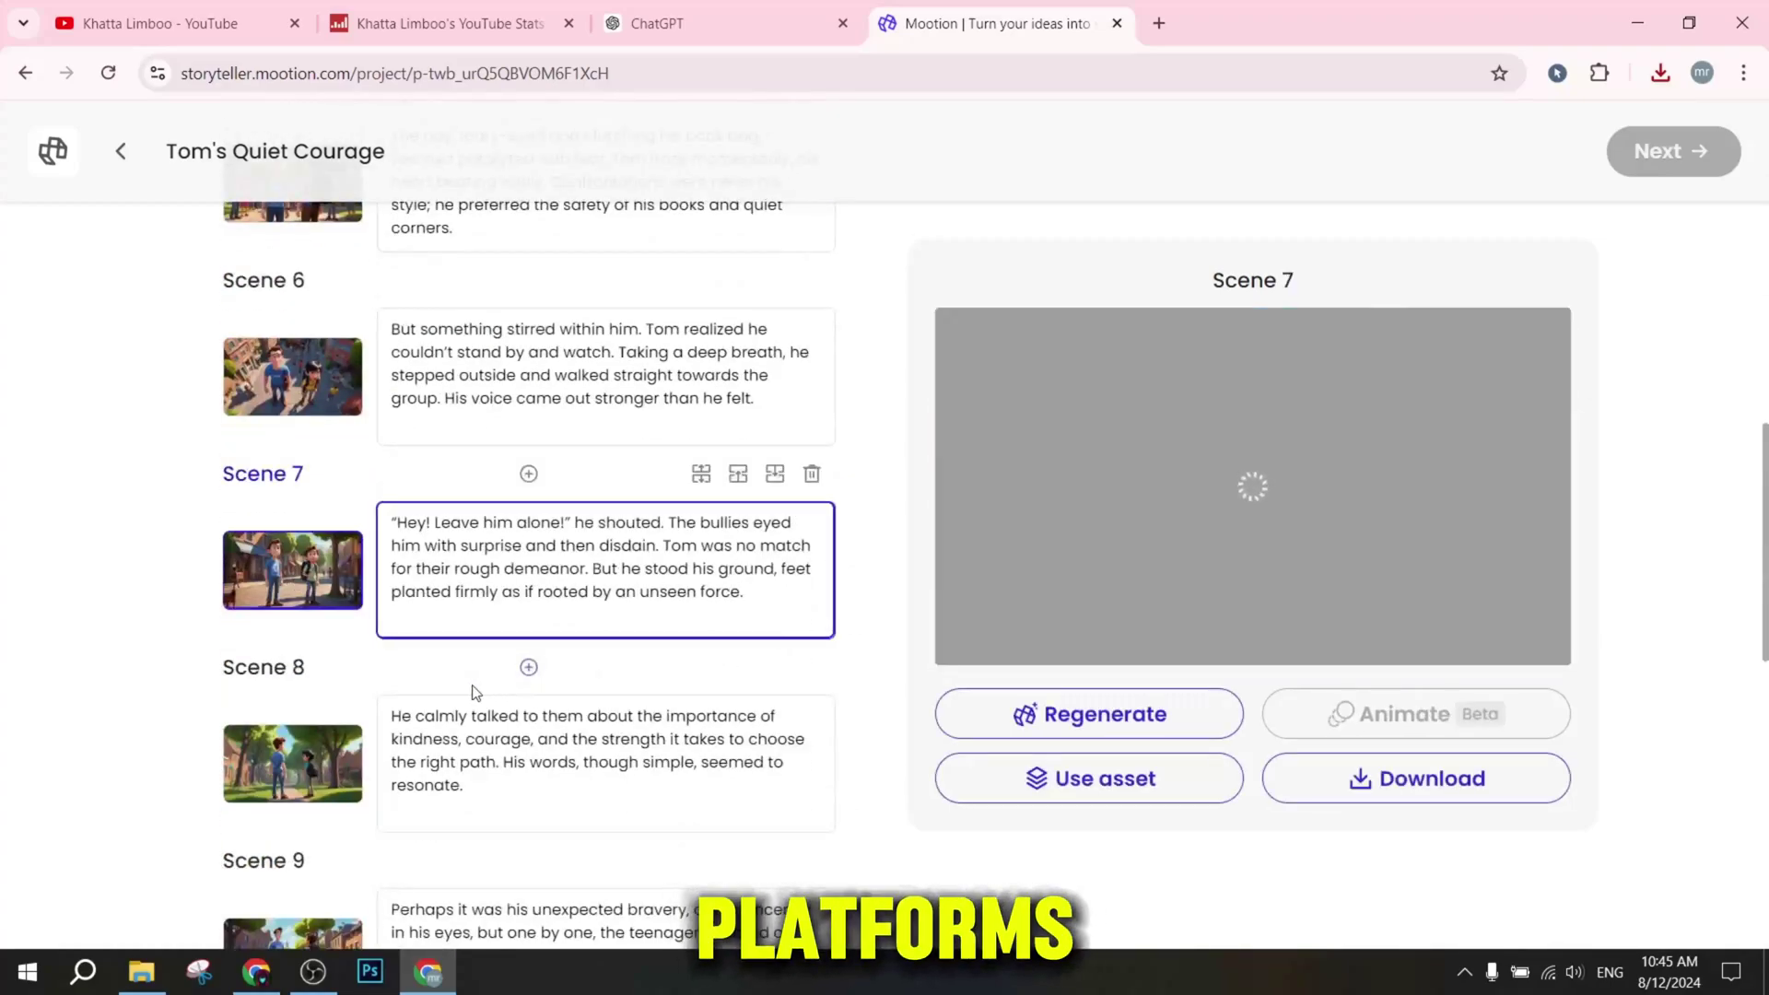
{"action": "left_click", "coordinate": [1352, 774]}
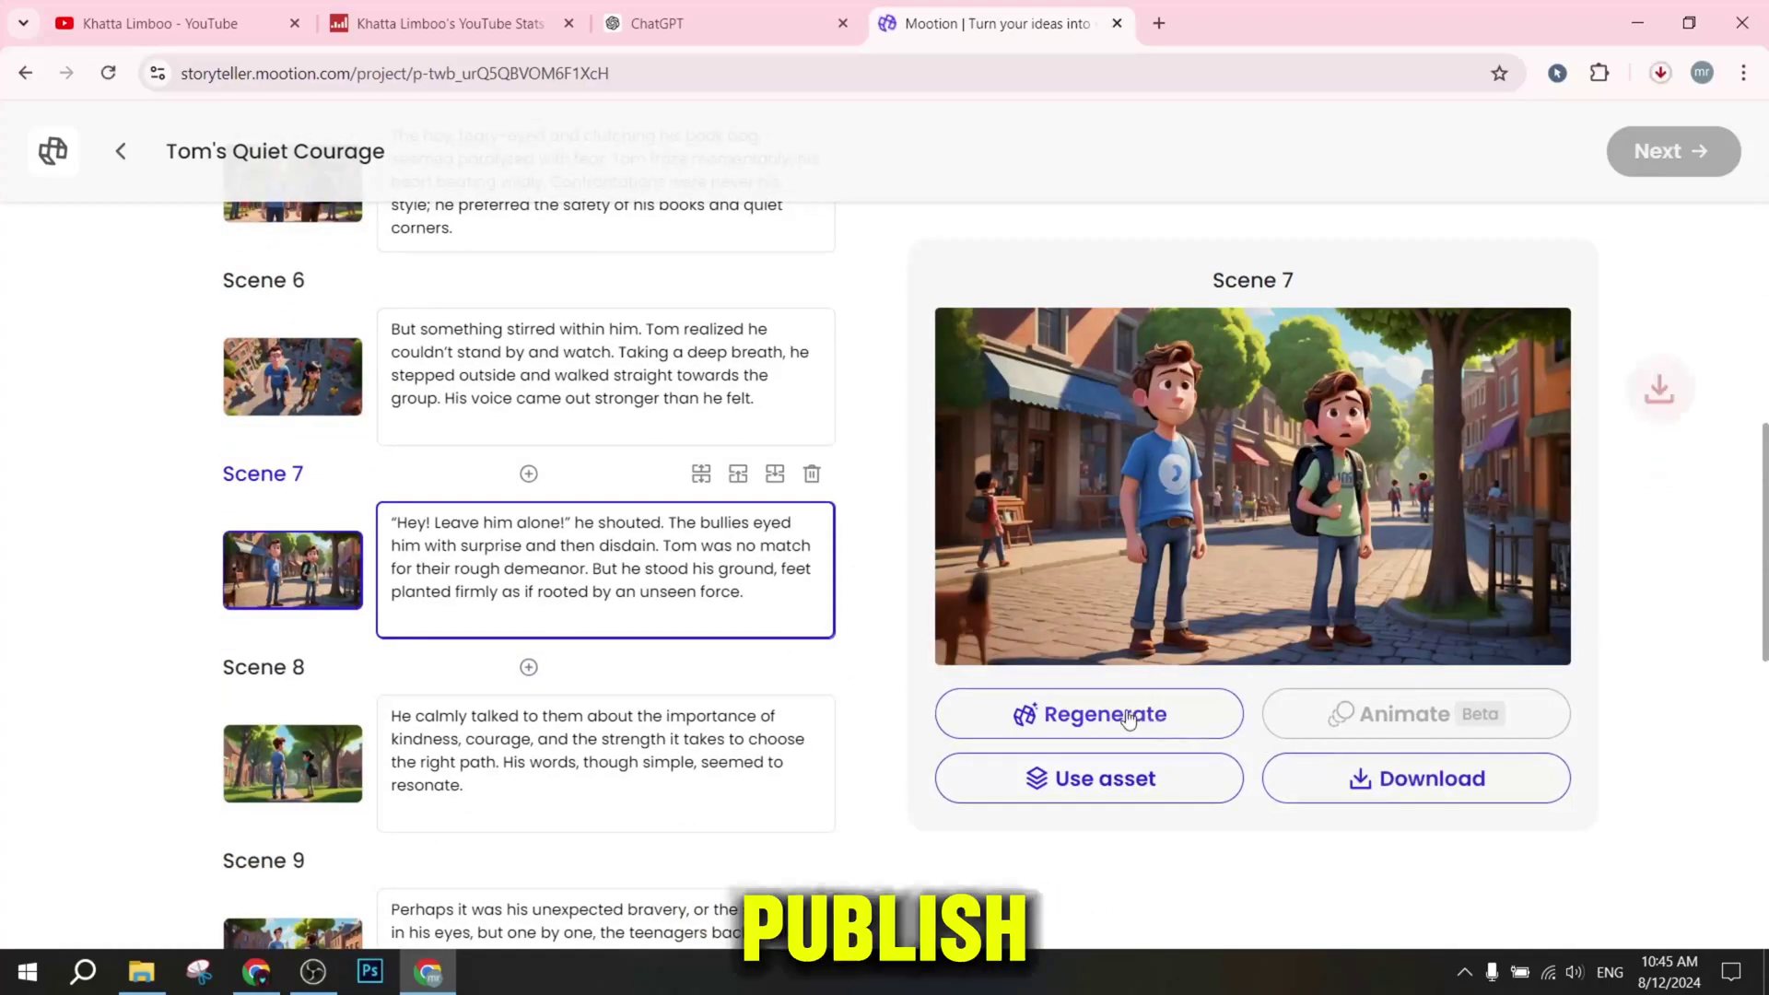
Regenerate scene 7's image with a pose reference, using the front-facing walking pose.
{"action": "left_click", "coordinate": [1122, 728]}
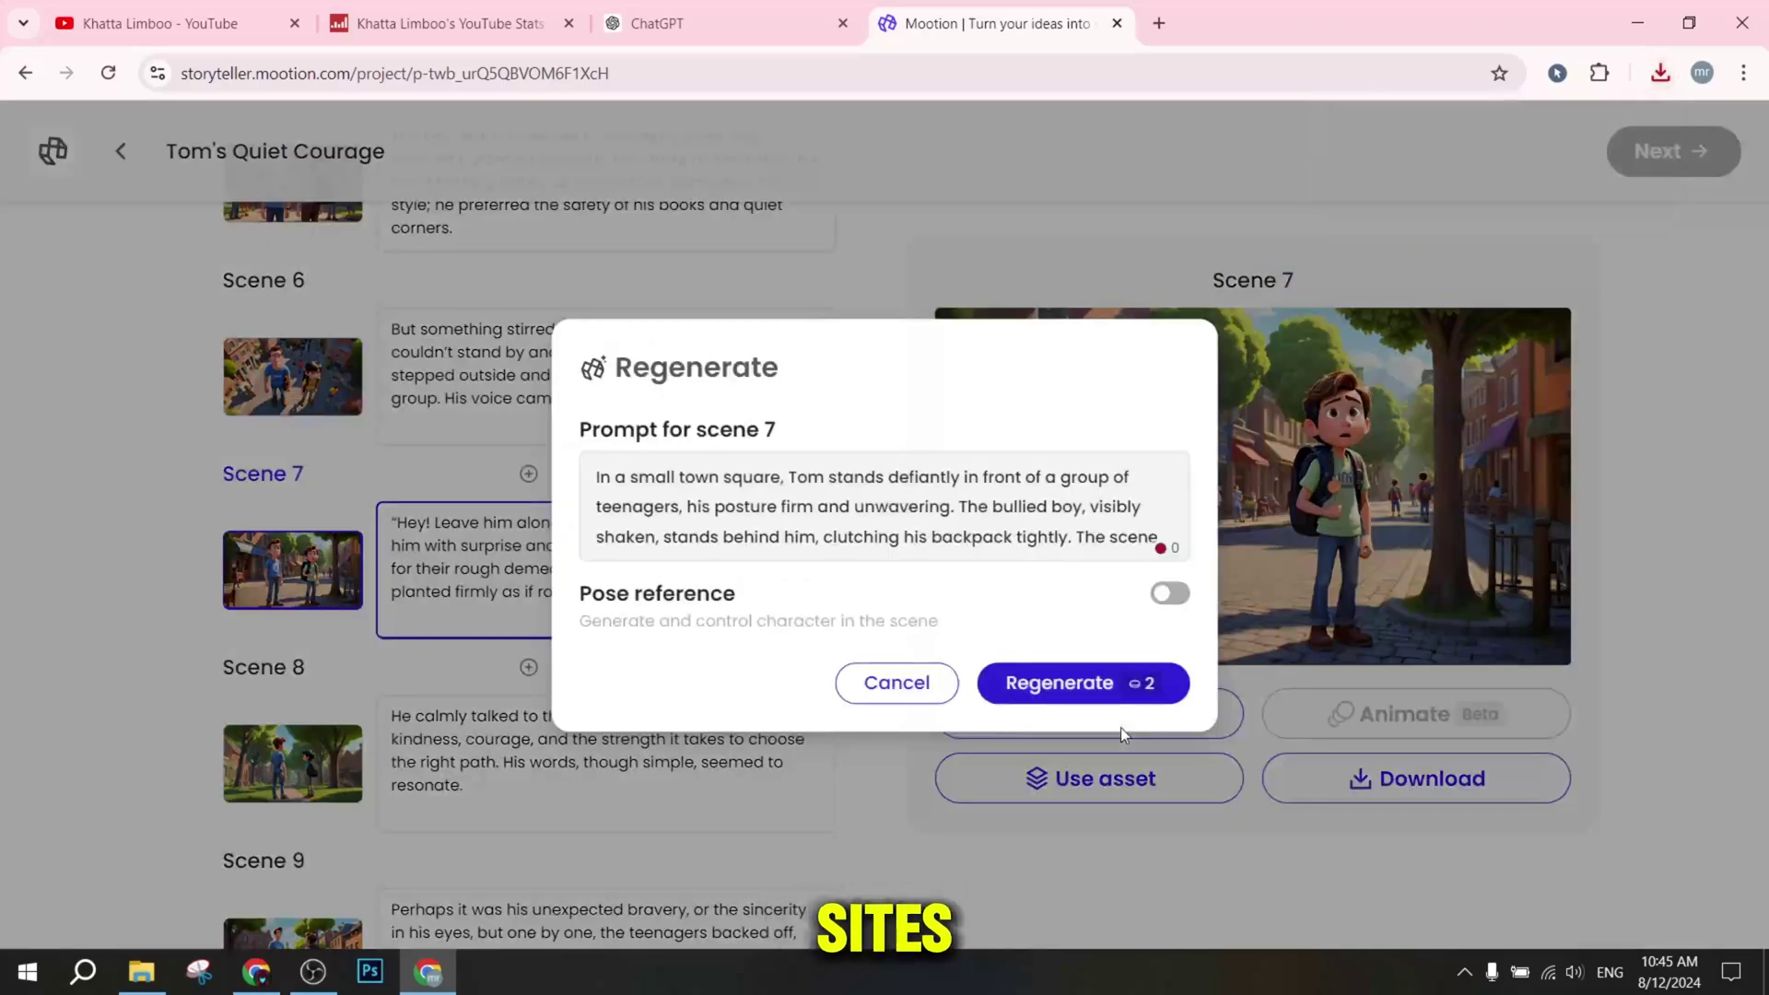
{"action": "left_click", "coordinate": [1170, 594]}
{"action": "scroll", "coordinate": [652, 600], "scroll_direction": "down", "scroll_amount": 3}
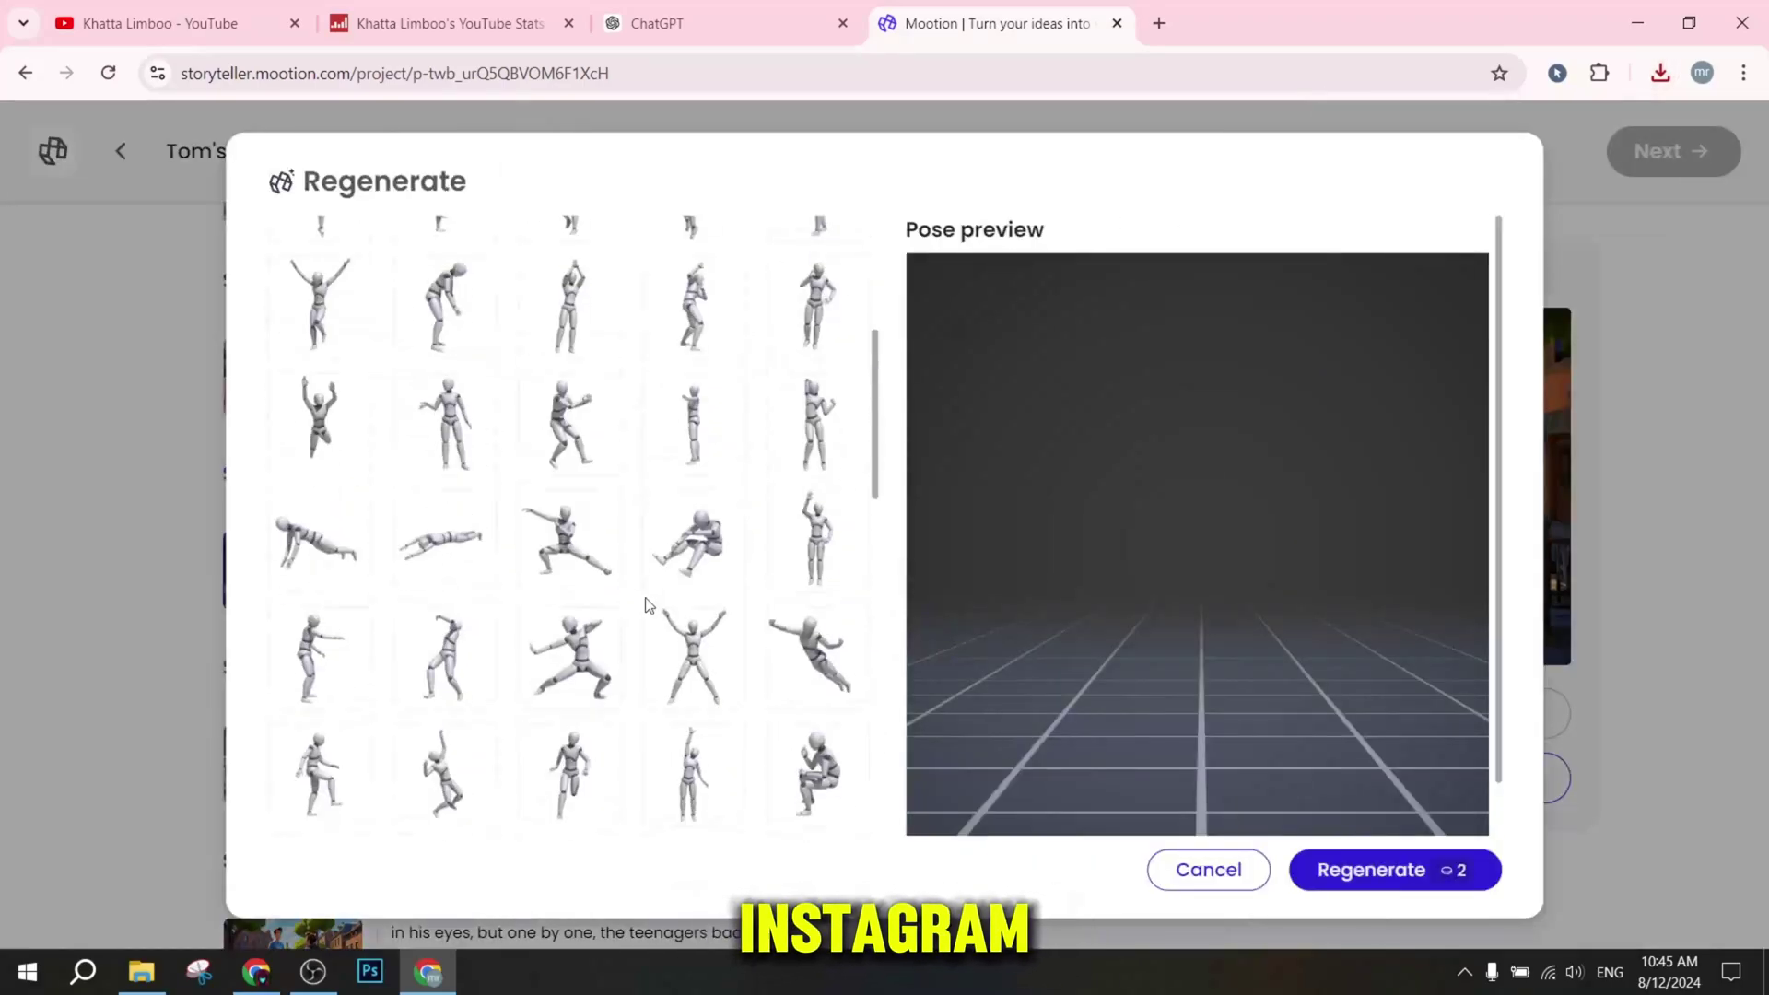
{"action": "scroll", "coordinate": [562, 590], "scroll_direction": "up", "scroll_amount": 5}
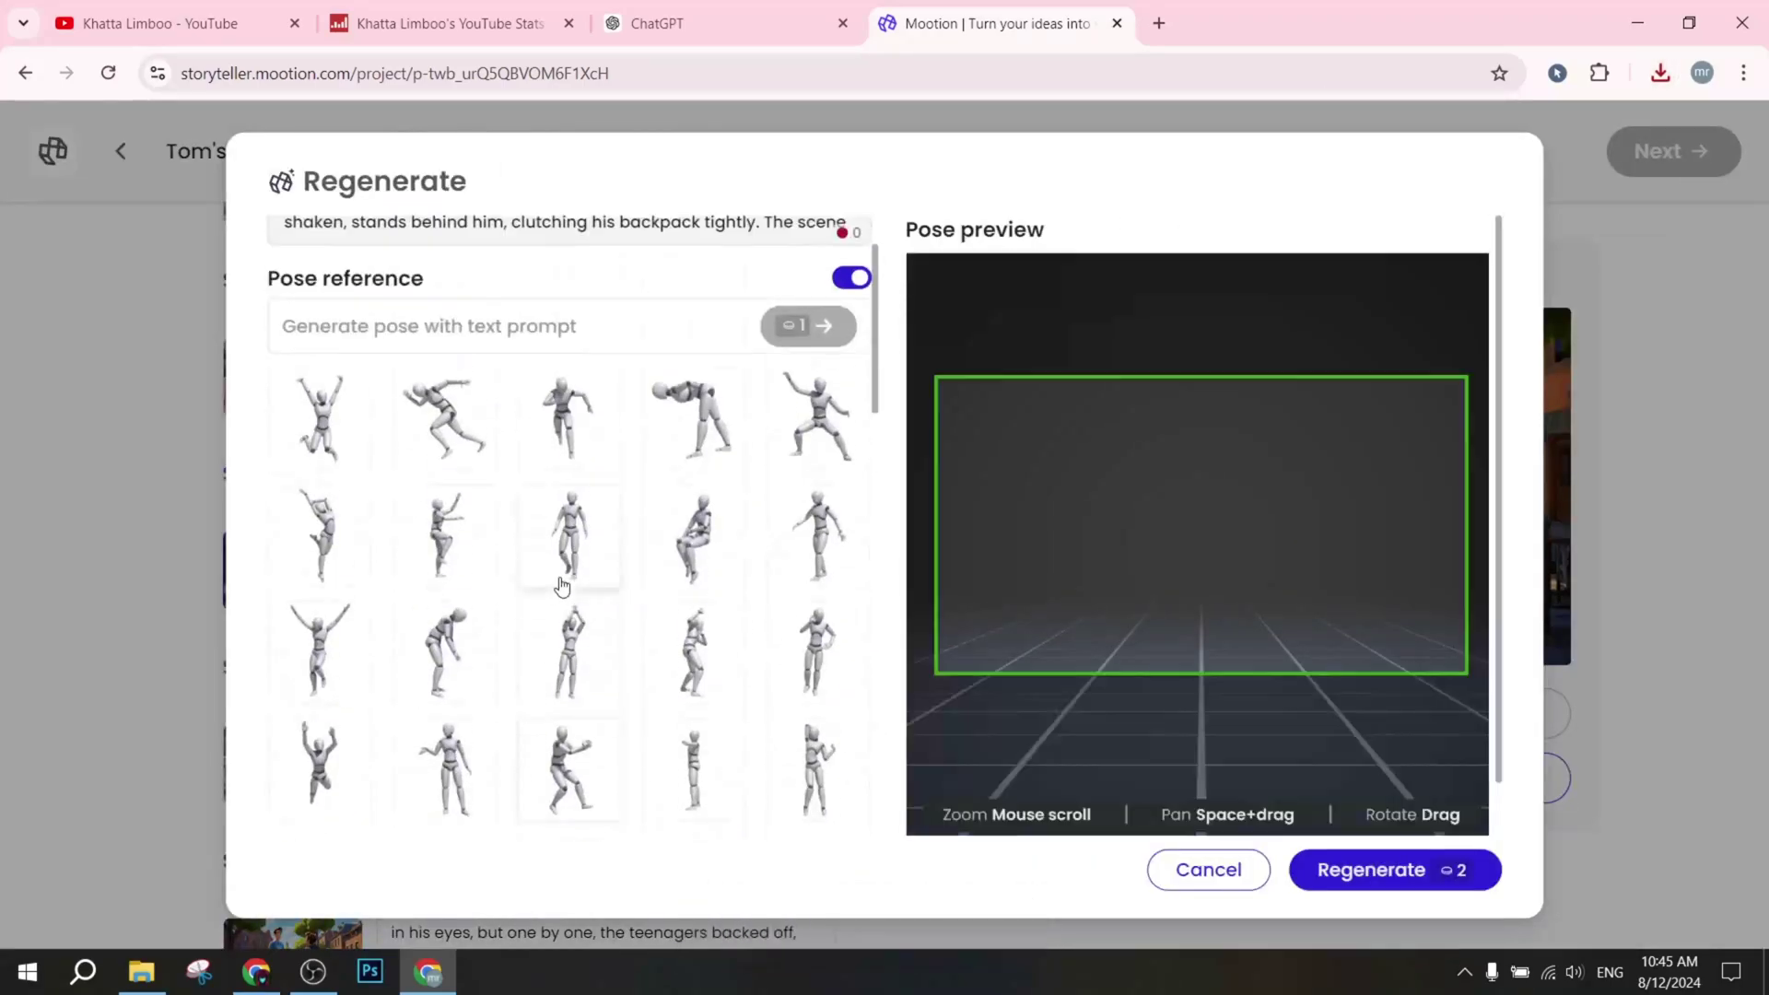
{"action": "left_click", "coordinate": [693, 533]}
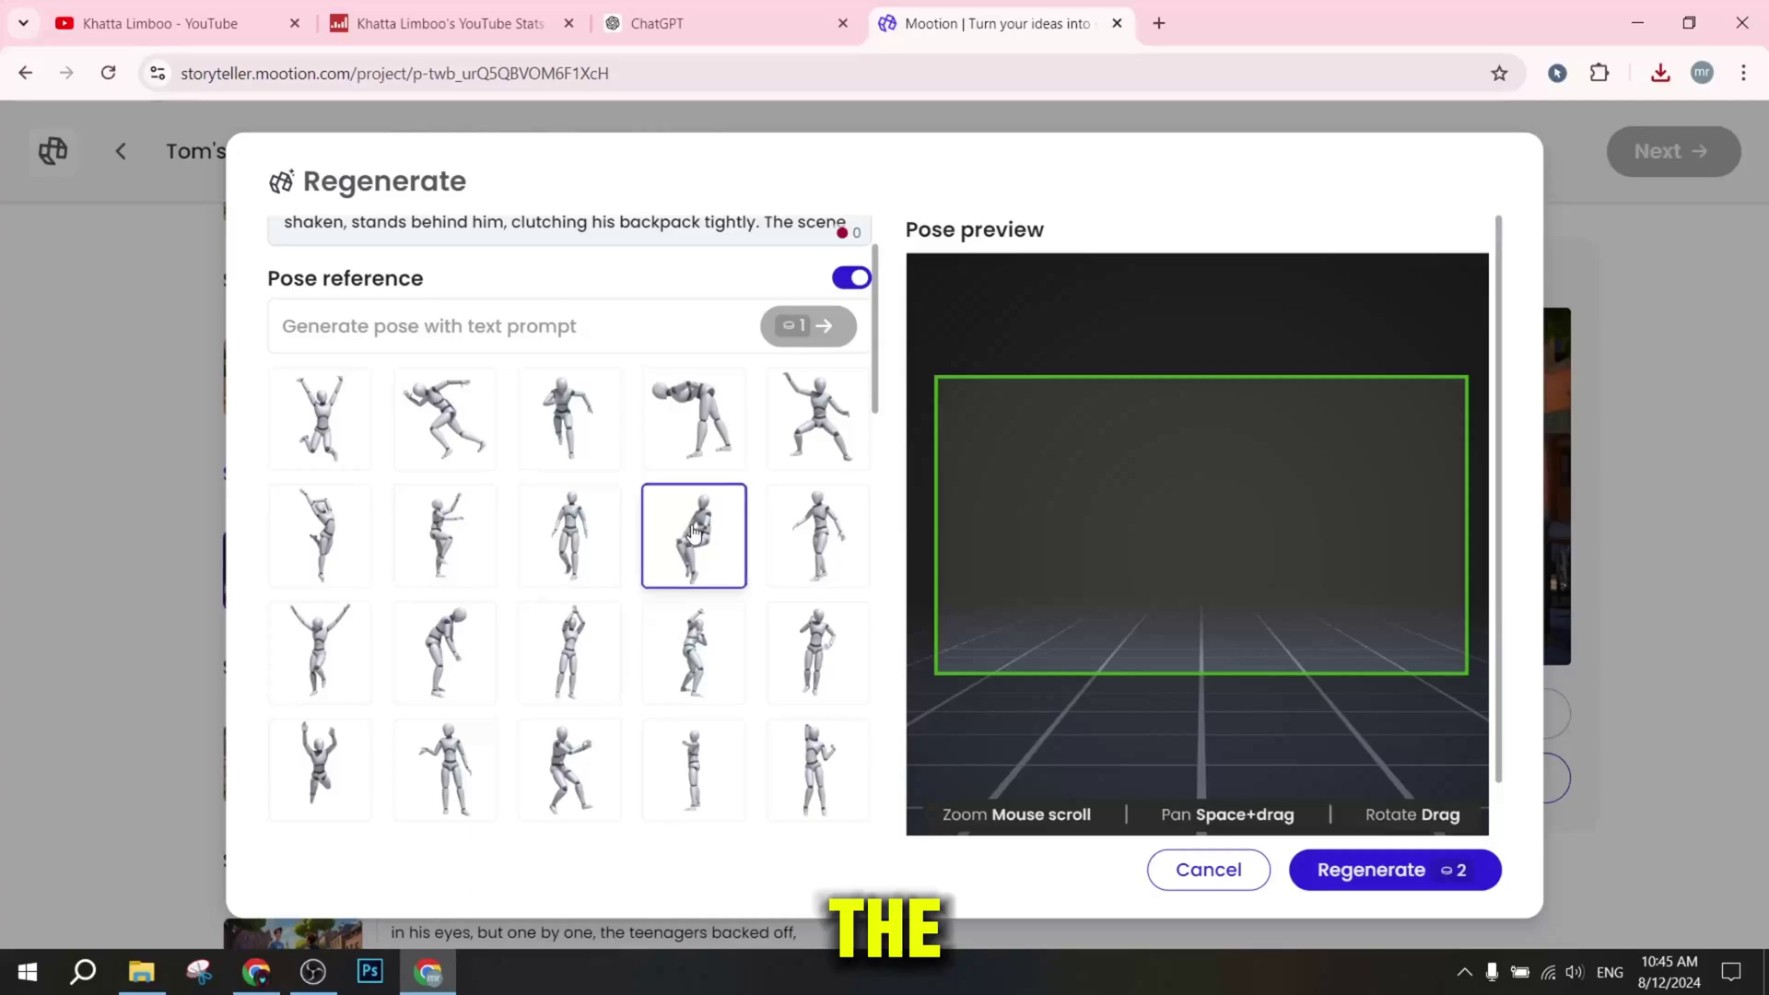
{"action": "left_click", "coordinate": [572, 547]}
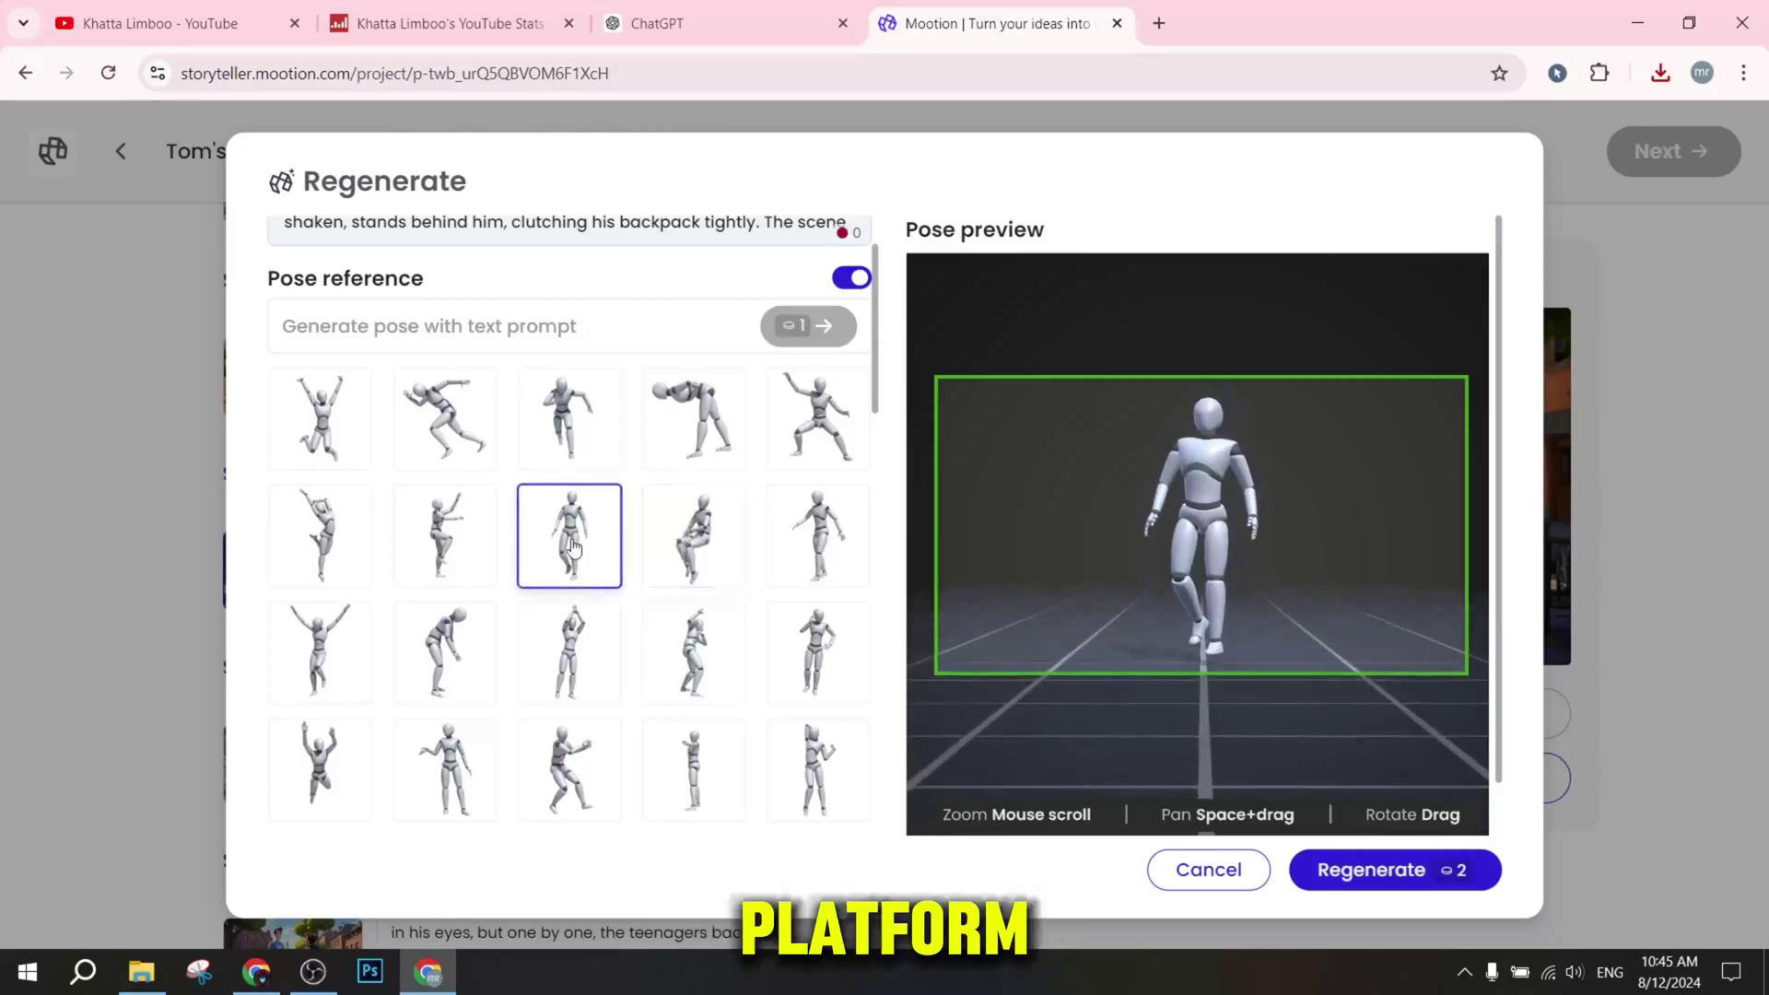
{"action": "left_click", "coordinate": [1414, 871]}
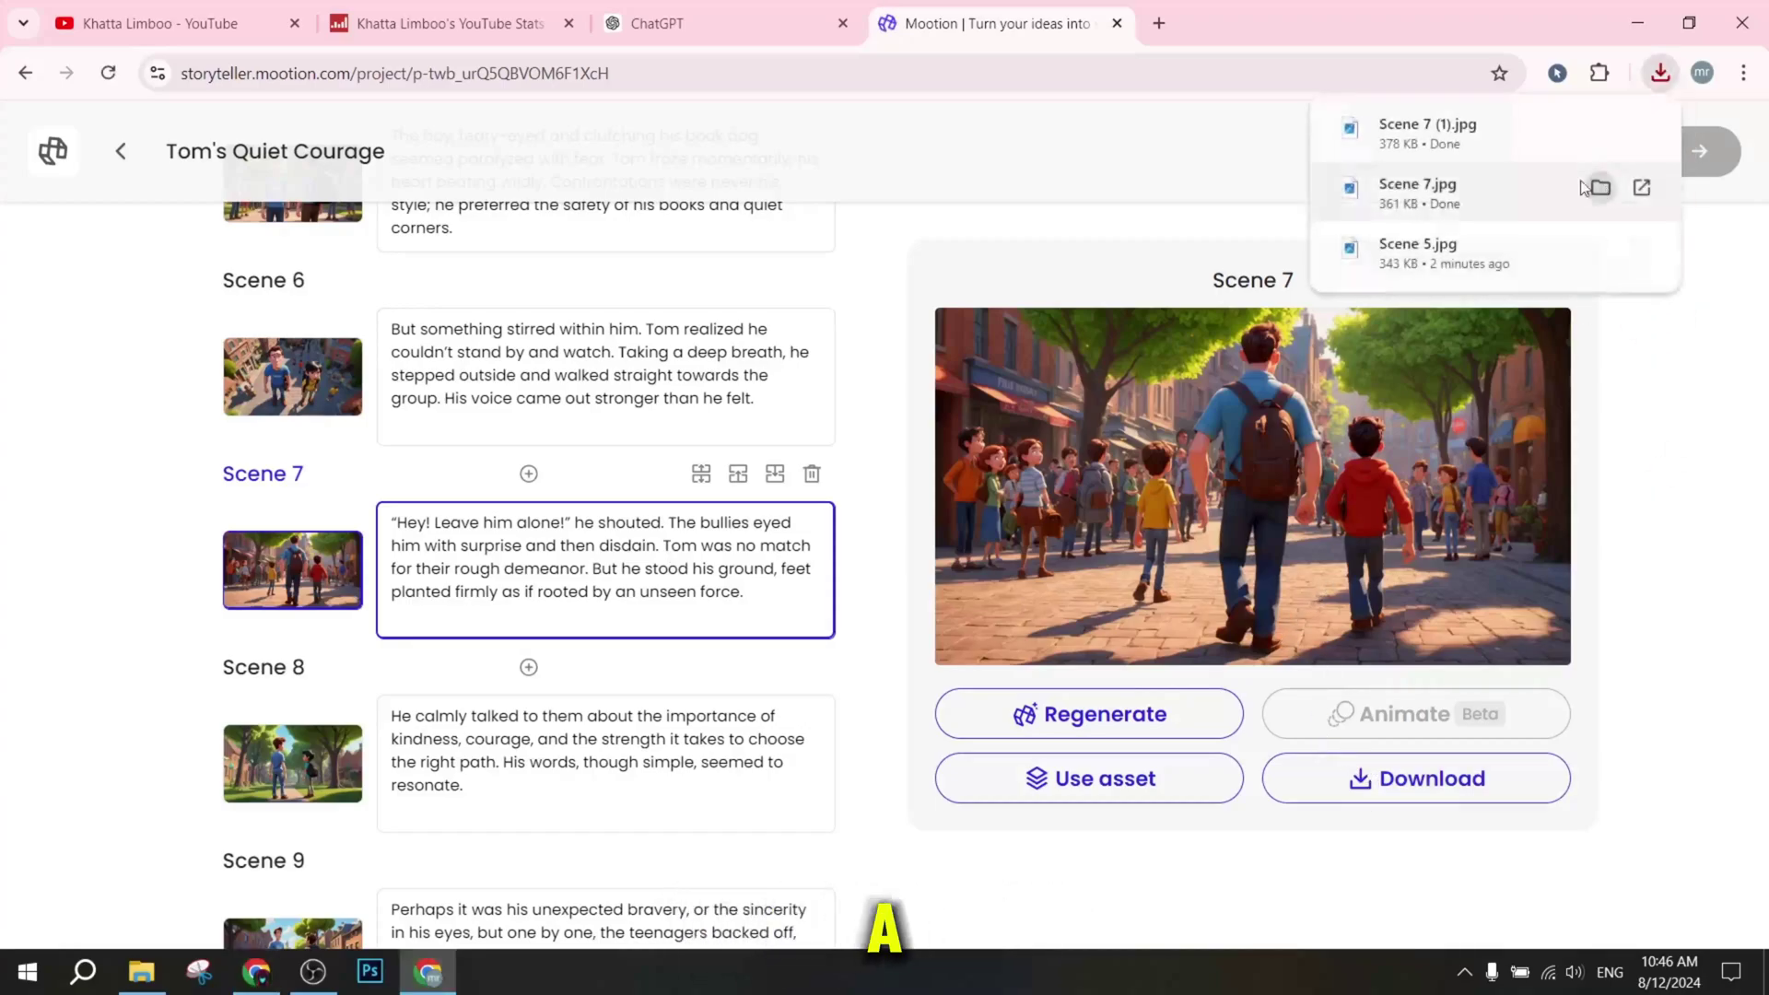
Download scene 7's regenerated image, view it and return to the beginning of the scene list.
{"action": "left_click", "coordinate": [1457, 147]}
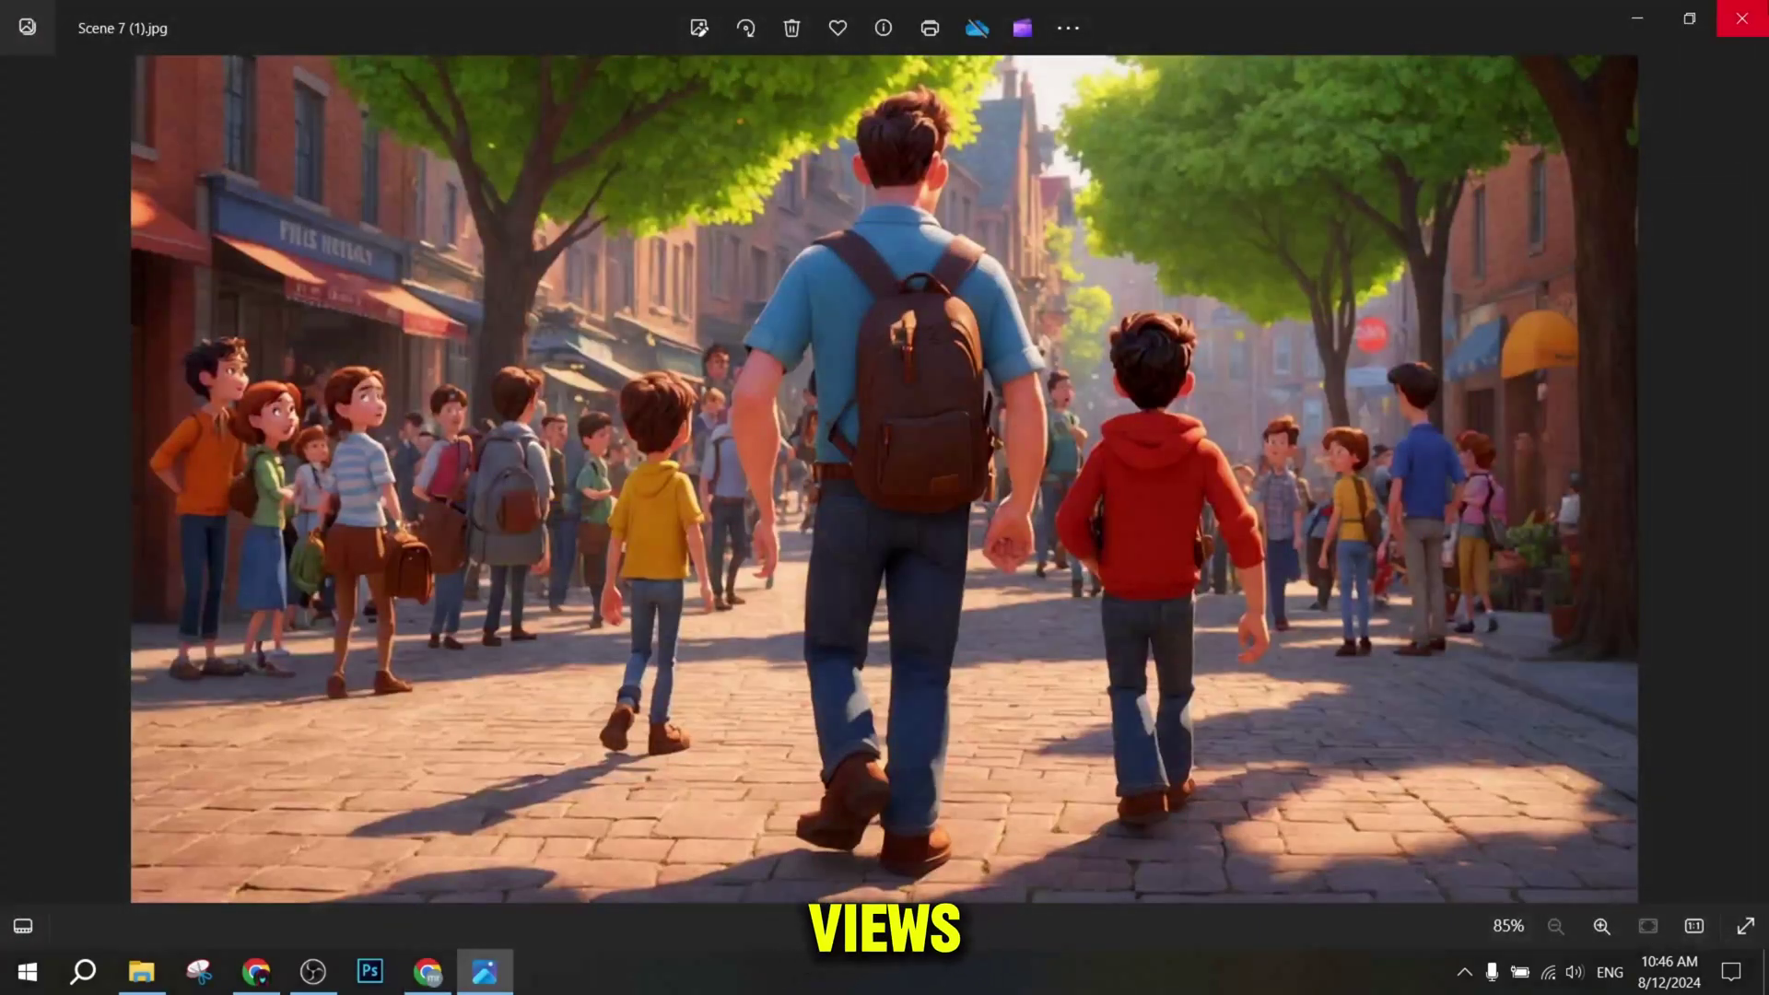
{"action": "left_click", "coordinate": [1742, 19]}
{"action": "scroll", "coordinate": [508, 578], "scroll_direction": "up", "scroll_amount": 10}
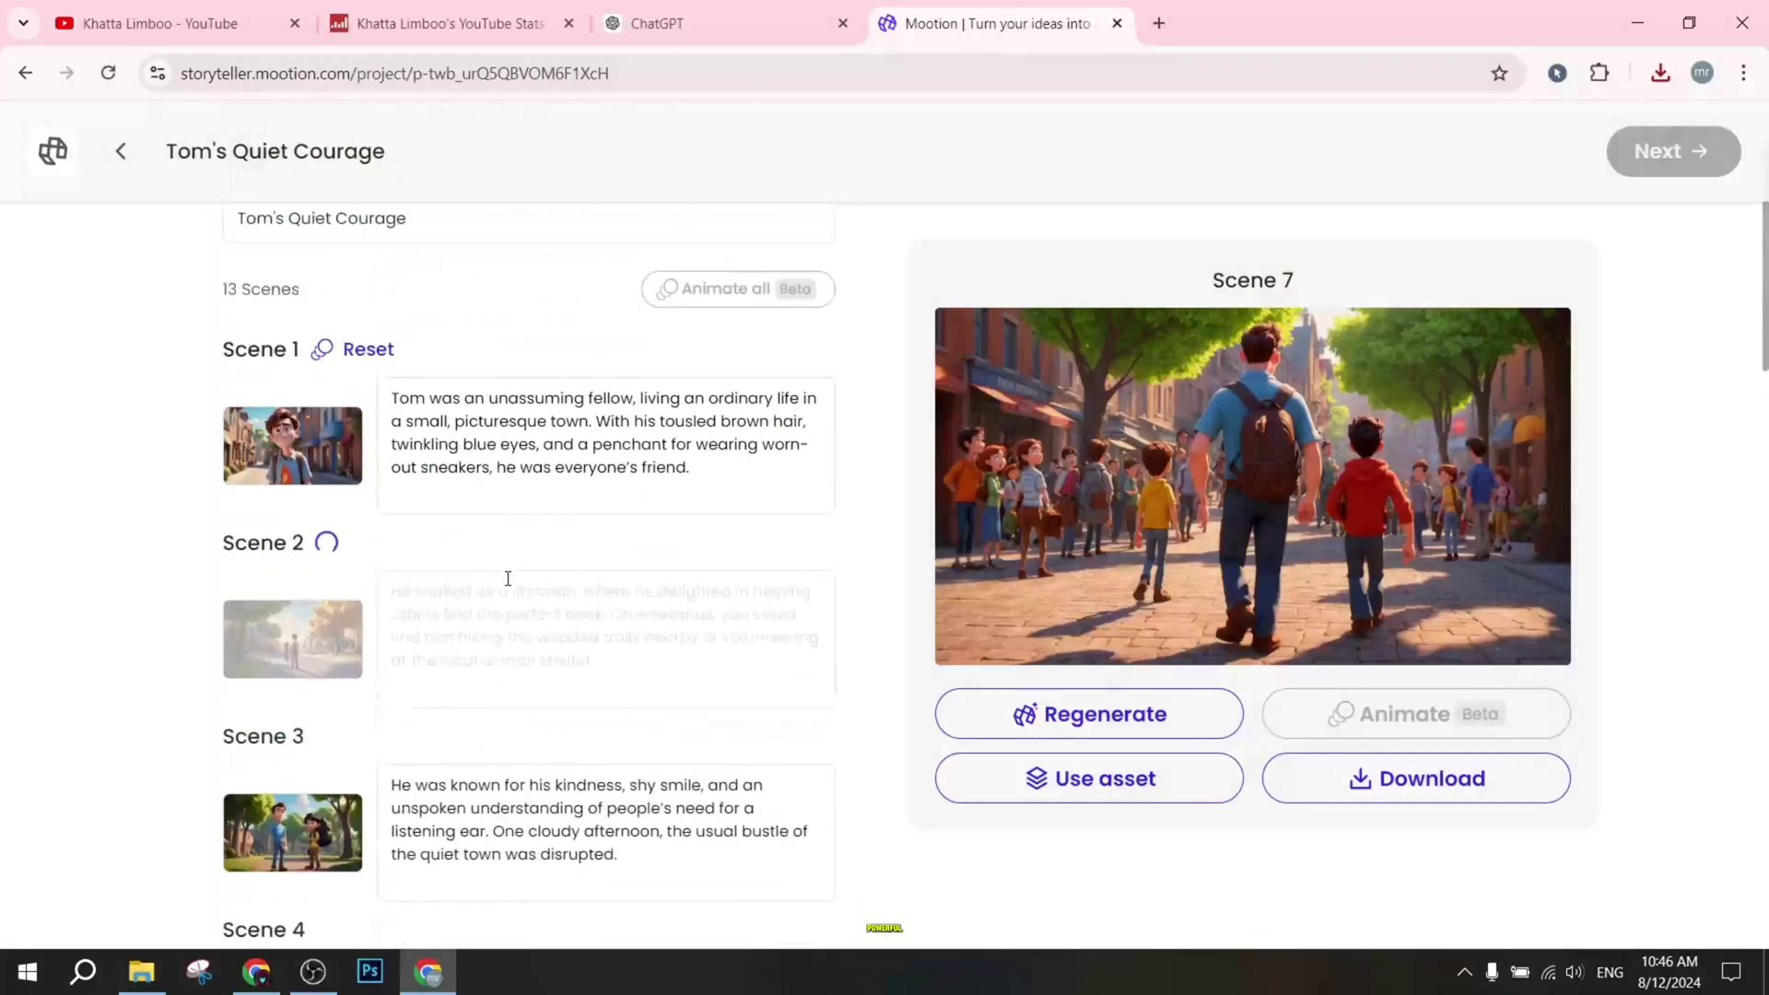
Check scene 2's animation progress, play the finished clip full screen and download it.
{"action": "left_click", "coordinate": [291, 638]}
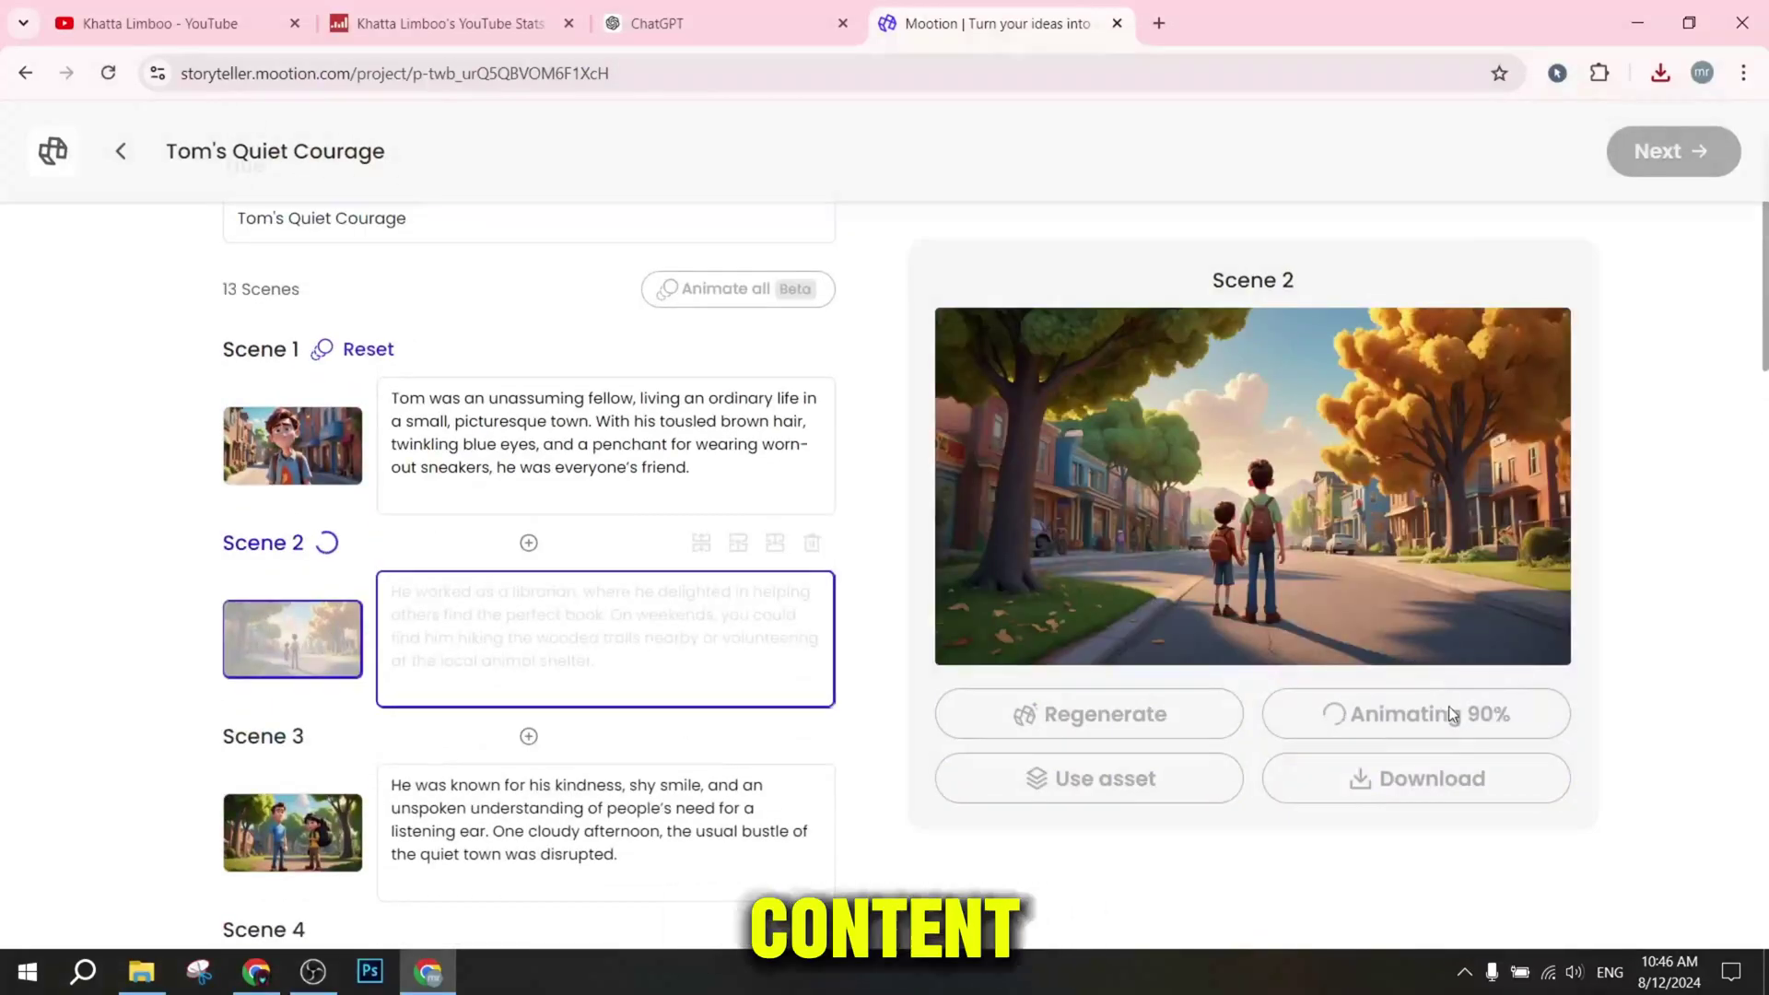
{"action": "left_click", "coordinate": [277, 456]}
{"action": "left_click", "coordinate": [286, 622]}
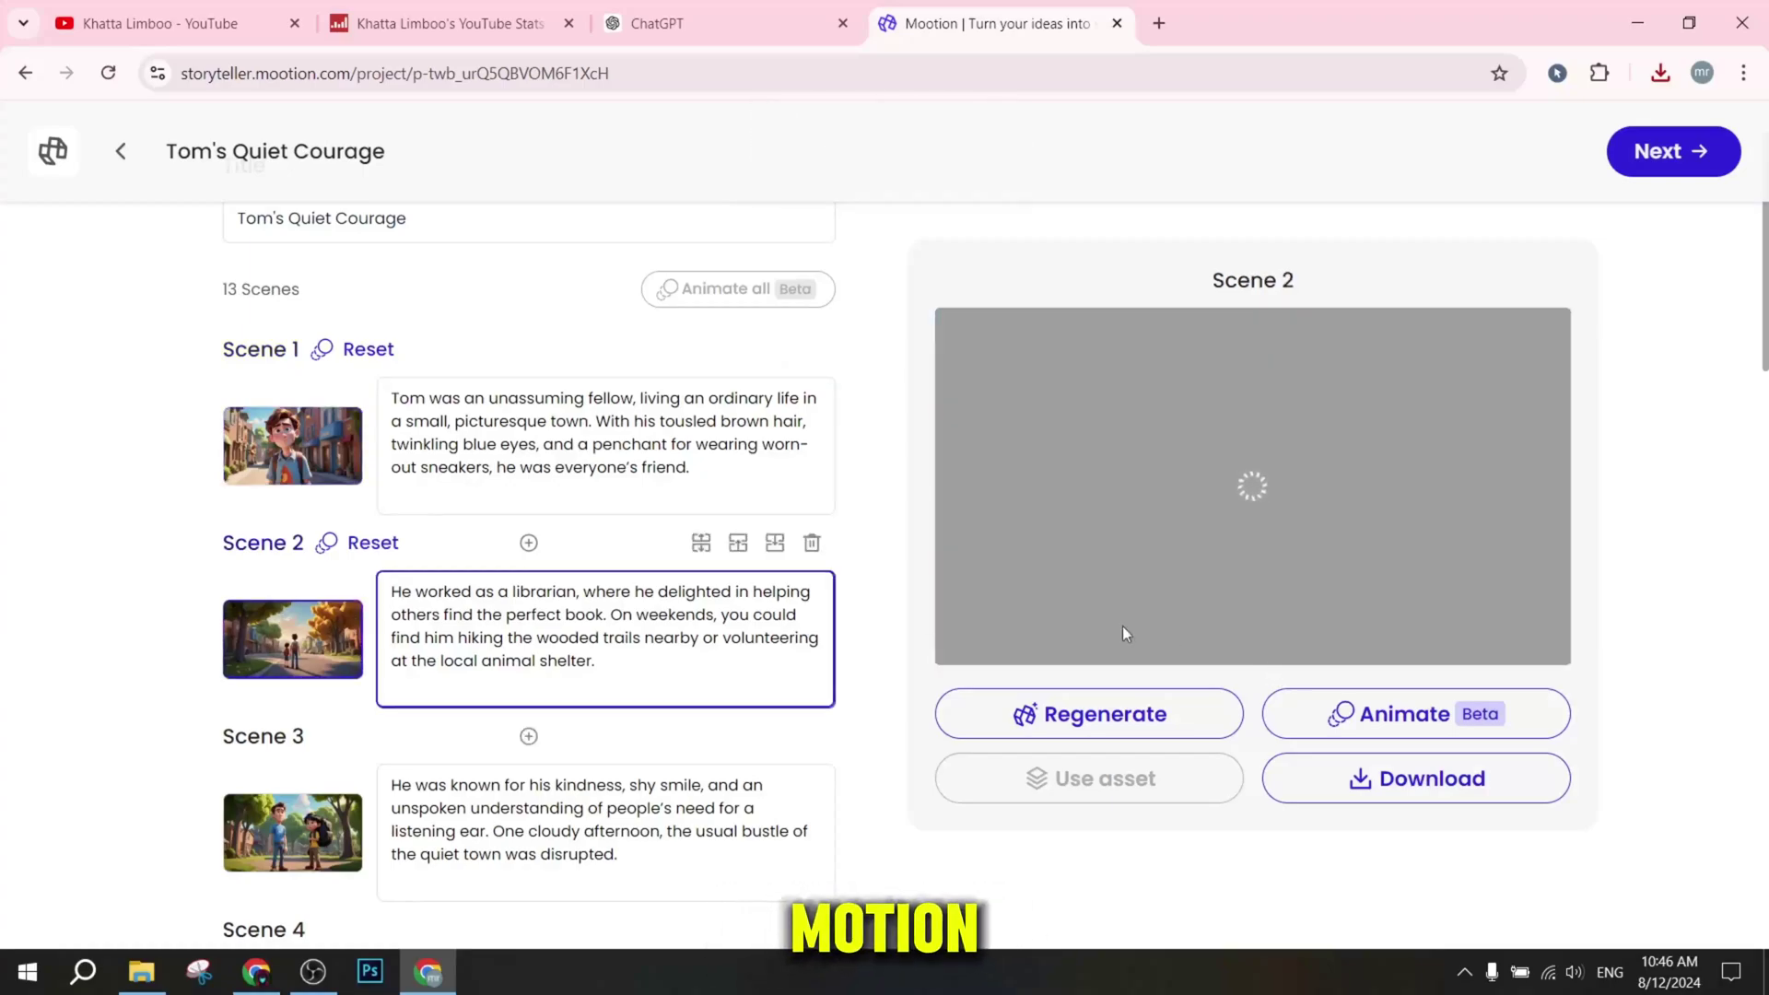
{"action": "scroll", "coordinate": [1123, 636], "scroll_direction": "down", "scroll_amount": 1}
{"action": "scroll", "coordinate": [1236, 651], "scroll_direction": "up", "scroll_amount": 3}
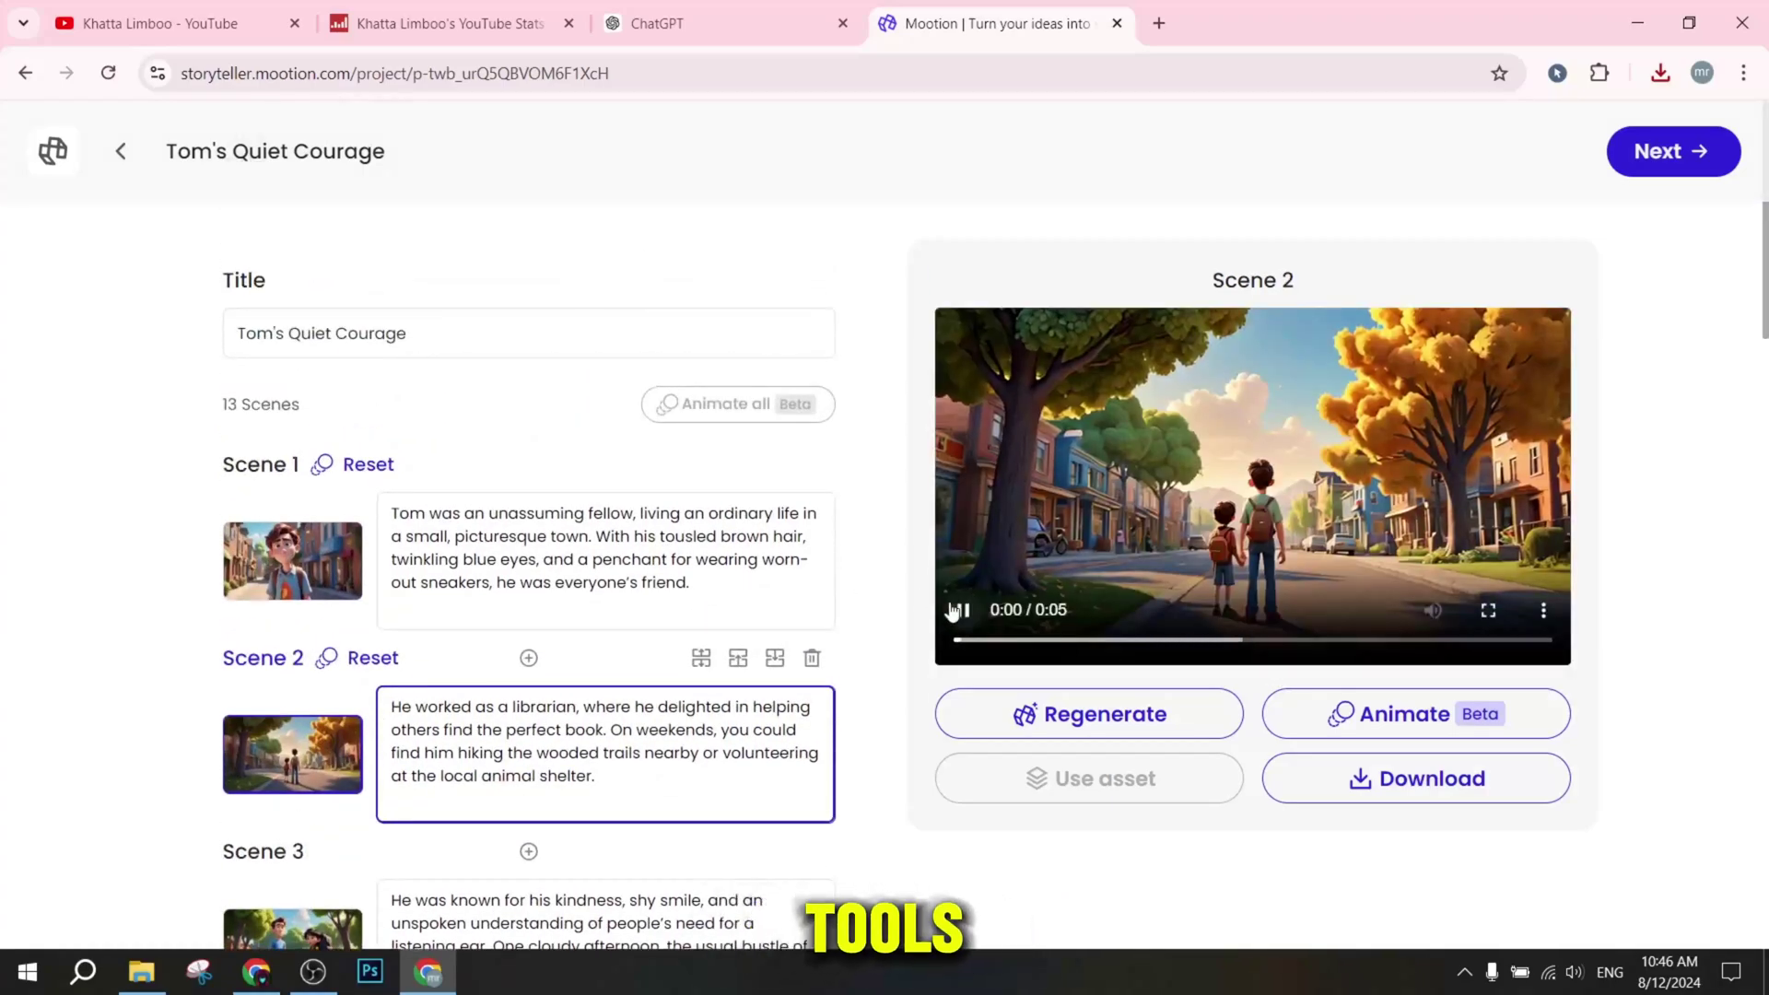
{"action": "left_click", "coordinate": [1240, 552]}
{"action": "left_click", "coordinate": [1488, 610]}
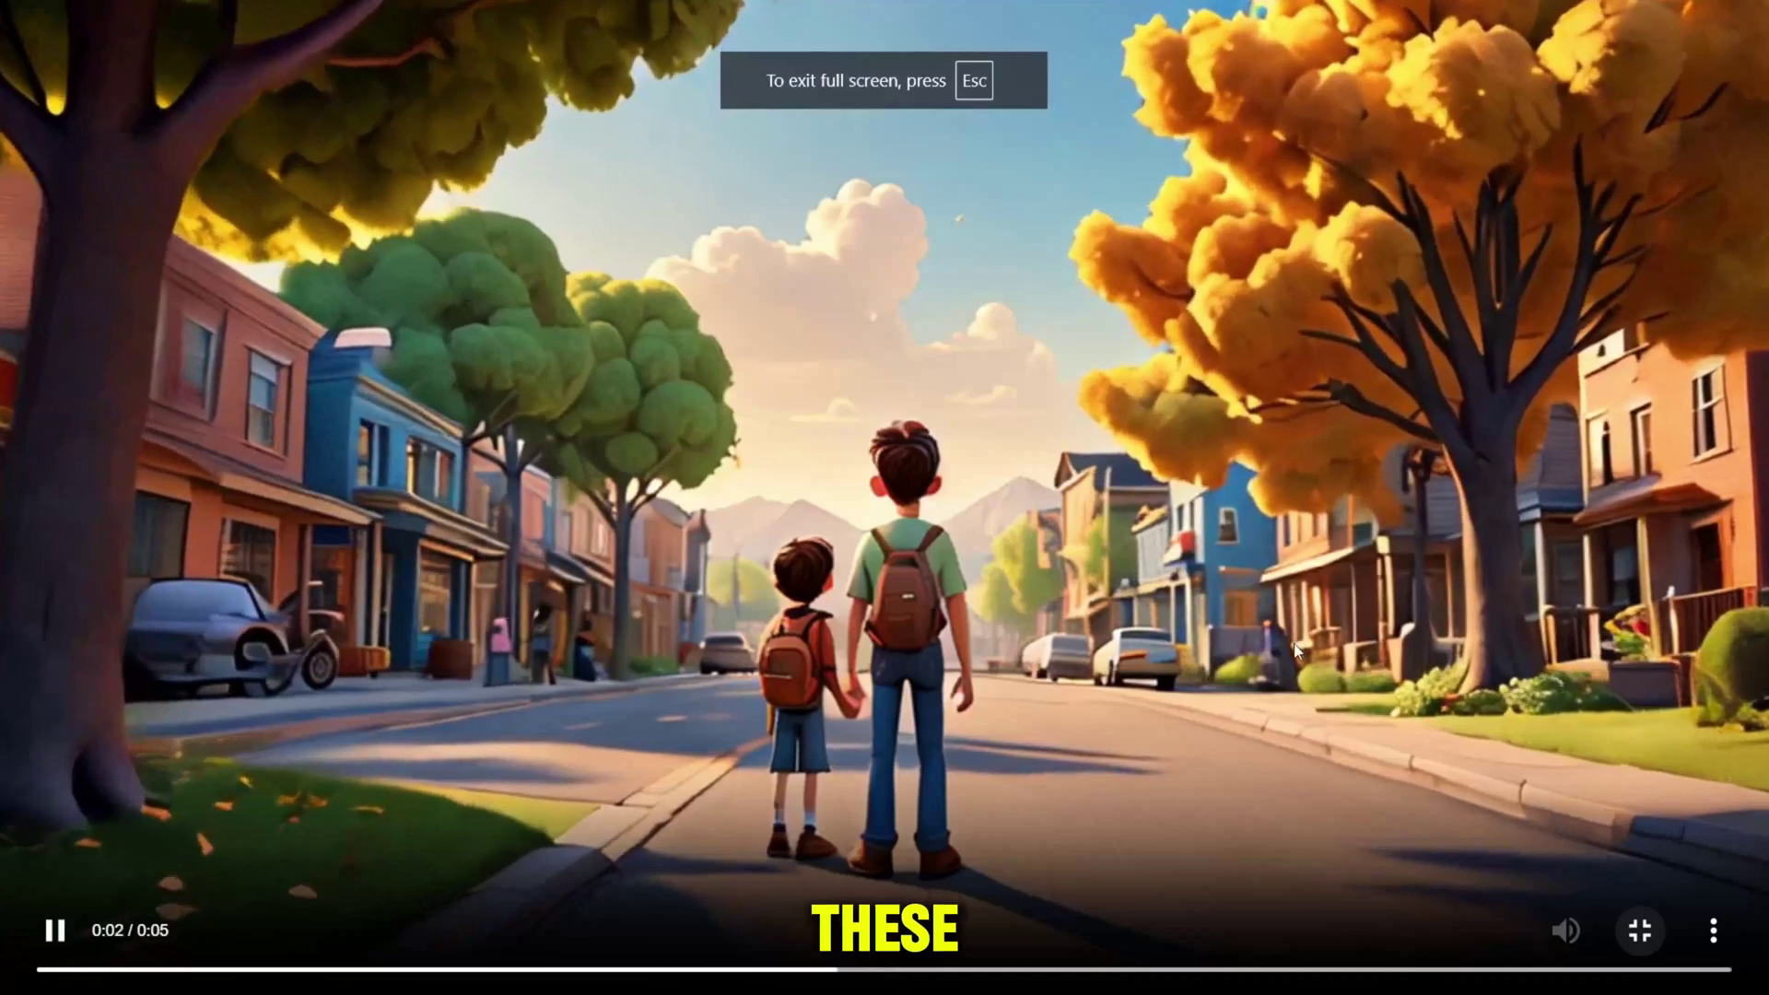
{"action": "left_click", "coordinate": [1640, 932]}
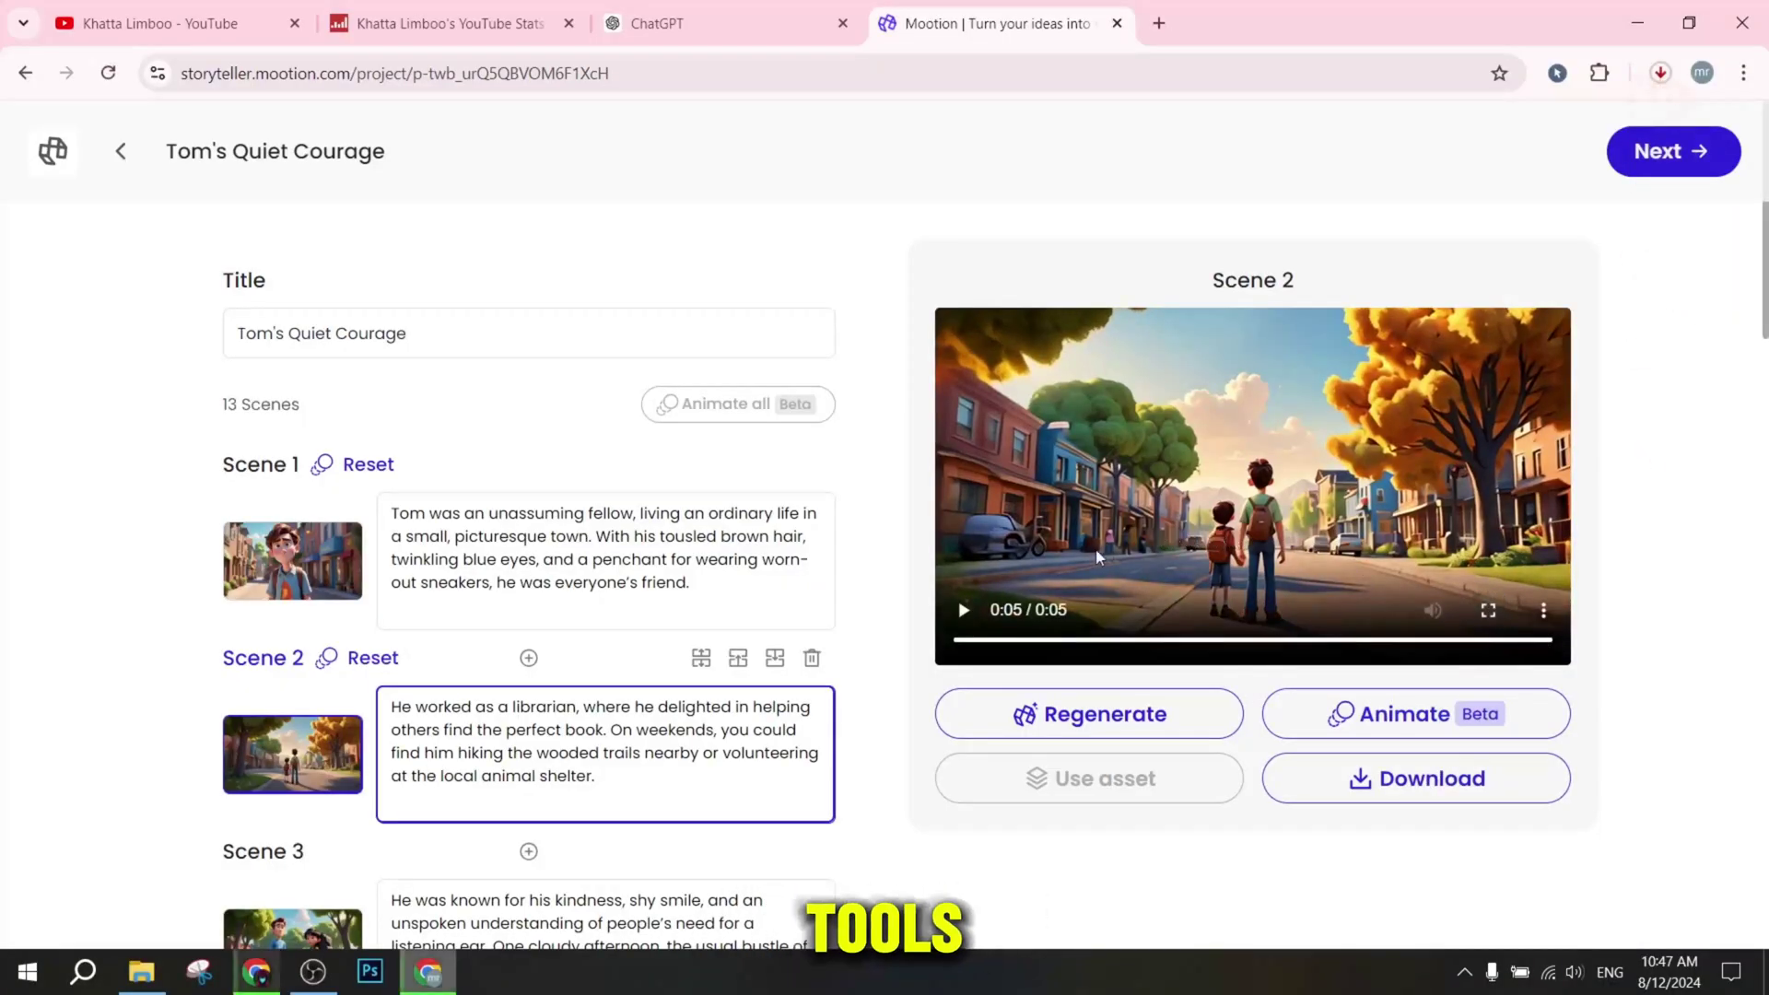
Select scene 13, open its asset chooser and close it without choosing an asset.
{"action": "scroll", "coordinate": [516, 594], "scroll_direction": "down", "scroll_amount": 4}
{"action": "scroll", "coordinate": [503, 608], "scroll_direction": "down", "scroll_amount": 20}
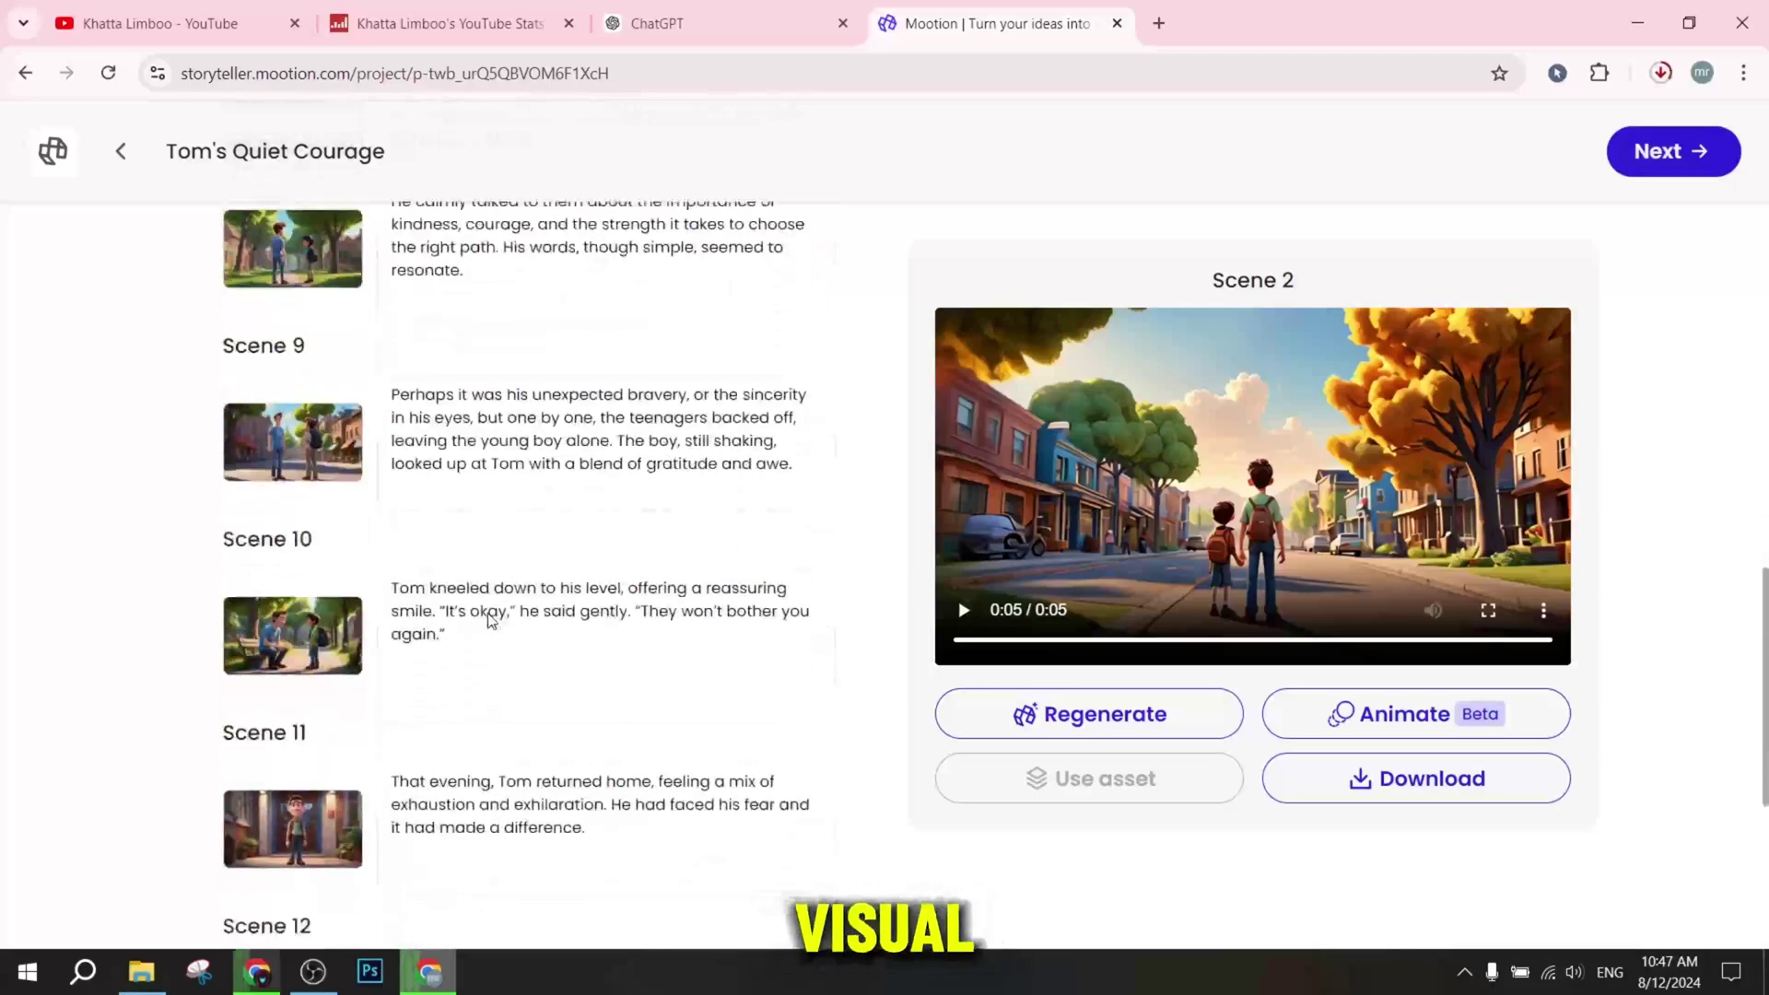
{"action": "left_click", "coordinate": [642, 716]}
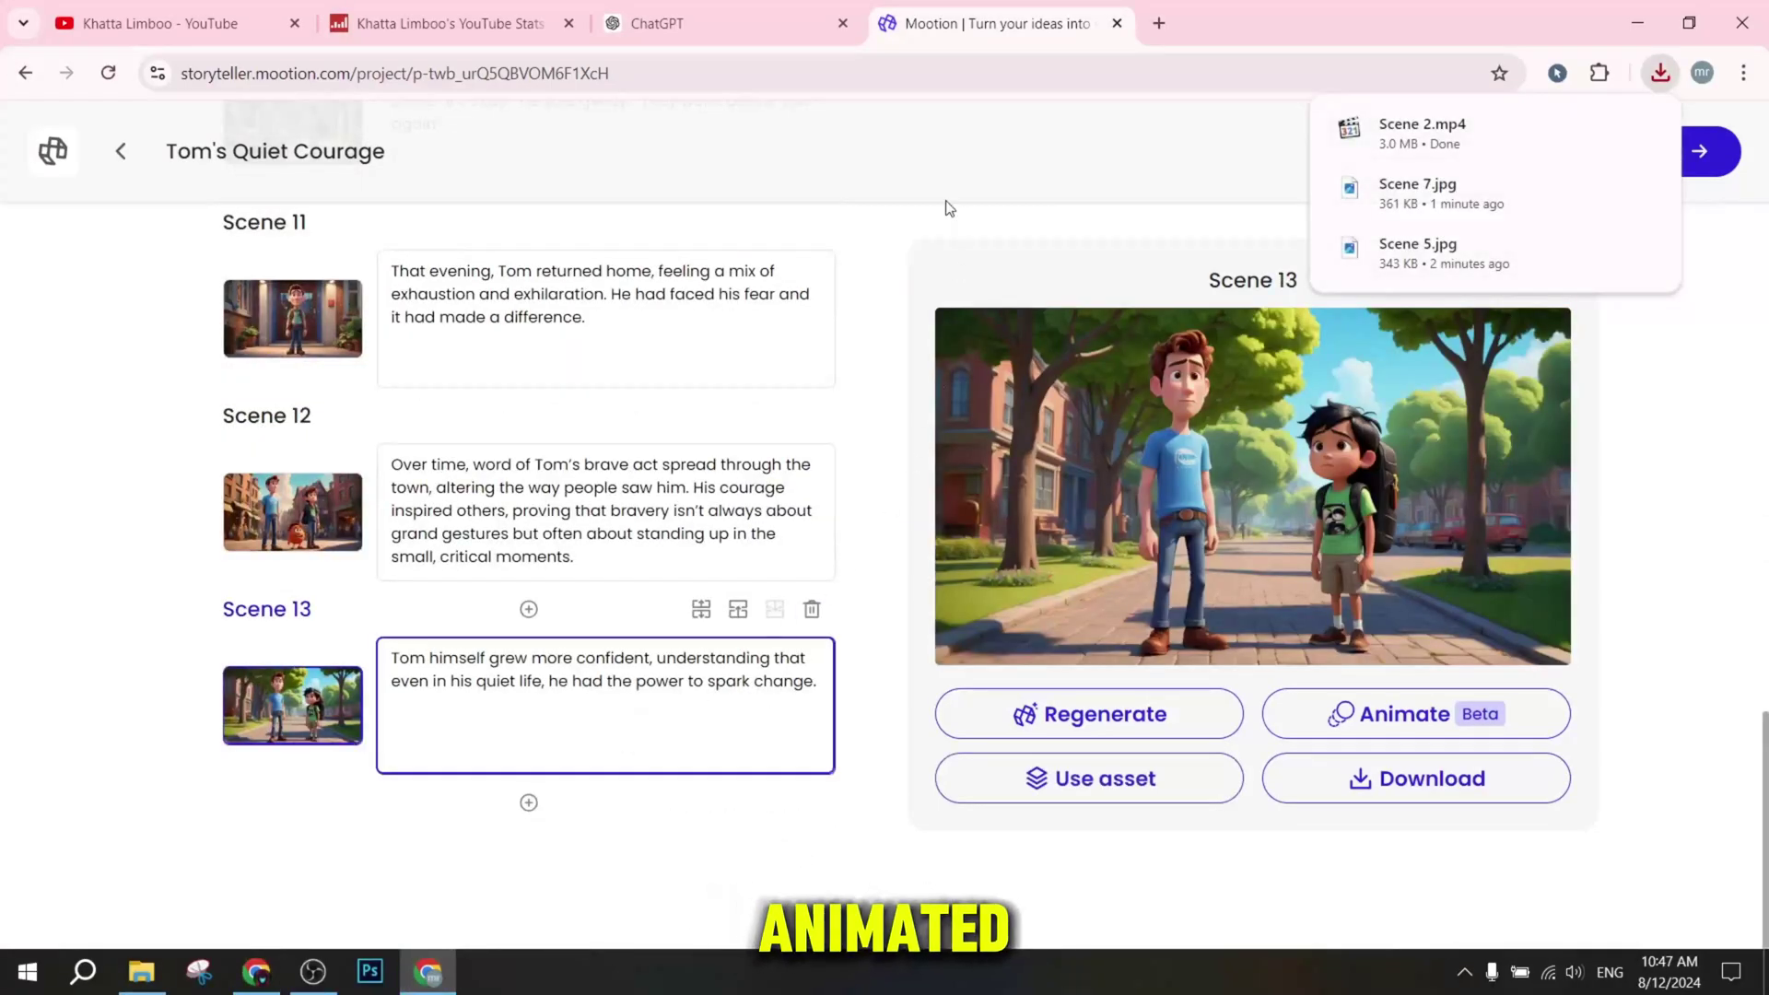
{"action": "scroll", "coordinate": [1118, 778], "scroll_direction": "up", "scroll_amount": 19}
{"action": "left_click", "coordinate": [1117, 779]}
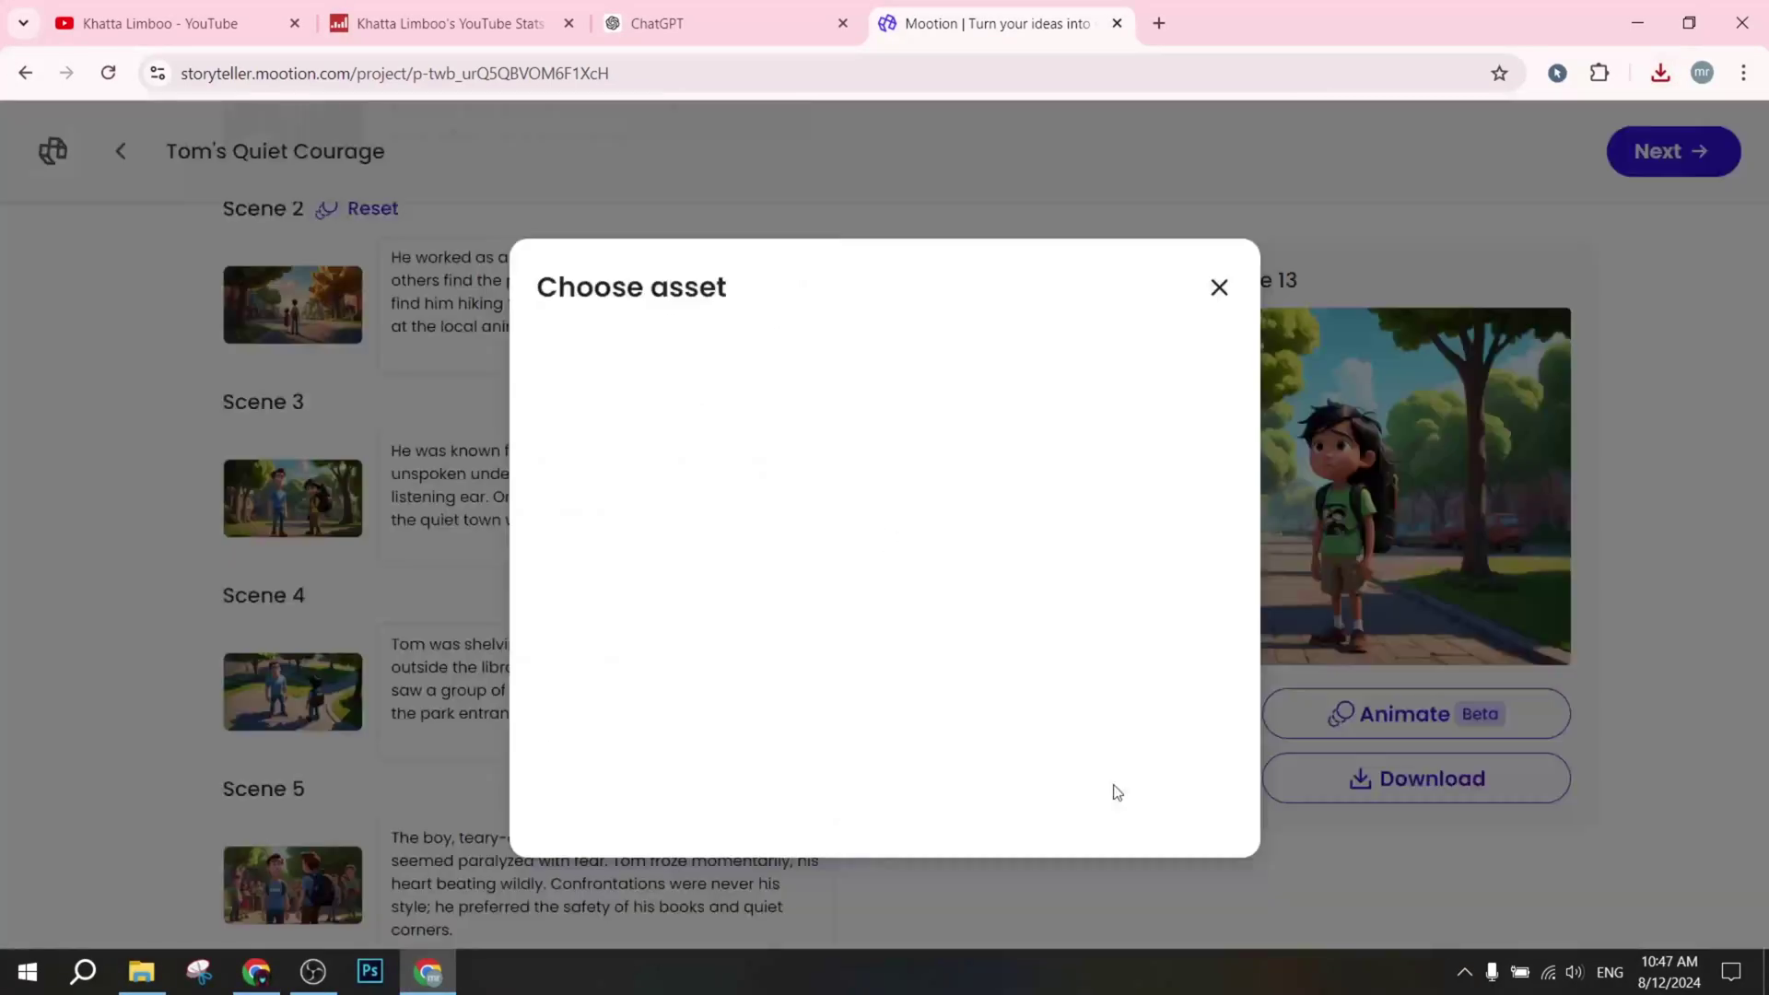
{"action": "left_click", "coordinate": [1219, 288]}
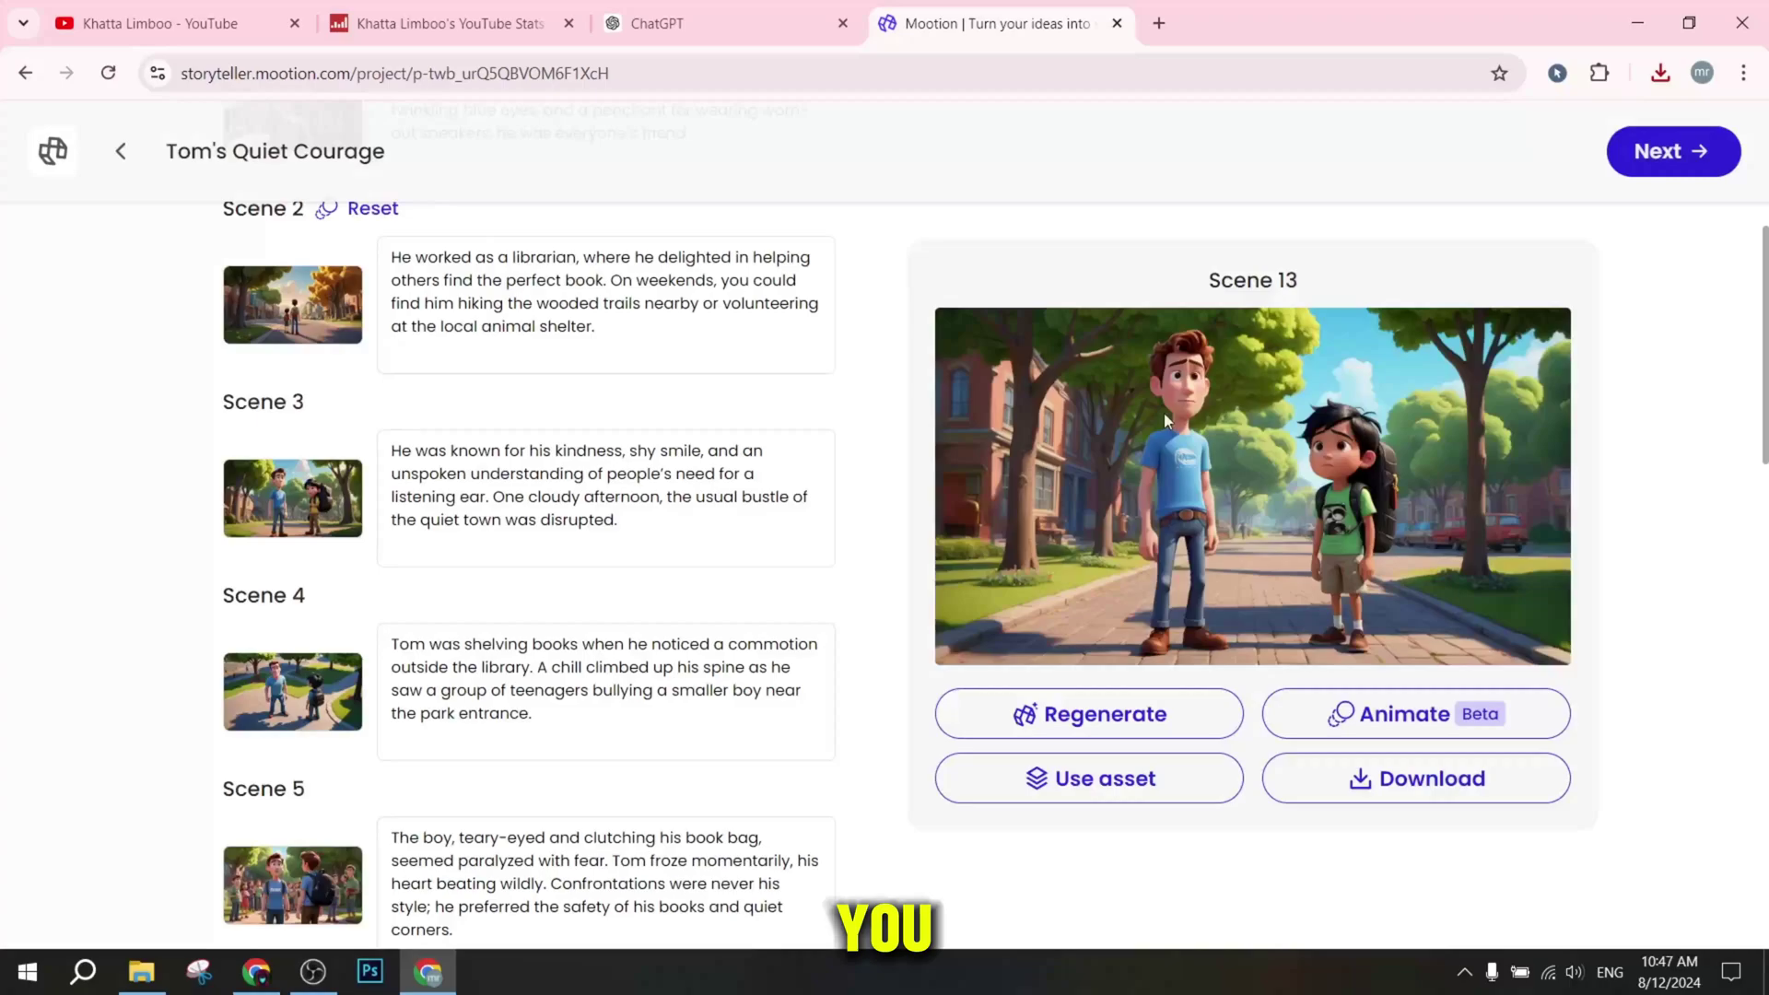
Proceed to the video styling options, try several title styles ending with the boxed one, and choose the bold yellow subtitle style.
{"action": "left_click", "coordinate": [1671, 154]}
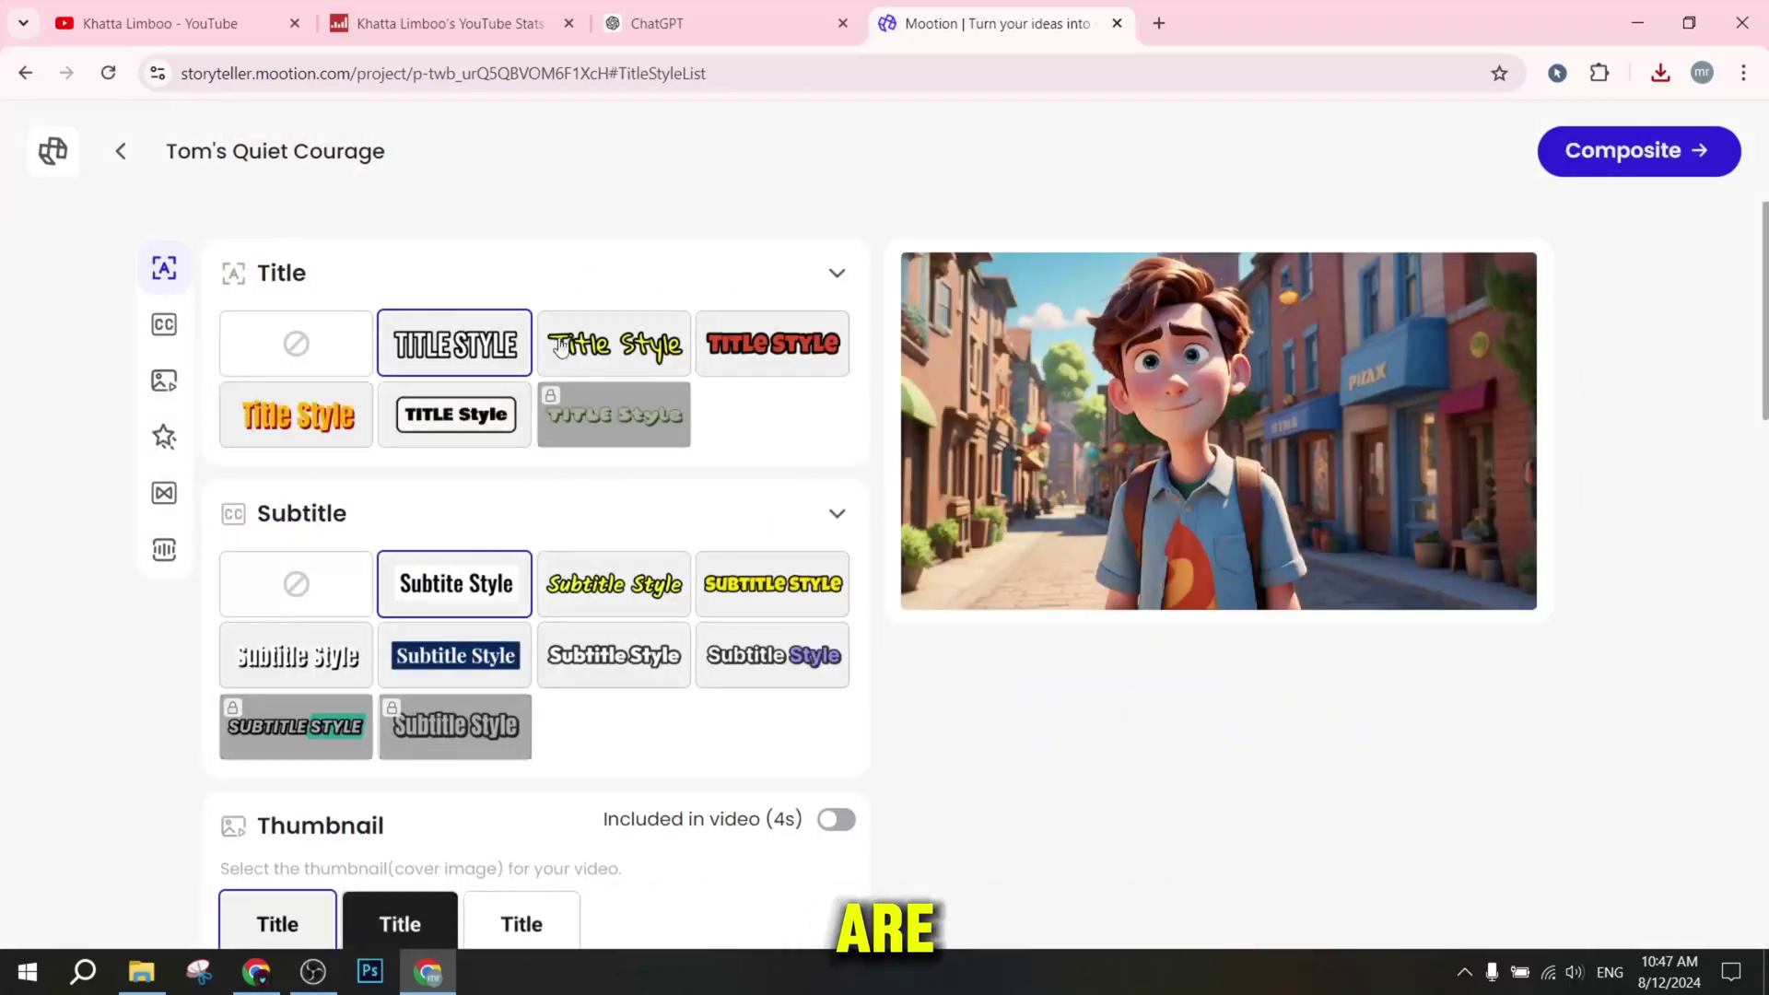
{"action": "left_click", "coordinate": [760, 350]}
{"action": "left_click", "coordinate": [497, 344]}
{"action": "left_click", "coordinate": [432, 430]}
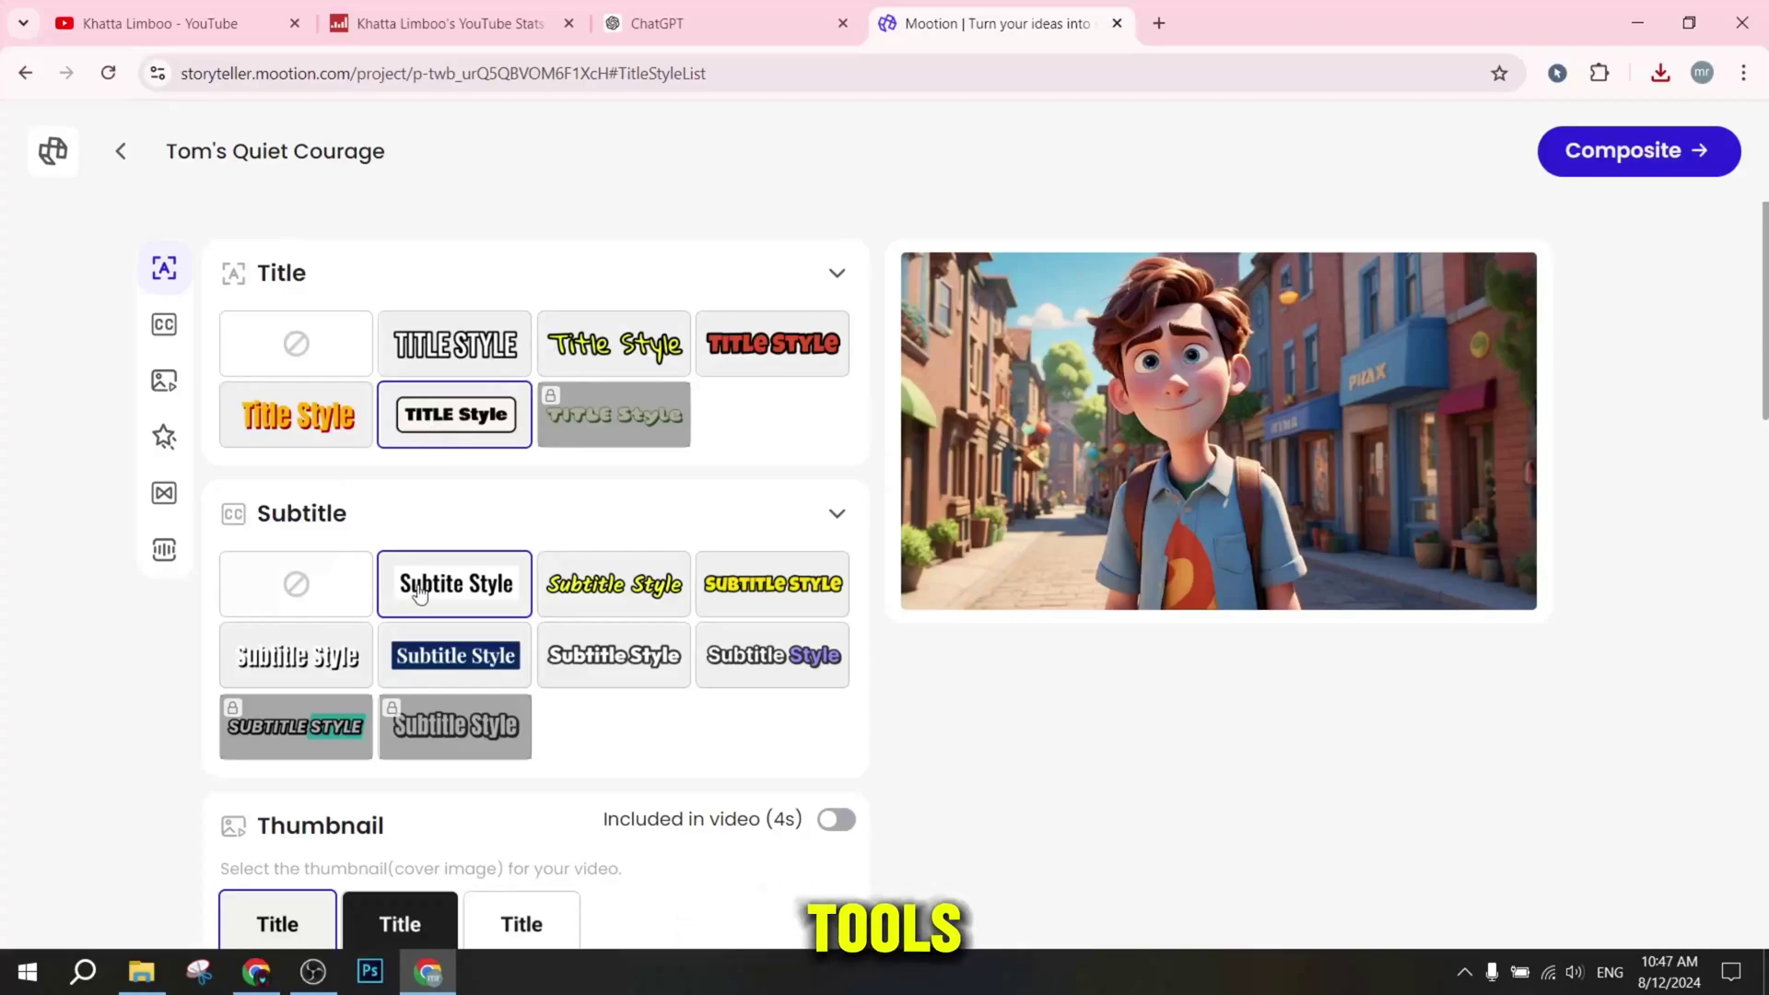
{"action": "left_click", "coordinate": [703, 573]}
Set the scene transitions to Cross blur.
{"action": "scroll", "coordinate": [408, 502], "scroll_direction": "down", "scroll_amount": 5}
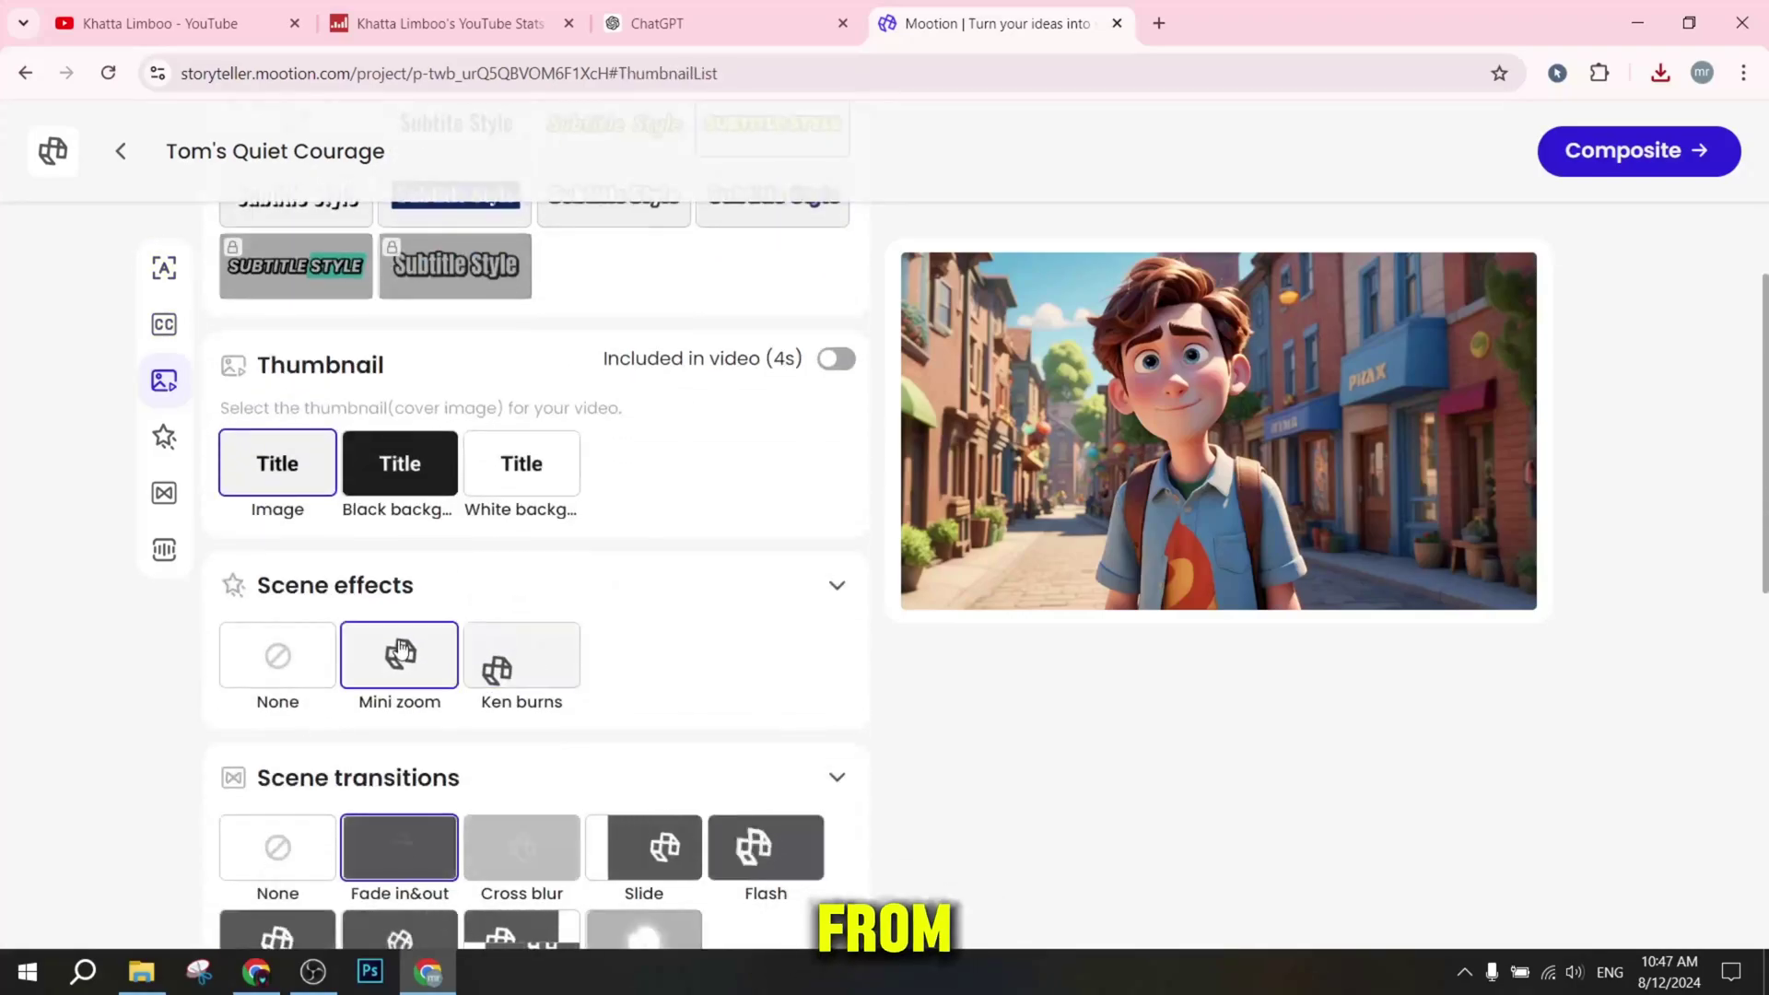
{"action": "scroll", "coordinate": [497, 668], "scroll_direction": "down", "scroll_amount": 4}
{"action": "left_click", "coordinate": [516, 505]}
Play the voice samples of Ava and Jenny and select the British voice Libby for the voiceover.
{"action": "scroll", "coordinate": [395, 612], "scroll_direction": "down", "scroll_amount": 6}
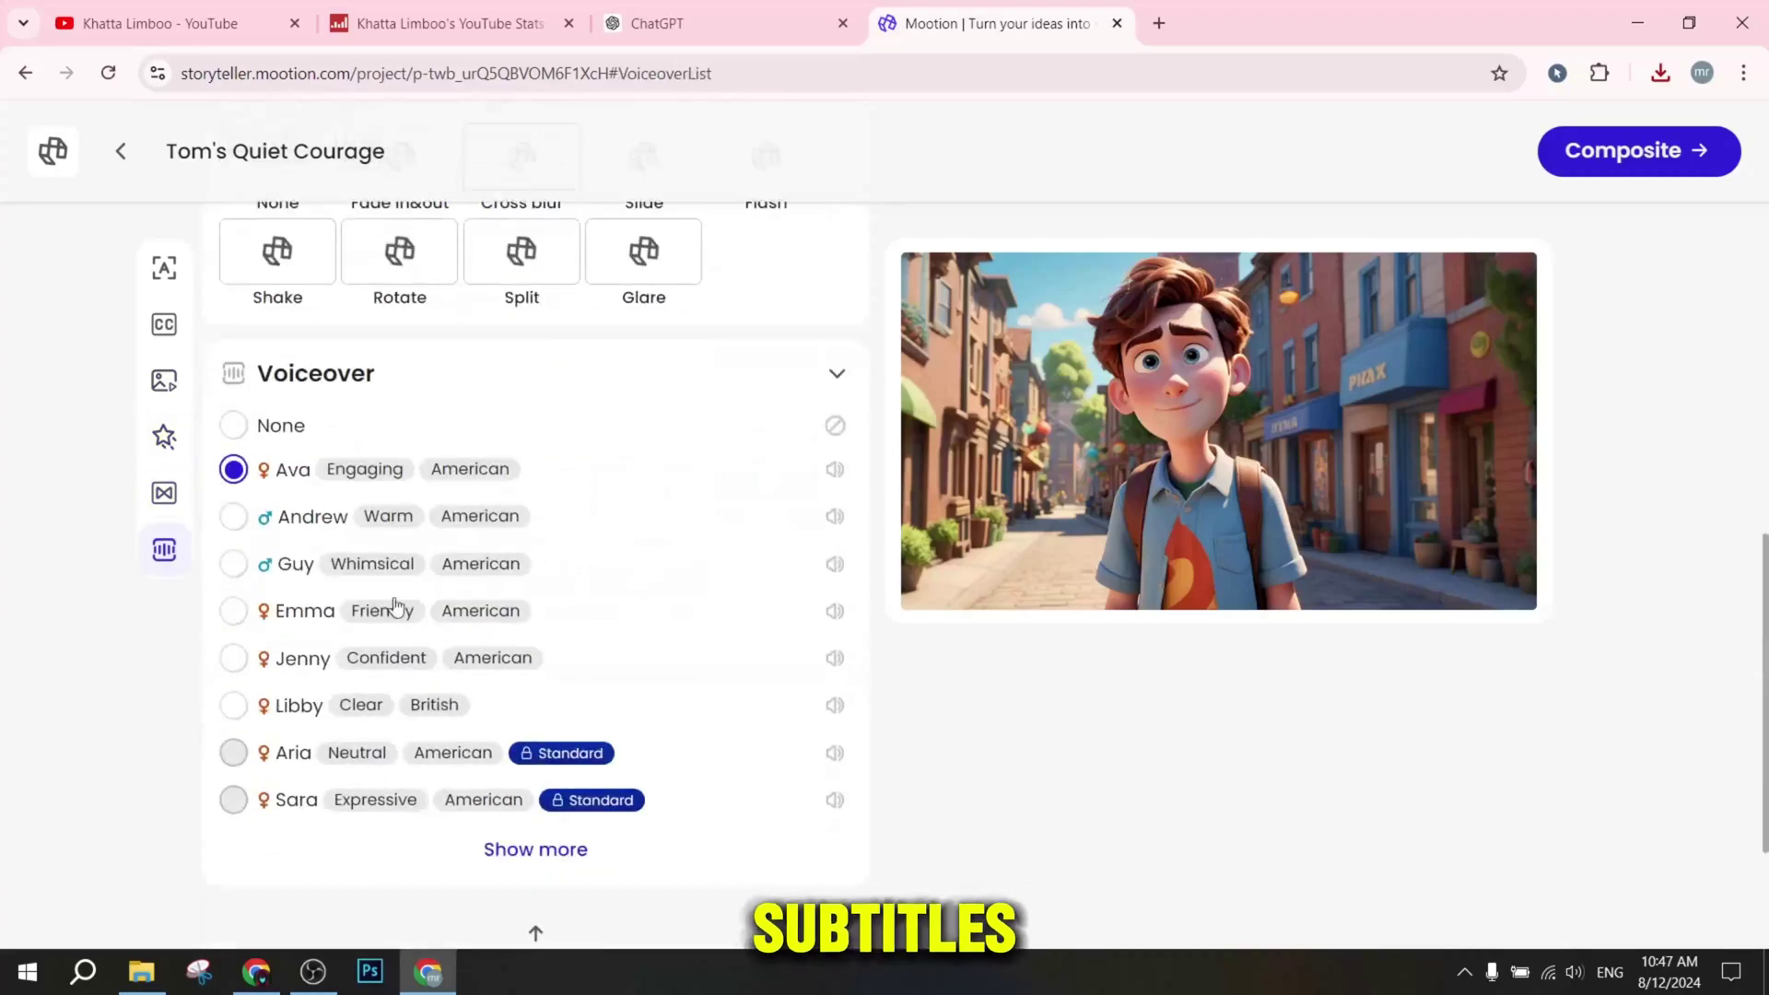
{"action": "scroll", "coordinate": [318, 553], "scroll_direction": "up", "scroll_amount": 2}
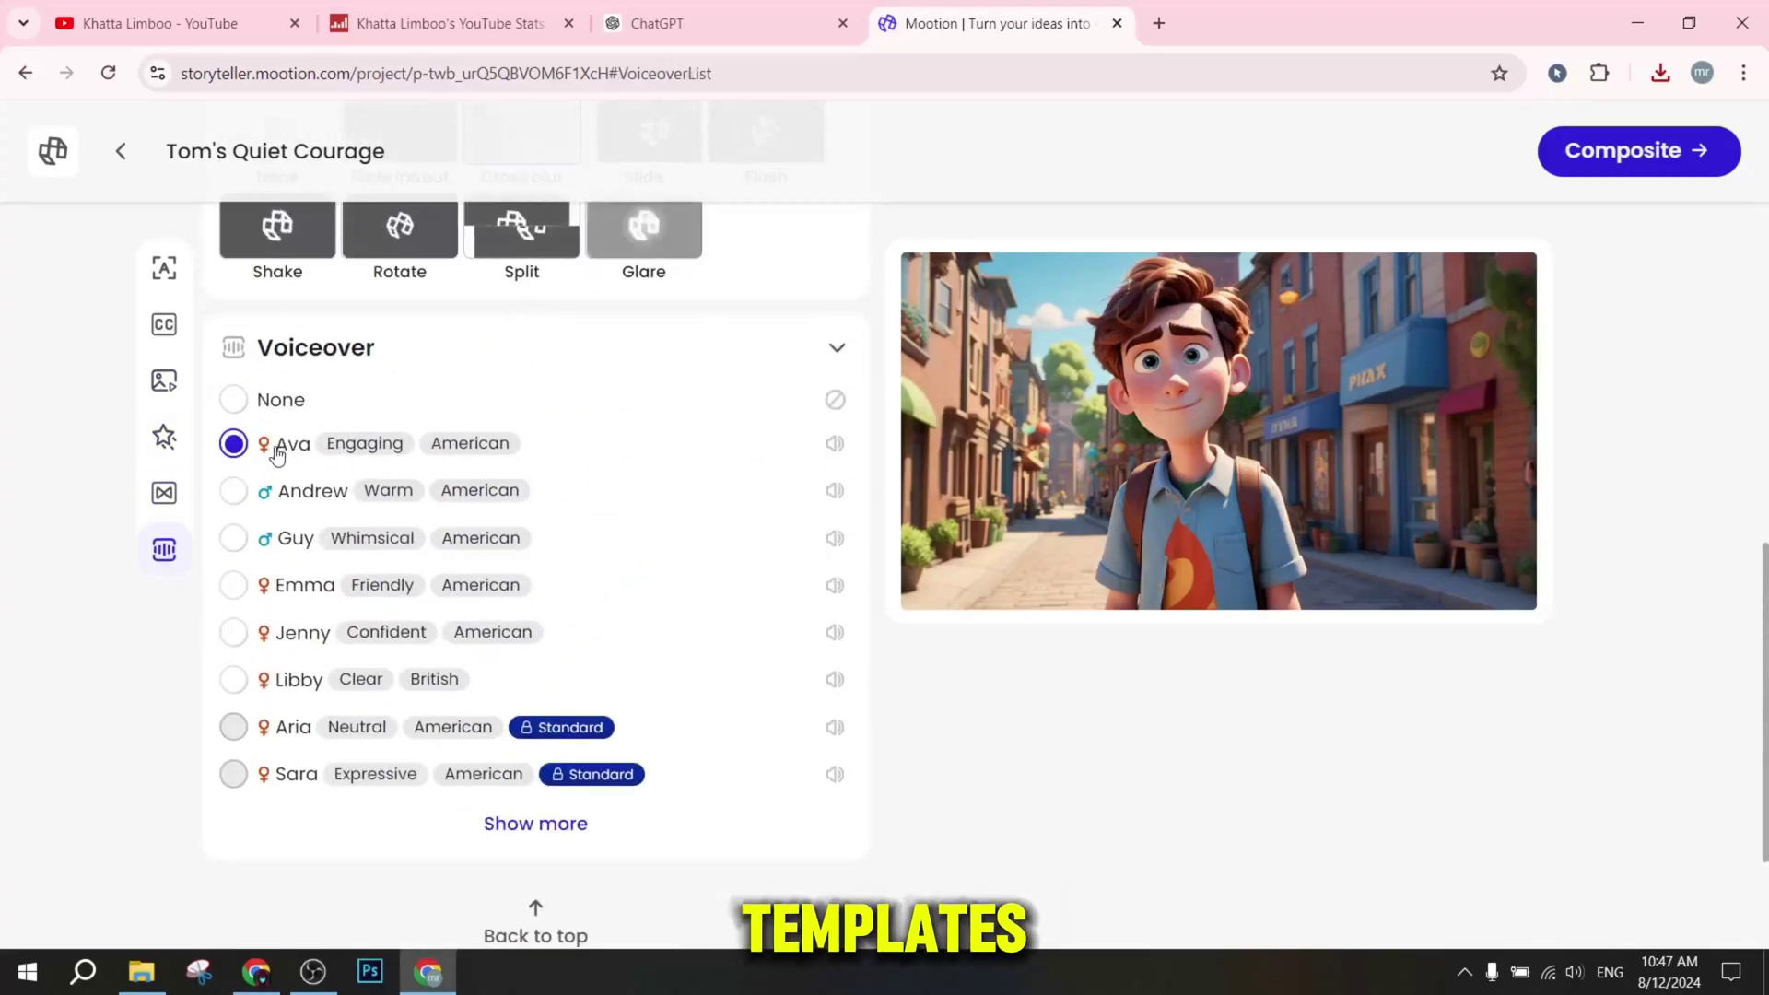
{"action": "left_click", "coordinate": [829, 449]}
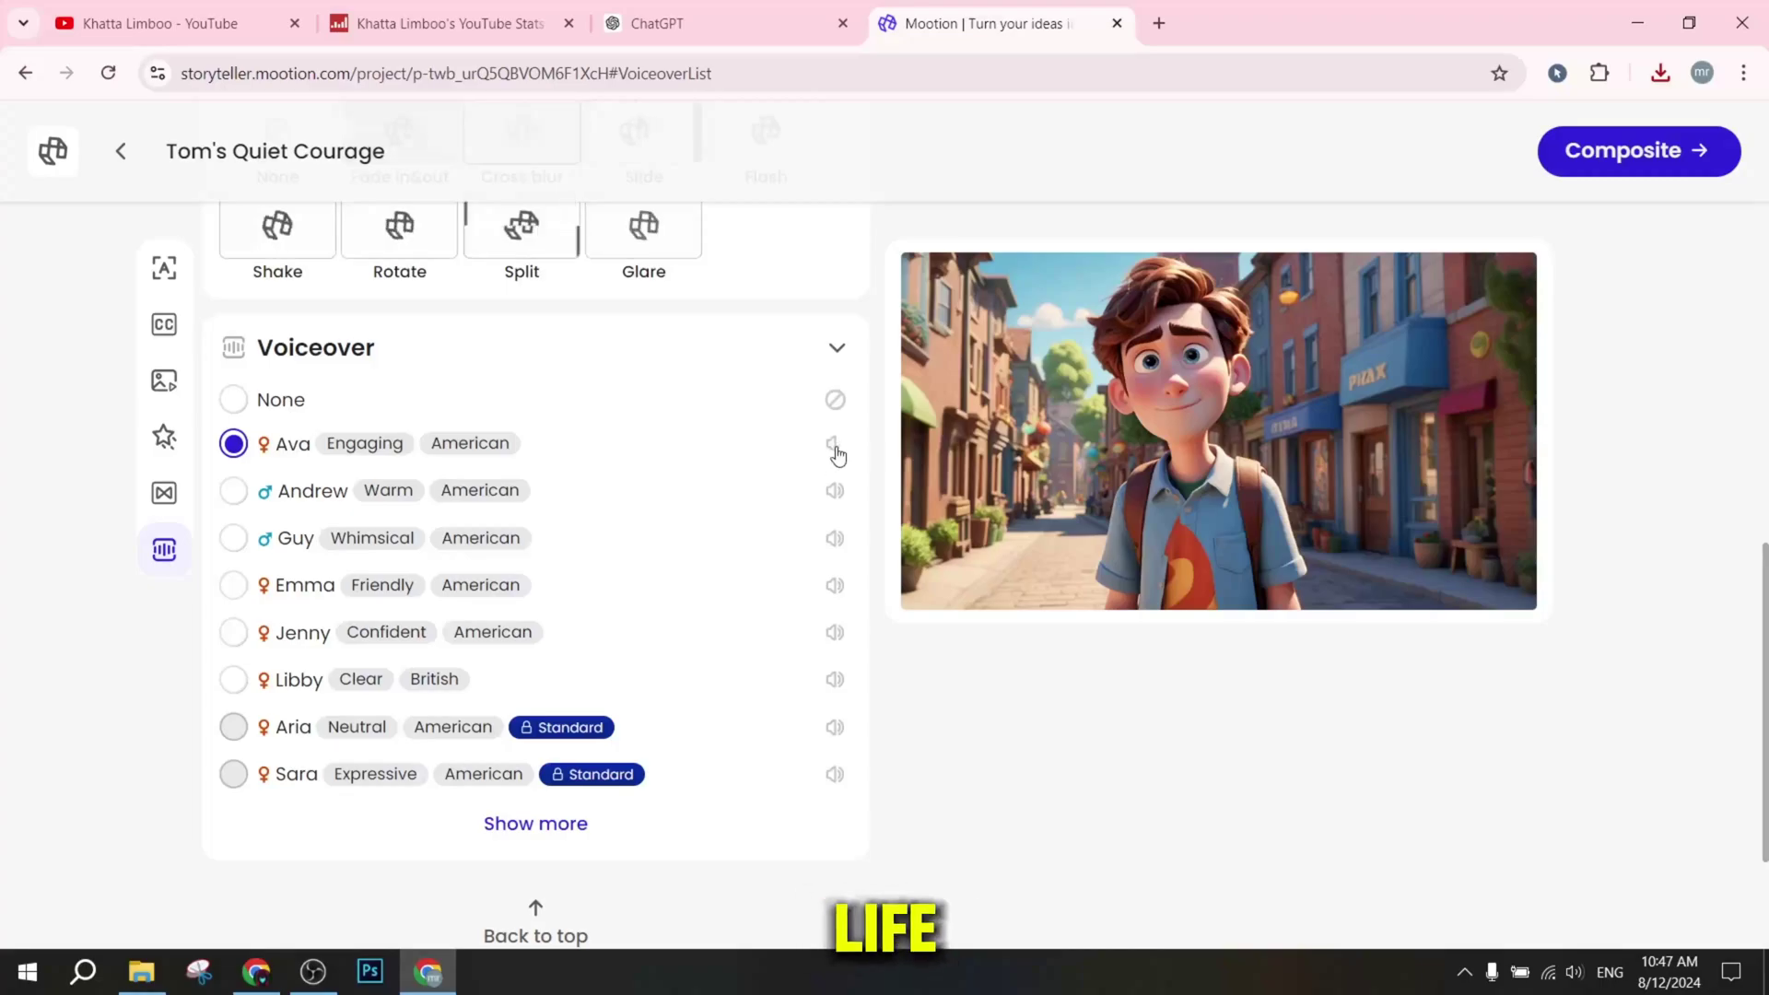
{"action": "left_click", "coordinate": [245, 638]}
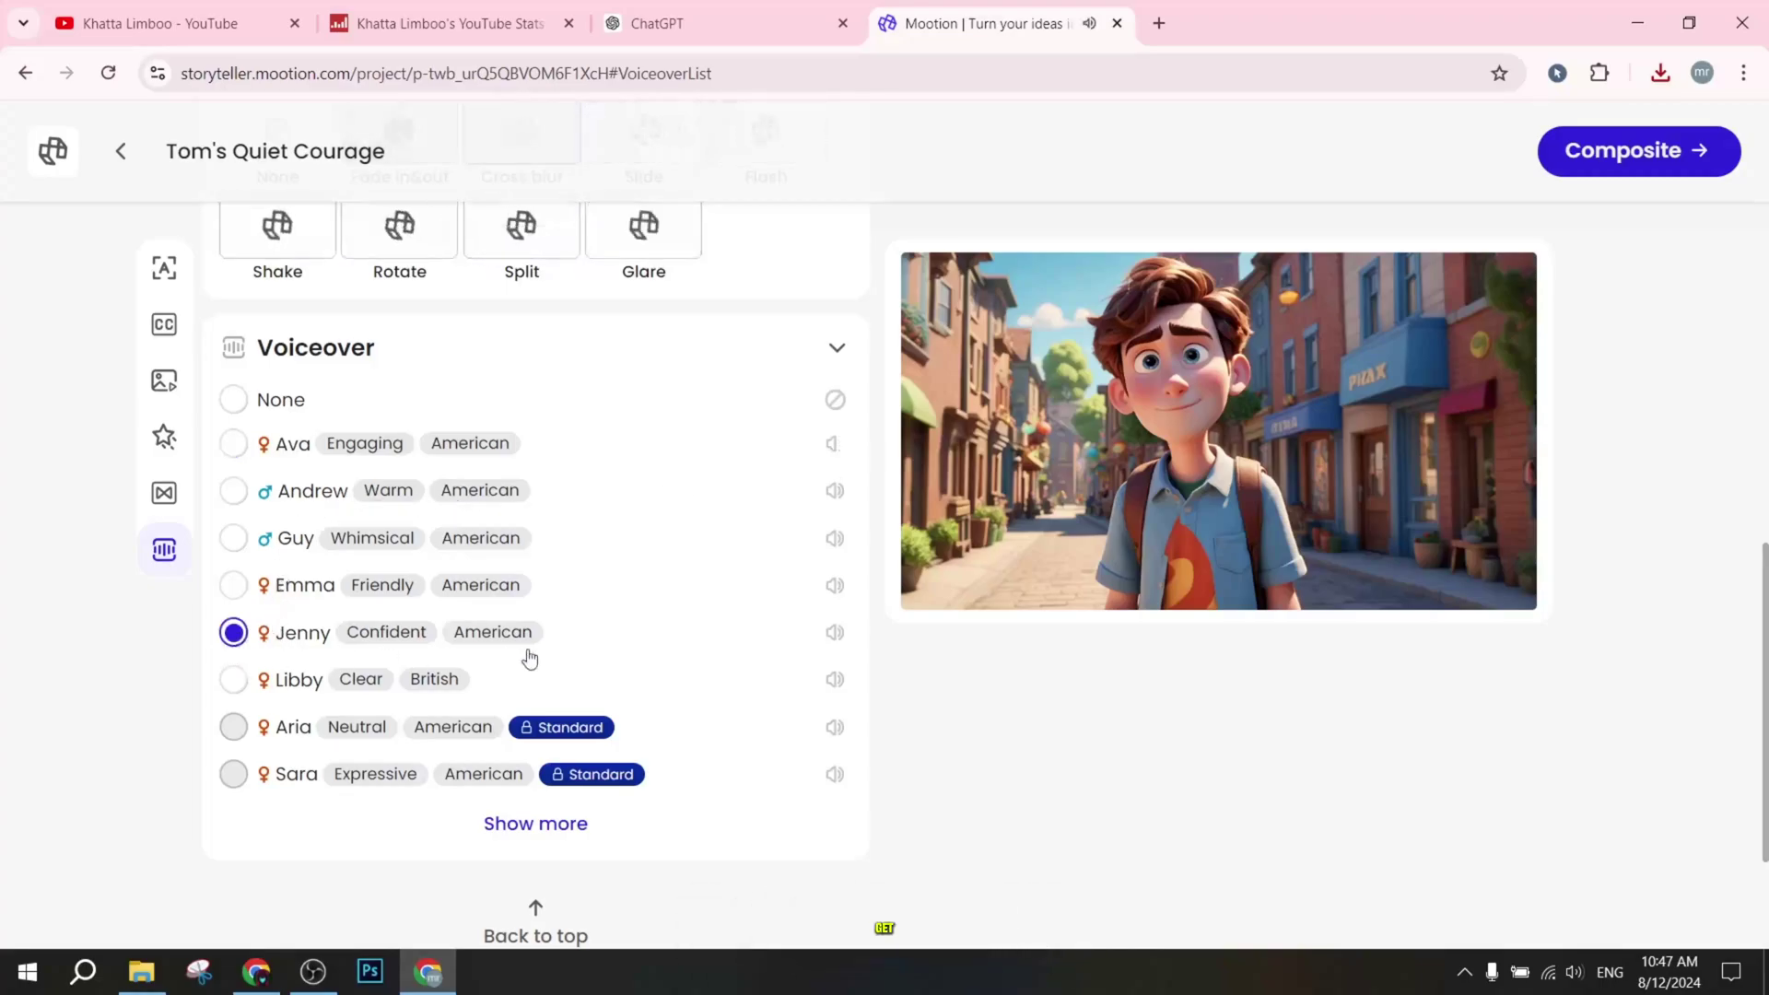
{"action": "left_click", "coordinate": [835, 634]}
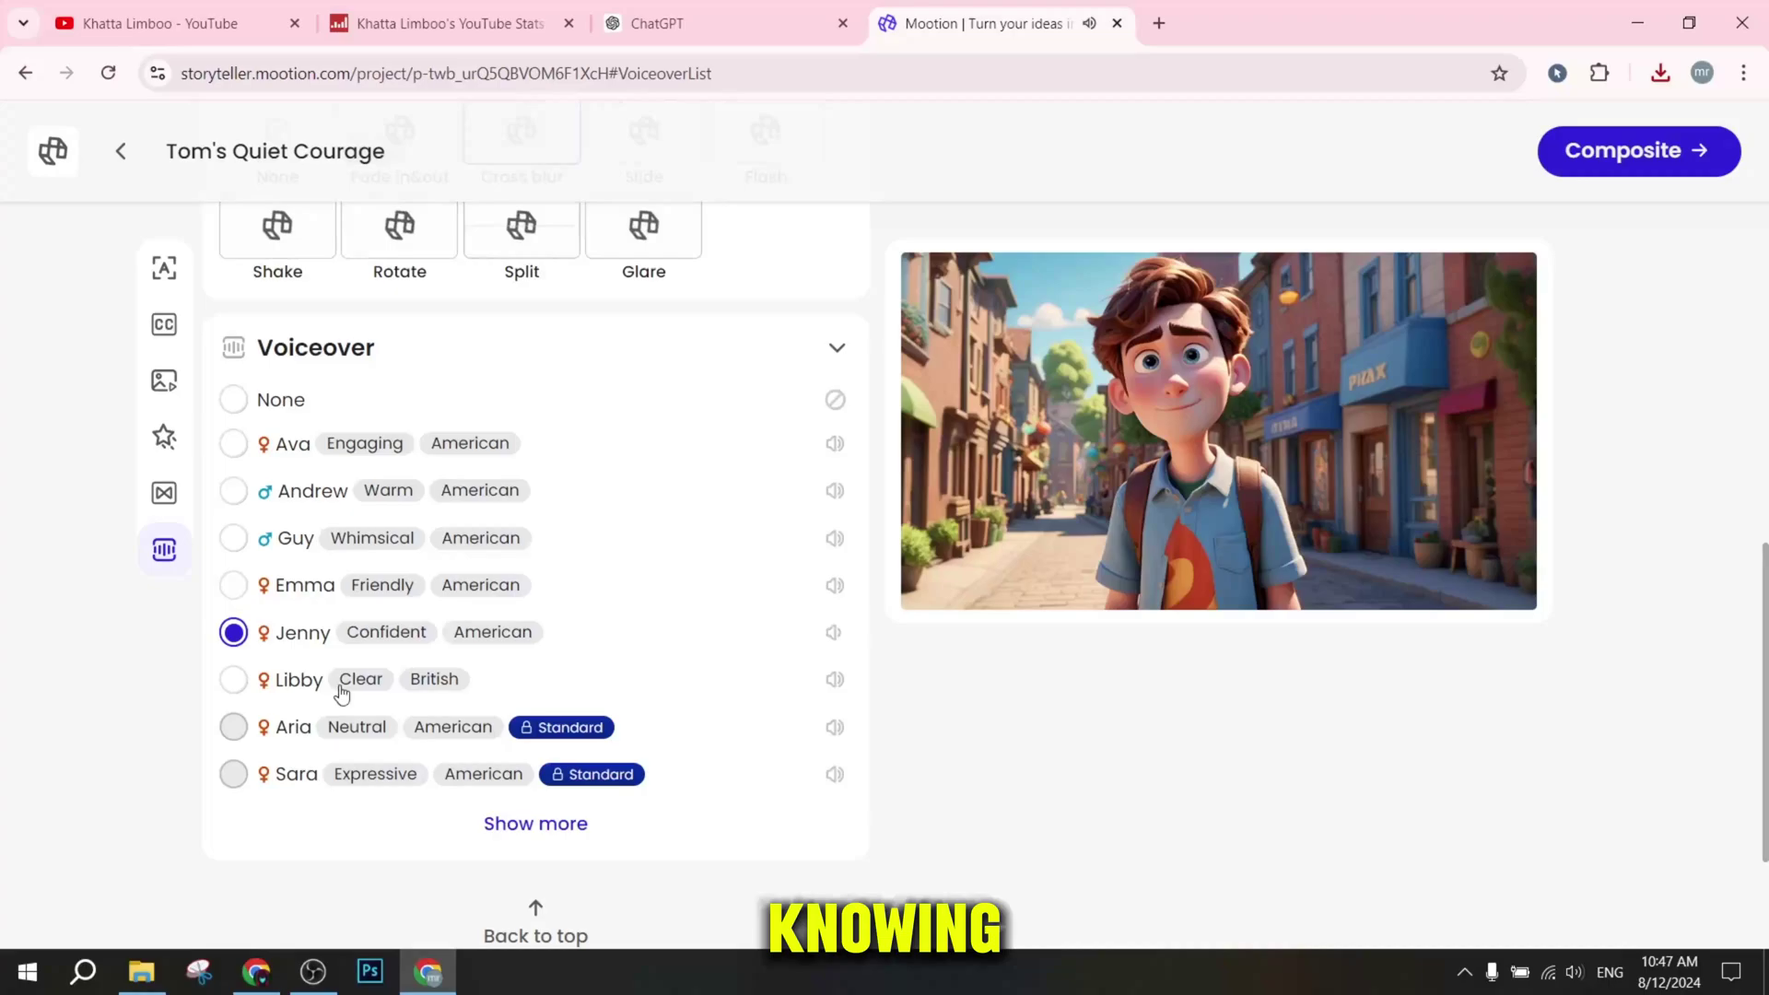
{"action": "left_click", "coordinate": [234, 680]}
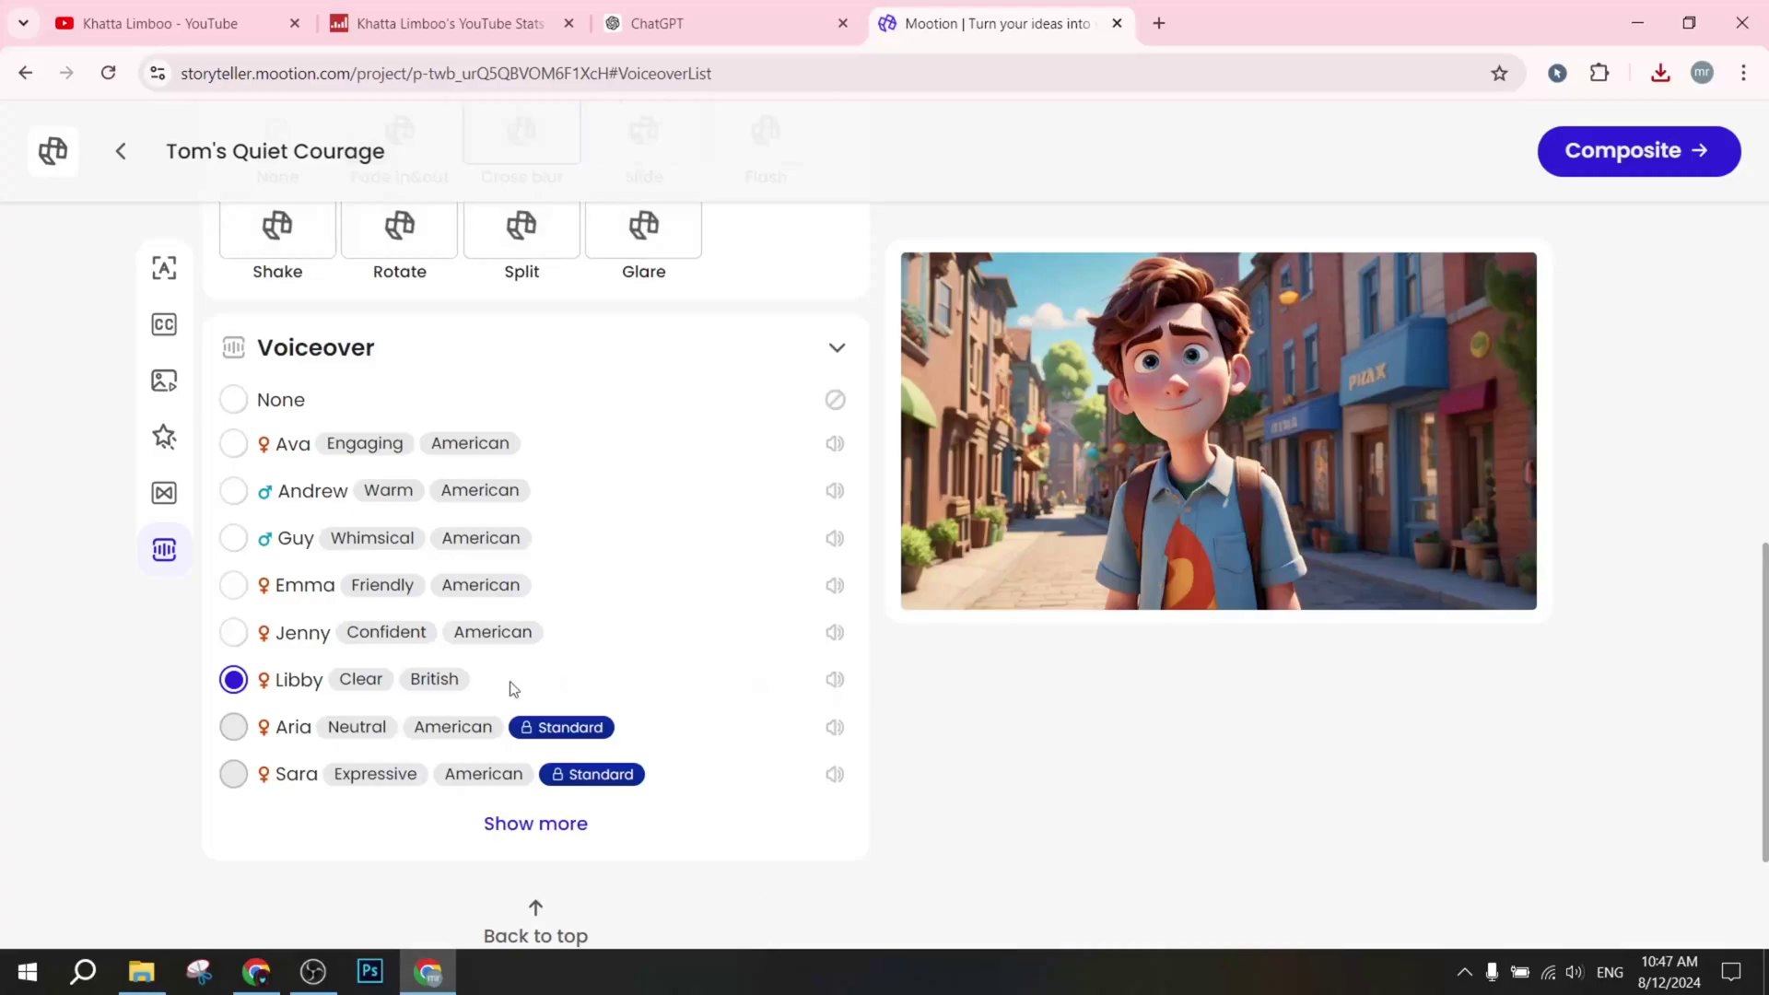
Try the Emma and Guy voiceovers and play their samples.
{"action": "left_click", "coordinate": [235, 587]}
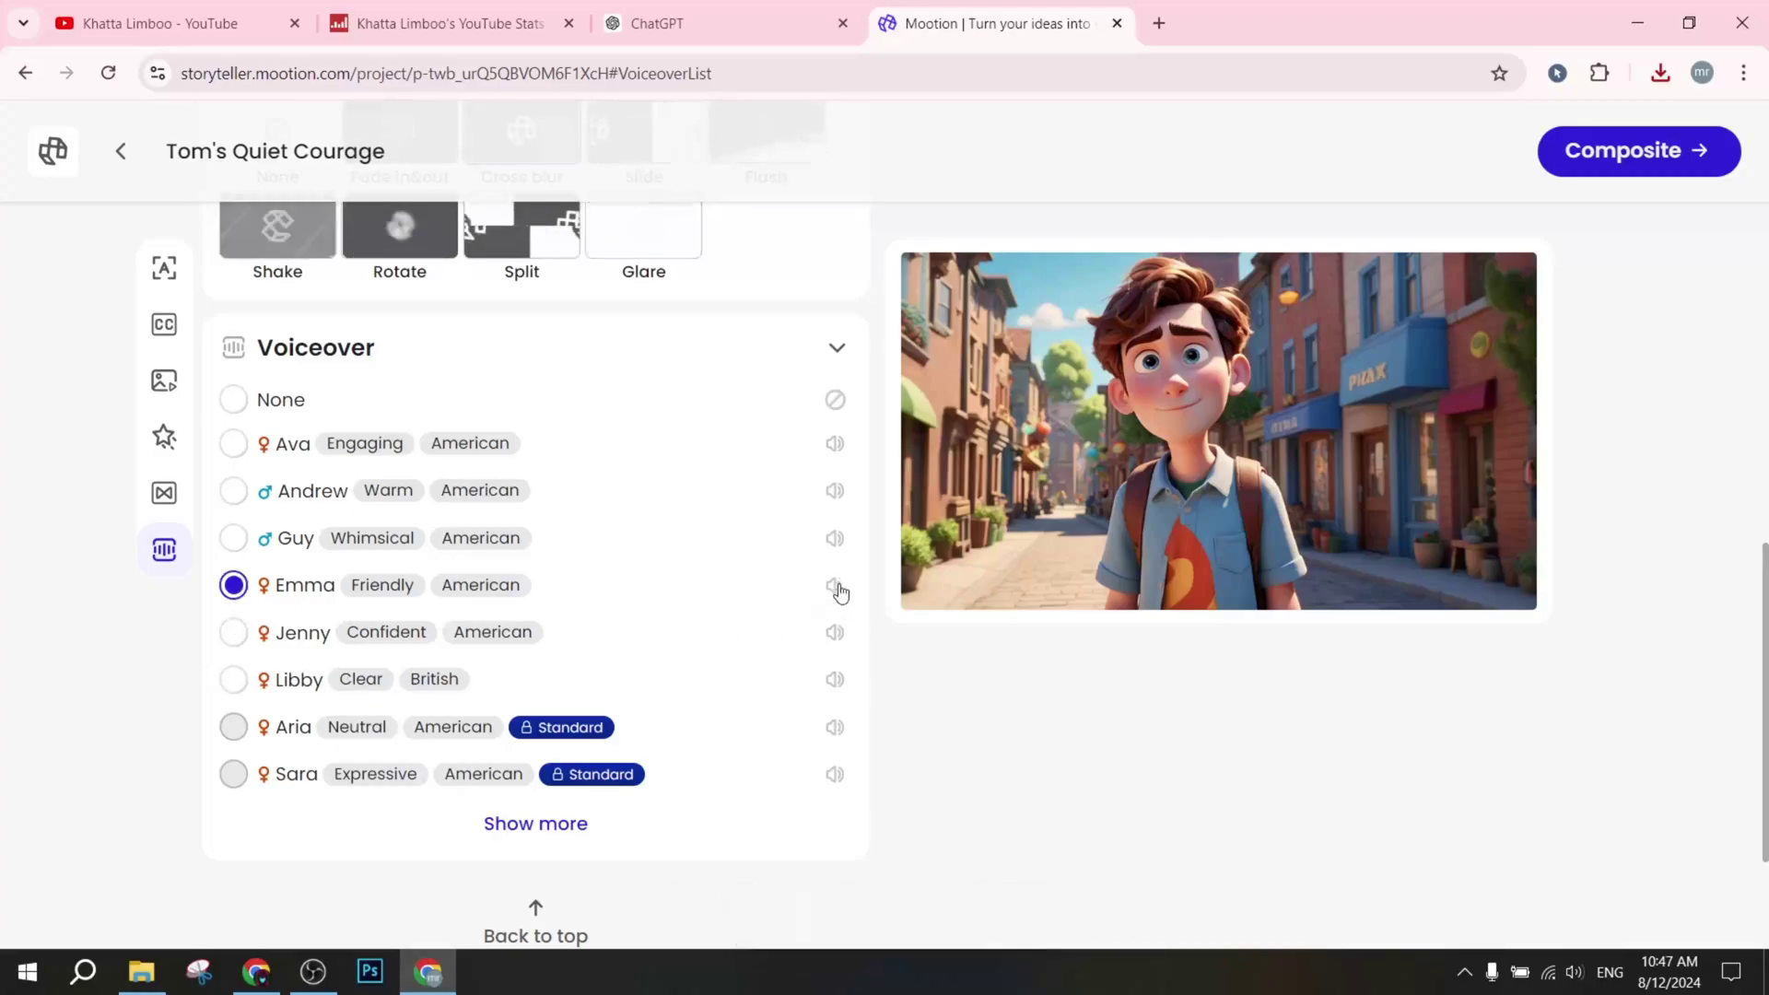
{"action": "left_click", "coordinate": [835, 586]}
{"action": "left_click", "coordinate": [237, 542]}
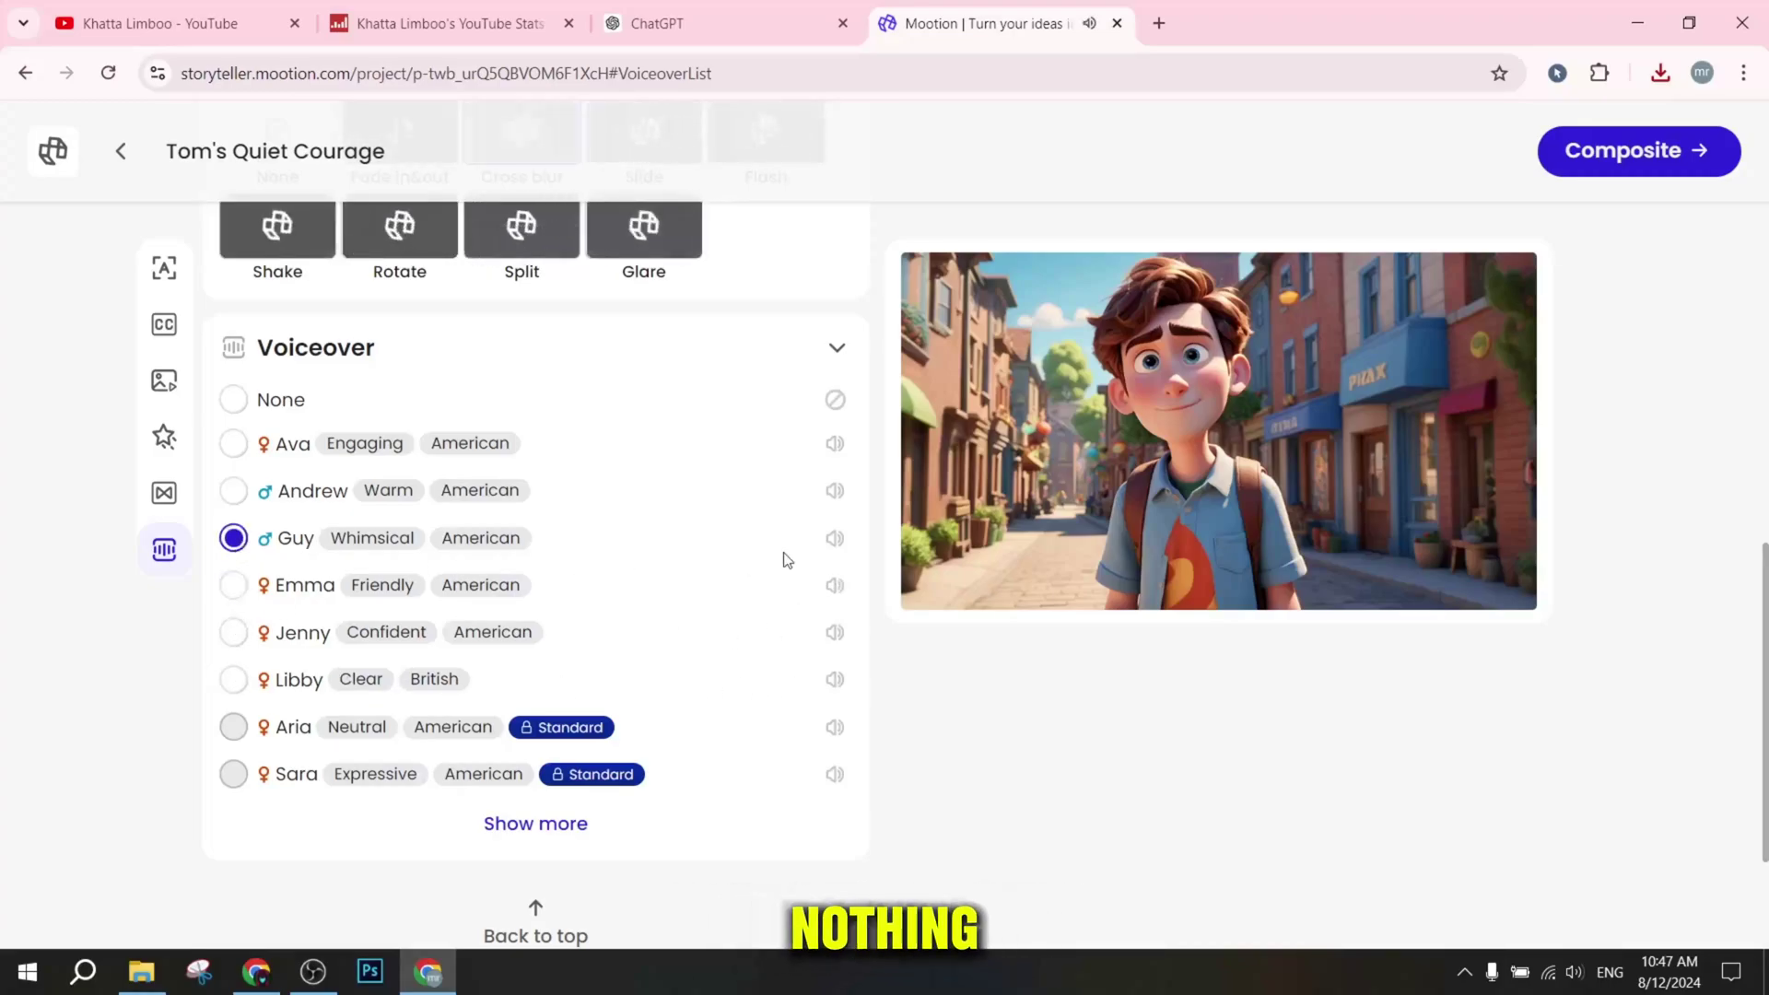
{"action": "left_click", "coordinate": [835, 541]}
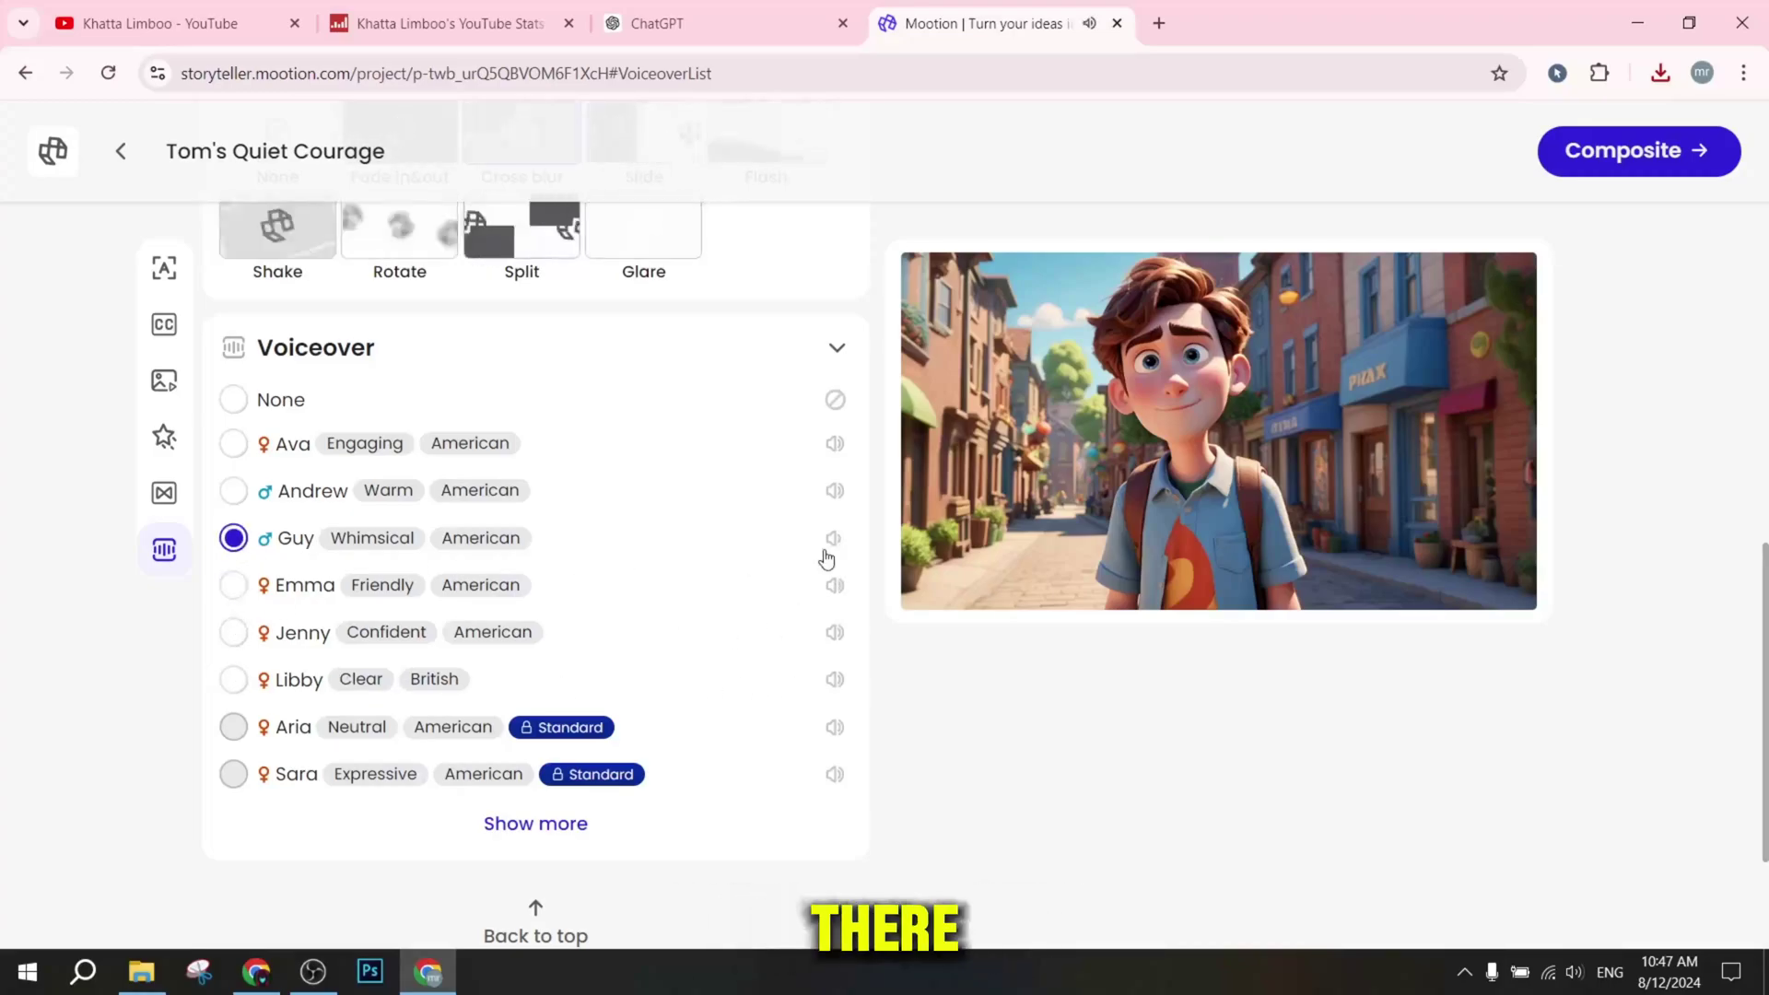
Compare the Andrew and Ava voices and set the voiceover to Andrew.
{"action": "left_click", "coordinate": [235, 493]}
{"action": "left_click", "coordinate": [834, 493]}
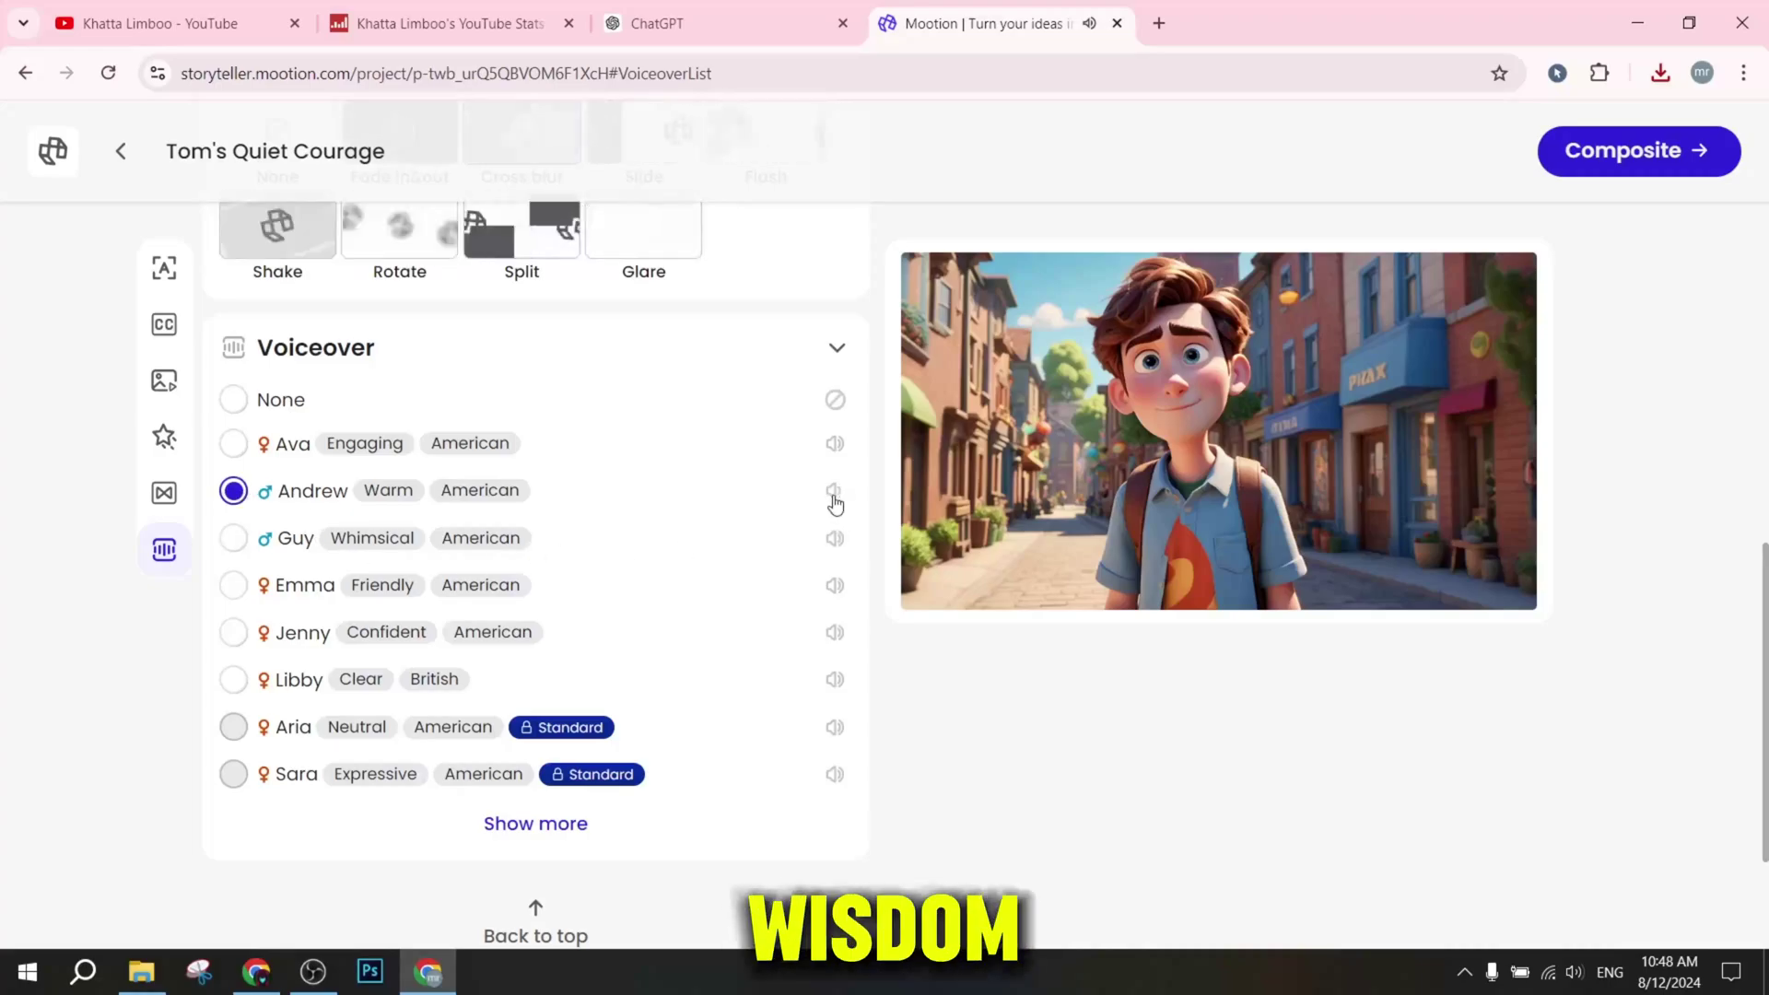
{"action": "left_click", "coordinate": [237, 449]}
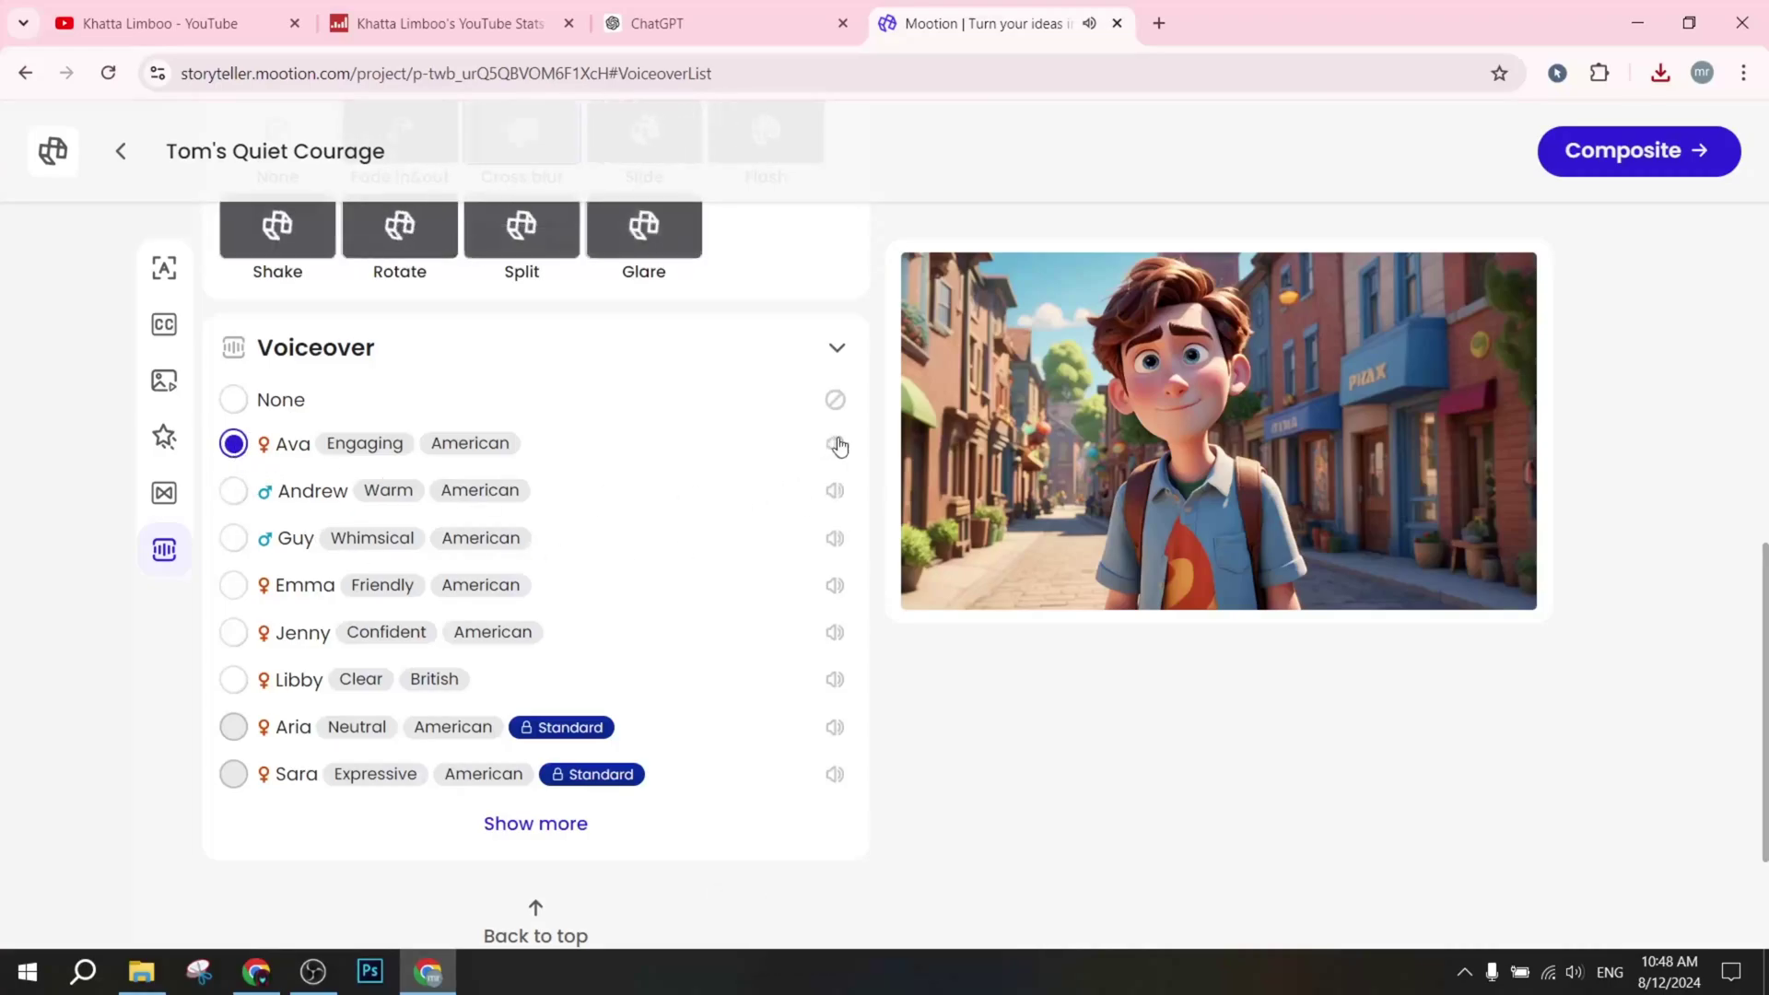
{"action": "left_click", "coordinate": [235, 493]}
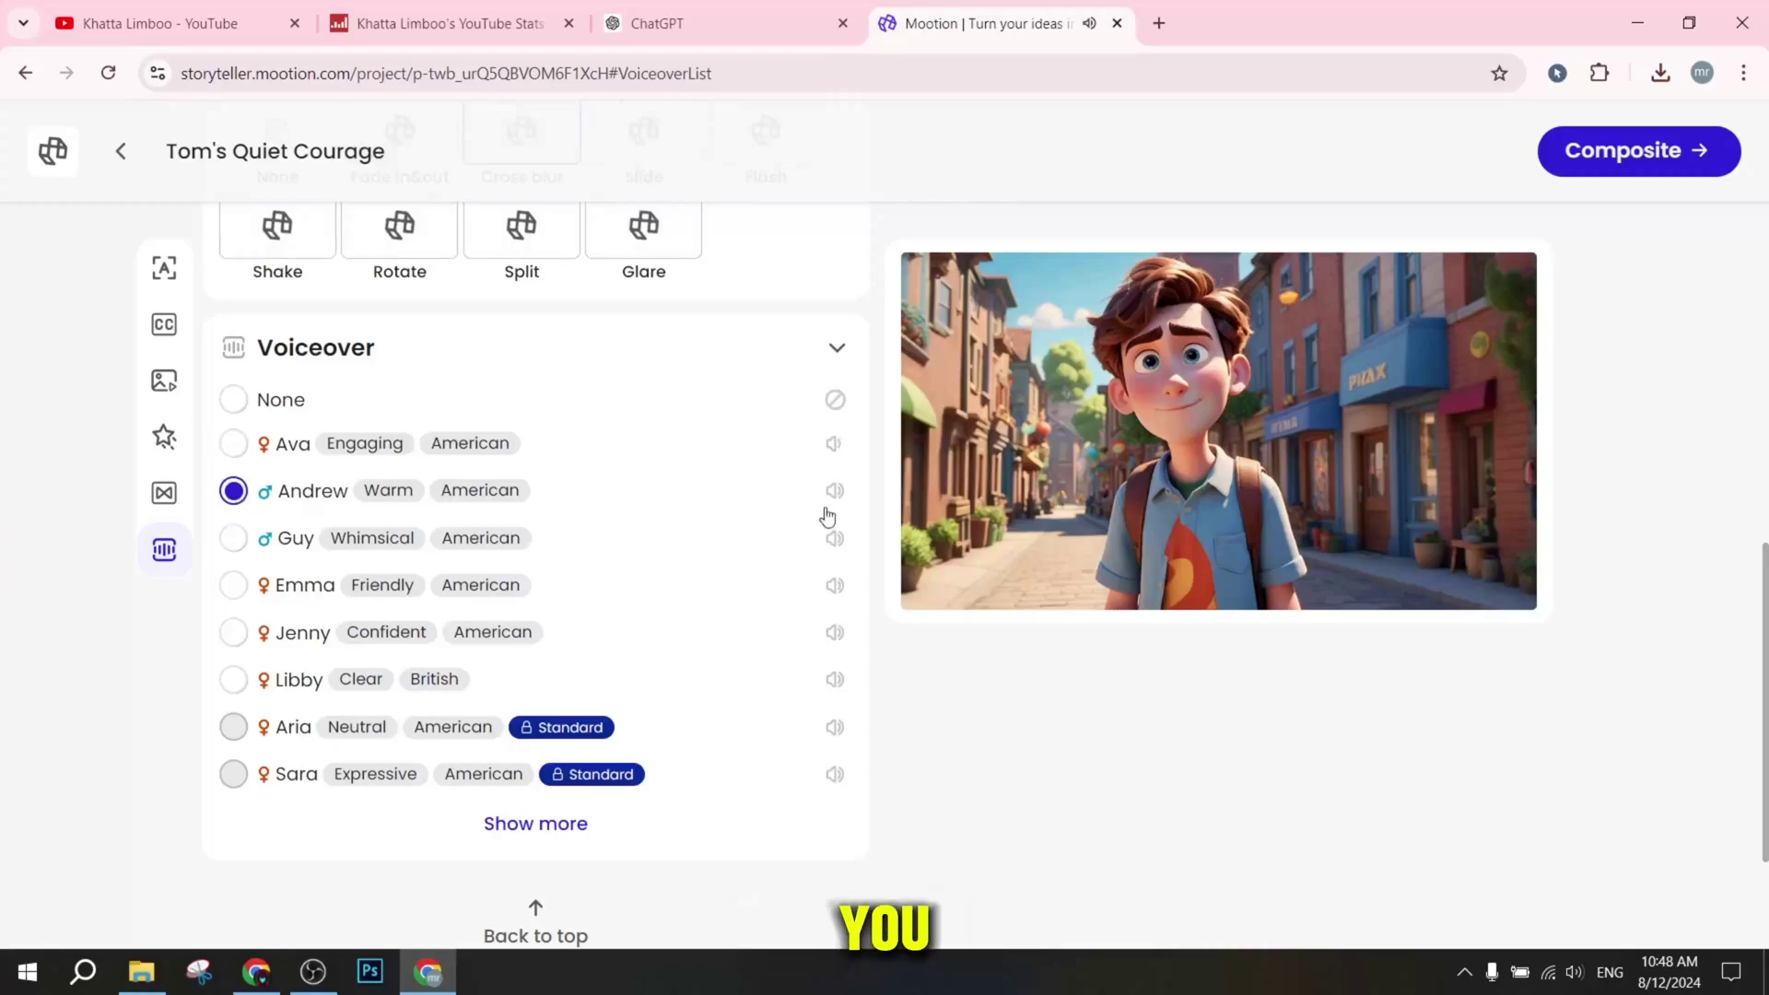
Set the scene transitions to Fade in&out and review the thumbnail and subtitle options.
{"action": "scroll", "coordinate": [633, 359], "scroll_direction": "up", "scroll_amount": 3}
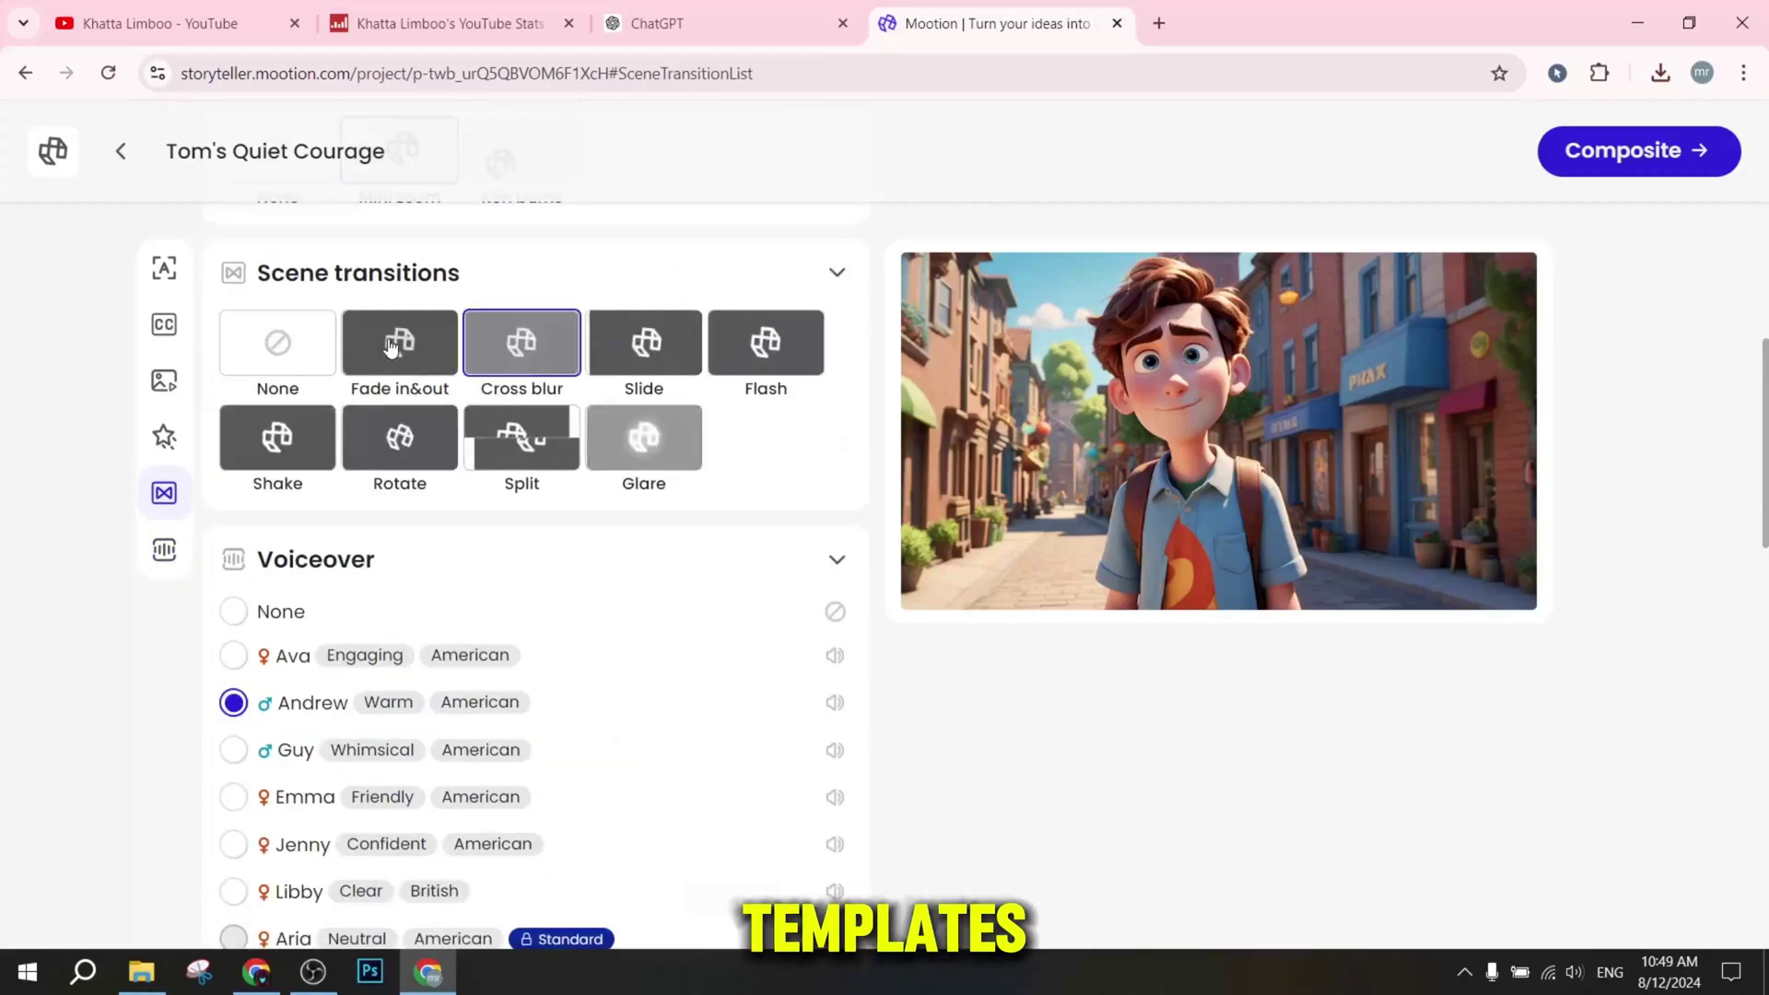
{"action": "scroll", "coordinate": [390, 346], "scroll_direction": "up", "scroll_amount": 2}
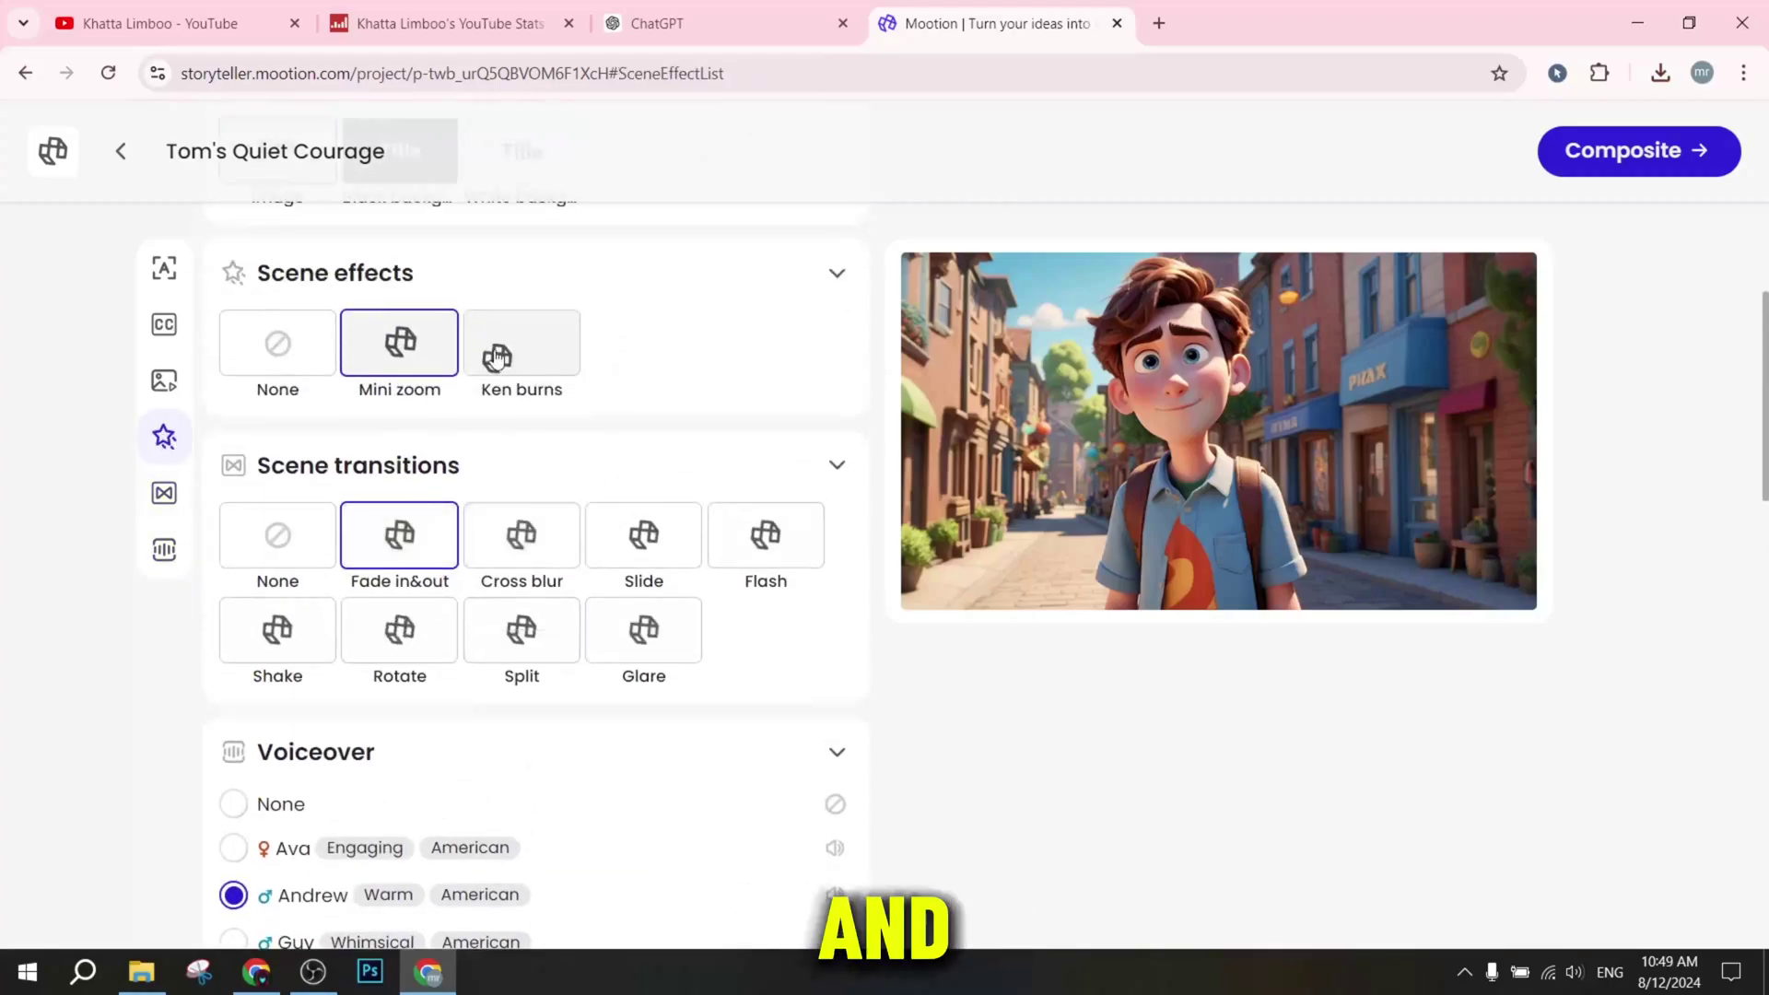
{"action": "left_click", "coordinate": [171, 387]}
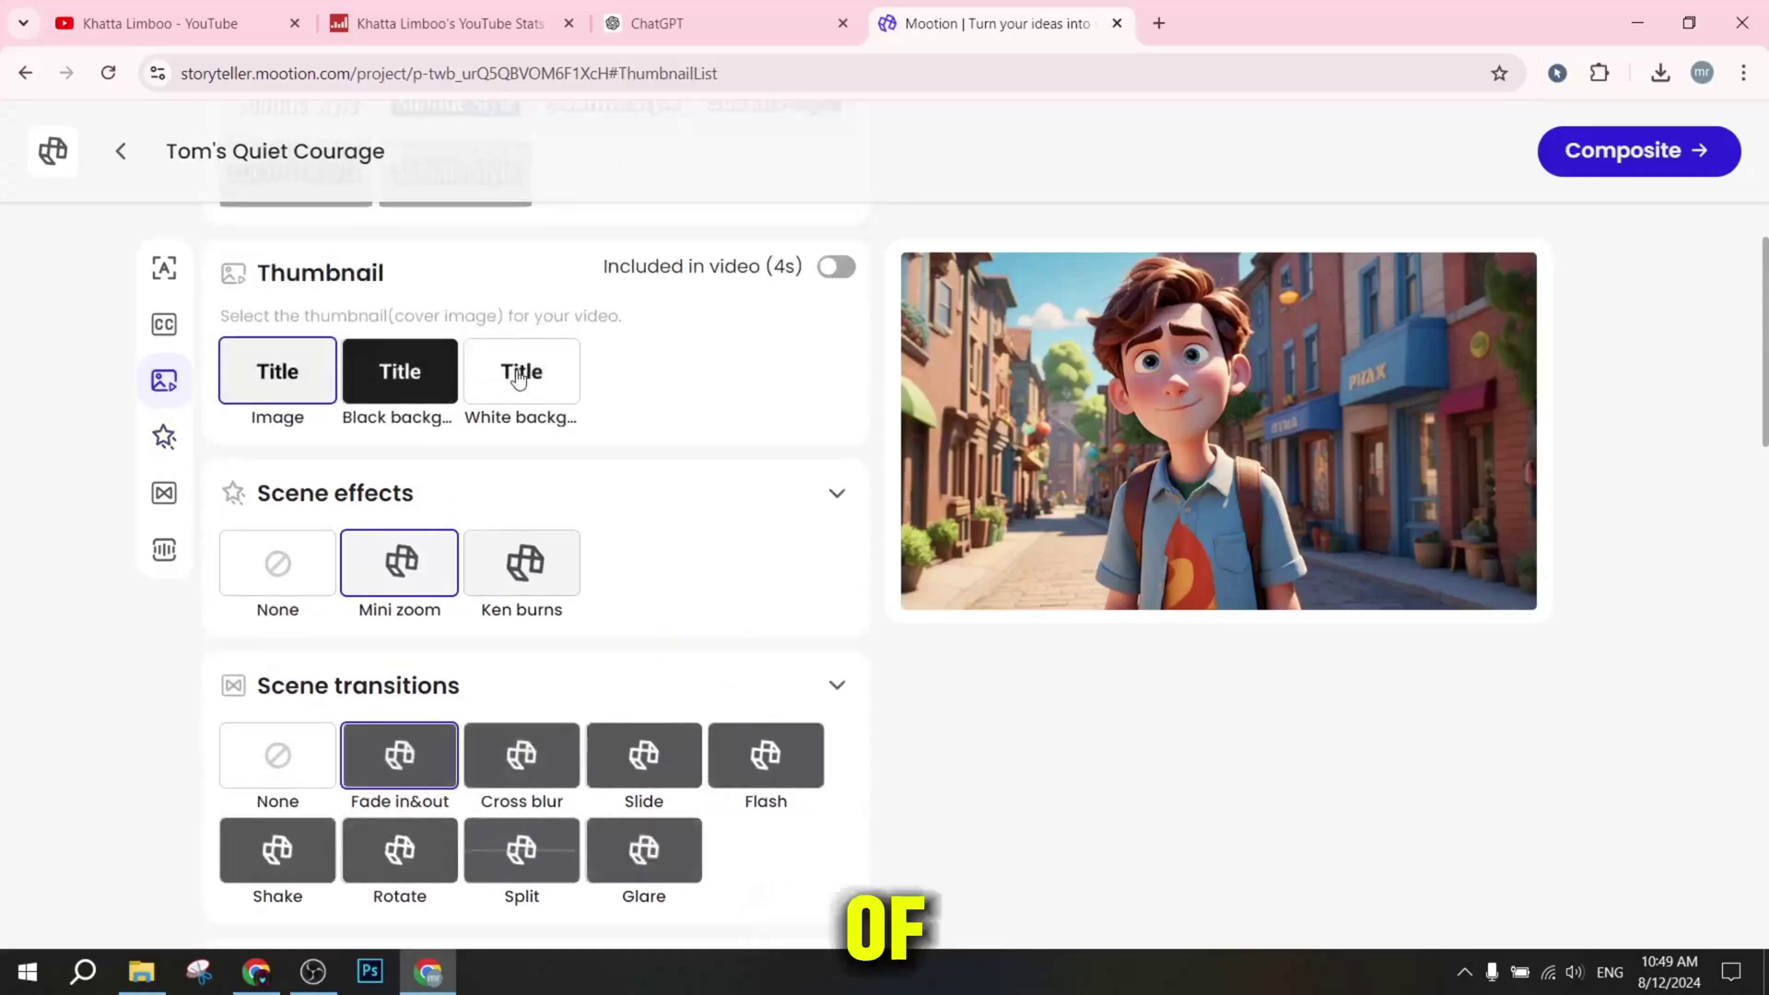
{"action": "left_click", "coordinate": [164, 324]}
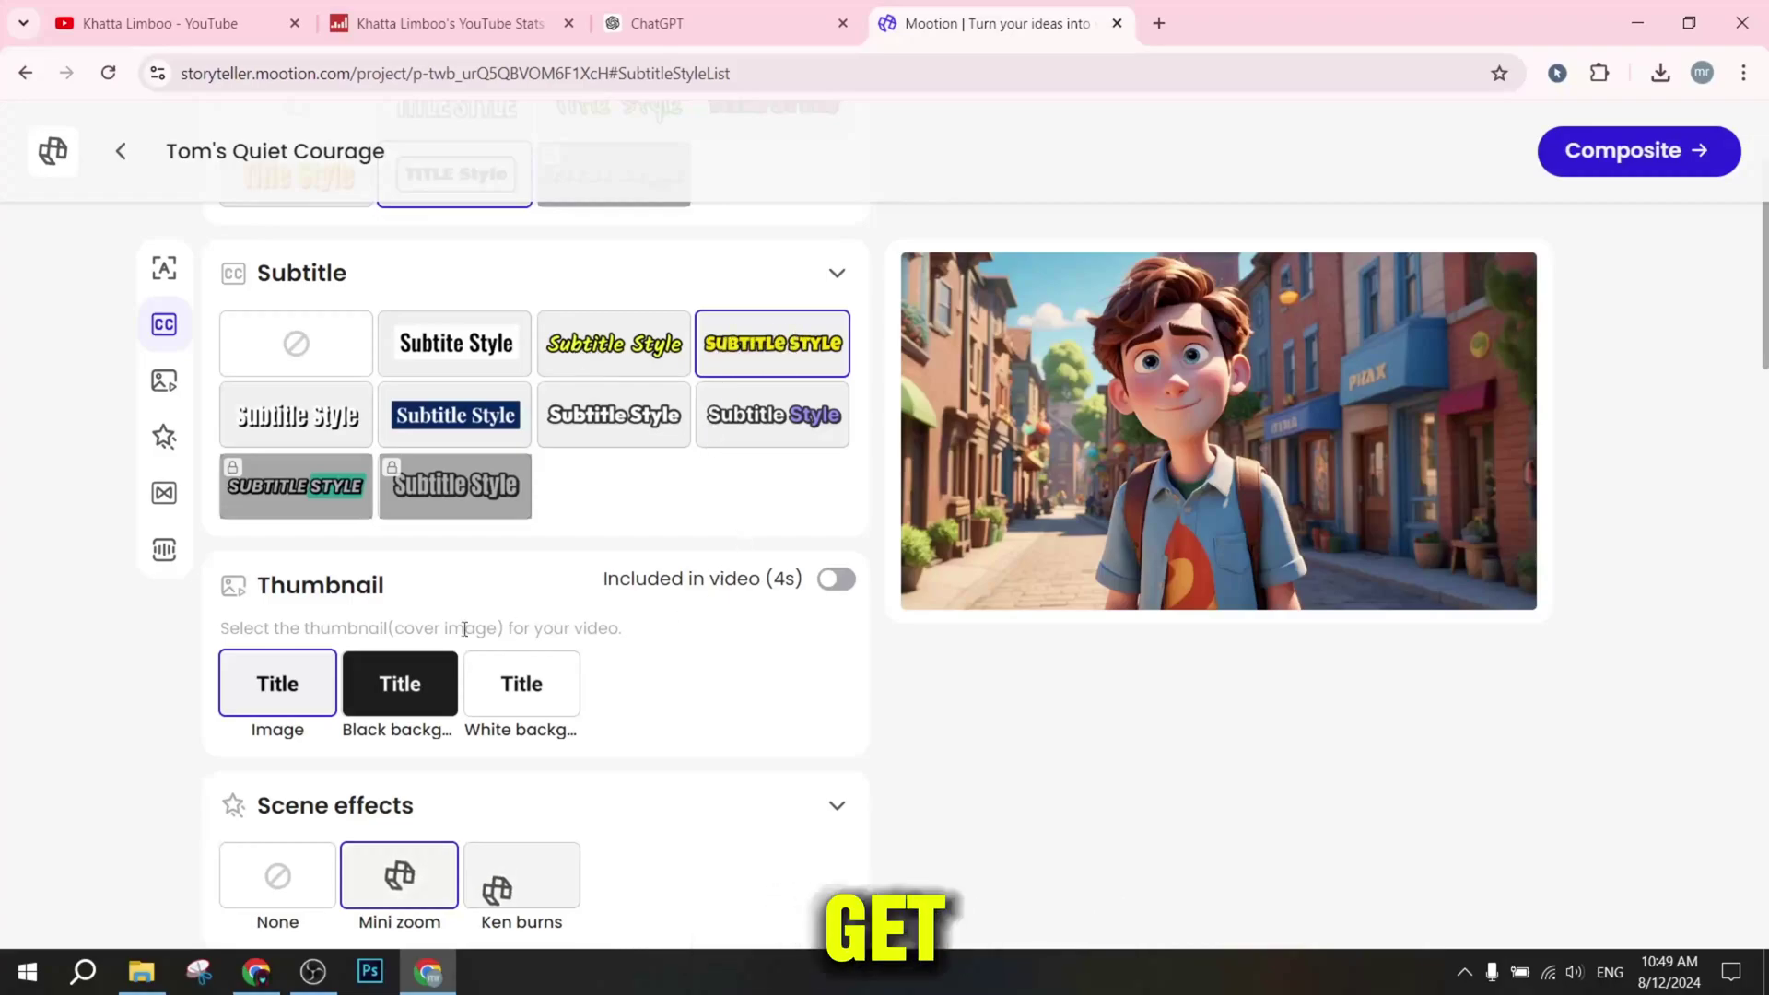
Set the title style to none and composite the video.
{"action": "scroll", "coordinate": [479, 682], "scroll_direction": "up", "scroll_amount": 1}
{"action": "left_click", "coordinate": [180, 282]}
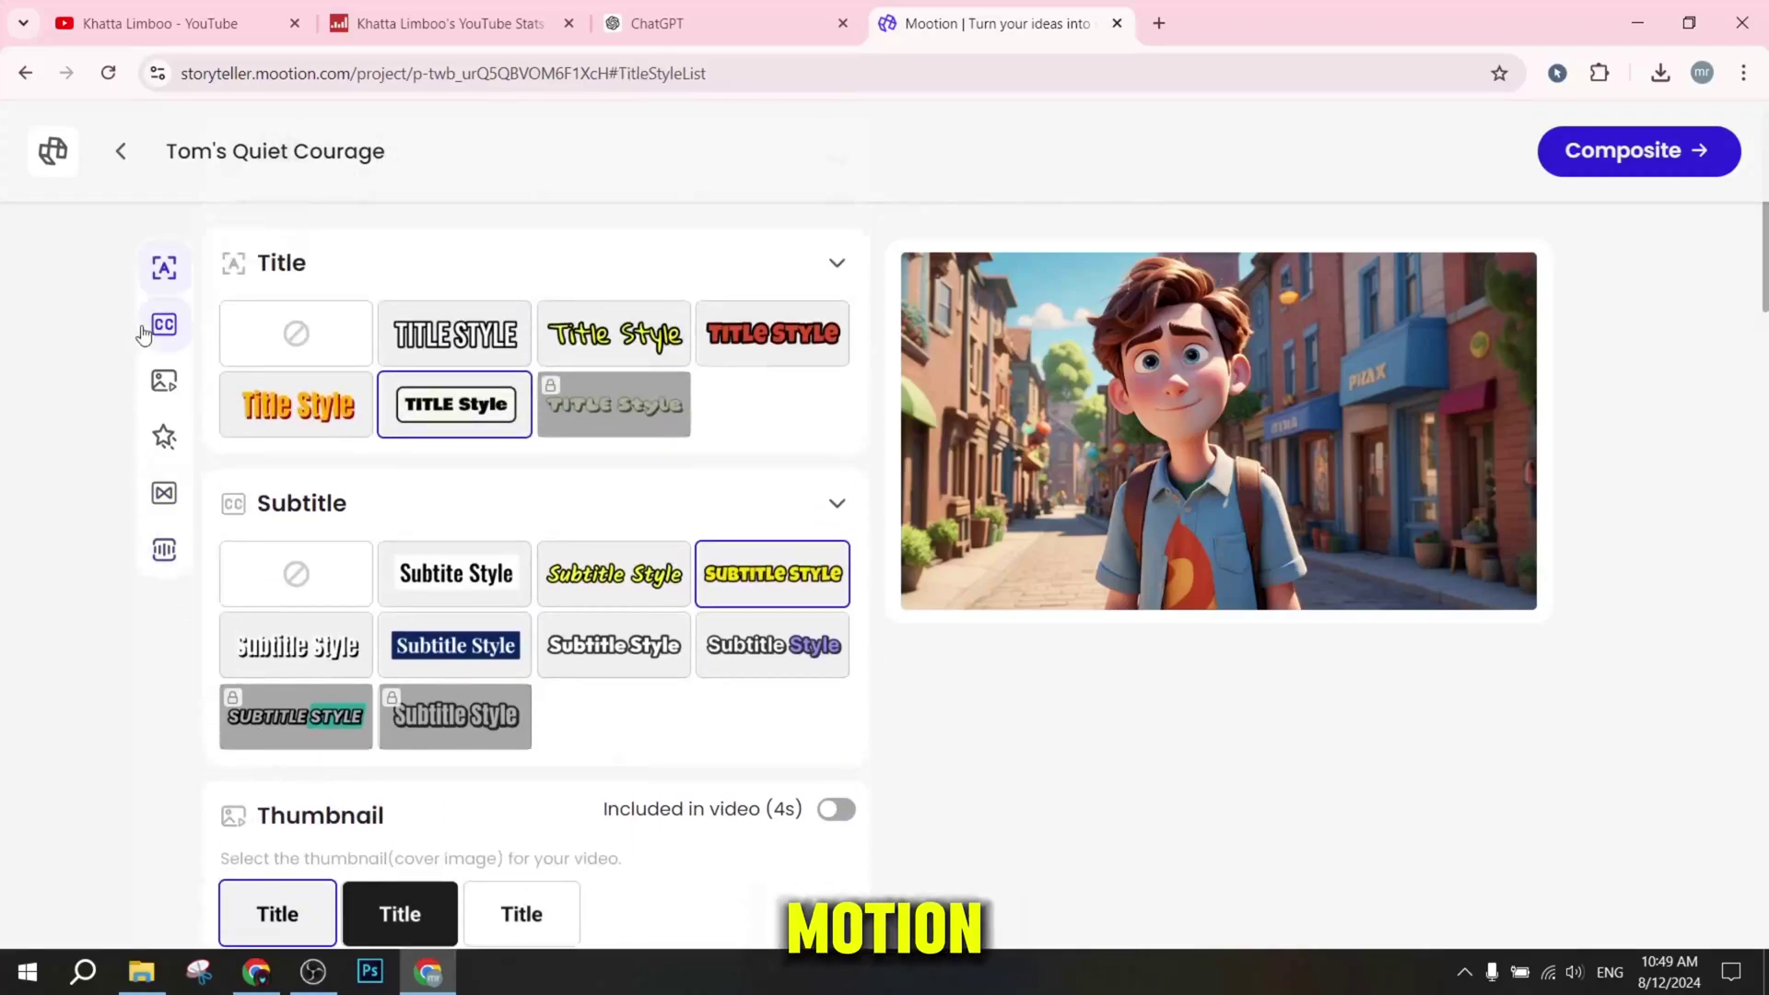
{"action": "left_click", "coordinate": [281, 344]}
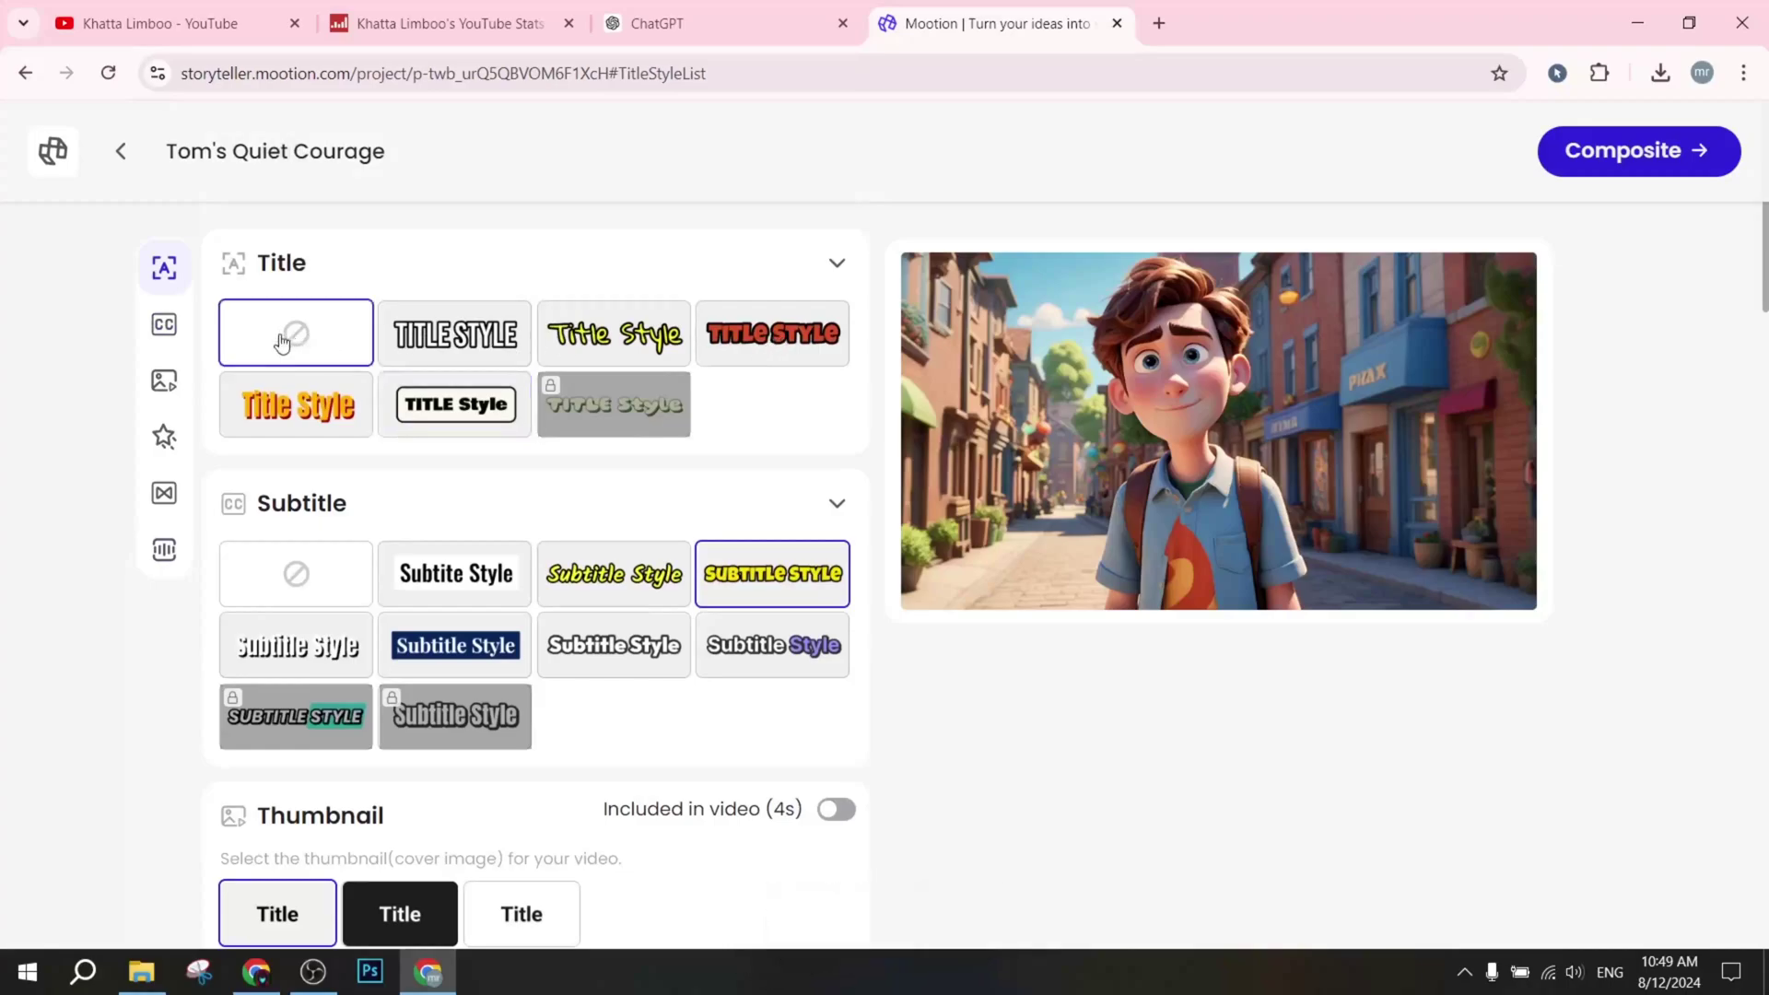
{"action": "left_click", "coordinate": [1675, 152]}
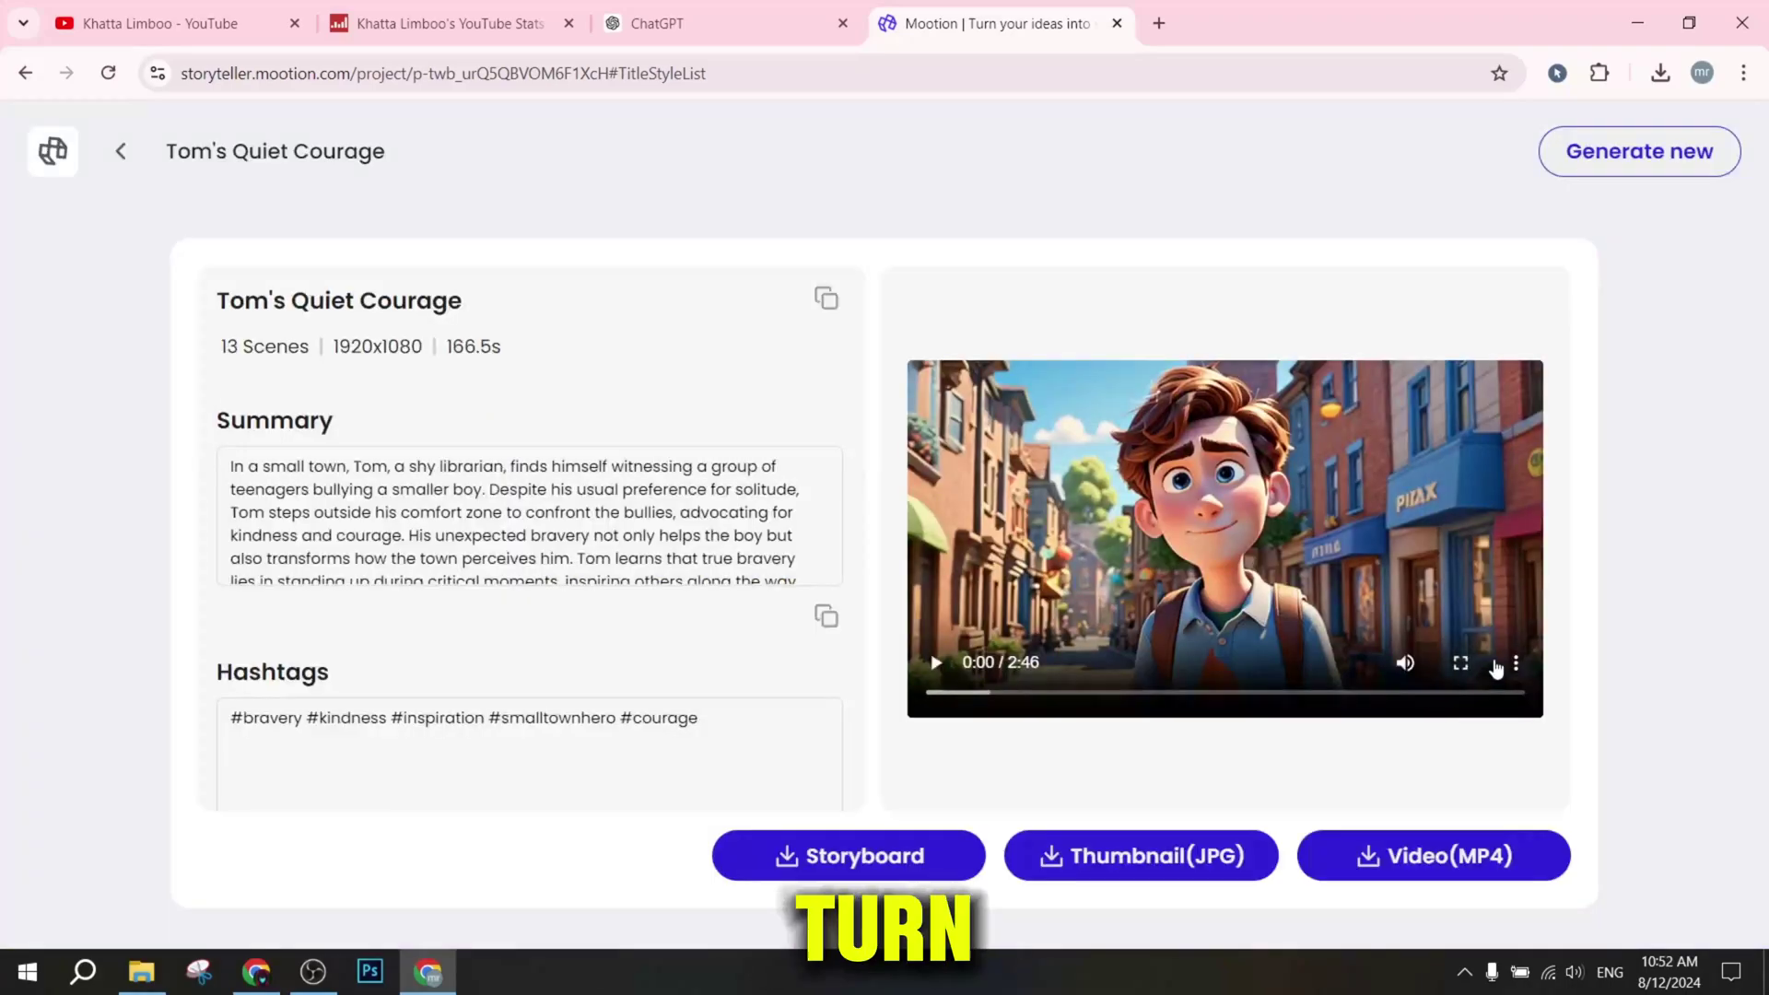
Download the composited video and its storyboard.
{"action": "left_click", "coordinate": [1525, 661]}
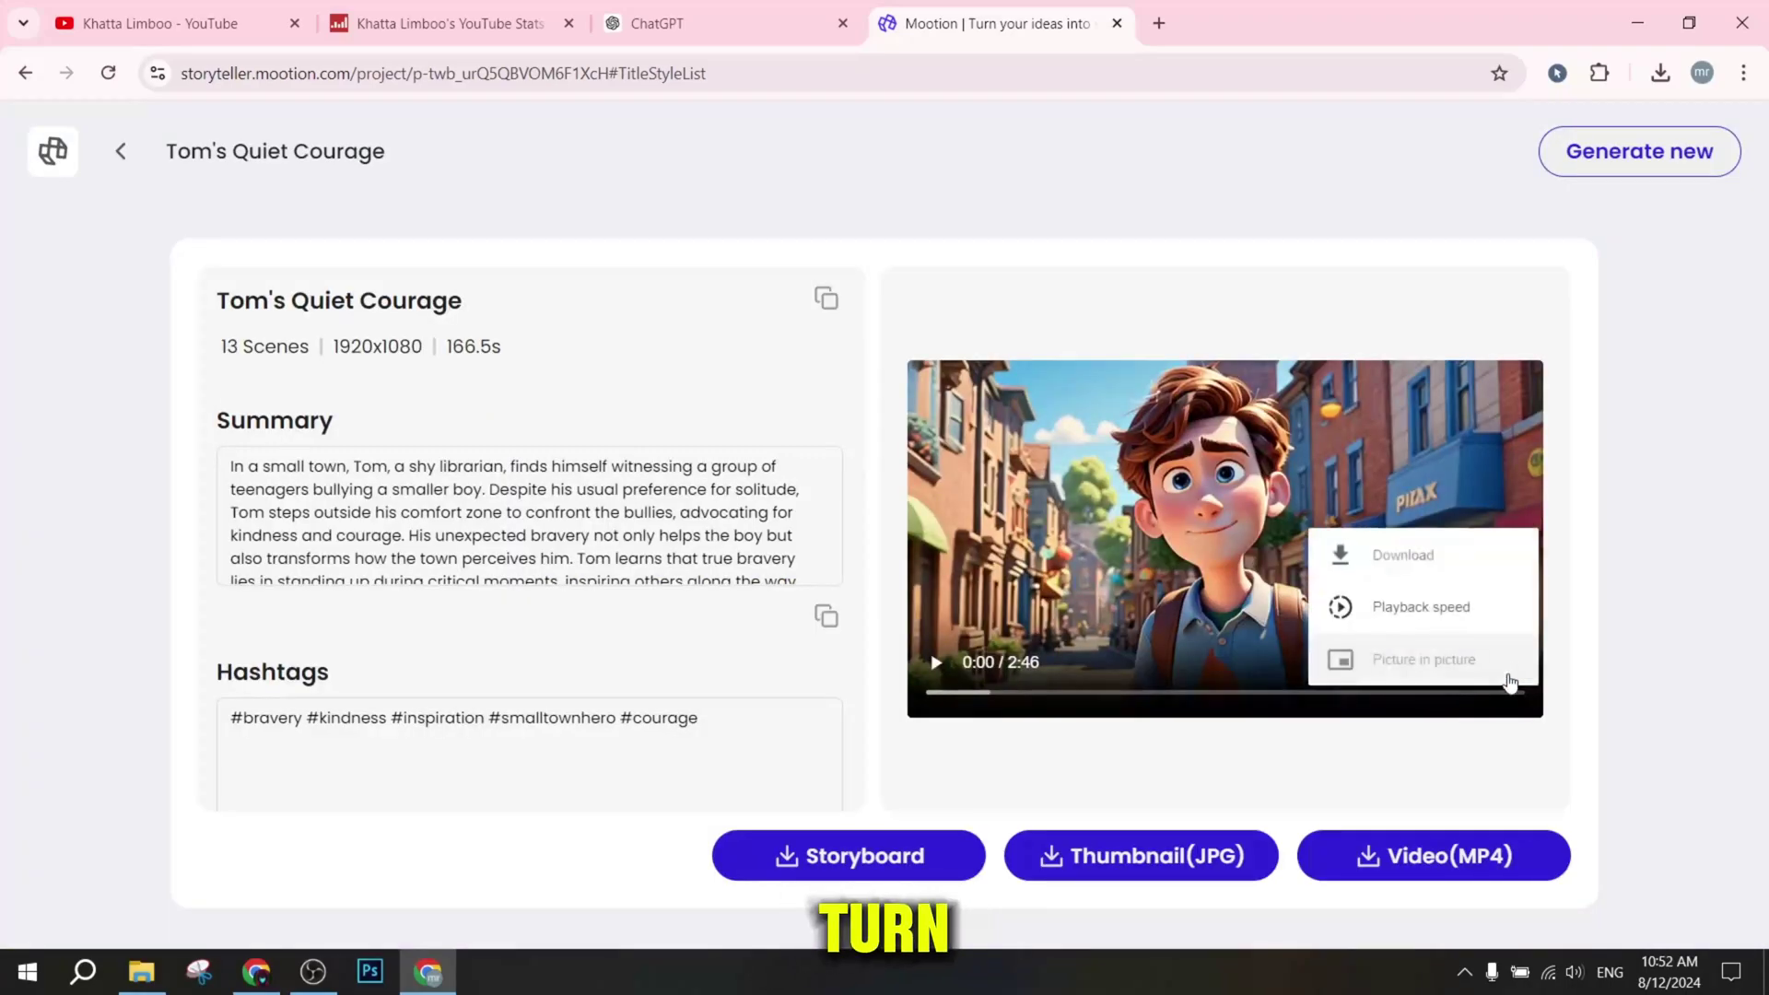
{"action": "left_click", "coordinate": [1365, 548]}
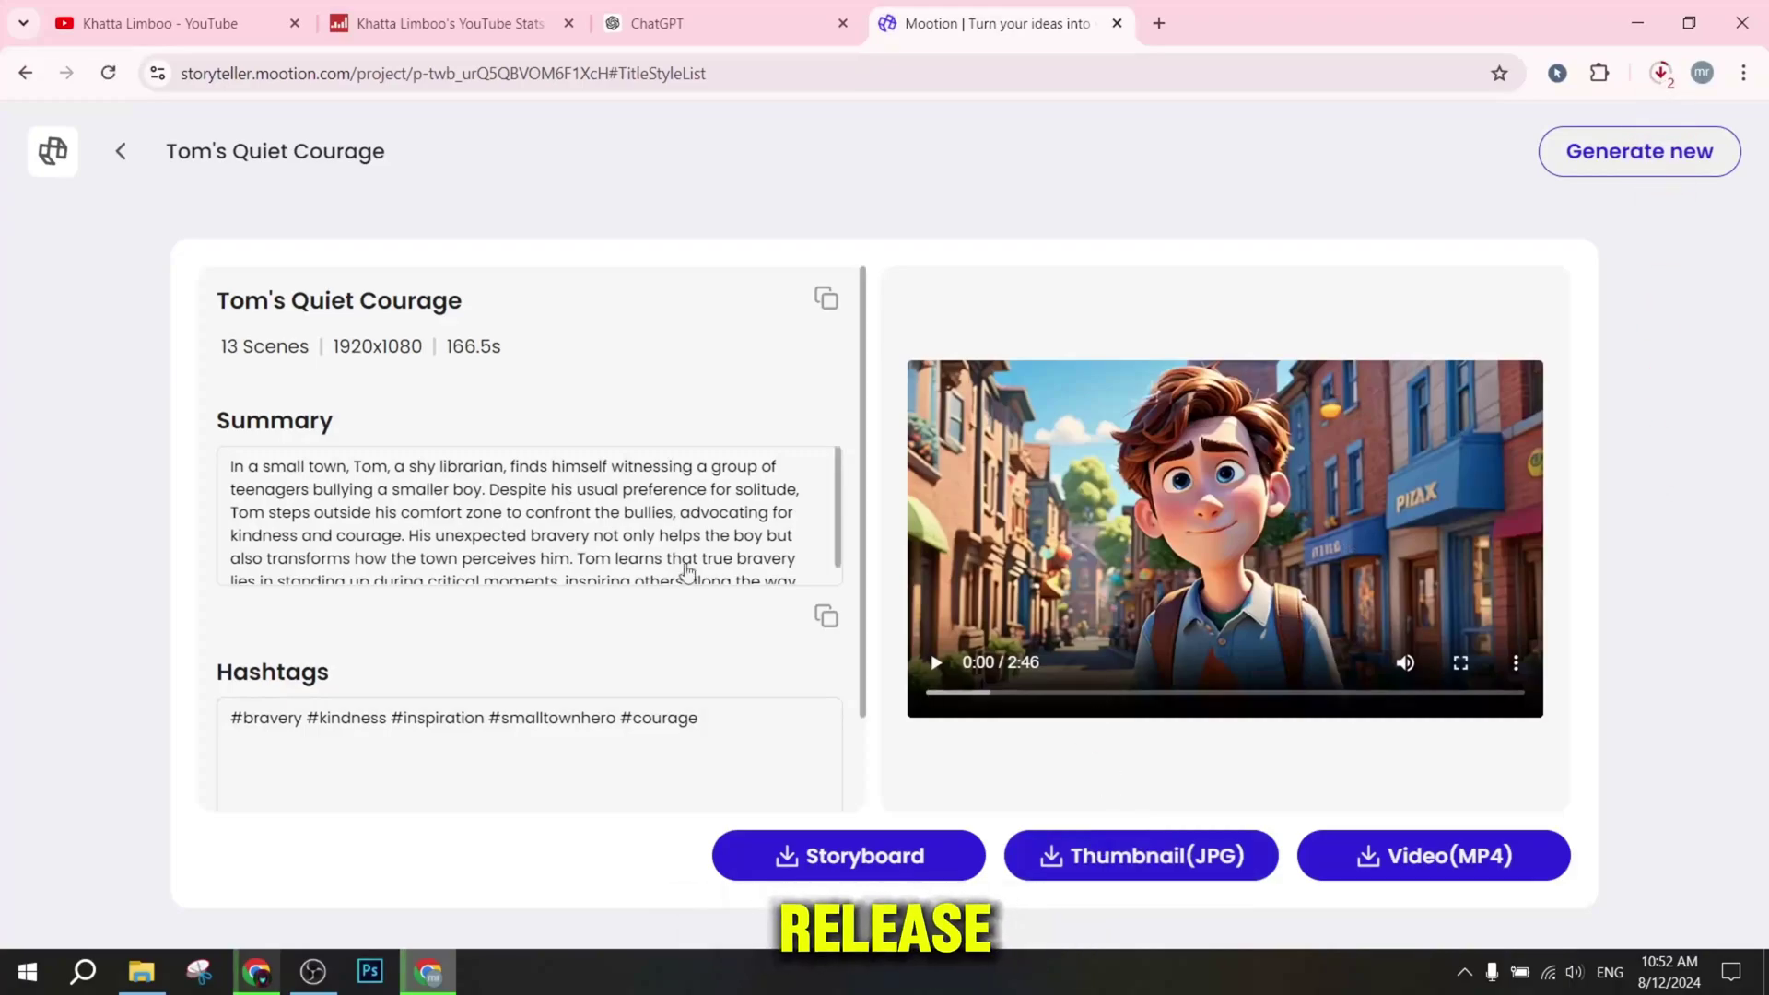
{"action": "scroll", "coordinate": [598, 571], "scroll_direction": "down", "scroll_amount": 1}
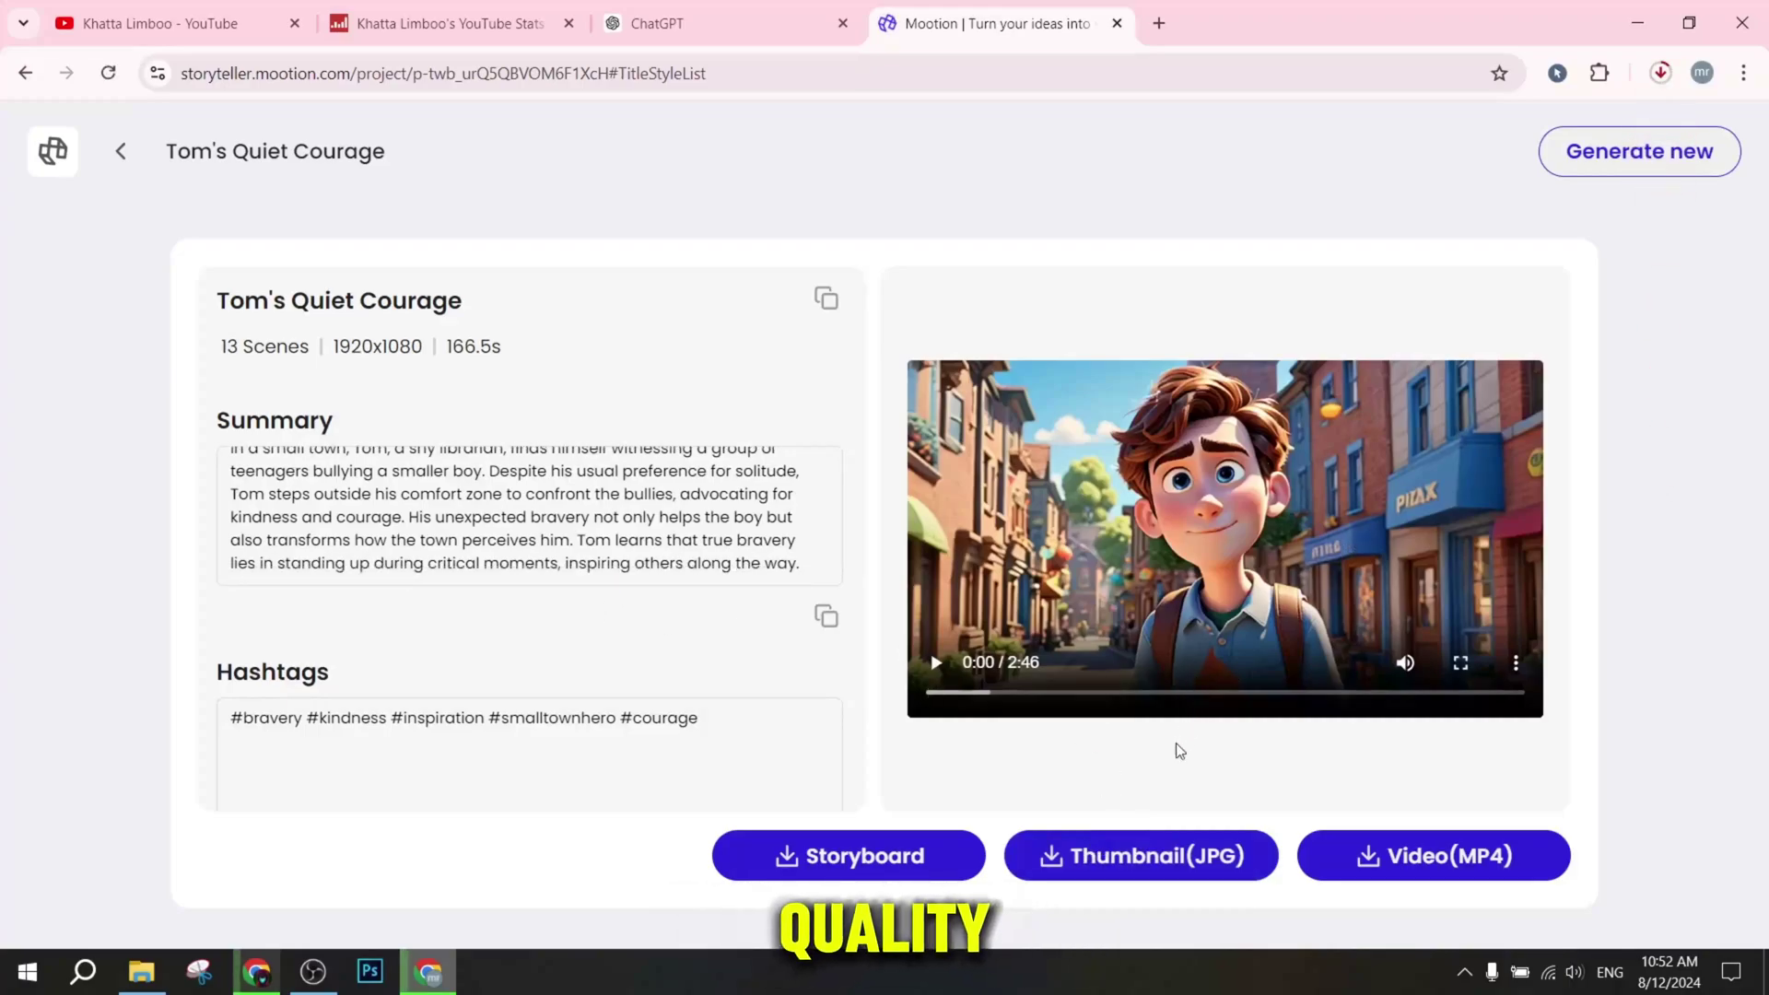
{"action": "left_click", "coordinate": [906, 857]}
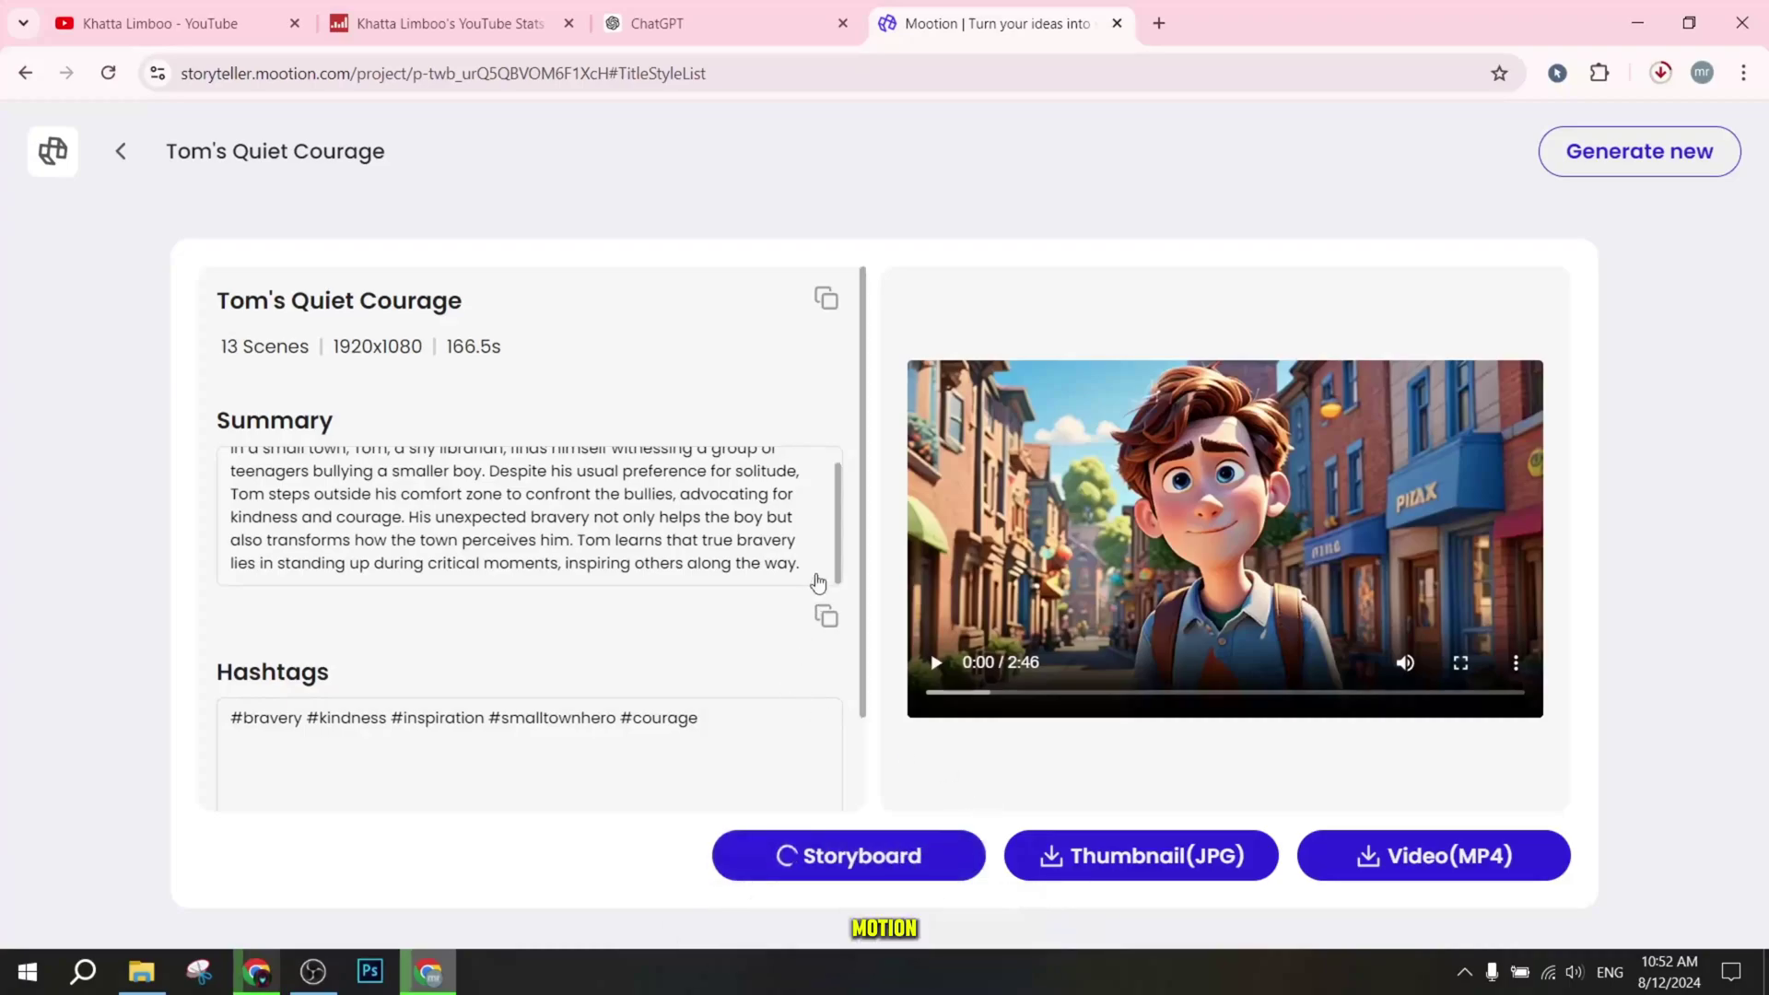
Open the downloaded Tom's Quiet Courage.zip storyboard archive and view its Scene 1.jpg image.
{"action": "scroll", "coordinate": [817, 581], "scroll_direction": "up", "scroll_amount": 1}
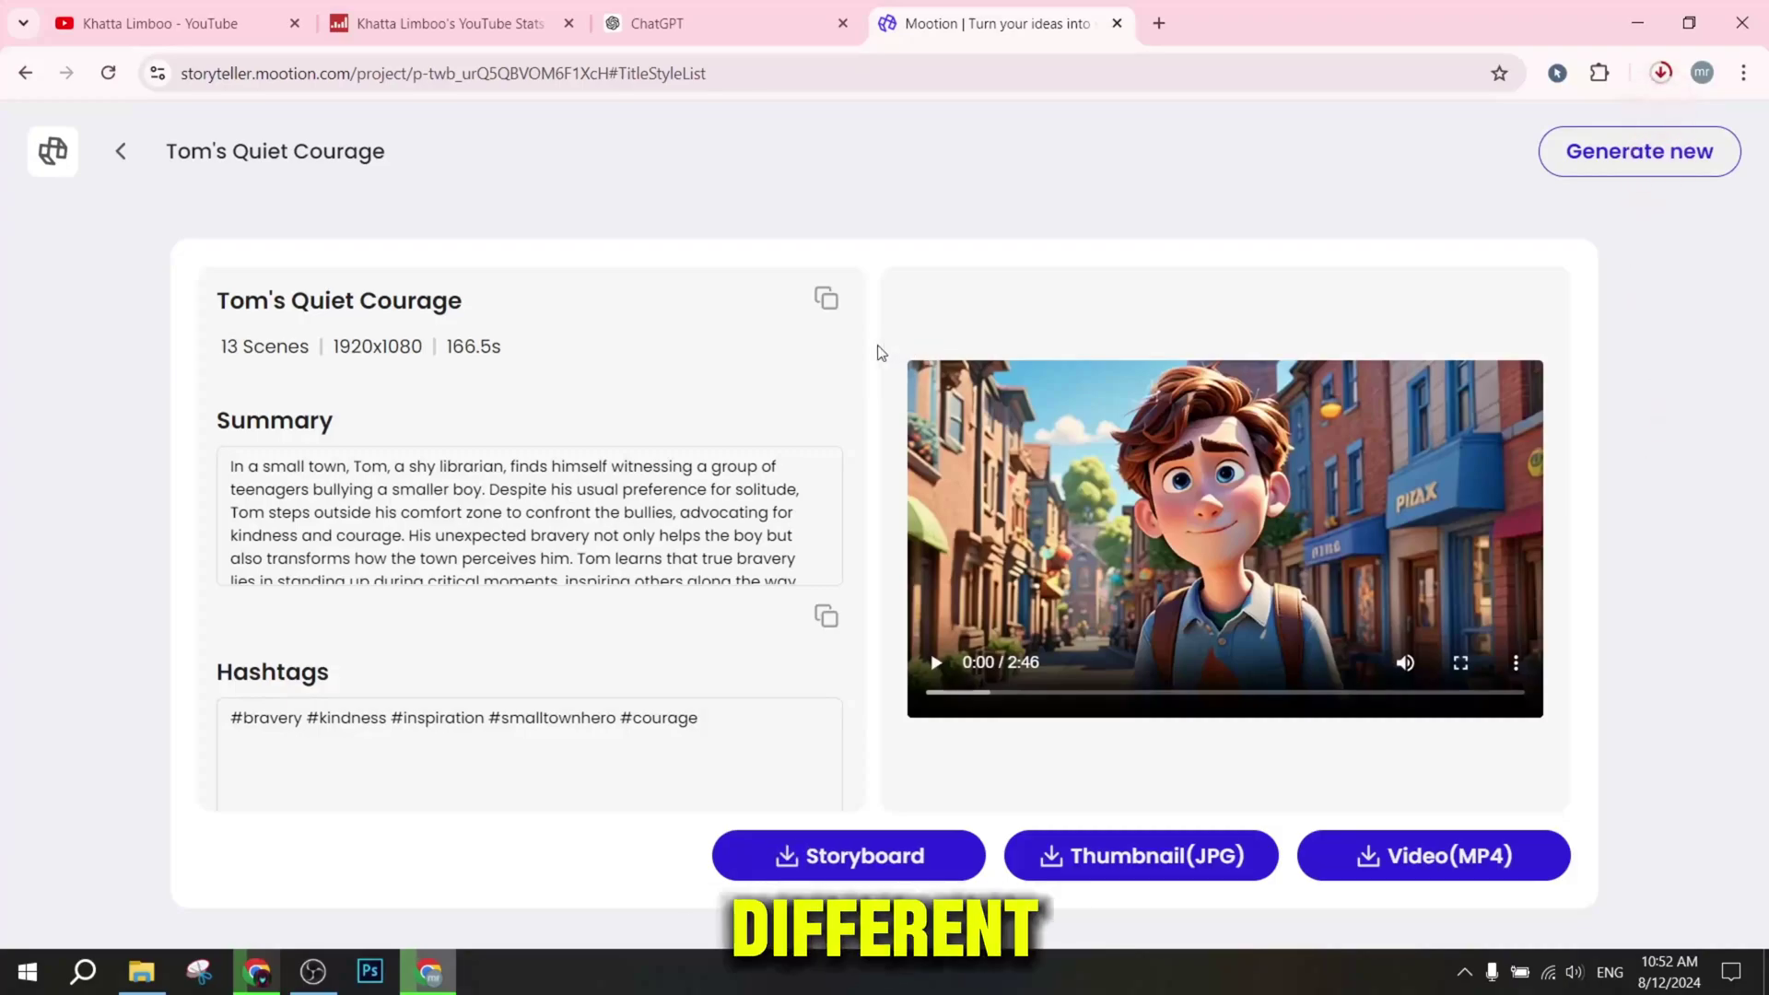
{"action": "left_click", "coordinate": [1664, 78]}
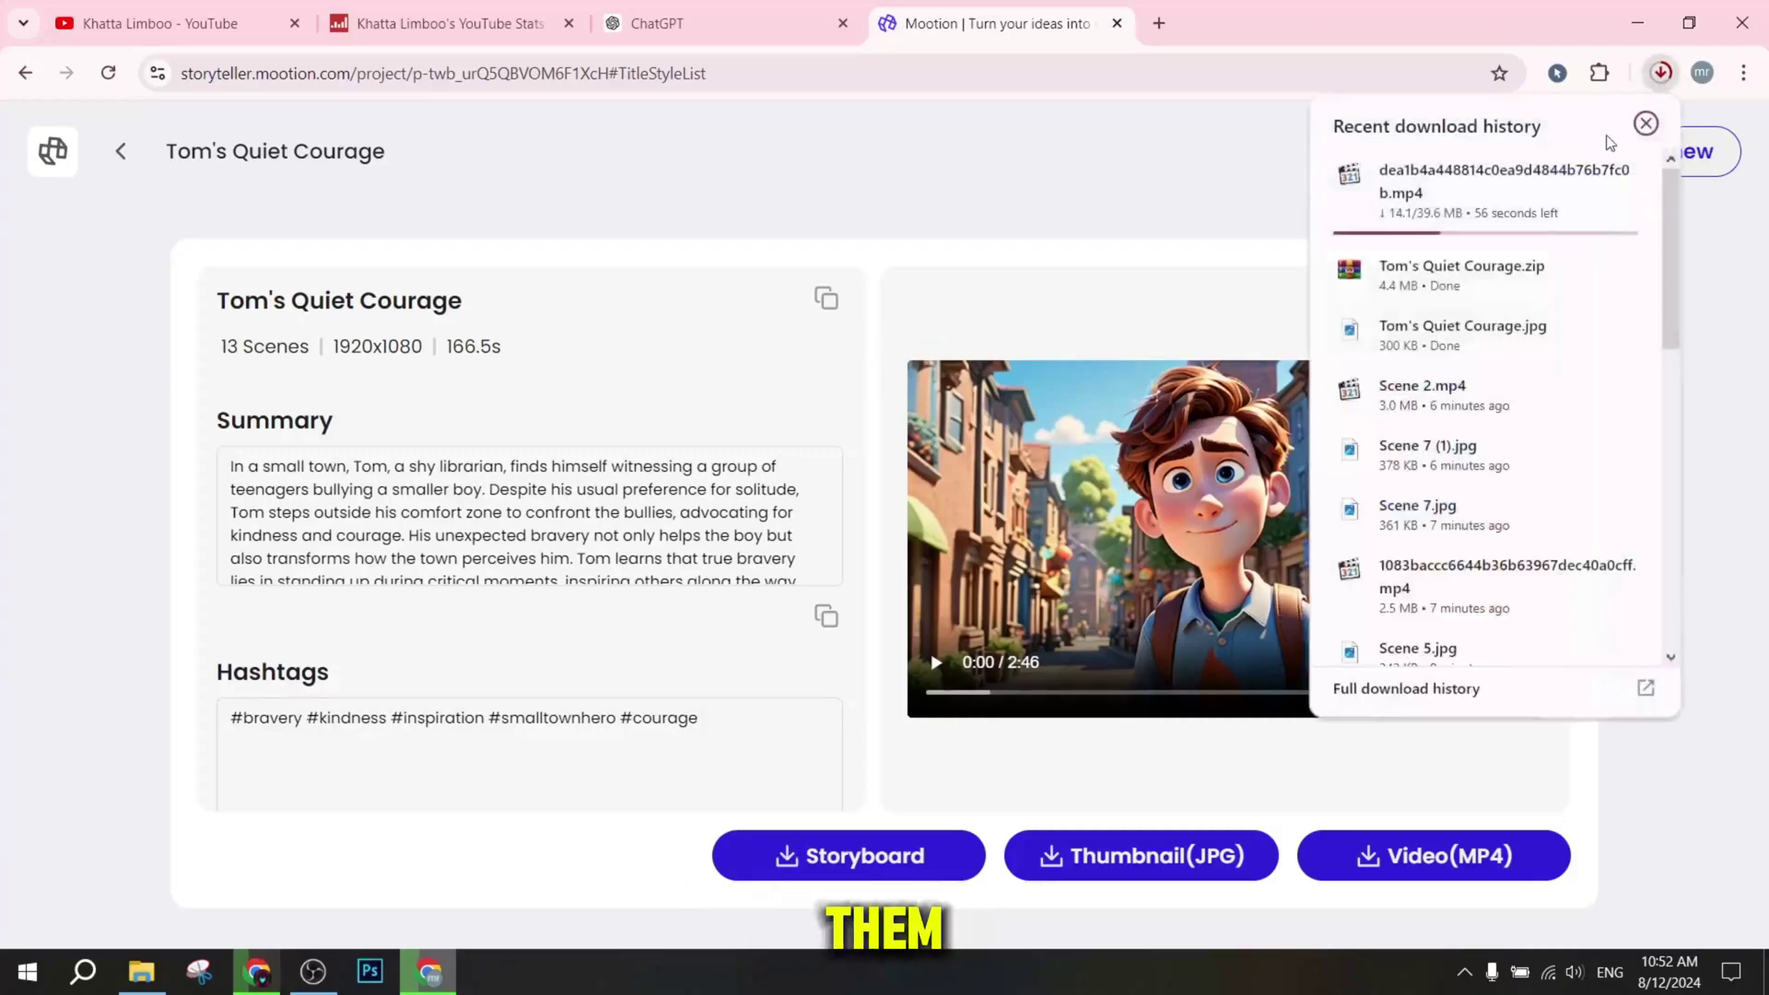
{"action": "left_click", "coordinate": [1582, 270]}
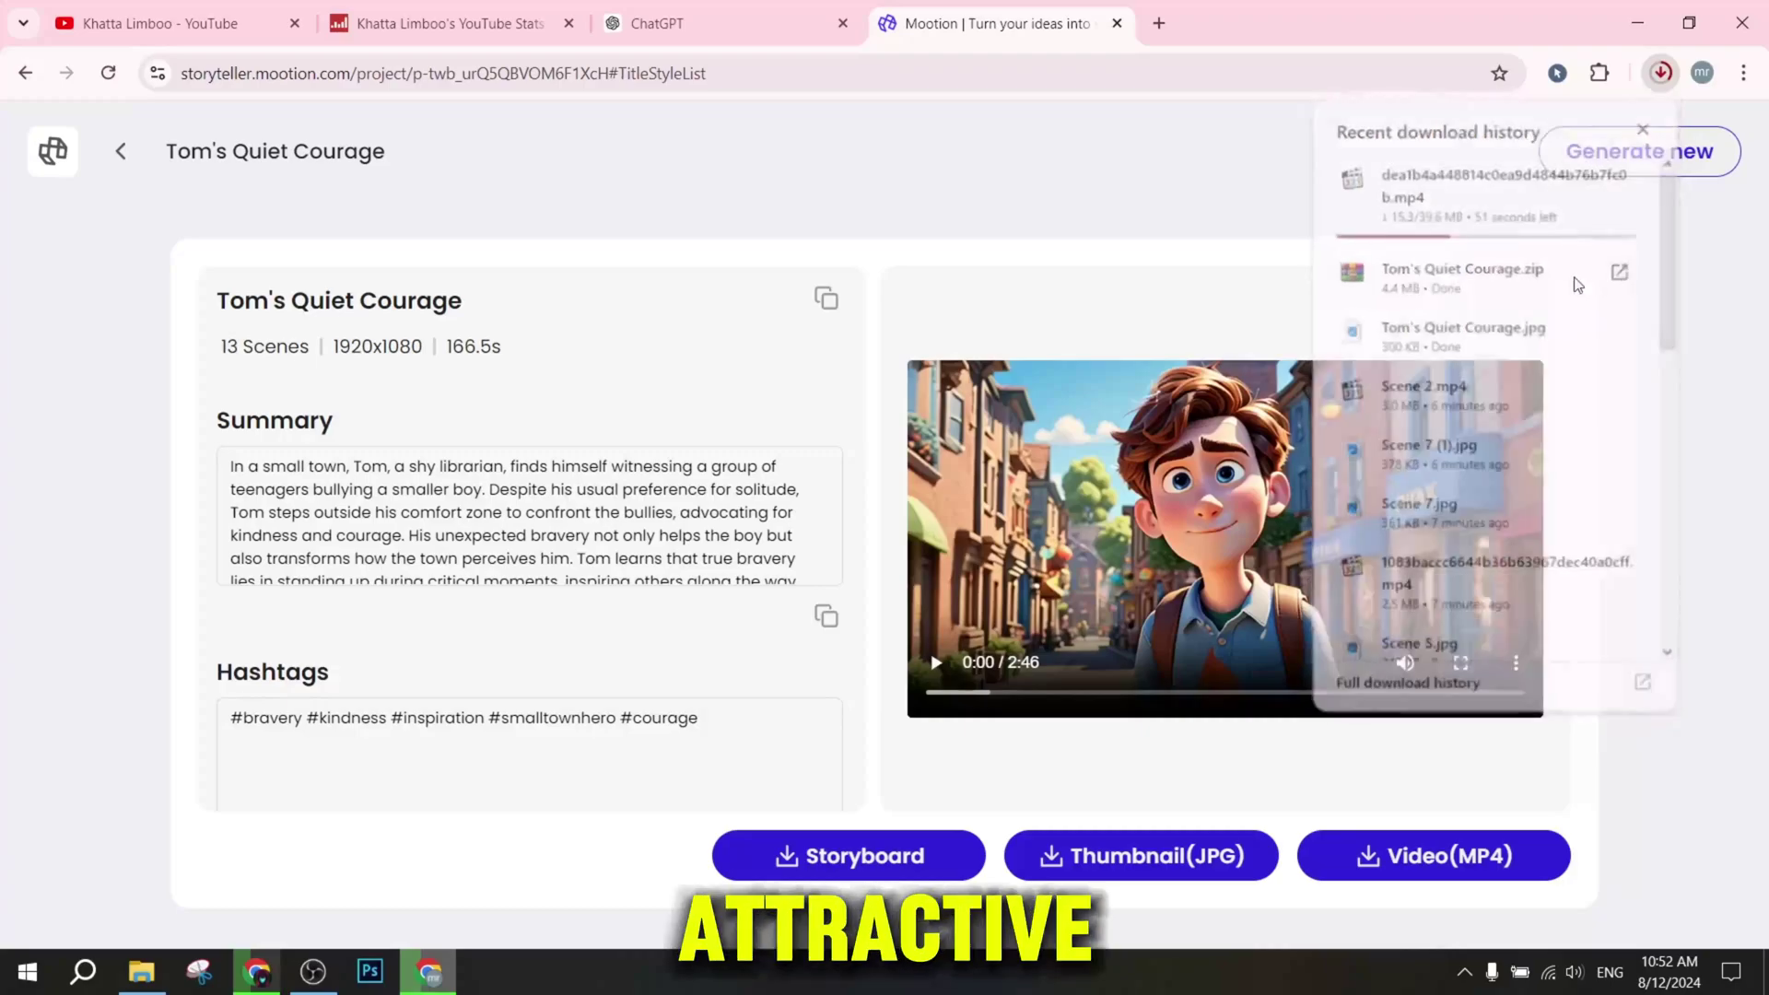
{"action": "double_click", "coordinate": [295, 210]}
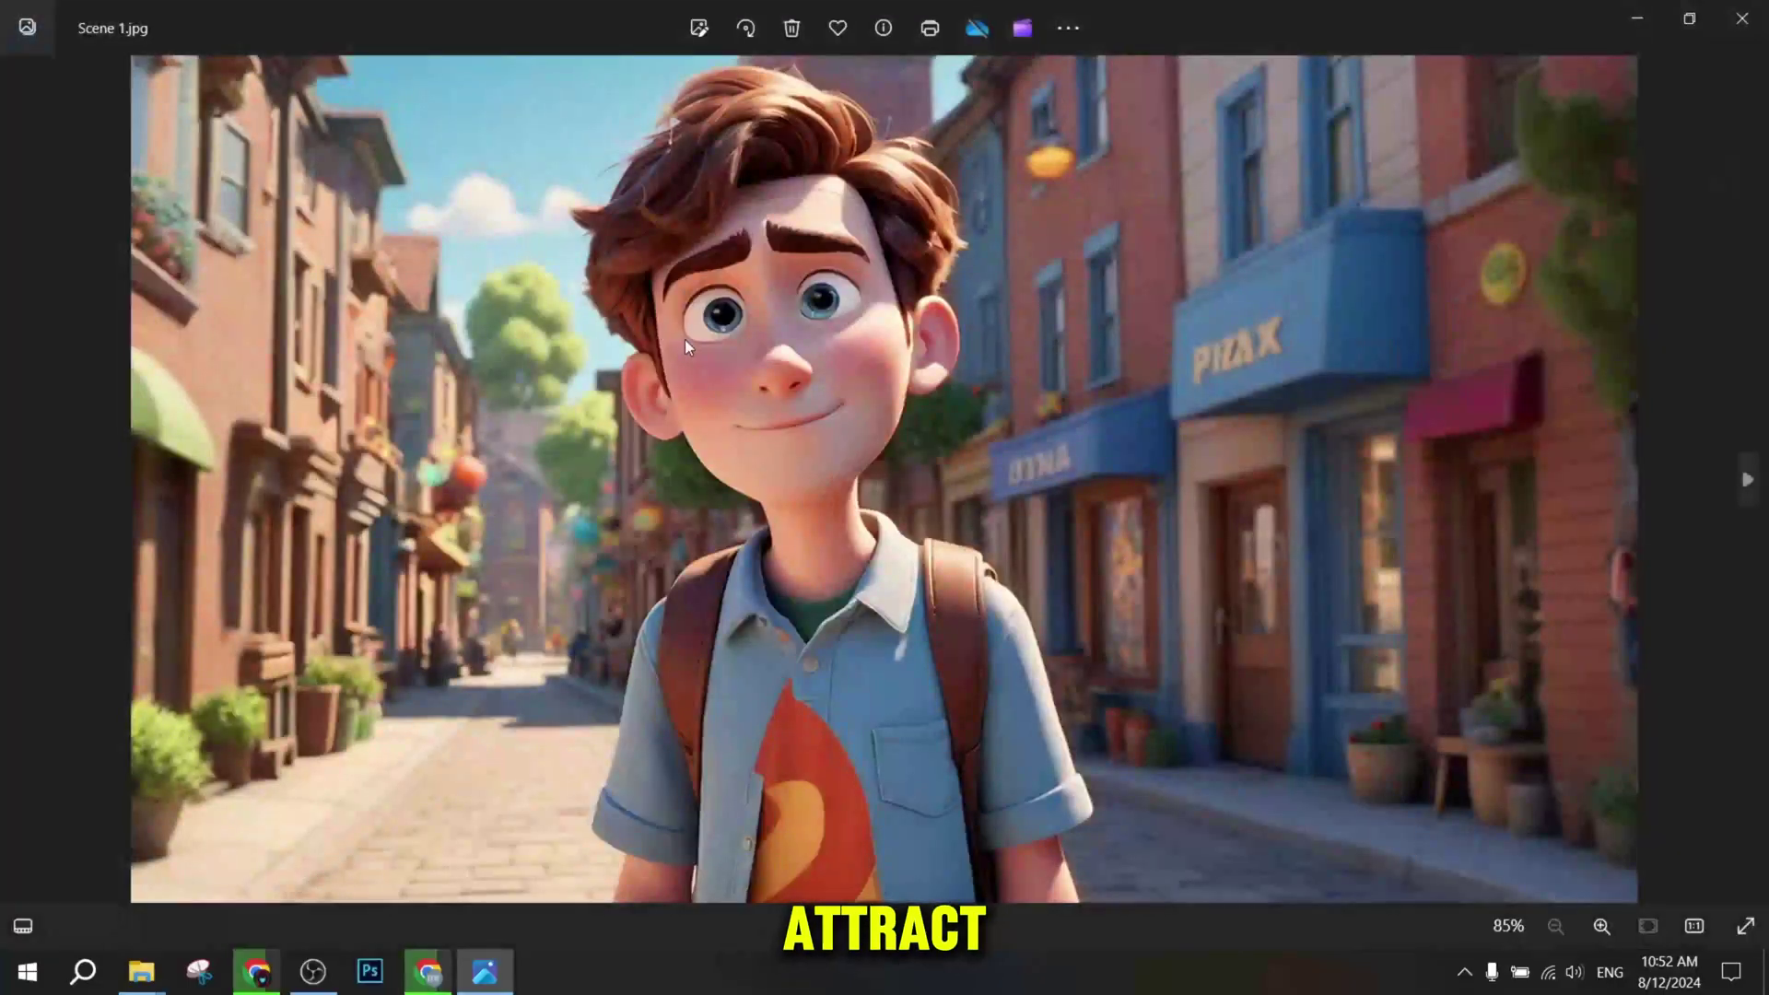
Browse the storyboard images in order from Scene 1 through Scene 10.
{"action": "left_click", "coordinate": [1747, 481]}
{"action": "left_click", "coordinate": [1745, 490]}
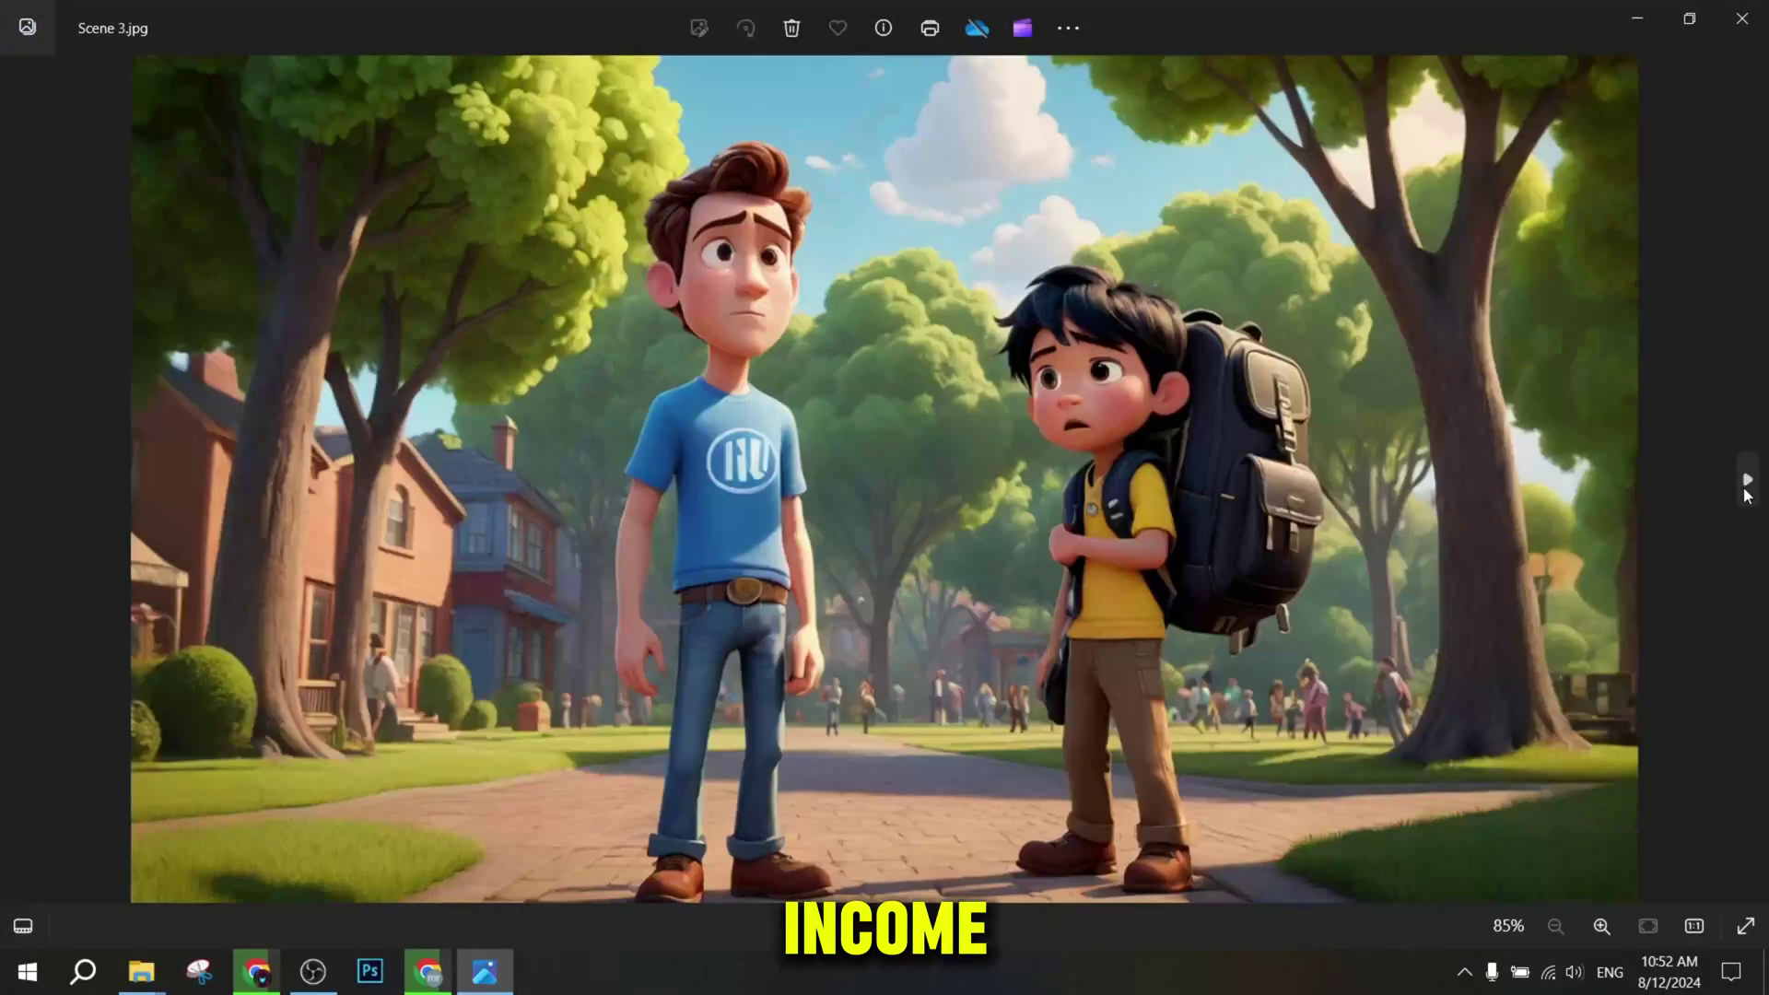
{"action": "left_click", "coordinate": [1745, 490]}
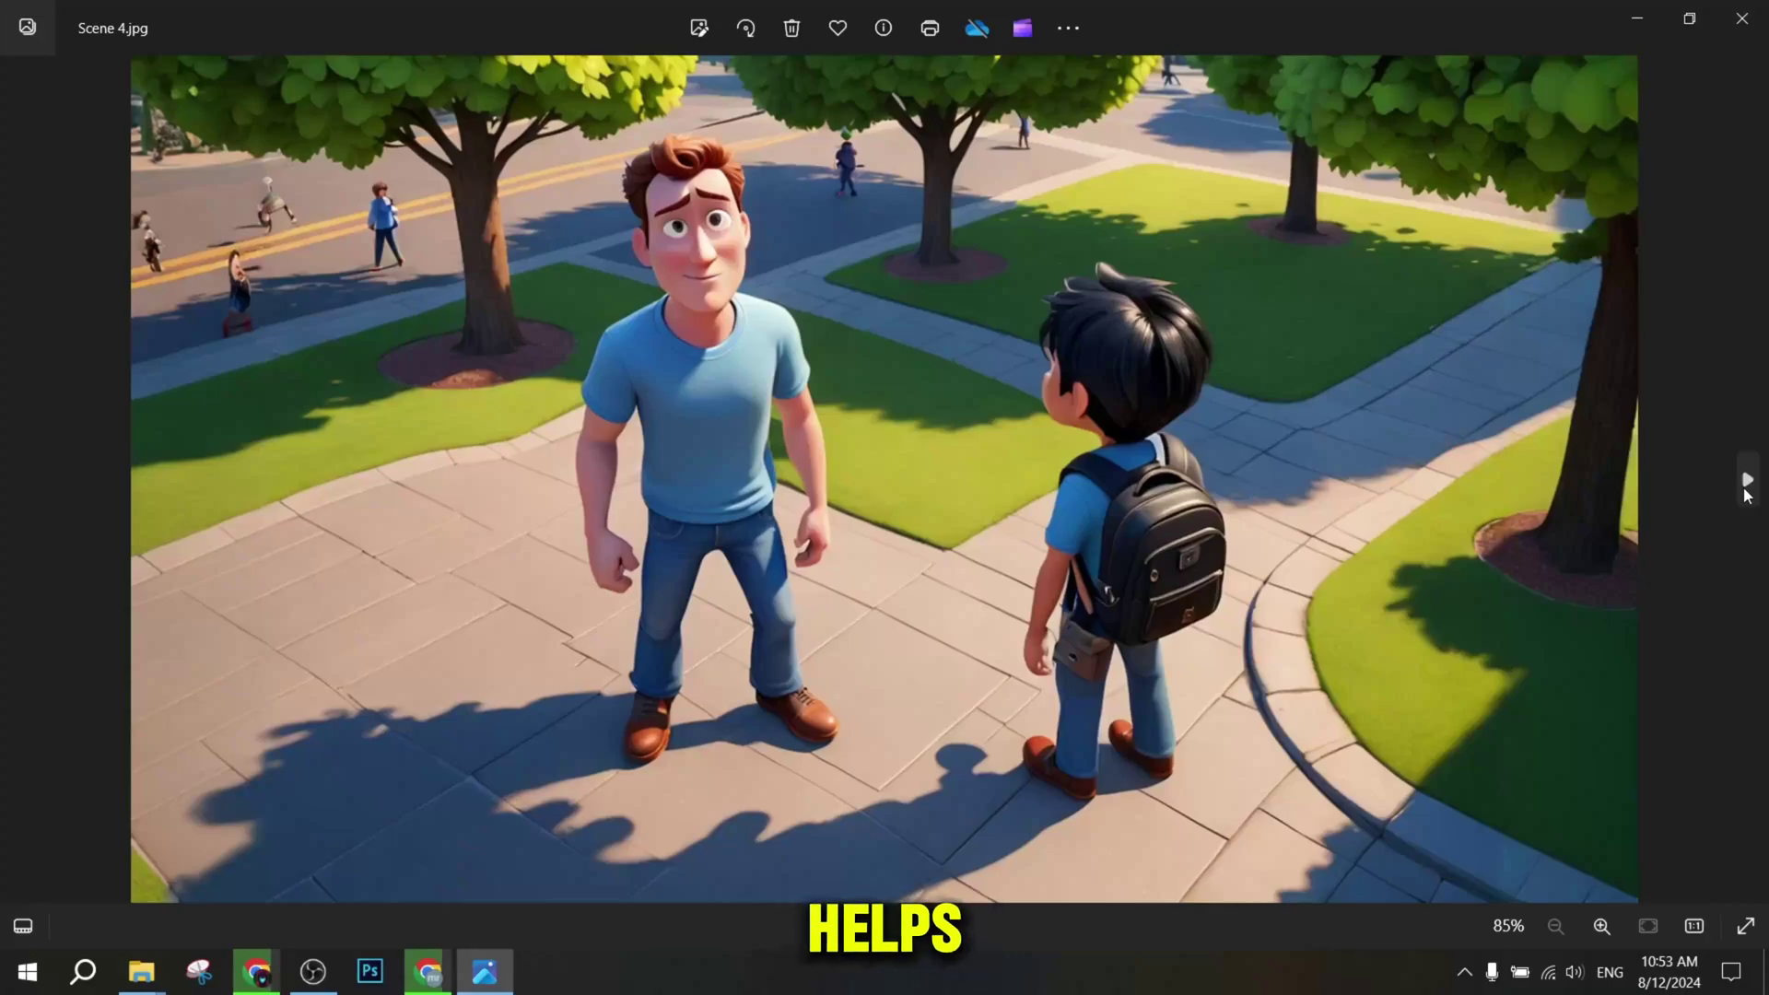
{"action": "left_click", "coordinate": [1747, 488]}
{"action": "left_click", "coordinate": [1747, 488]}
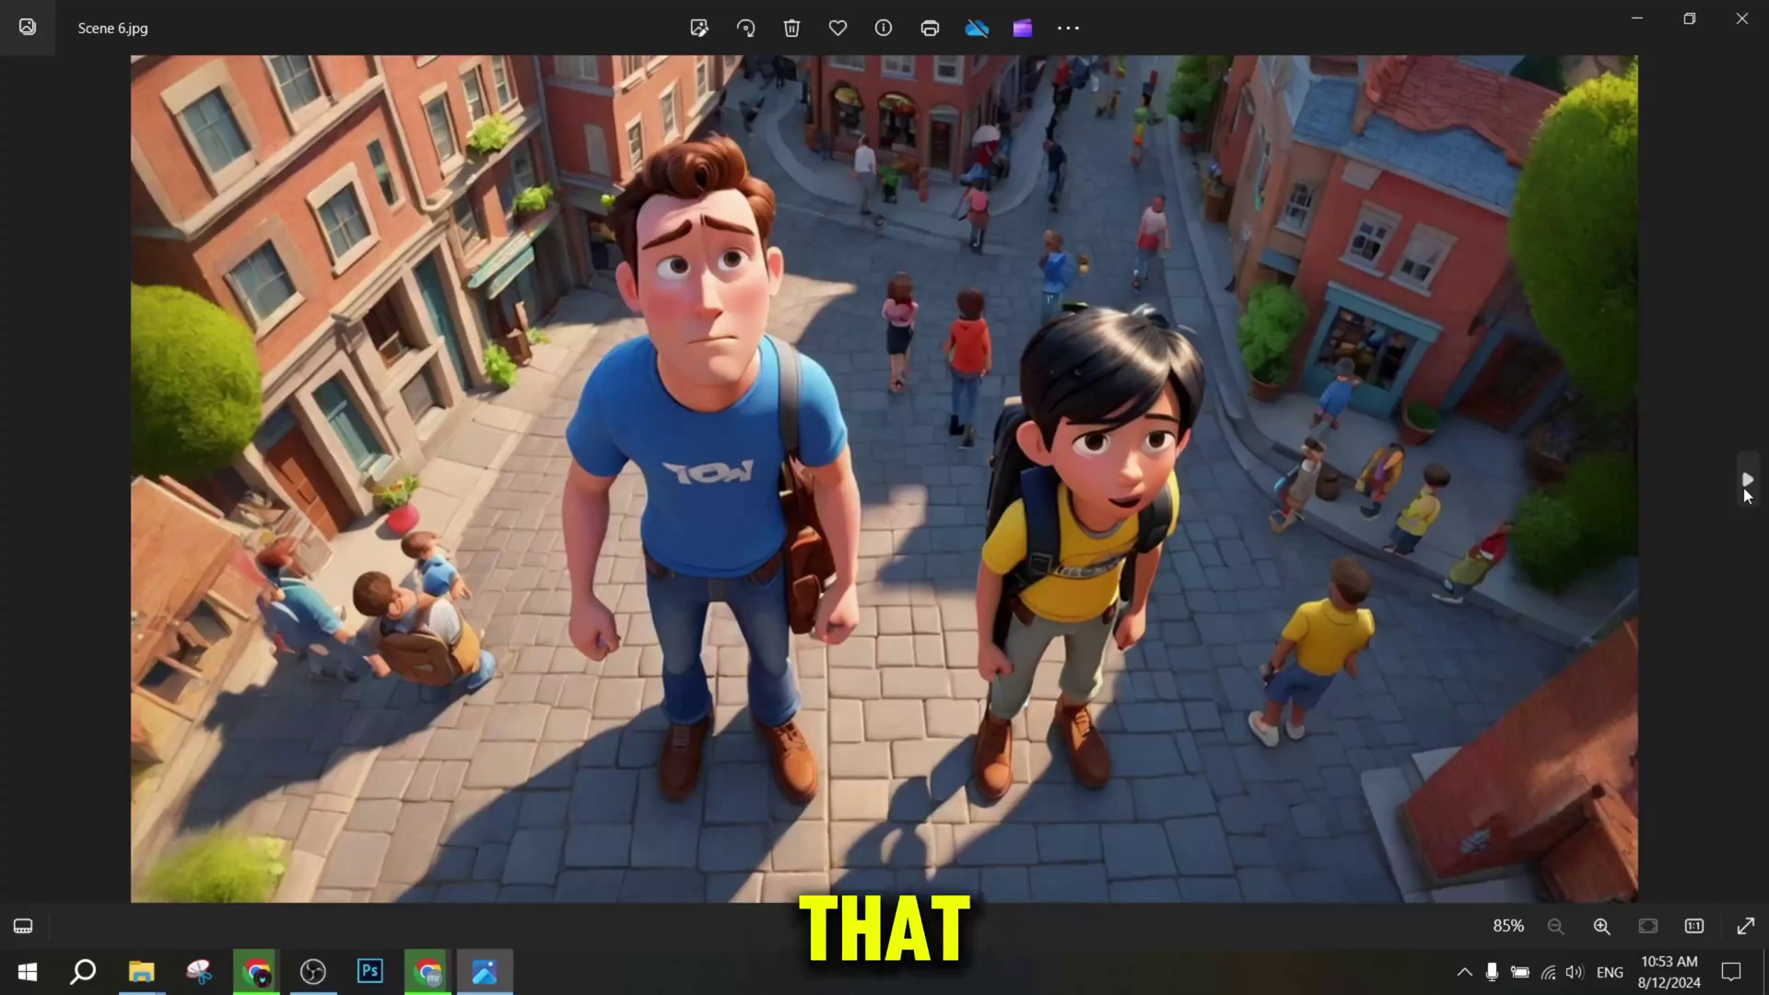
{"action": "left_click", "coordinate": [1747, 488]}
{"action": "left_click", "coordinate": [1747, 488]}
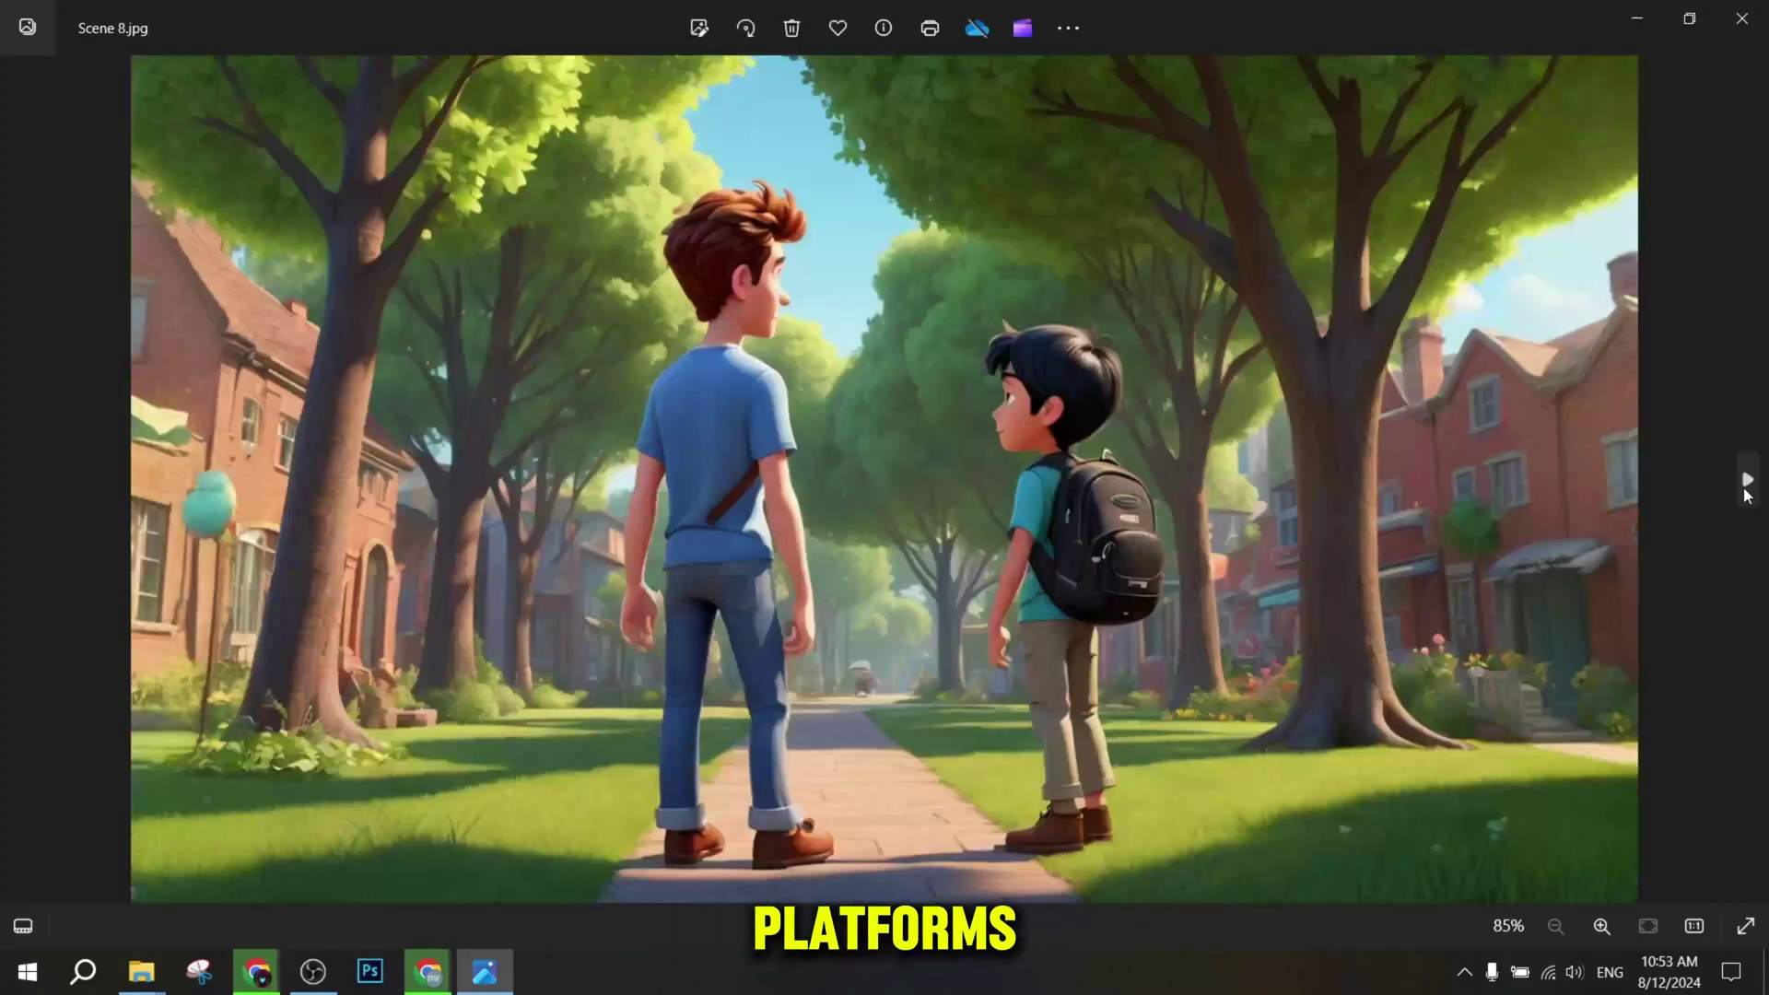
{"action": "left_click", "coordinate": [1747, 489]}
{"action": "left_click", "coordinate": [1747, 488]}
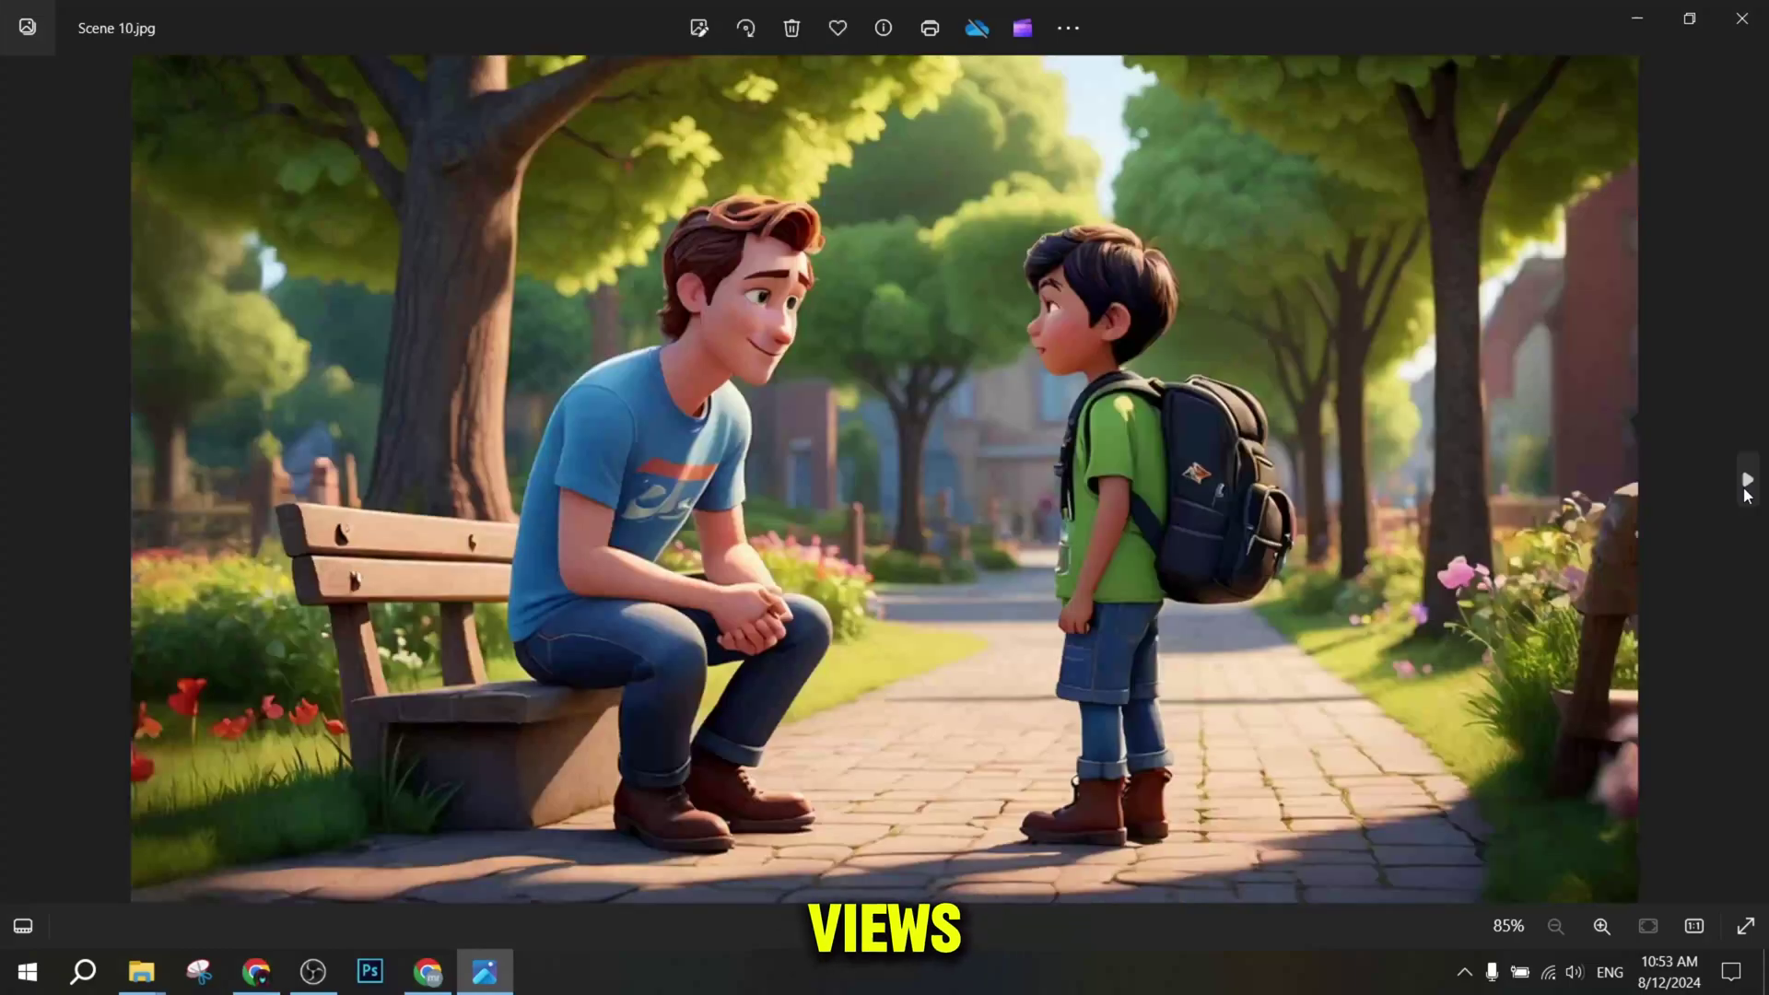
Inspect the Scene 11 image up close and continue through the storyboard images to Scene 13.
{"action": "left_click", "coordinate": [1747, 489]}
{"action": "scroll", "coordinate": [1002, 189], "scroll_direction": "up", "scroll_amount": 5}
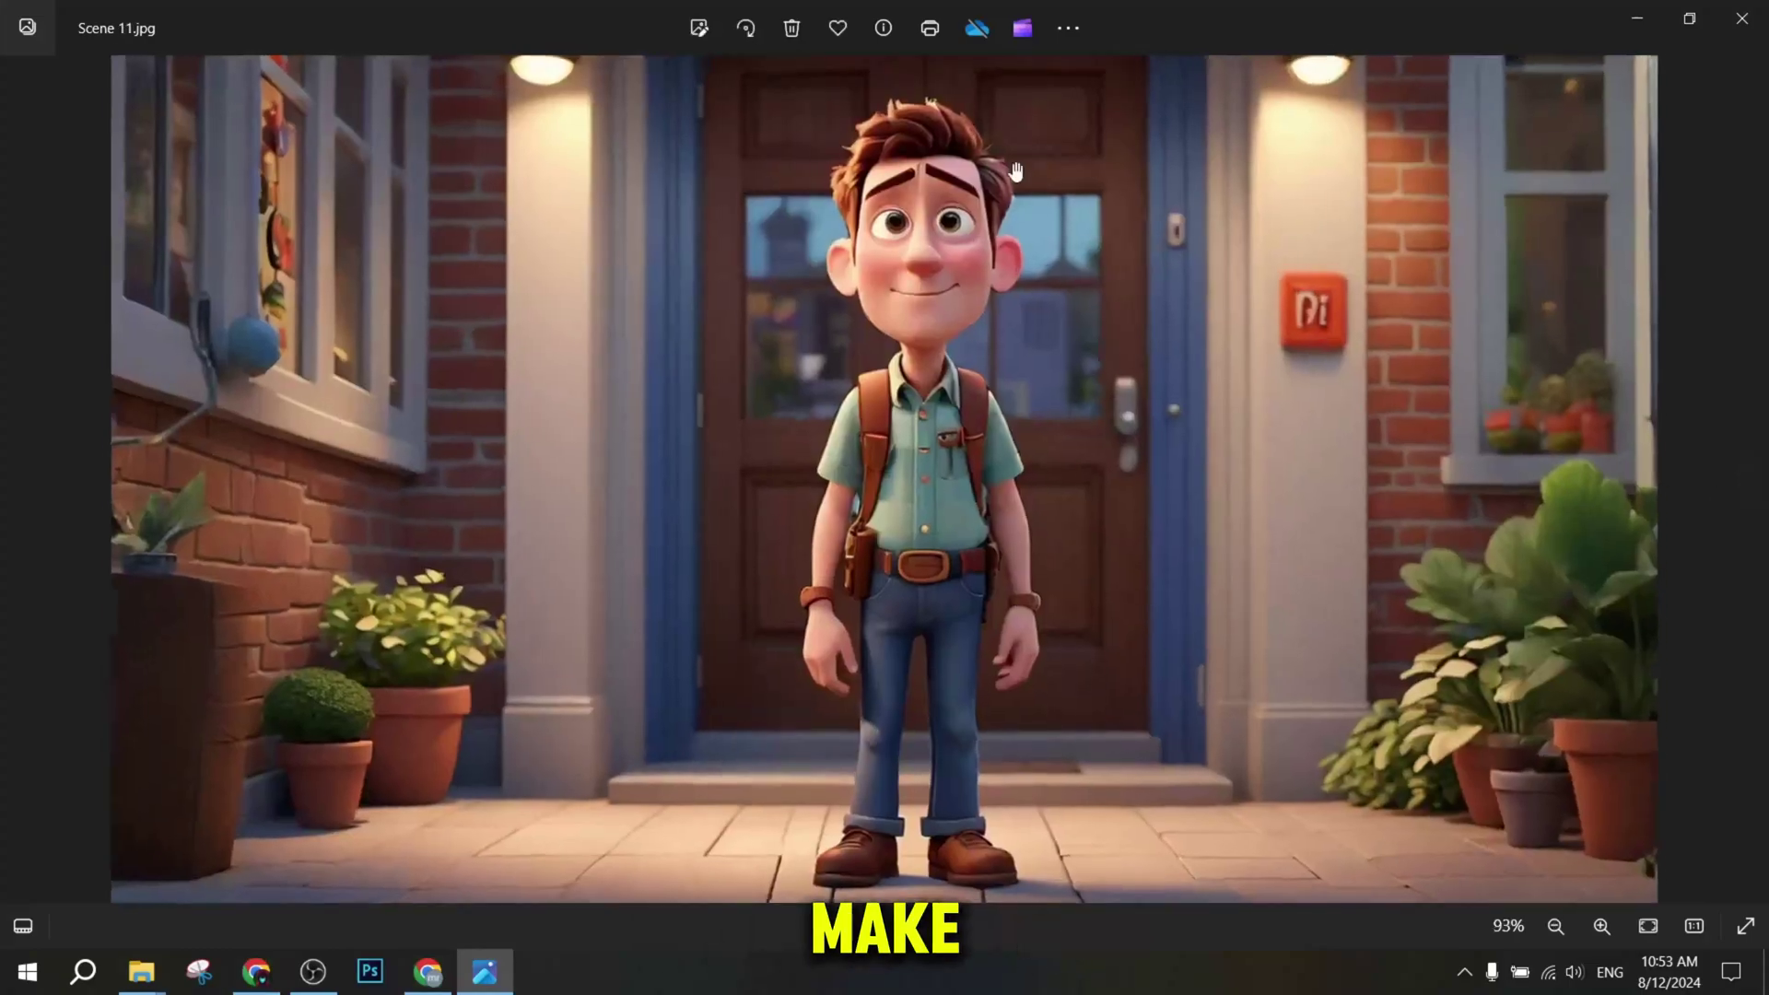
{"action": "scroll", "coordinate": [1002, 189], "scroll_direction": "down", "scroll_amount": 5}
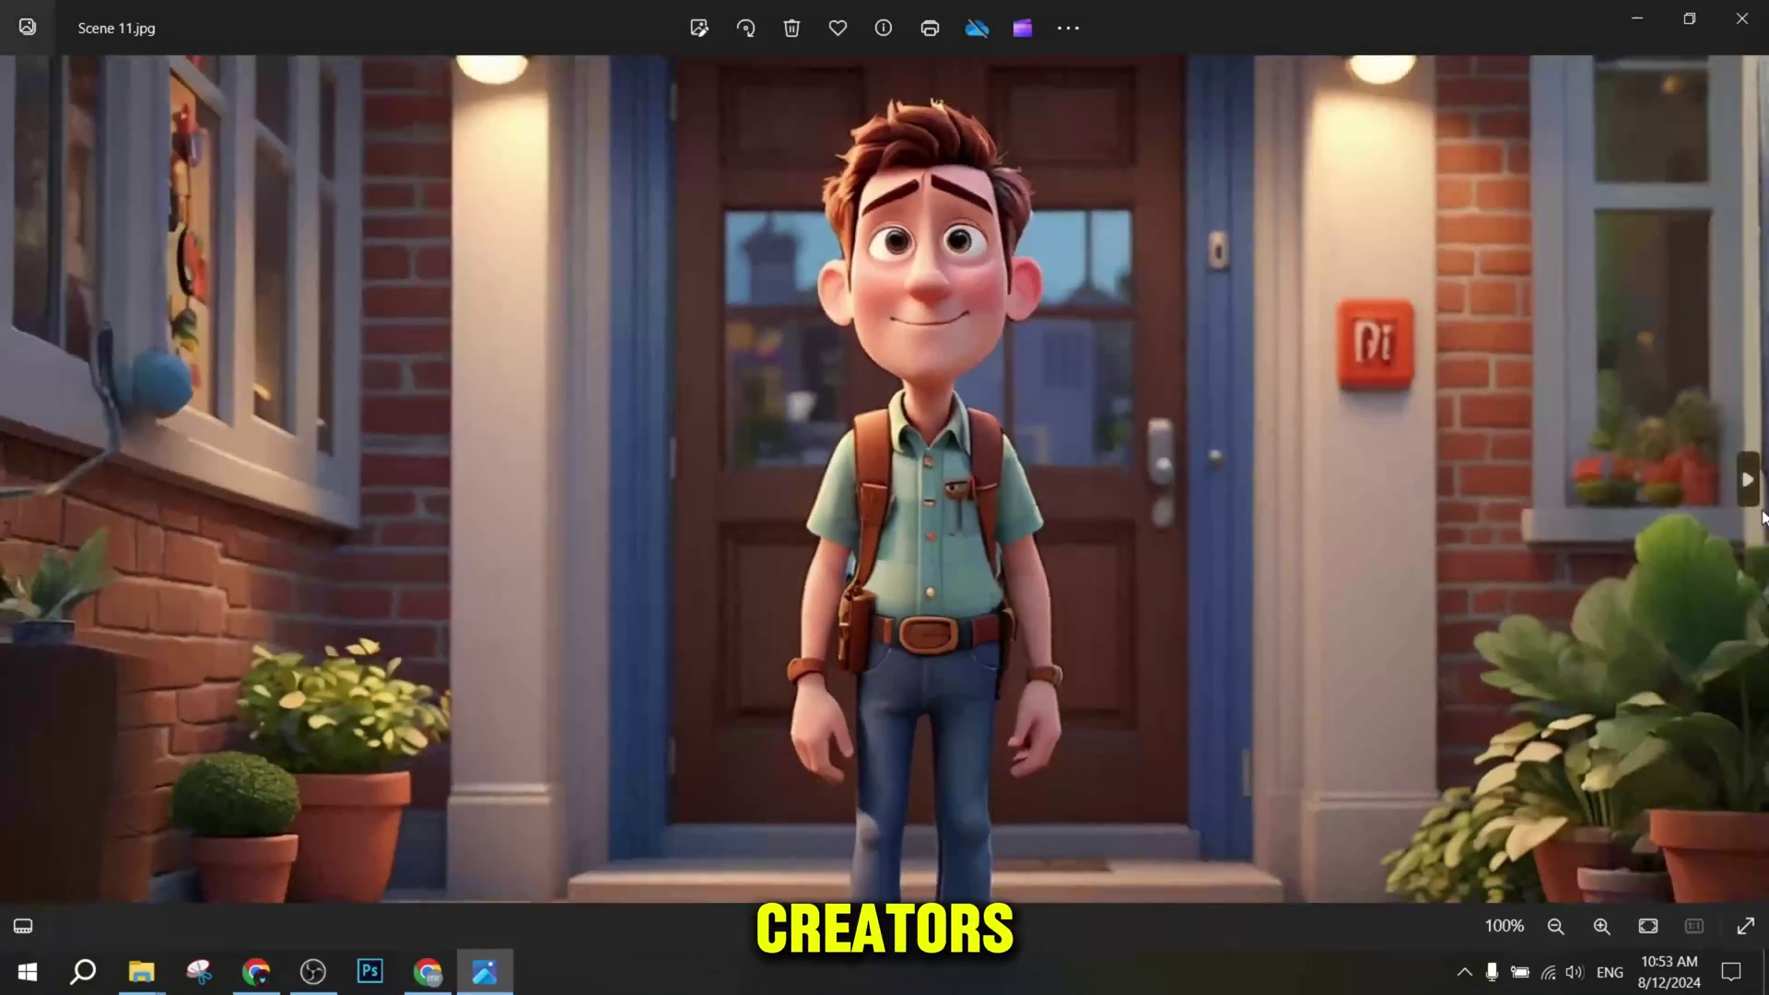
{"action": "left_click", "coordinate": [1753, 491]}
{"action": "left_click", "coordinate": [1753, 492]}
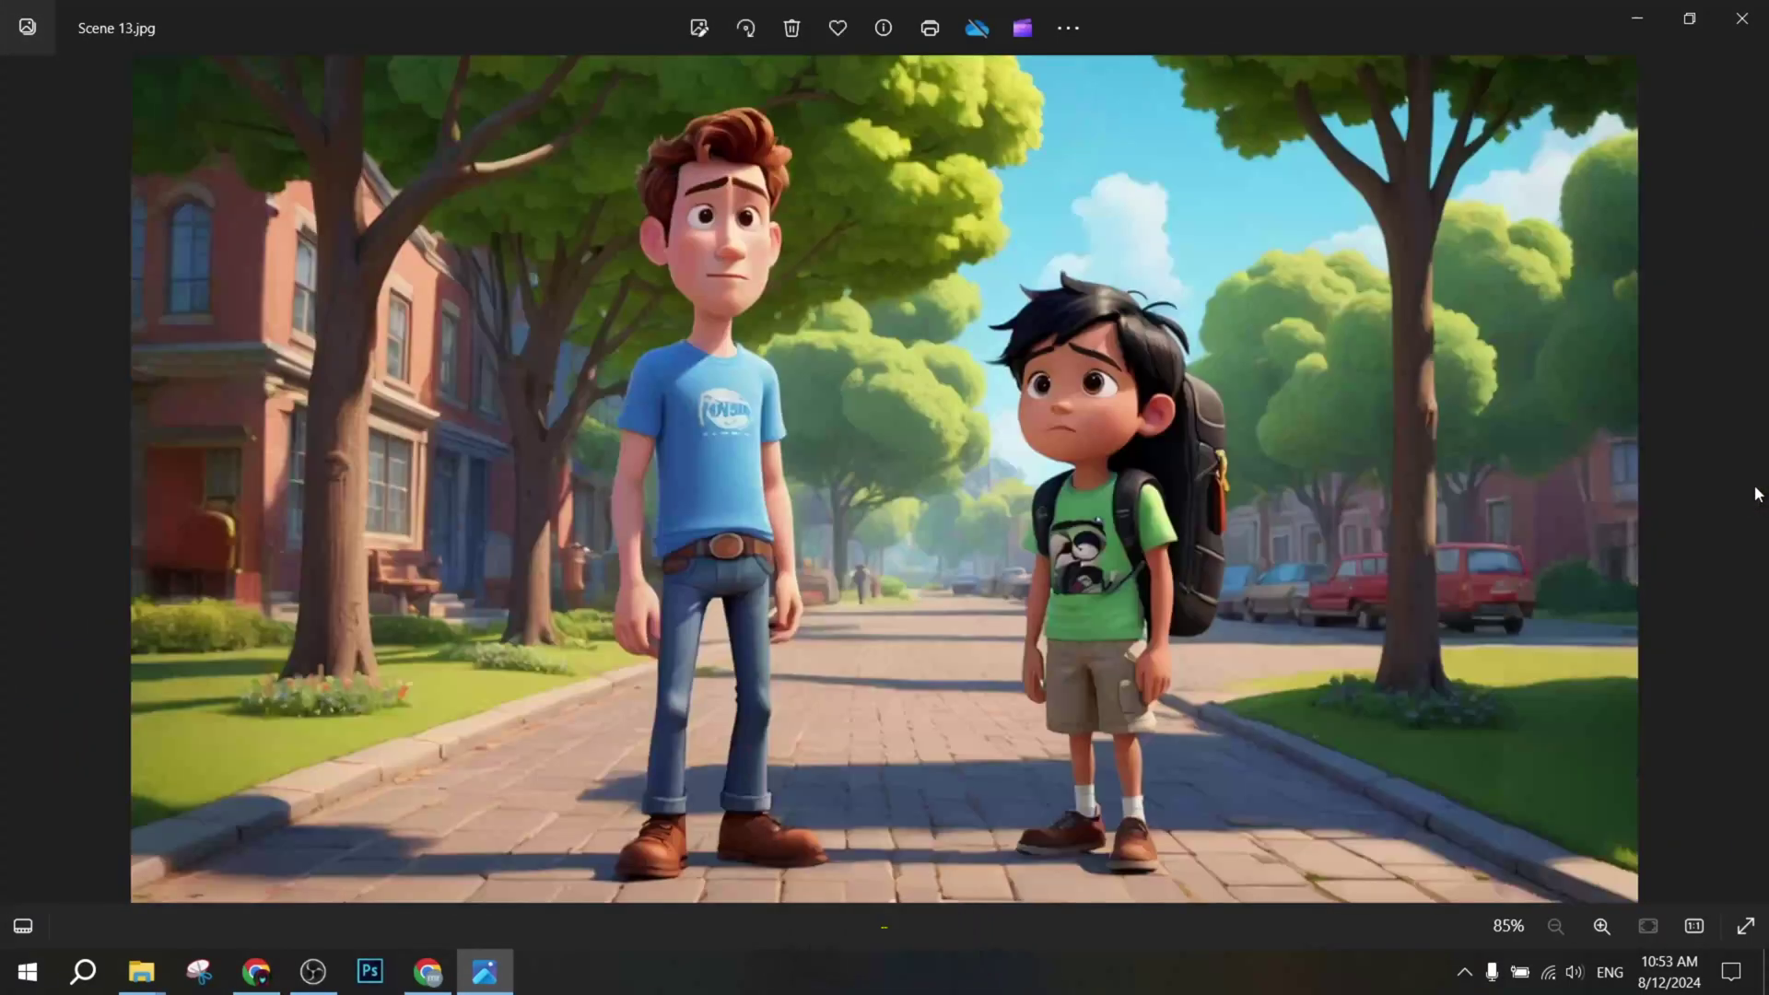